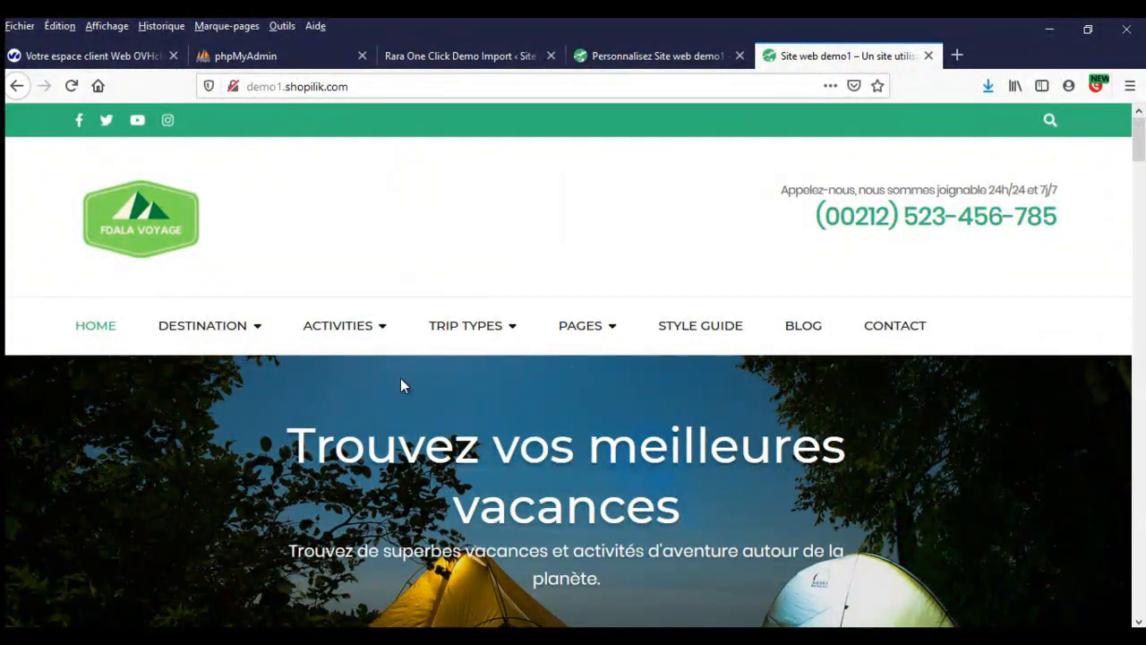
- Scroll through the FileZilla view and select, then deselect, the demo1 root folder name
scroll(400, 385, down, 3)
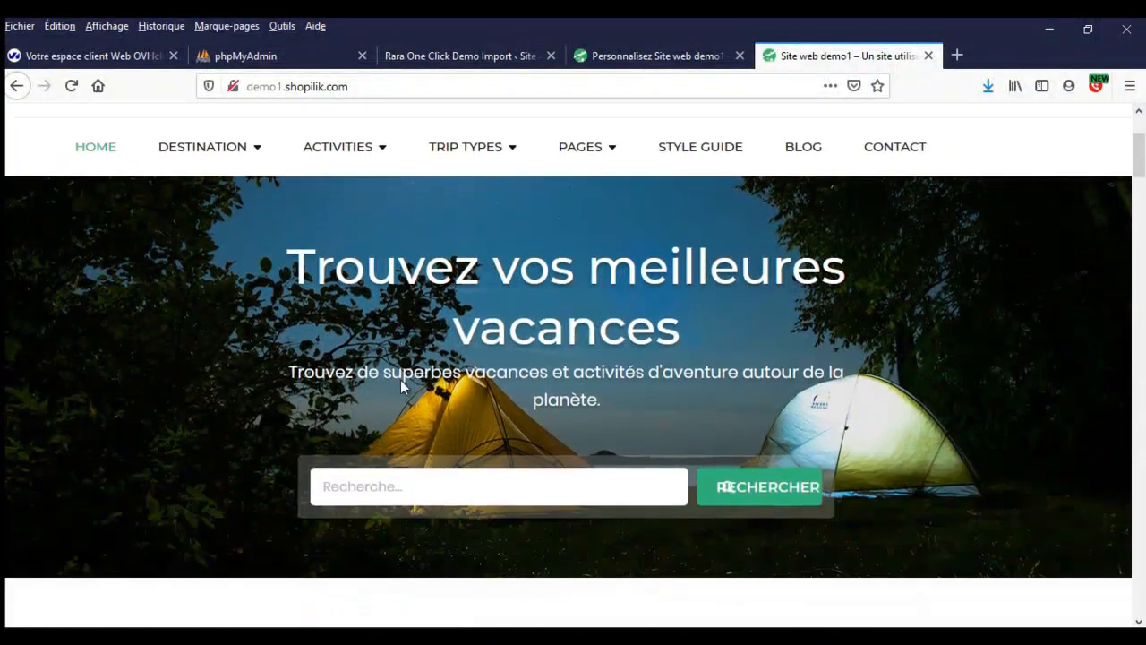
scroll(400, 381, down, 10)
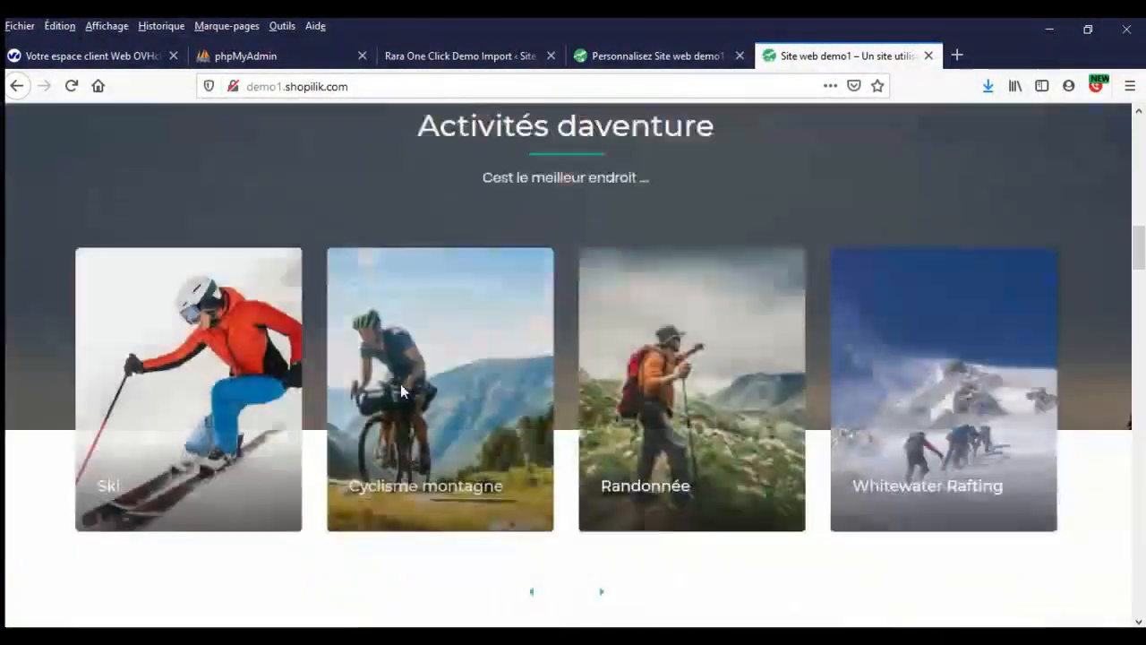
scroll(400, 391, down, 10)
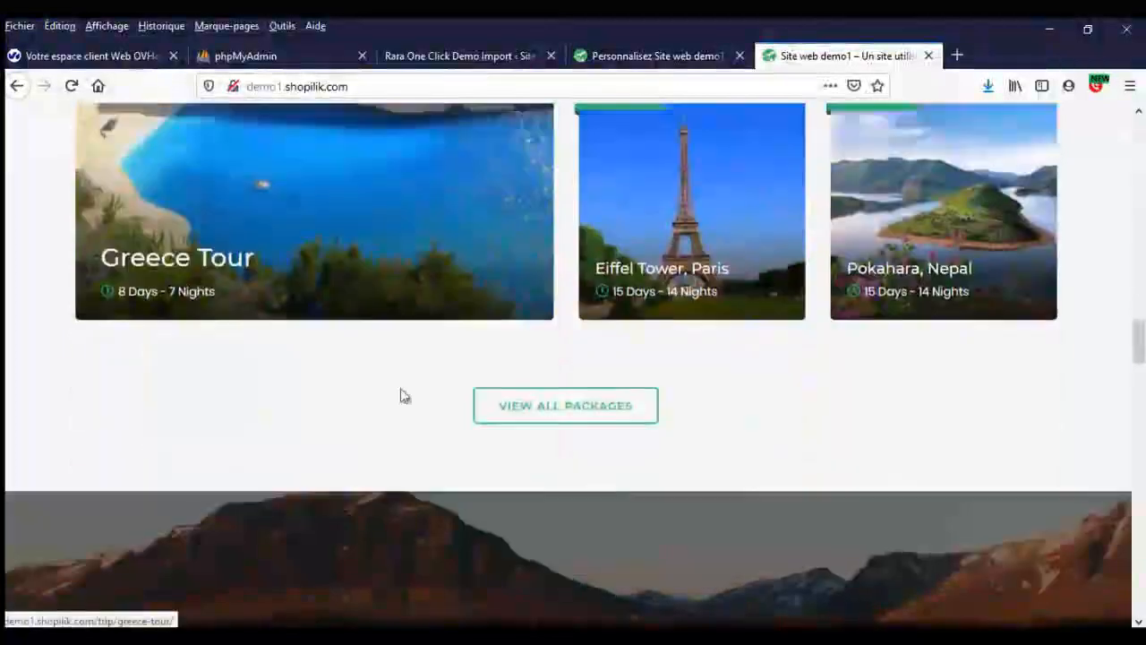
scroll(402, 396, down, 10)
scroll(402, 396, up, 4)
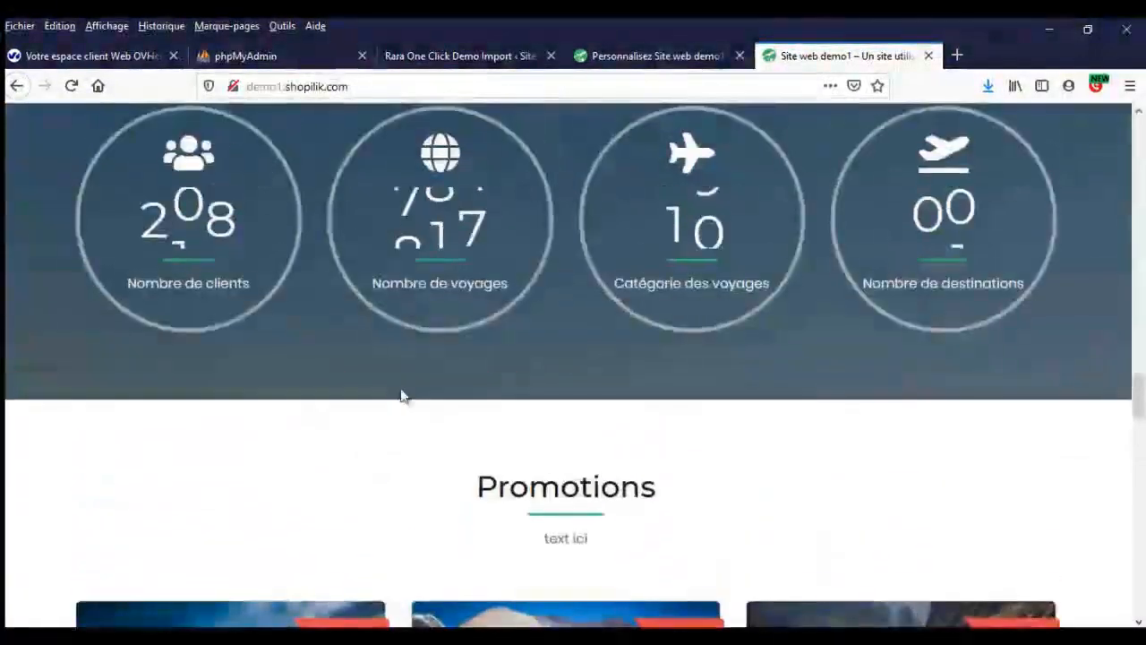
scroll(400, 396, down, 10)
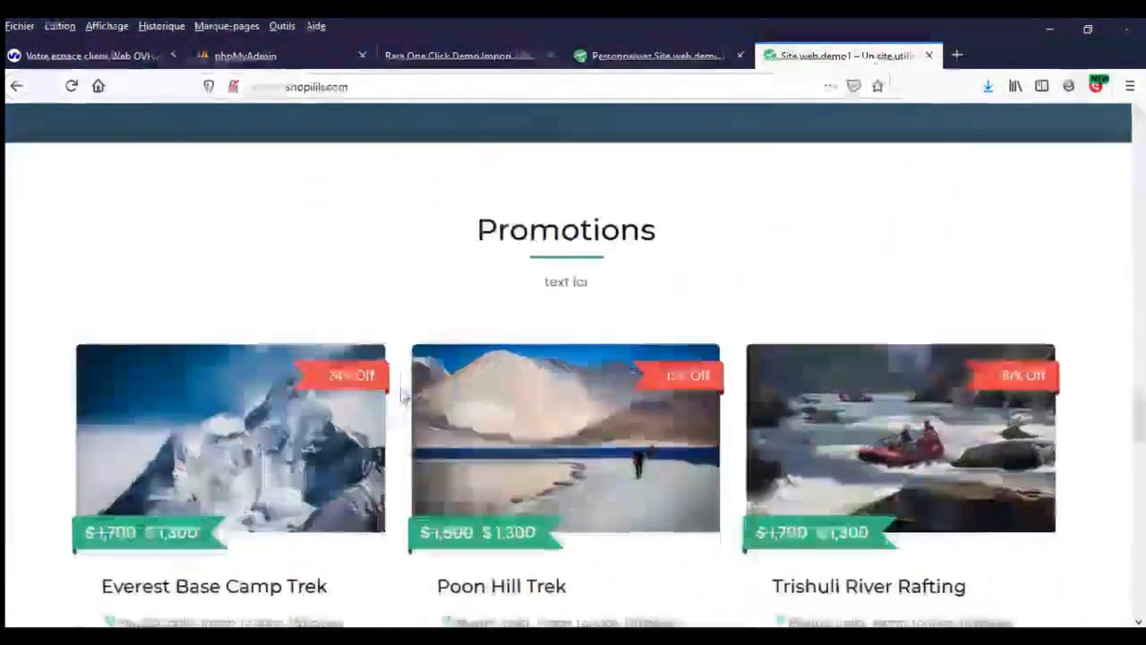
scroll(400, 396, down, 10)
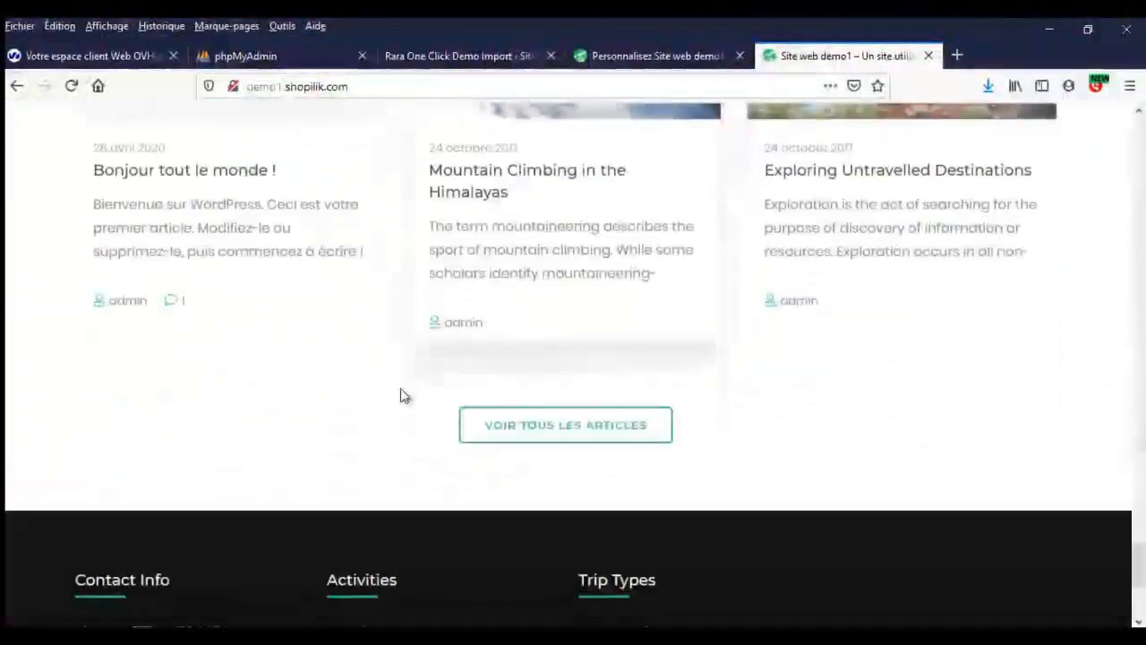
scroll(400, 396, up, 5)
scroll(401, 397, up, 20)
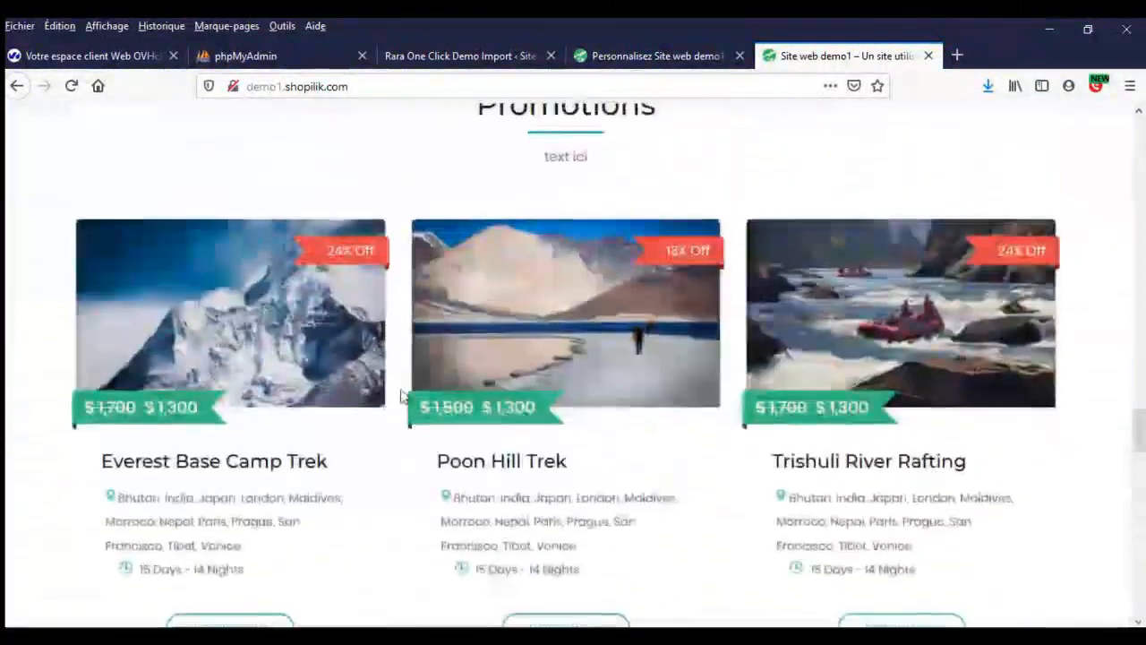
scroll(401, 396, up, 20)
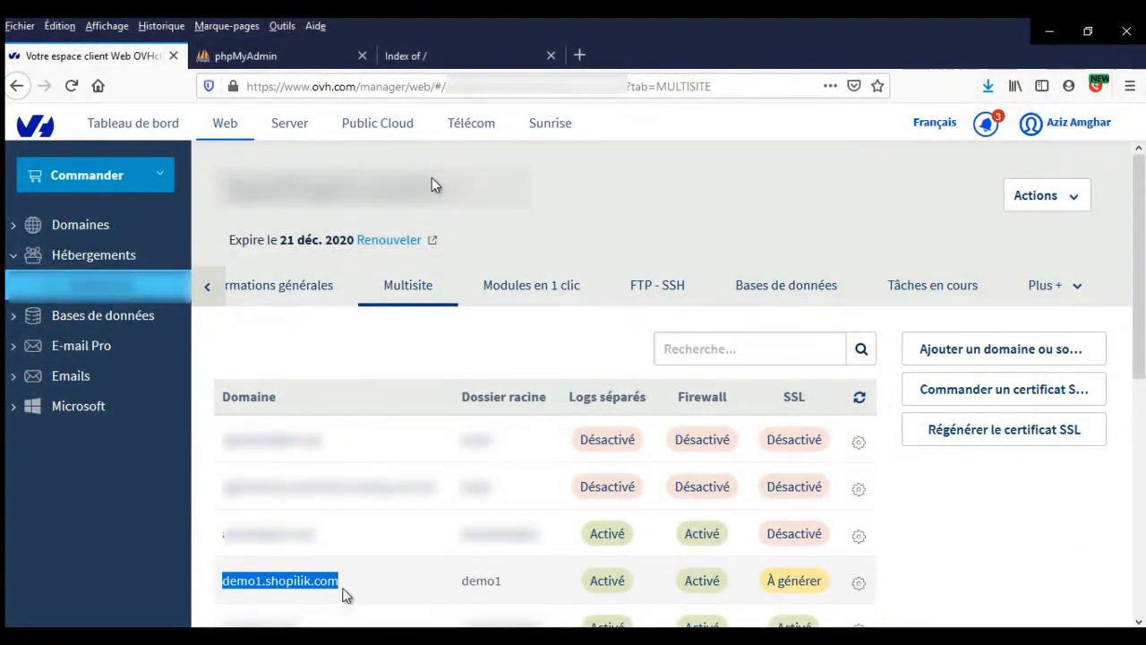
drag(462, 582, 506, 589)
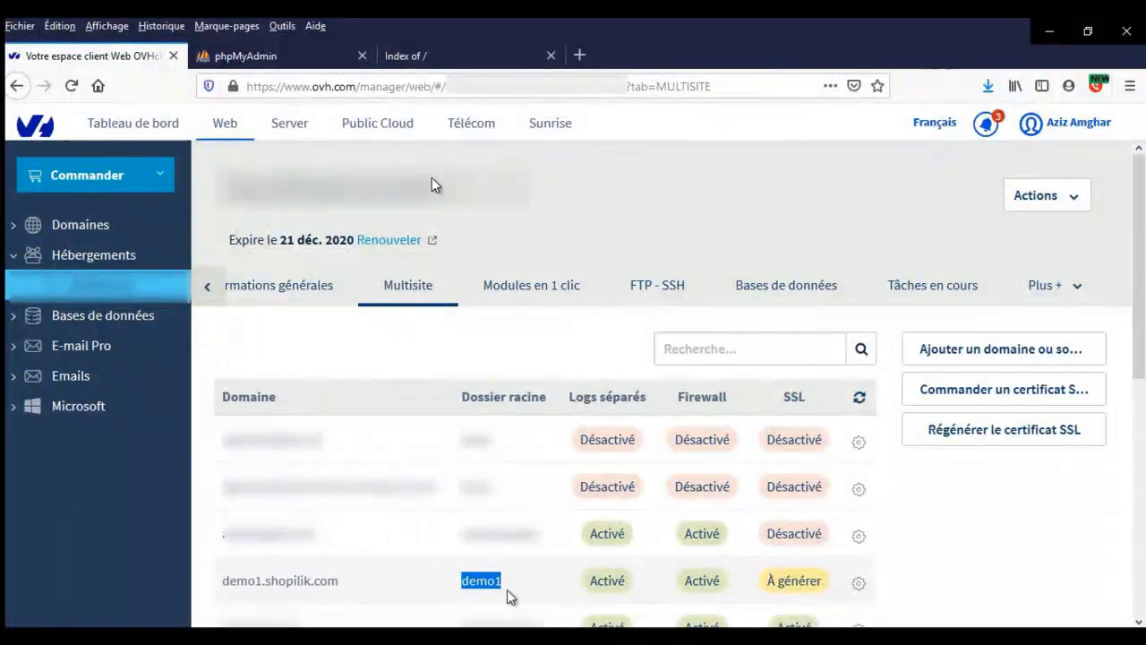
click(524, 584)
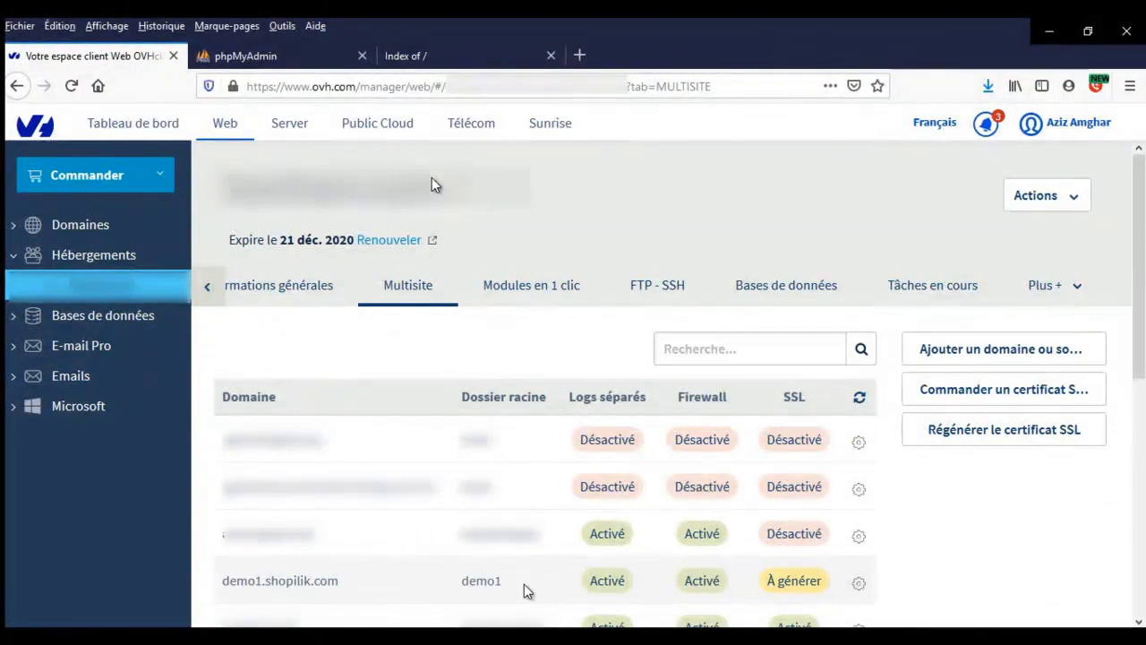
- Search 'telecharger wordpress' in a new tab and open the WordPress.org download page
click(579, 56)
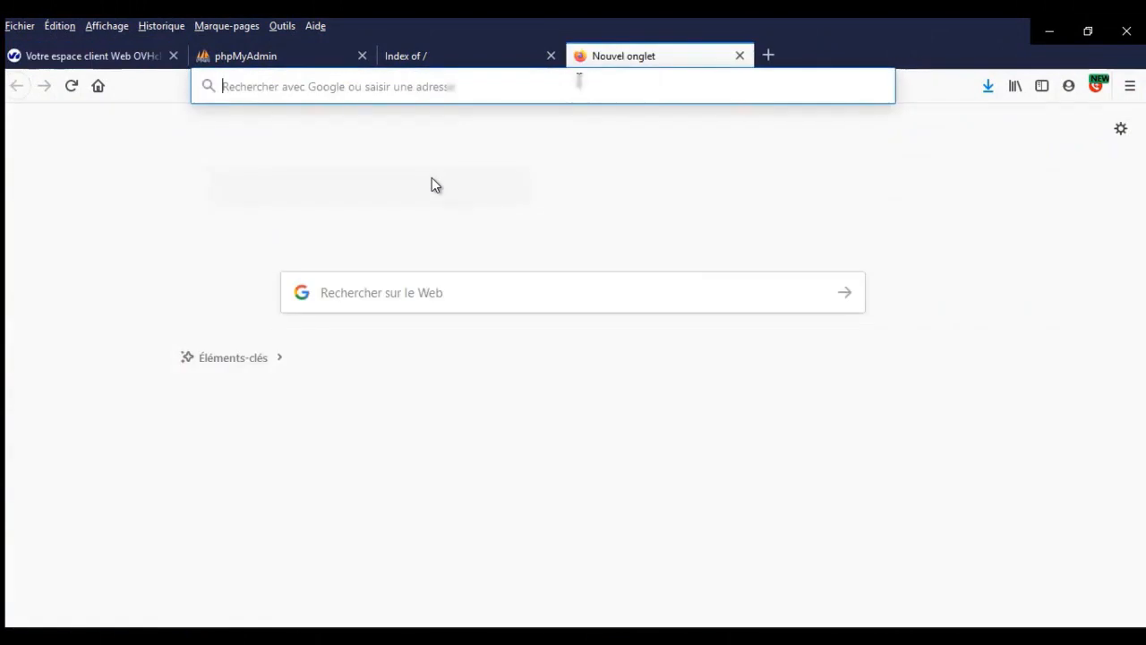
text(teleha)
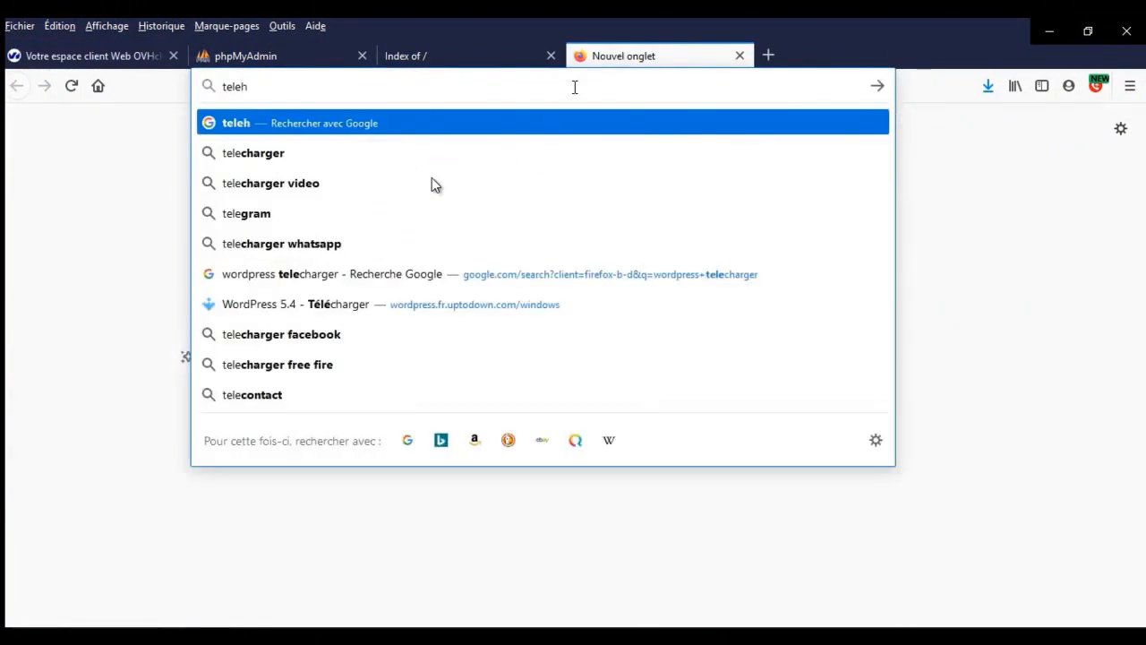
key(BackSpace)
key(BackSpace)
text(charger wo)
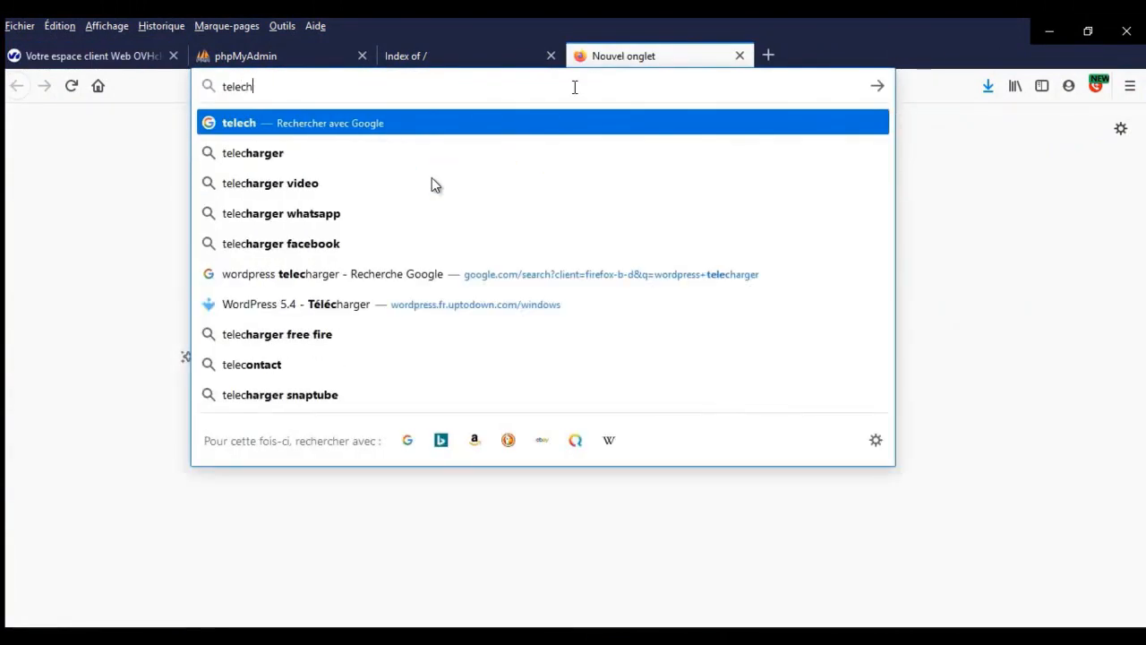
text(rdpress)
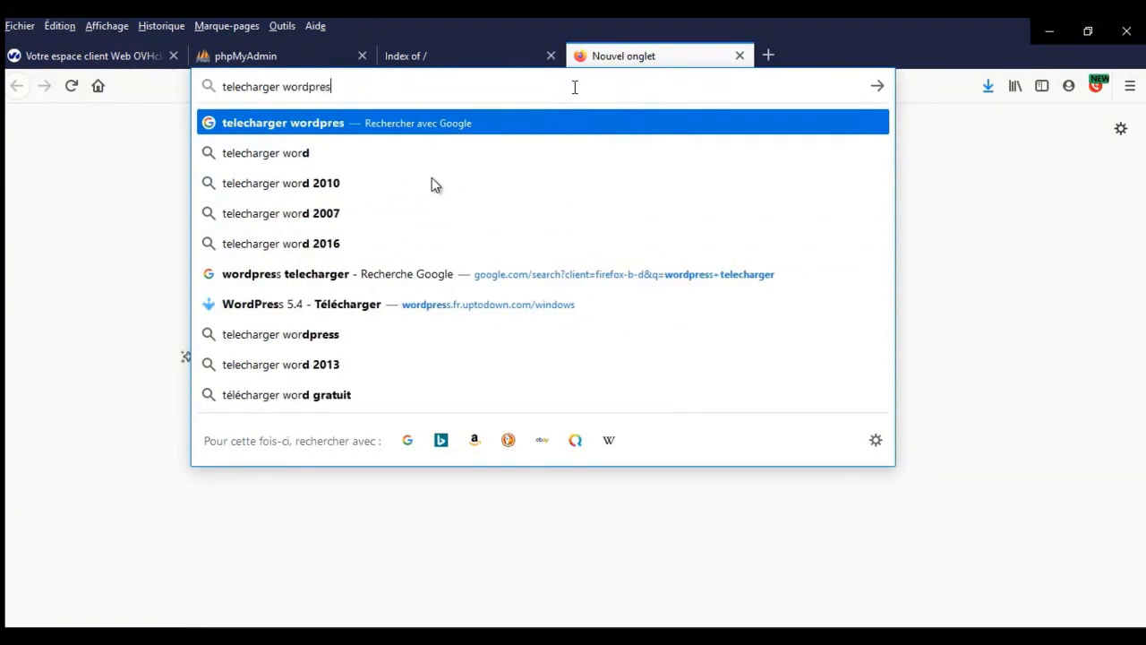
key(Return)
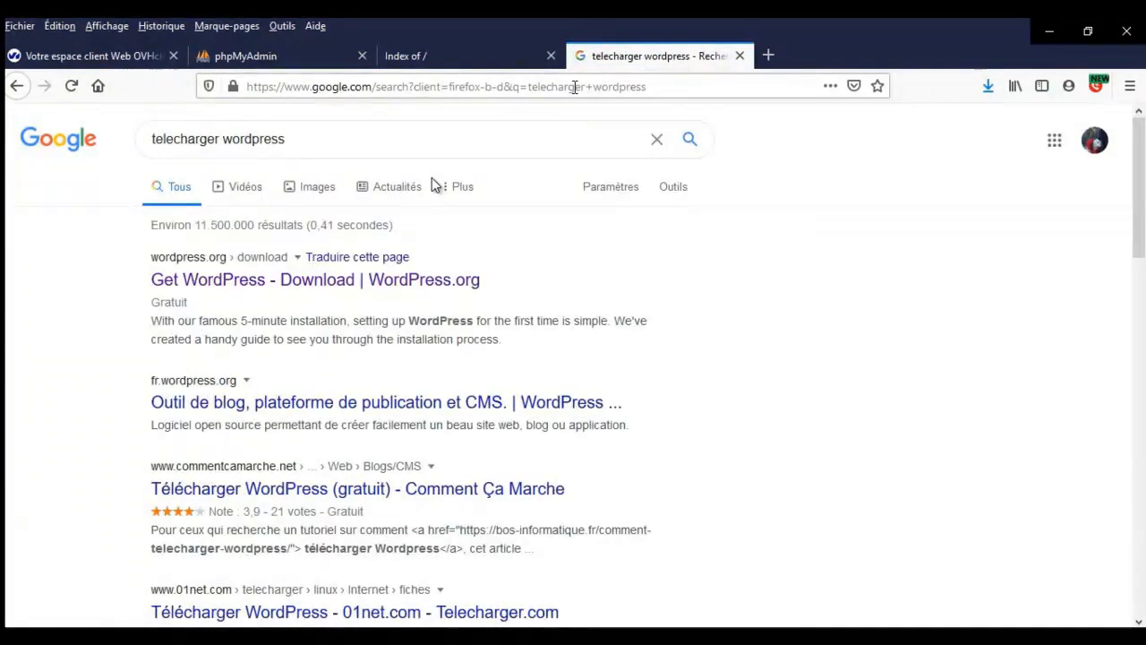
click(324, 285)
scroll(461, 376, down, 4)
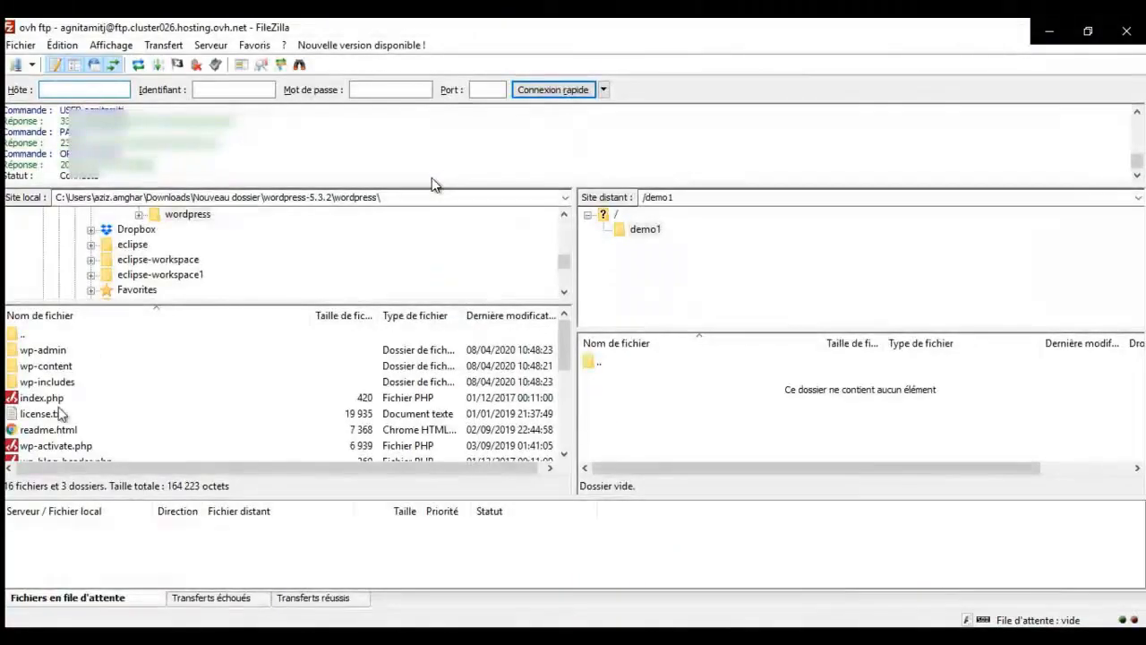
- Select every local WordPress file, drag them into remote /demo1, then check the uploaded wp-content
click(81, 382)
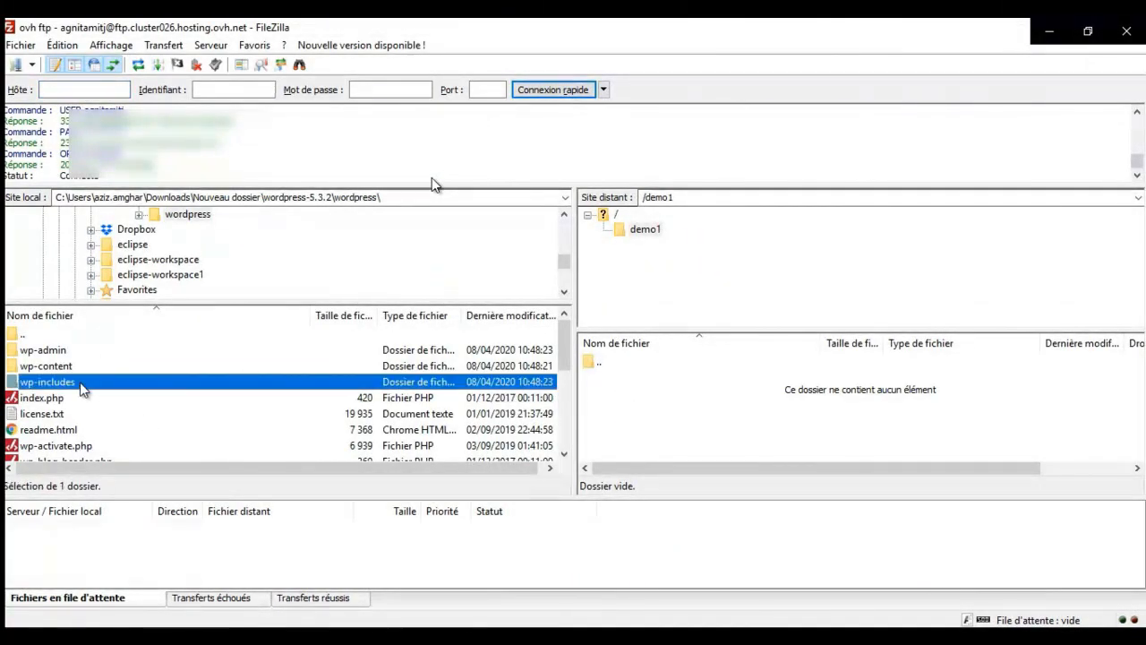
key(ctrl+a)
drag(624, 405, 629, 396)
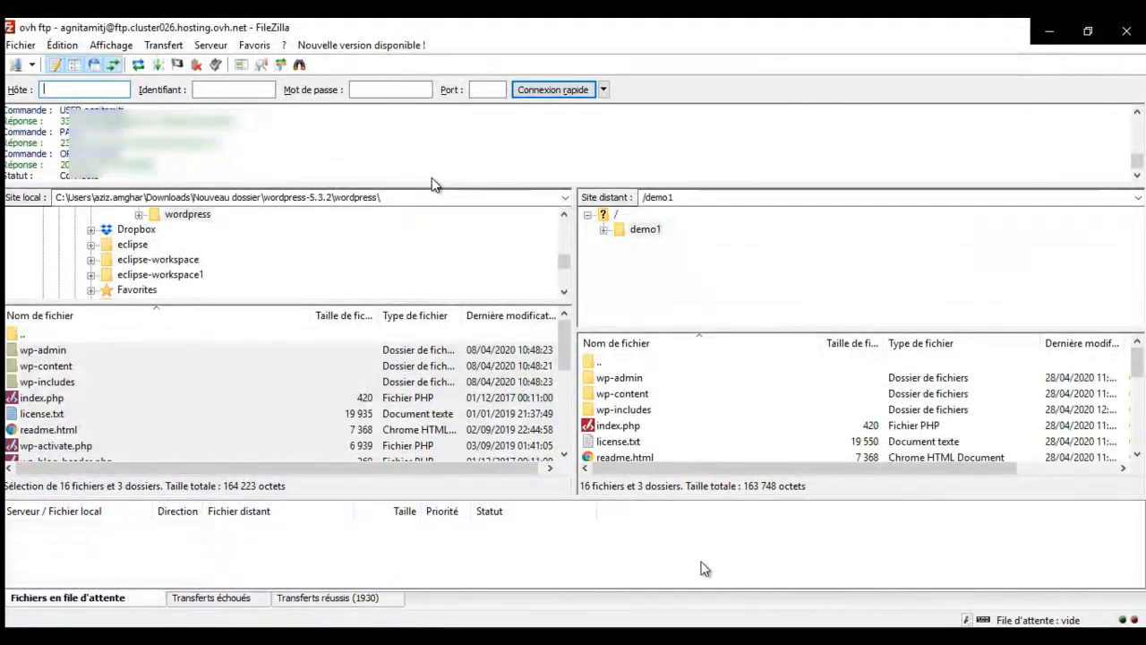
click(648, 394)
scroll(671, 420, down, 5)
scroll(678, 418, up, 4)
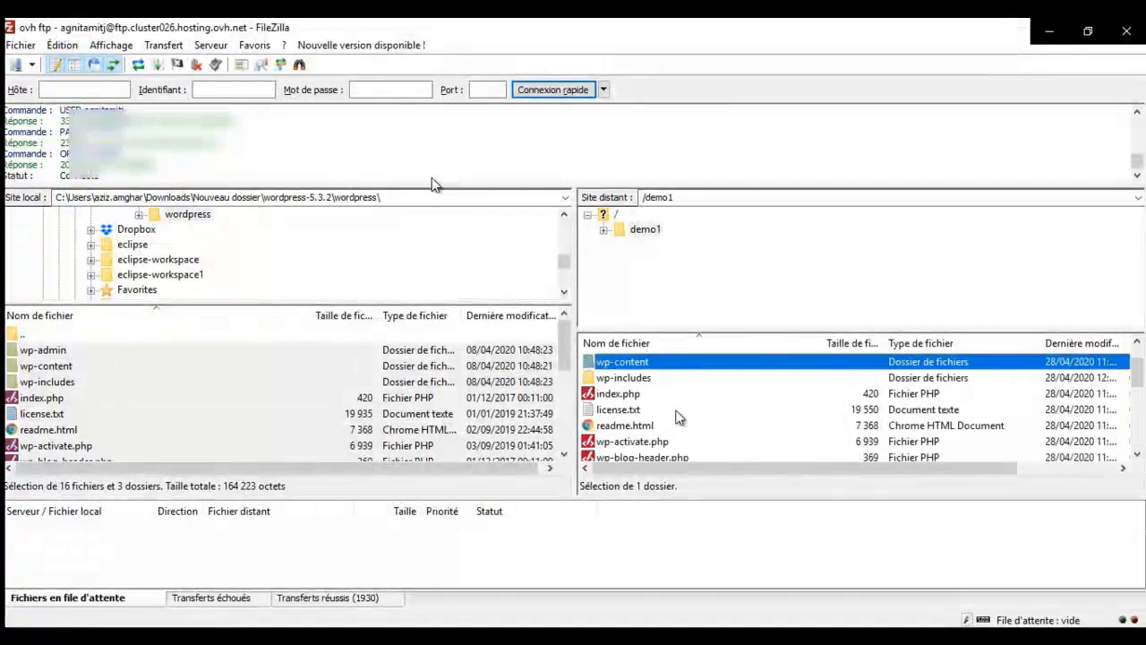
scroll(678, 418, up, 1)
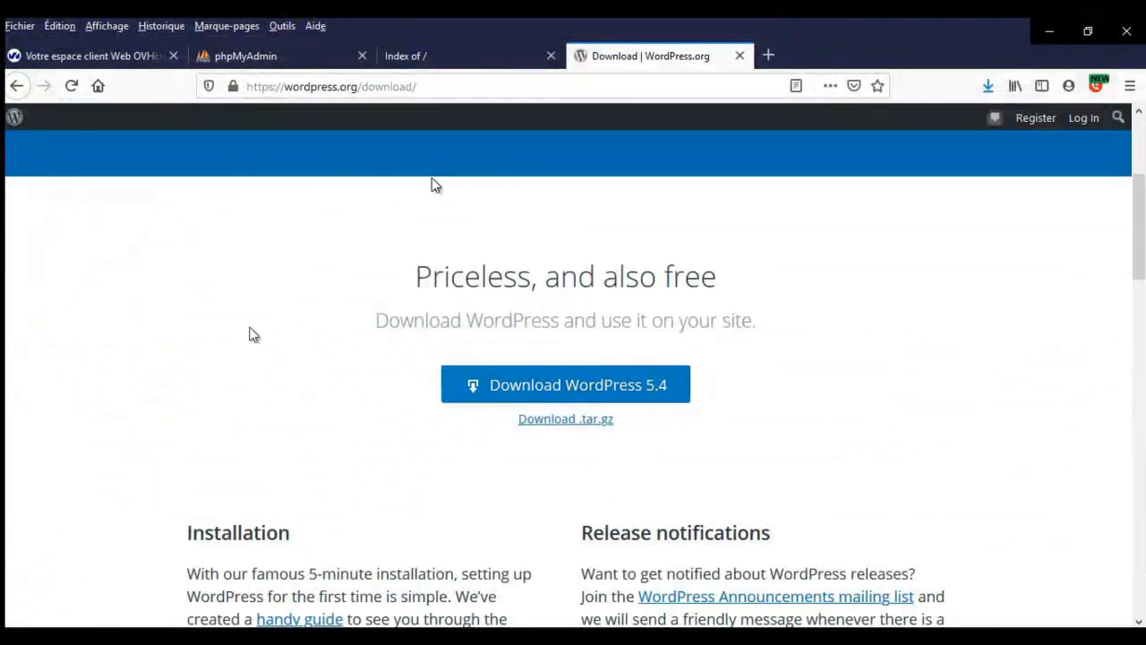
- On the demo1.shopilik.com tab, pick Français as the setup language and continue
click(435, 57)
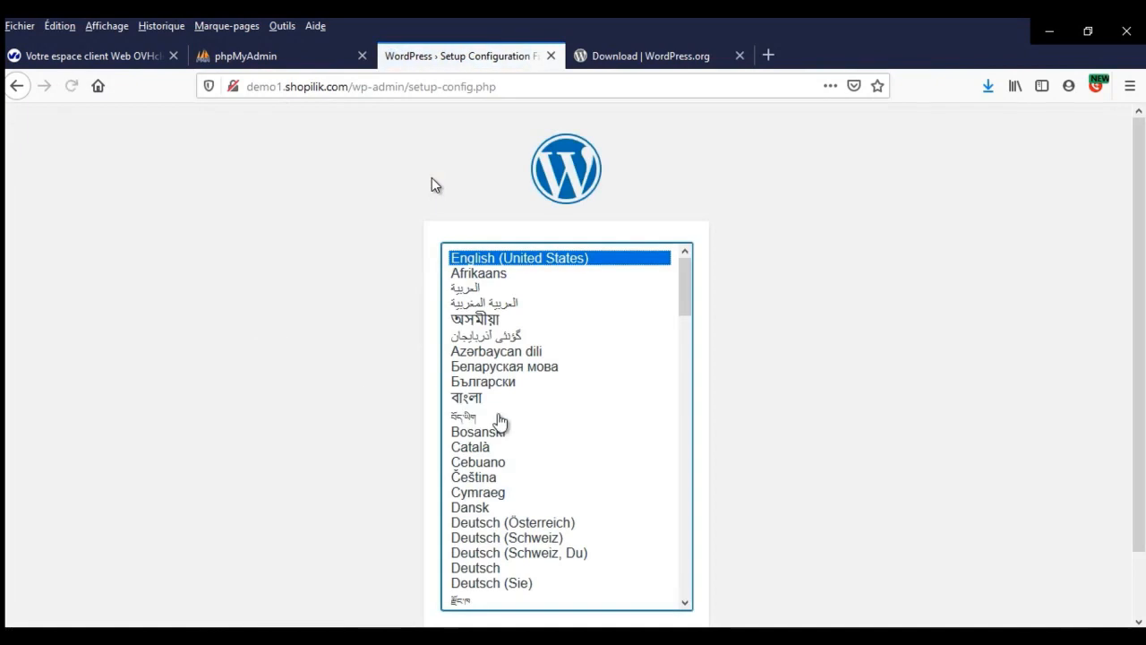
click(500, 417)
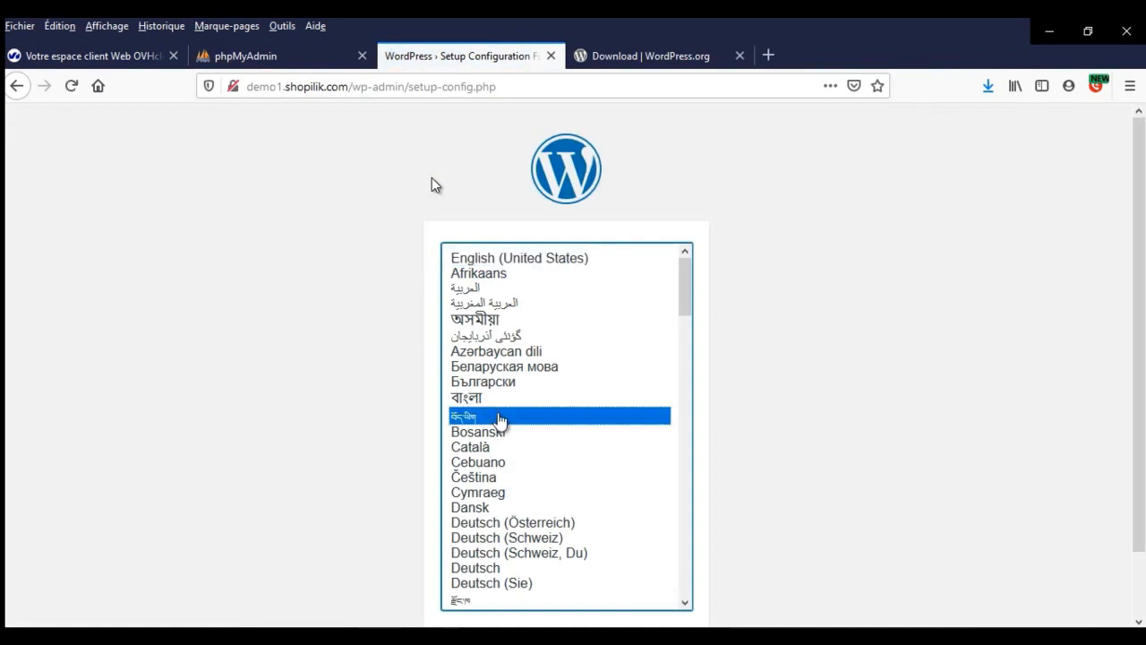
text(f)
scroll(503, 423, down, 2)
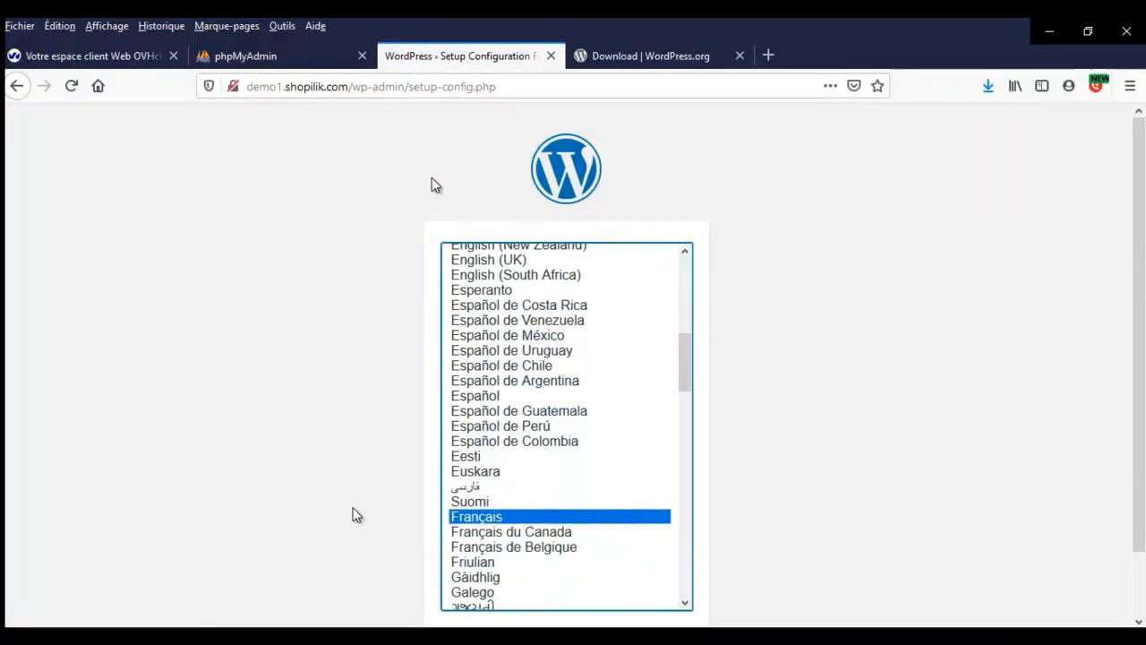
scroll(358, 514, down, 1)
click(667, 585)
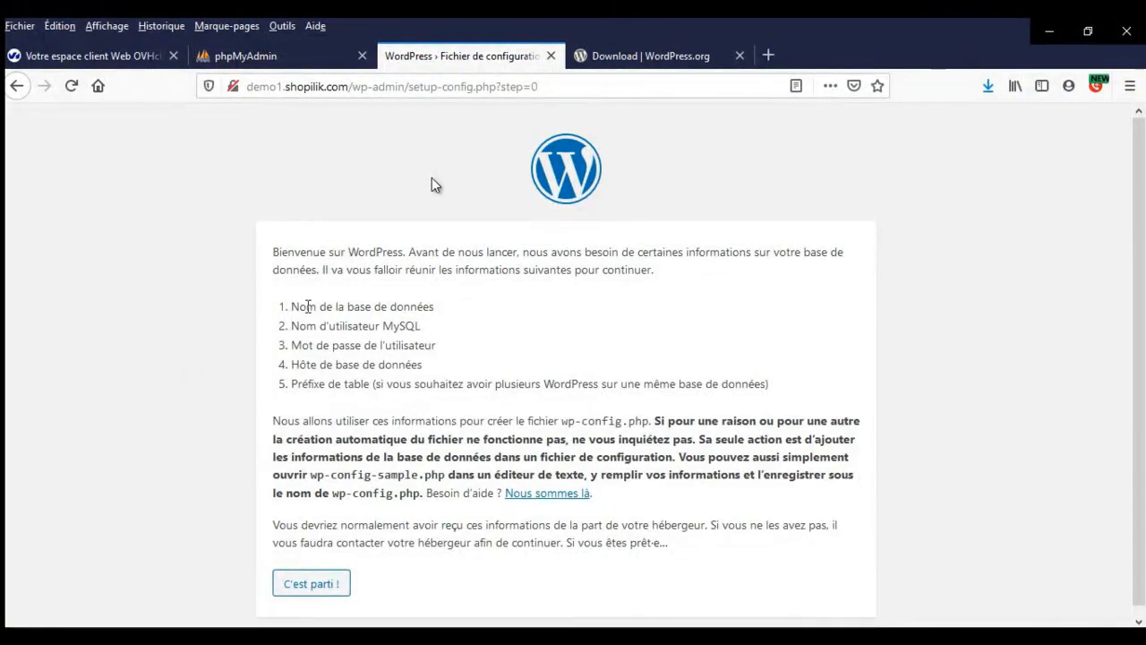
- Highlight the database name, MySQL username, password and host requirements in the welcome text
triple_click(370, 308)
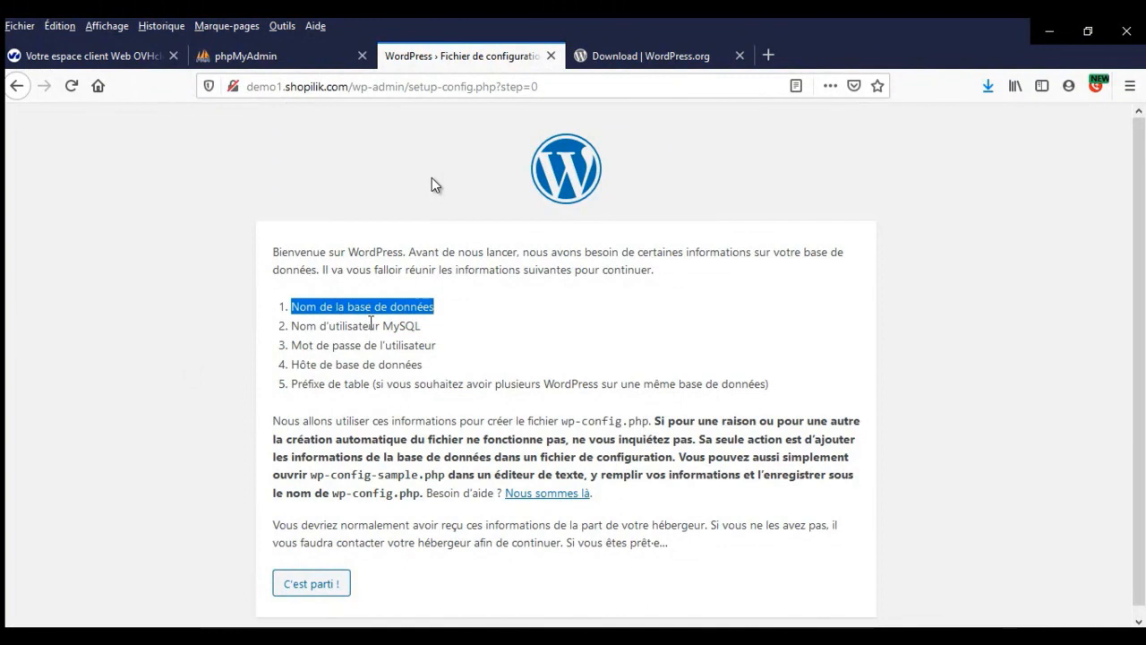
click(371, 325)
triple_click(349, 326)
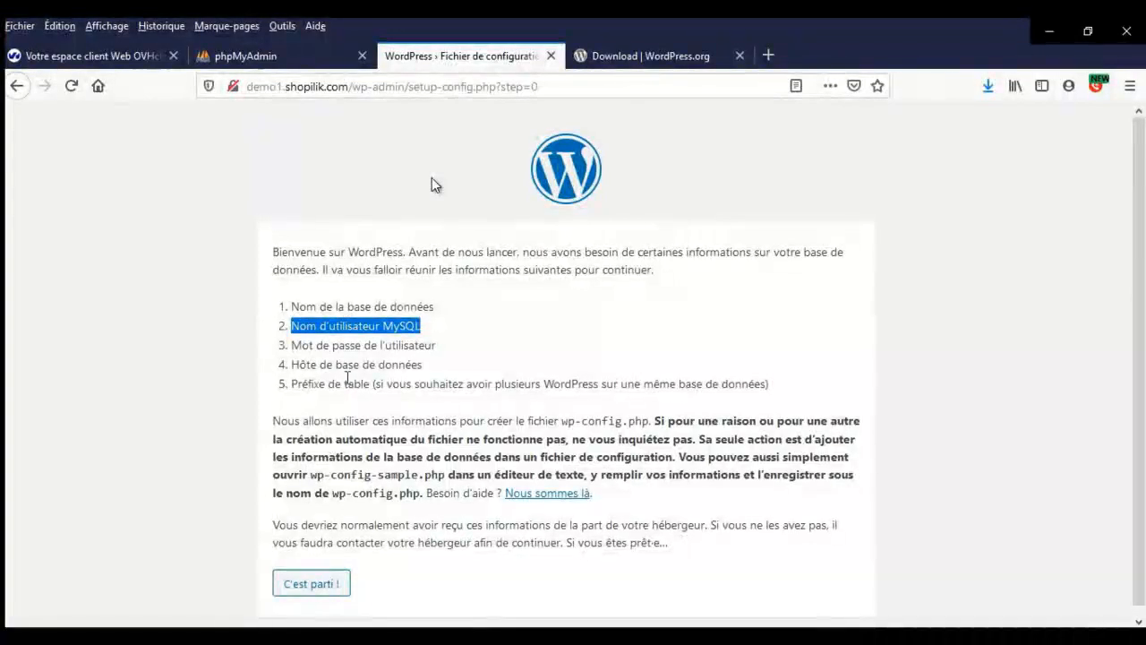
click(347, 350)
drag(367, 345, 451, 350)
drag(292, 365, 452, 372)
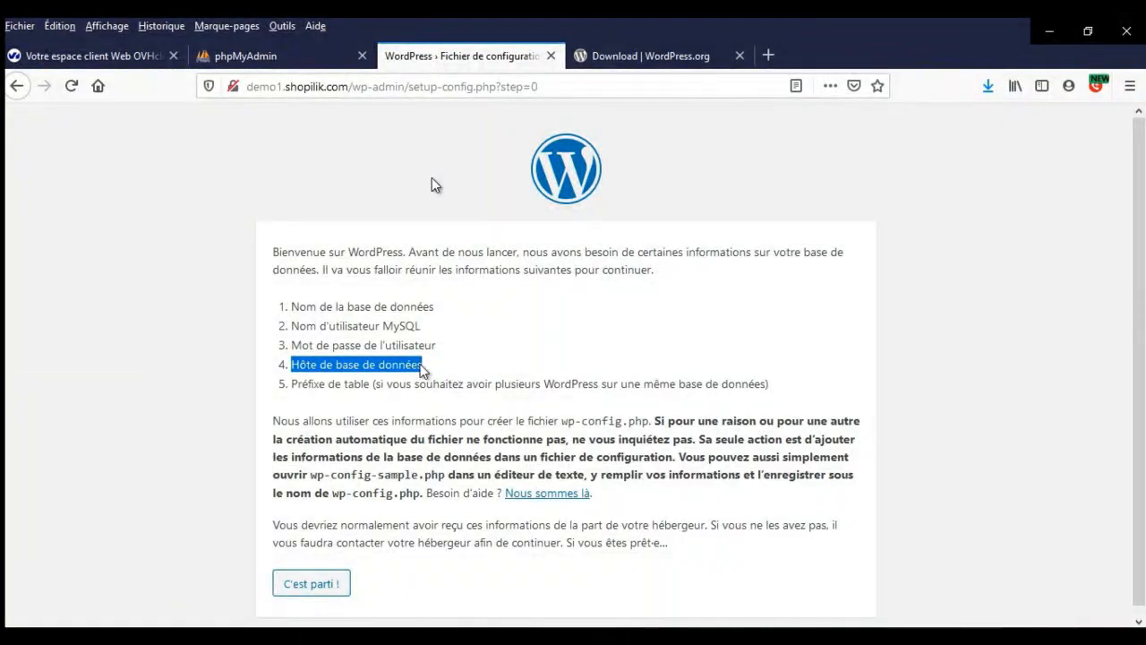
click(293, 379)
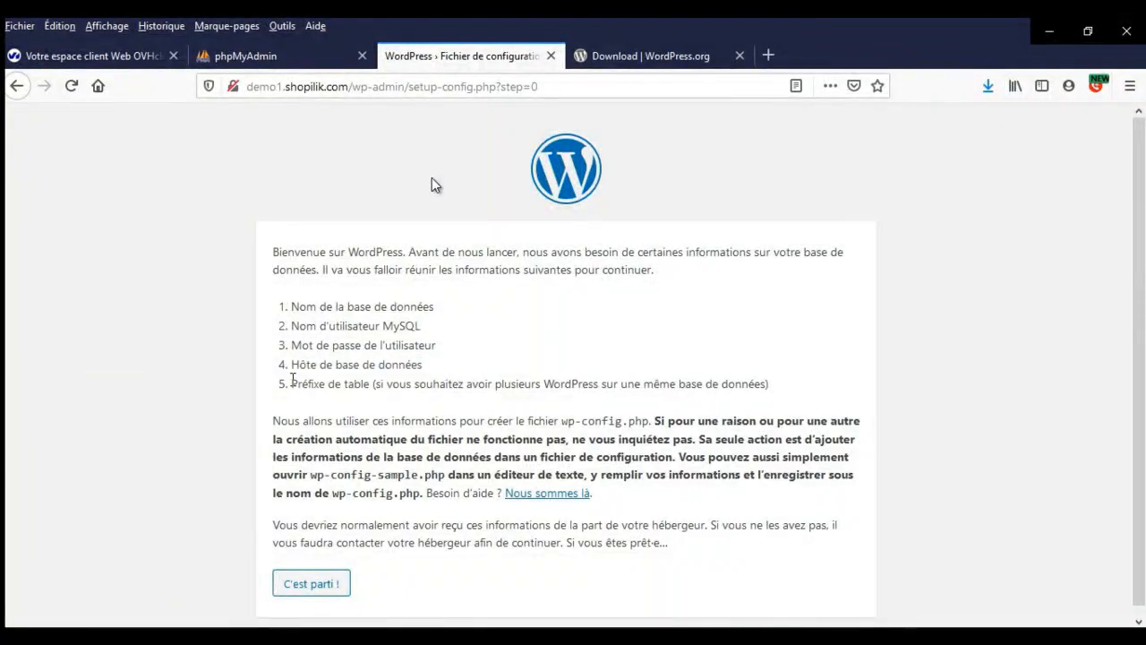
click(375, 411)
- Highlight the multi-install note and wp-config.php mention, then proceed with « C'est parti ! »
drag(376, 382, 775, 380)
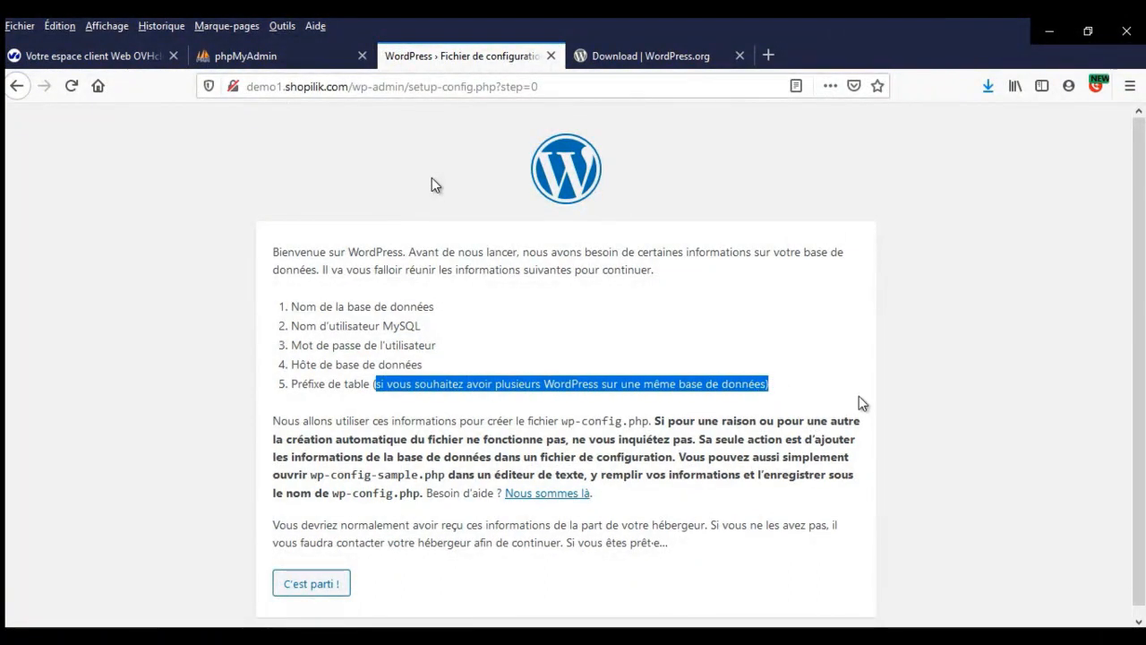
click(830, 388)
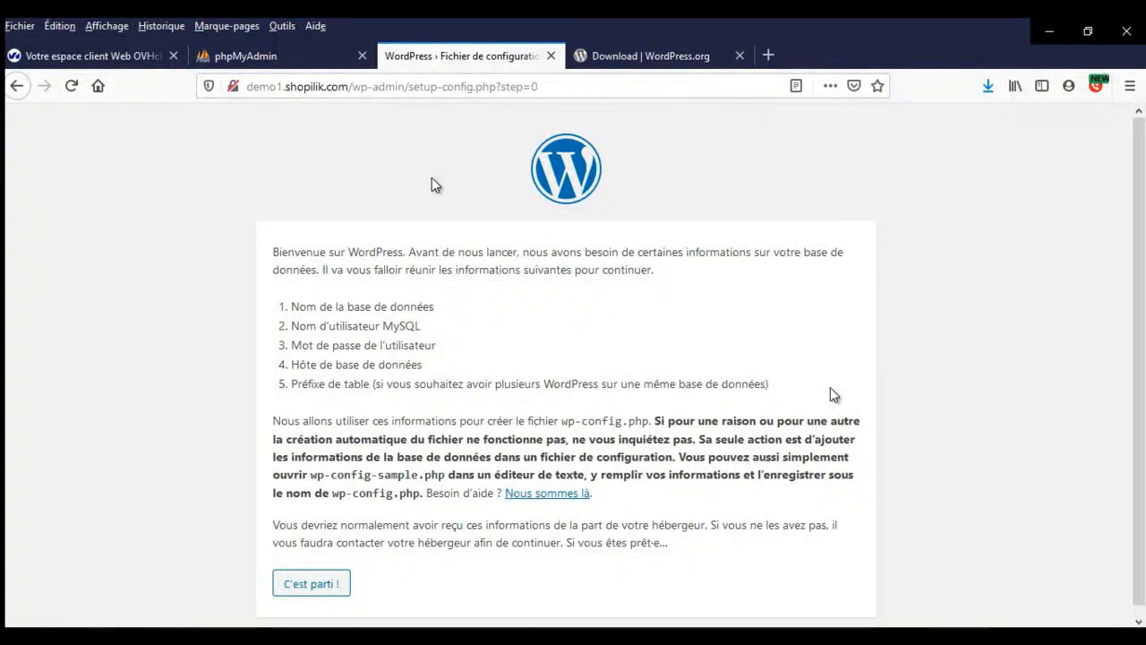
drag(341, 497, 427, 497)
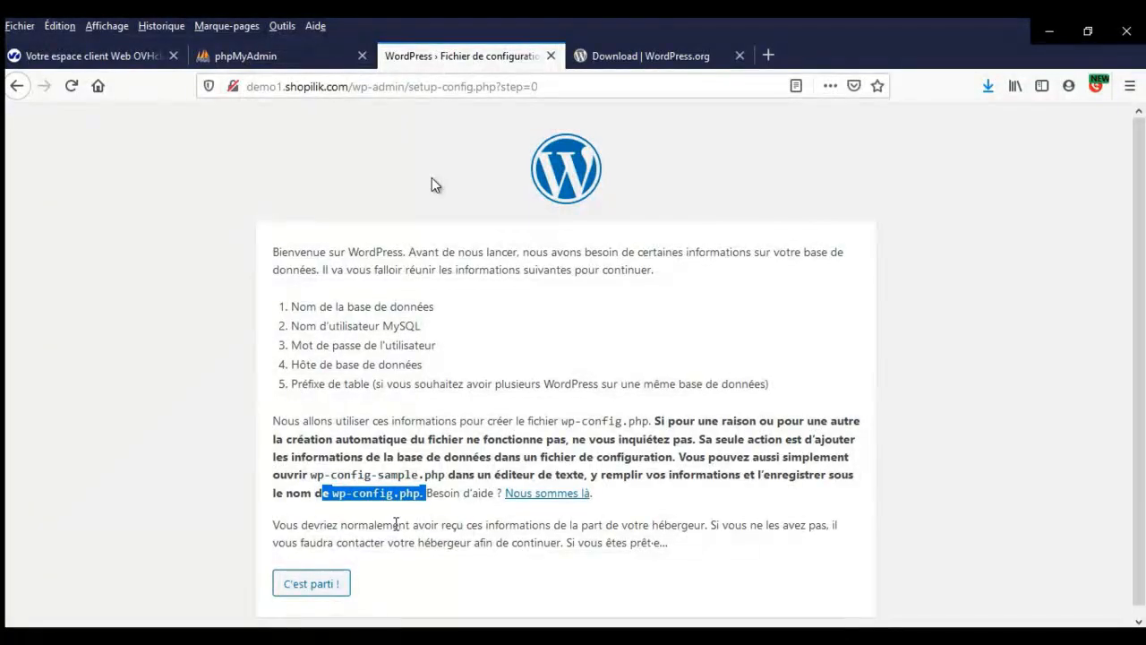
click(334, 584)
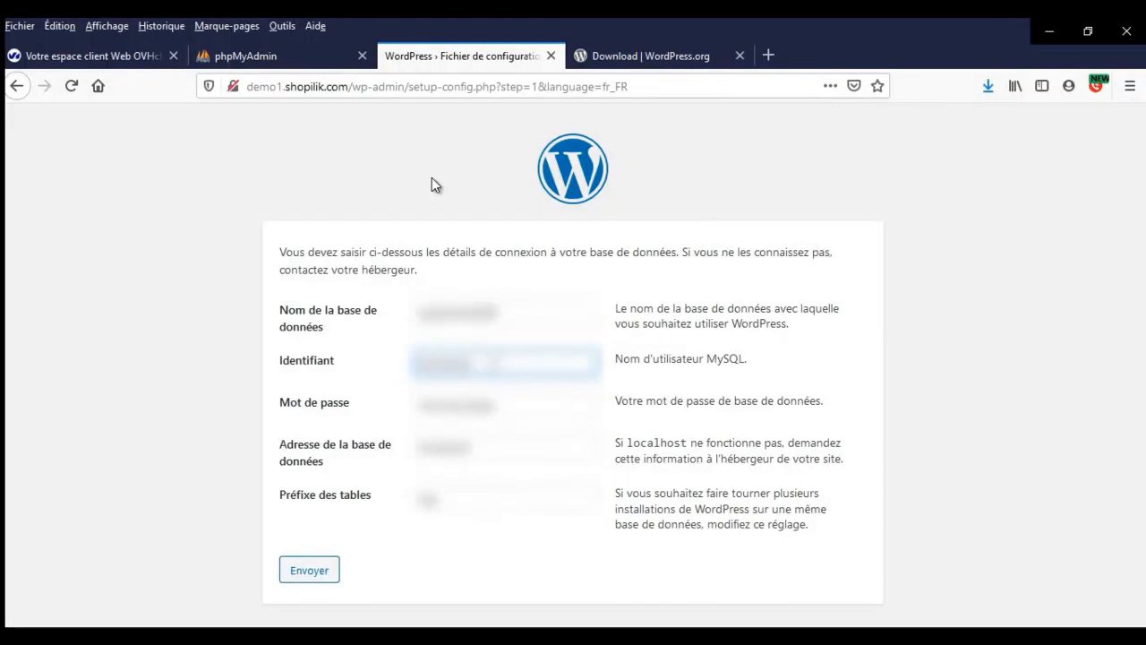
- Paste the real database username, add an underscore to the table prefix, submit, and launch installation
double_click(494, 362)
key(ctrl+v)
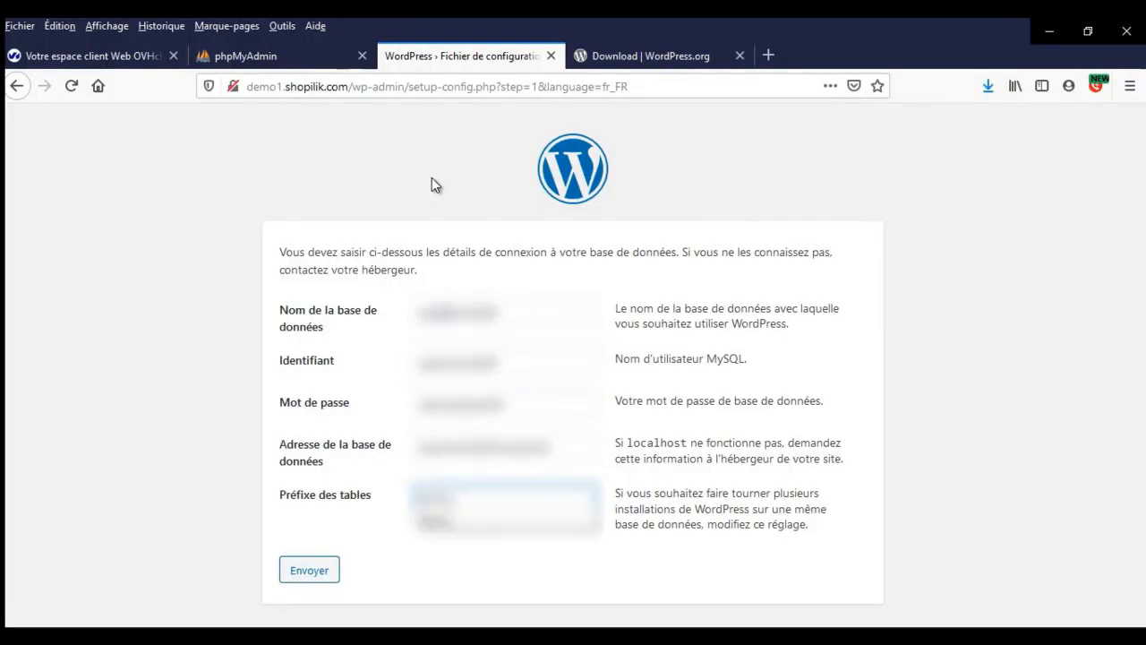
text(_)
click(283, 391)
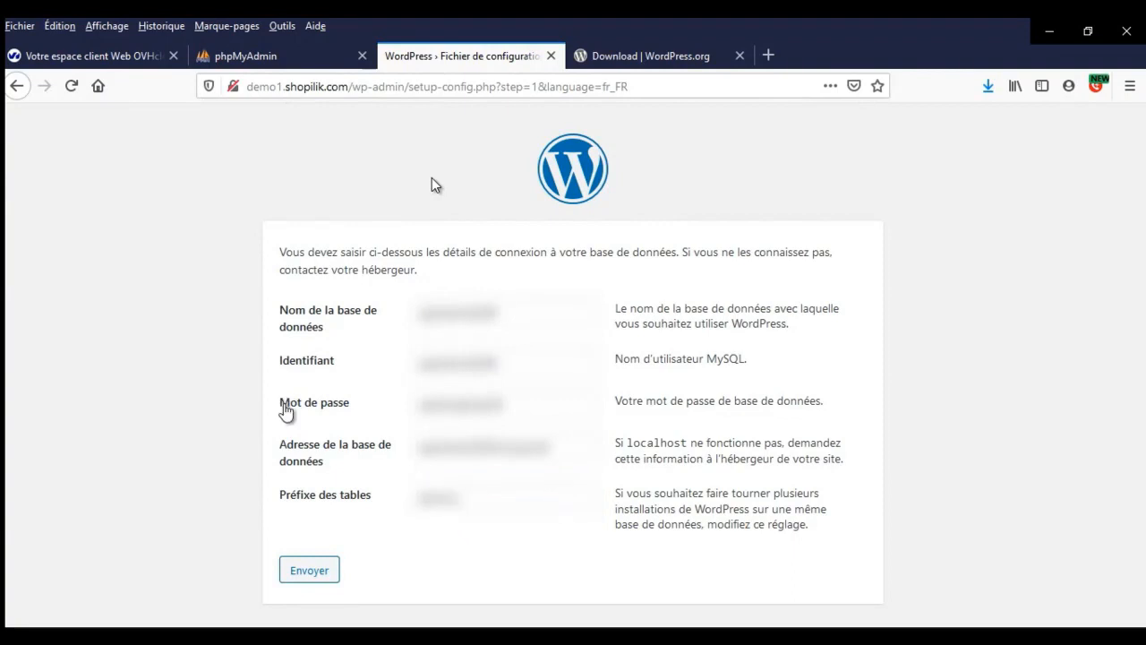
click(318, 578)
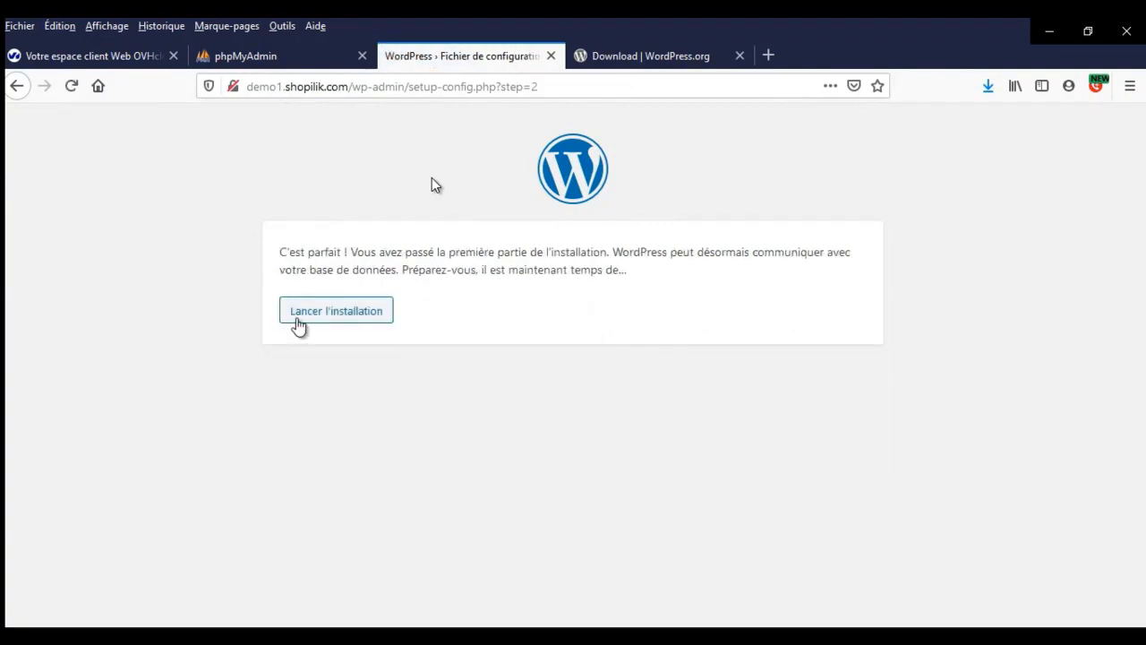
click(308, 318)
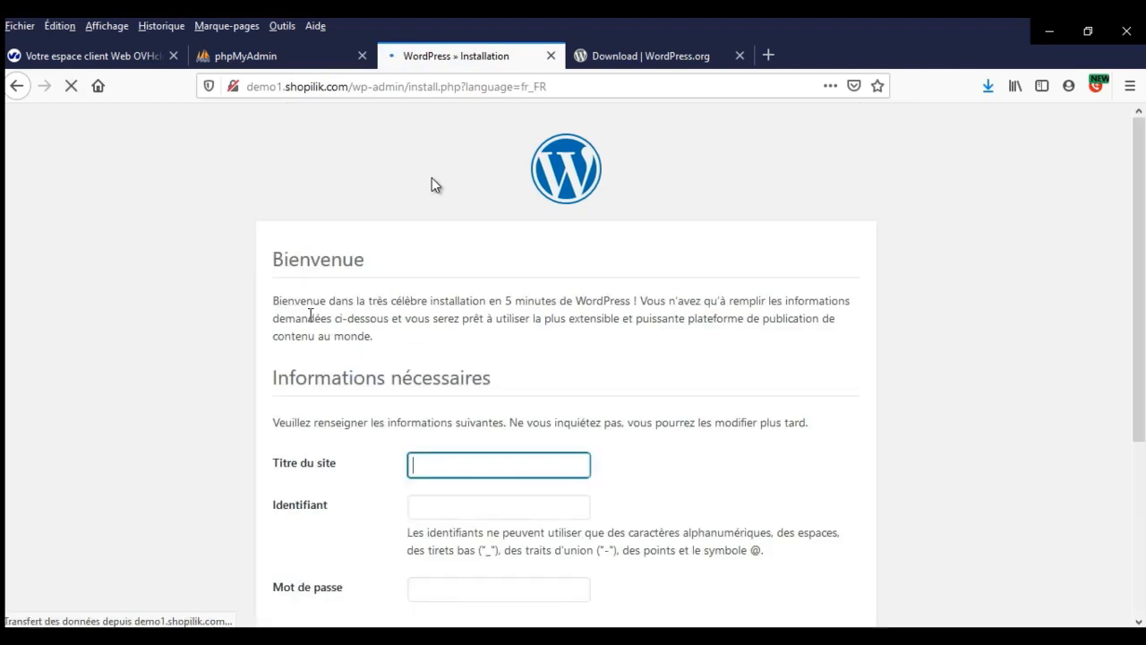
- Enter 'Site web demo1' as the site title and admin as the username
text(site)
key(Down)
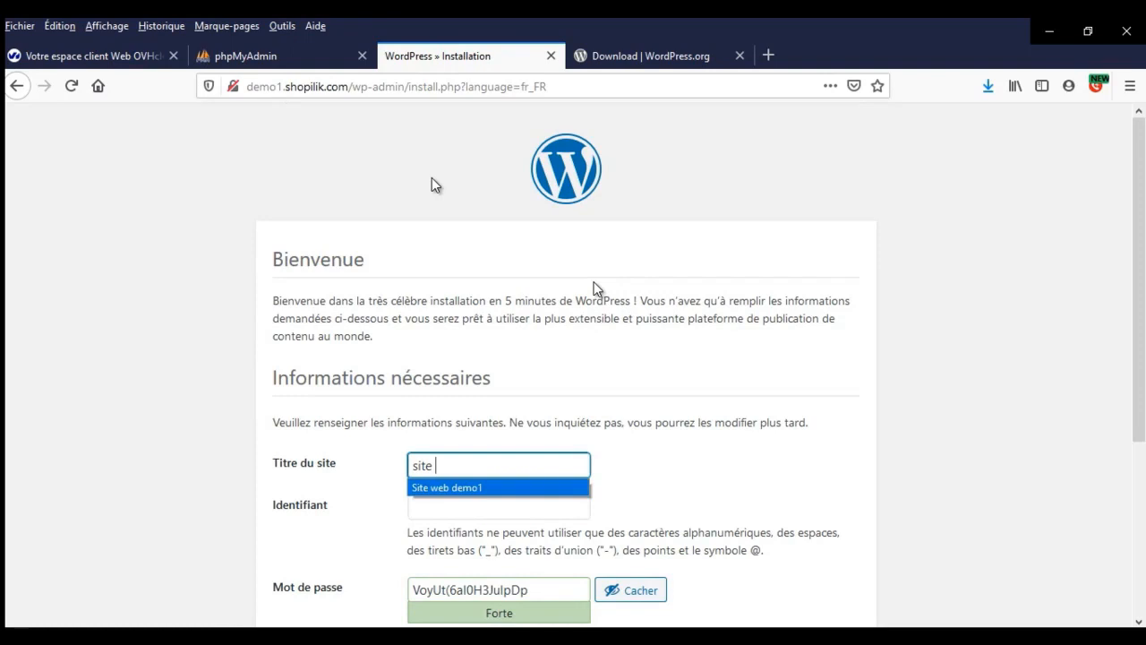
key(Return)
key(Tab)
text(adm)
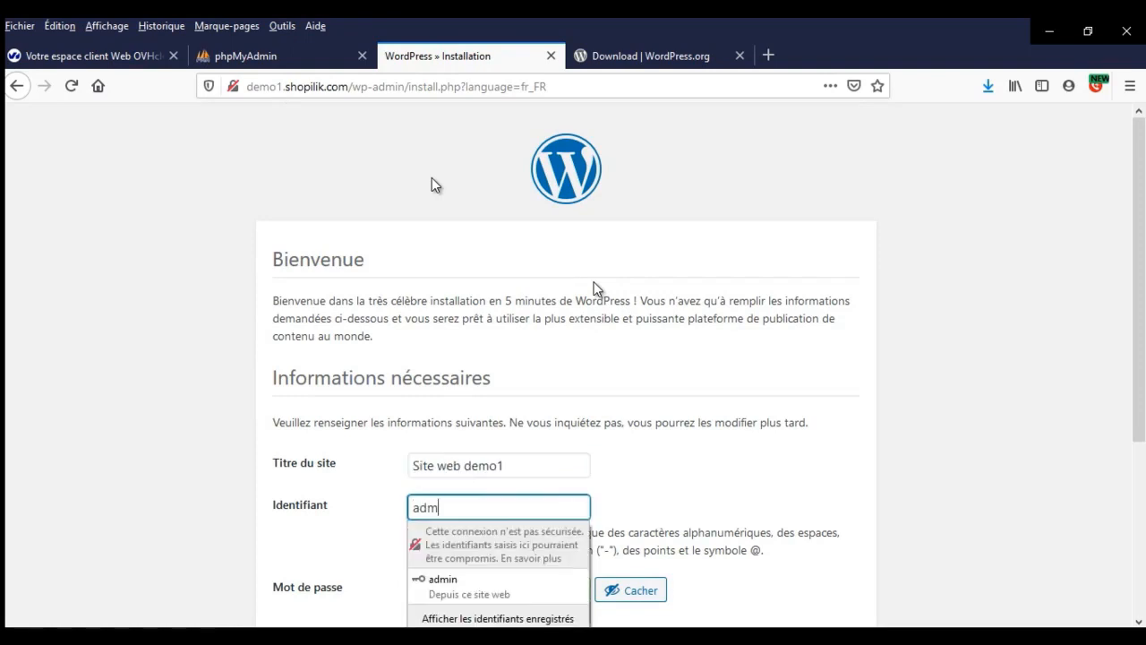
text(in)
key(Tab)
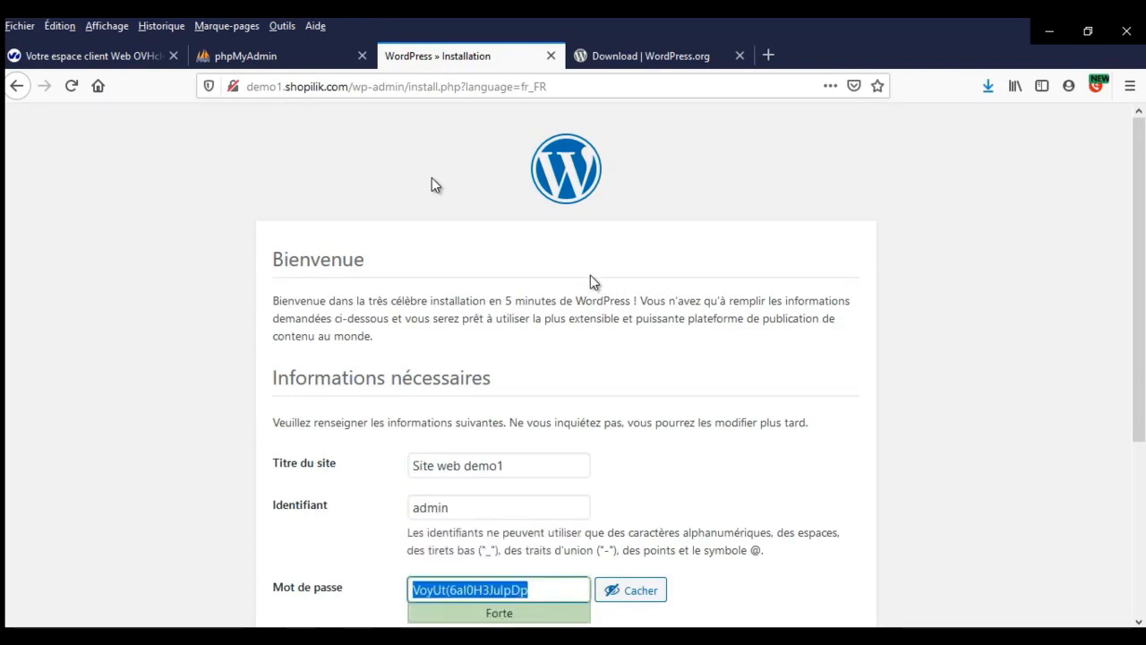
- Set a hidden custom password, fill in the admin e-mail address, and install WordPress
scroll(591, 286, down, 2)
click(617, 419)
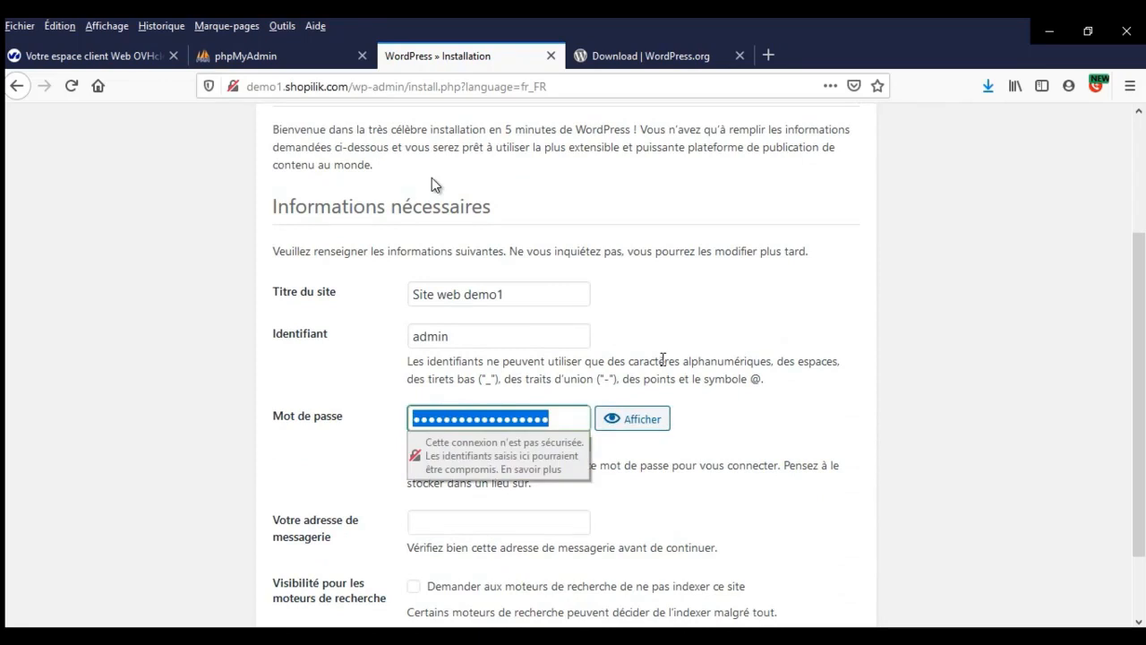
text(admindemo1)
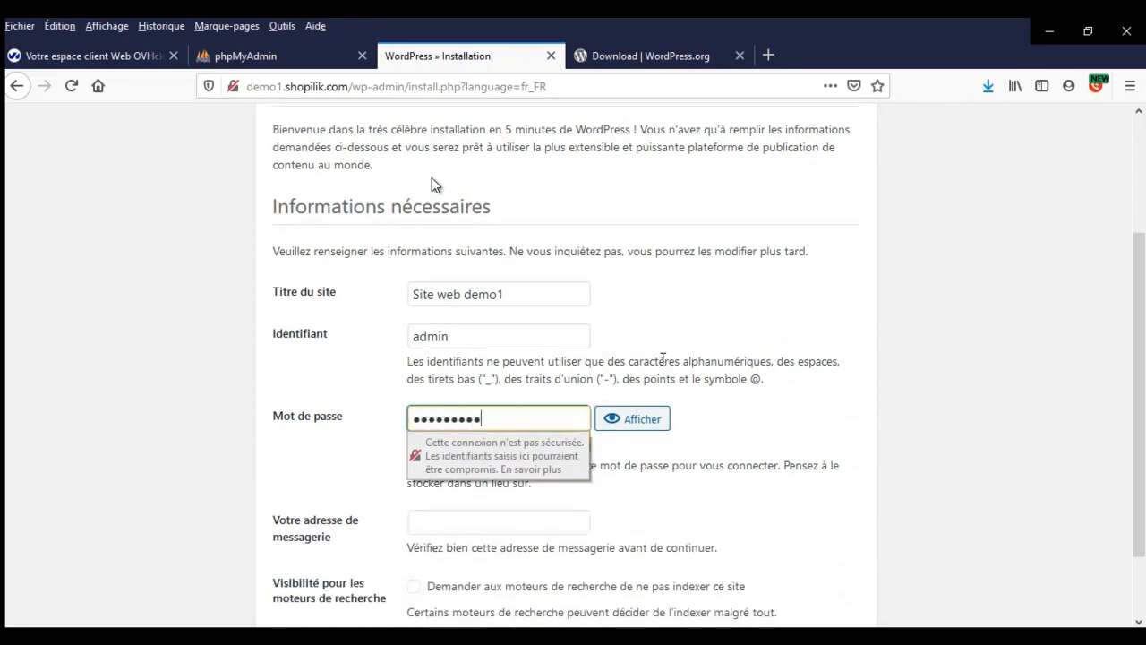
key(Tab)
key(Tab)
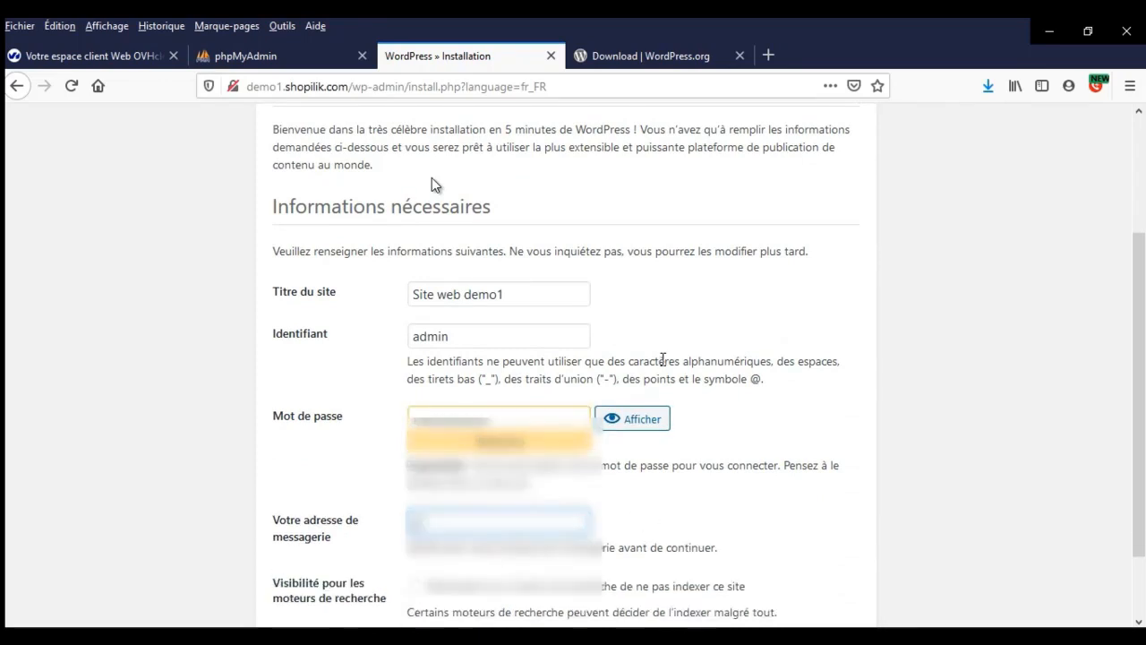
text(cont)
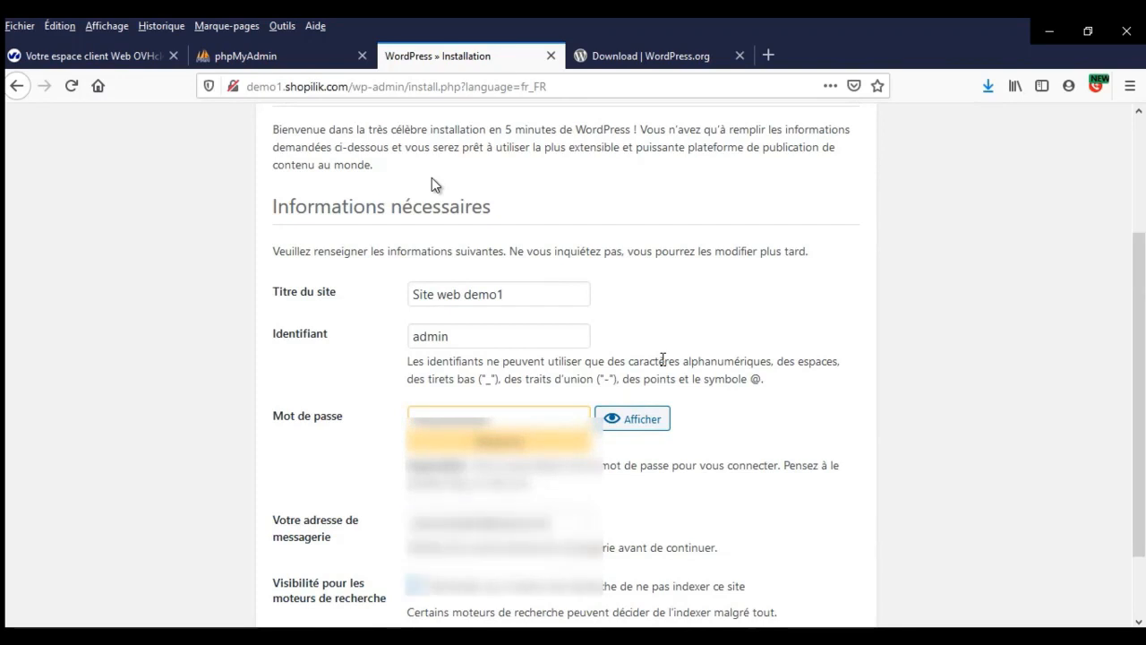
scroll(661, 341, down, 2)
click(349, 579)
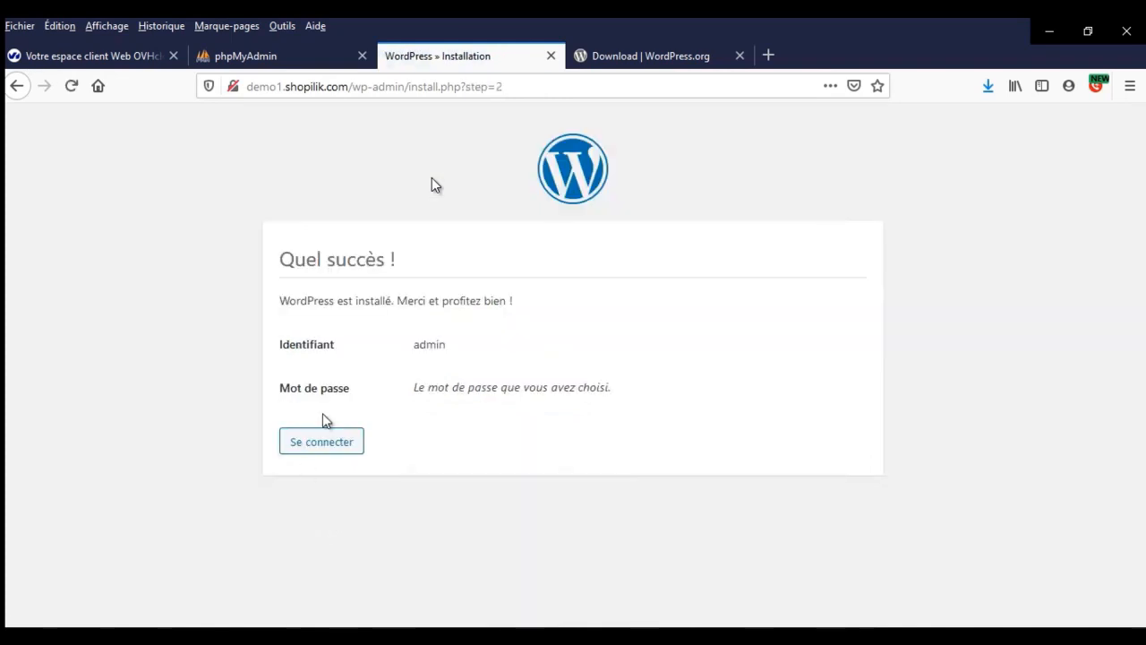
- Go from the success page to the login page and fill in the saved admin login
click(338, 443)
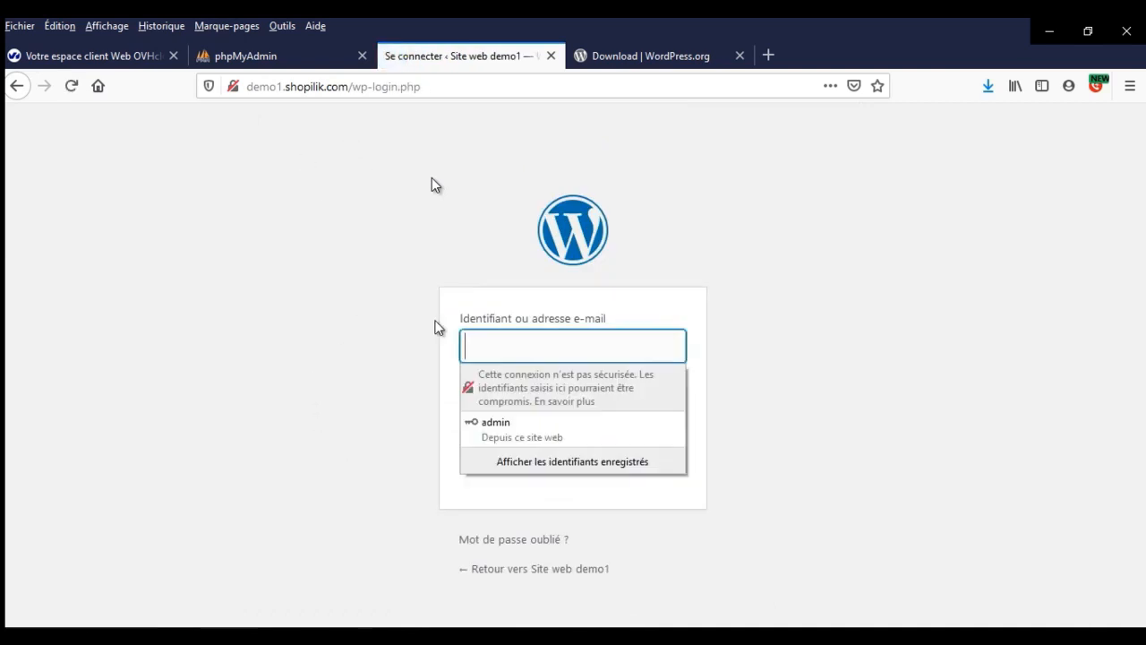
click(502, 346)
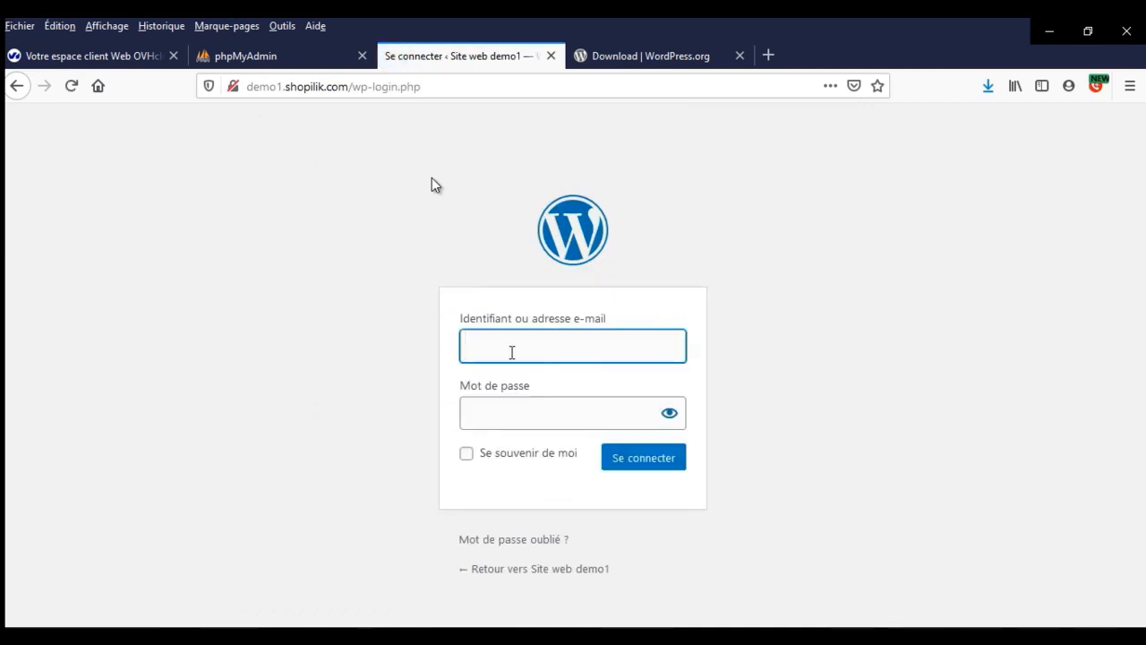
text(admin)
key(Tab)
- Log in to the admin dashboard and close the WordPress download tab
key(Return)
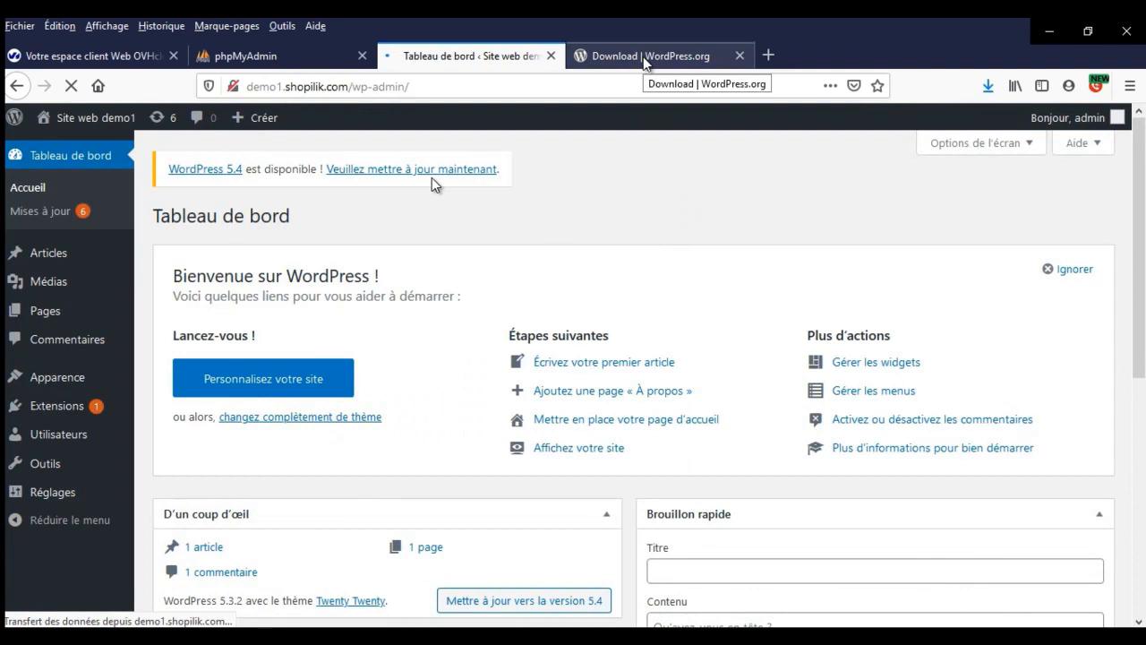
click(642, 56)
click(740, 55)
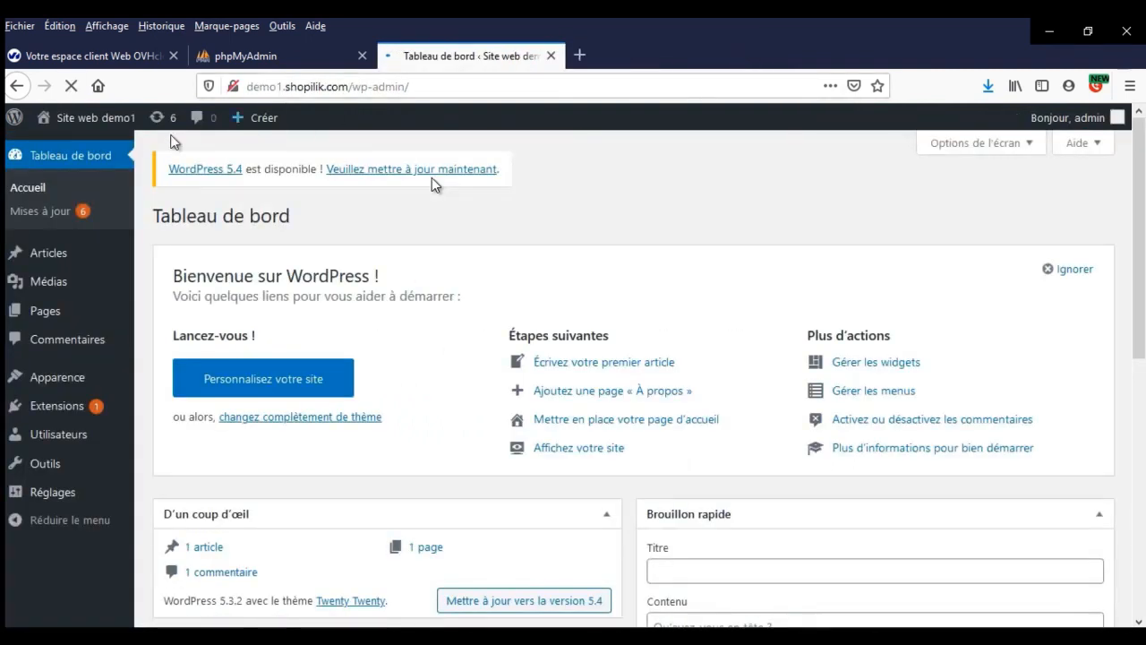
- Look over the live front page's 'Bonjour tout le monde !' post, then return to the dashboard
mouse_move(119, 120)
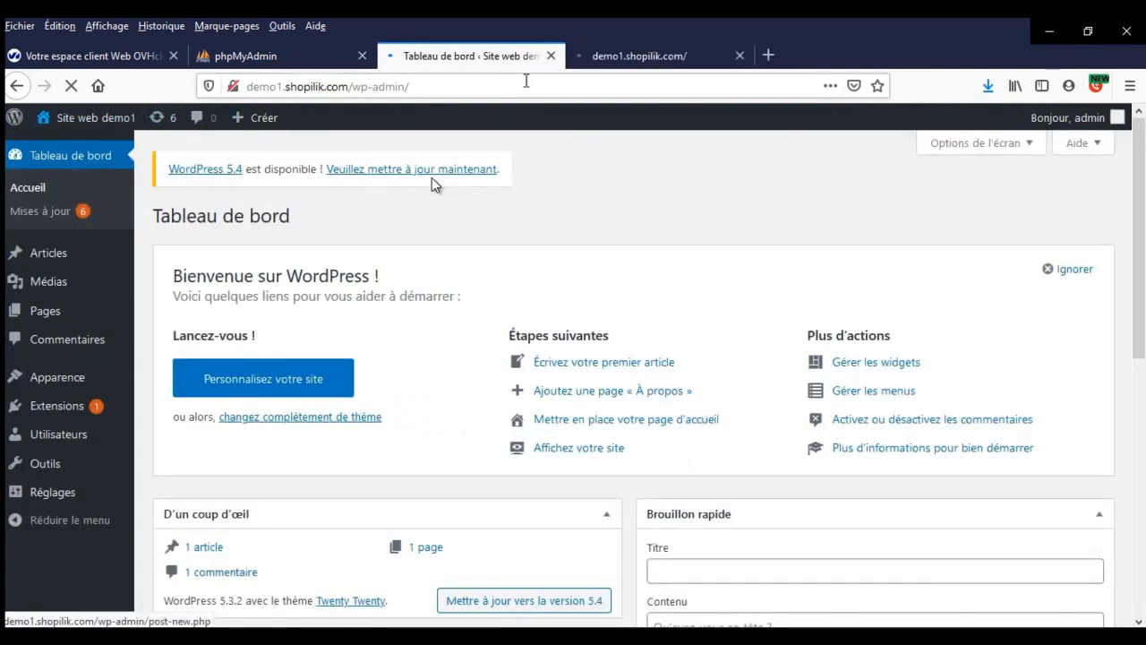
click(605, 57)
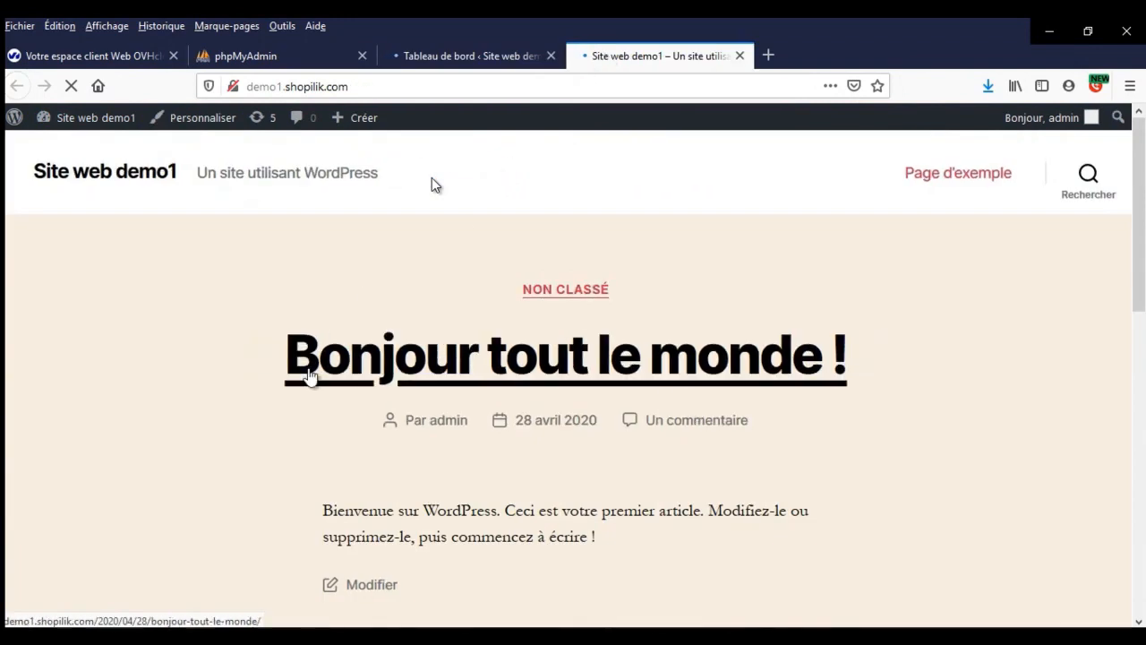
drag(187, 365, 918, 329)
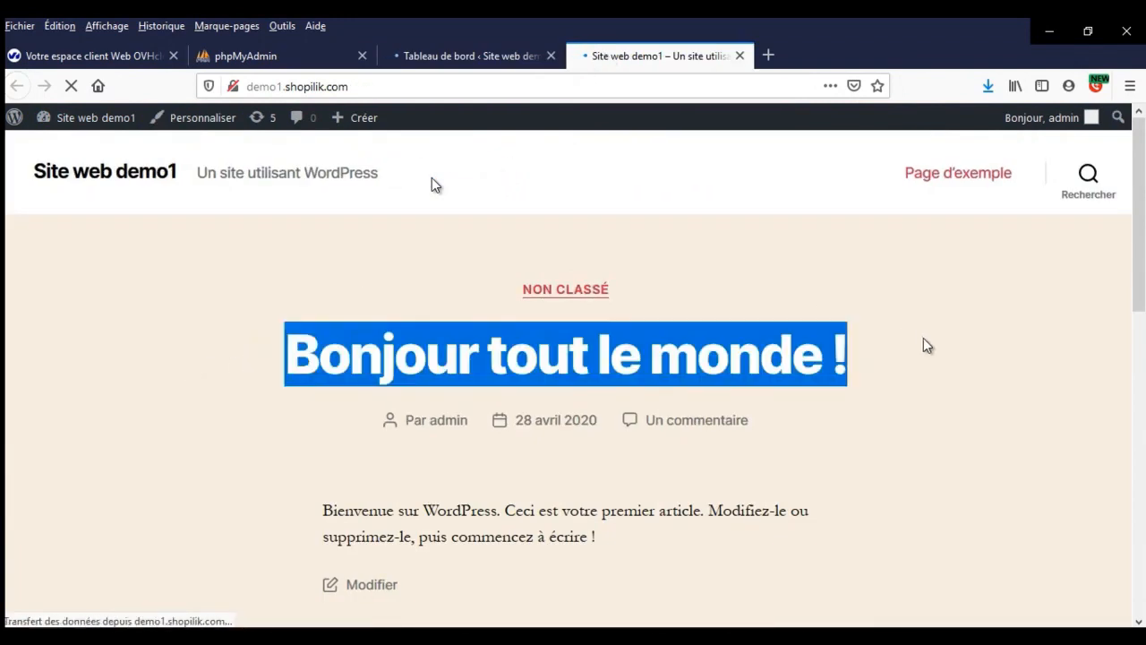
click(949, 399)
drag(603, 440, 506, 427)
click(265, 458)
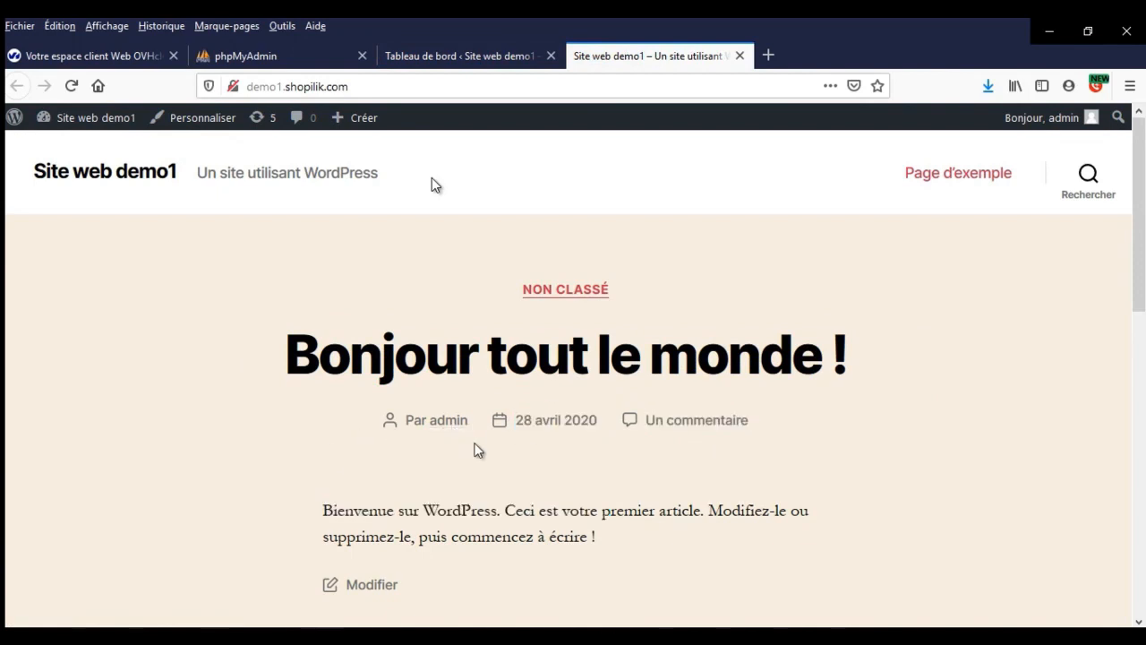
scroll(459, 508, down, 8)
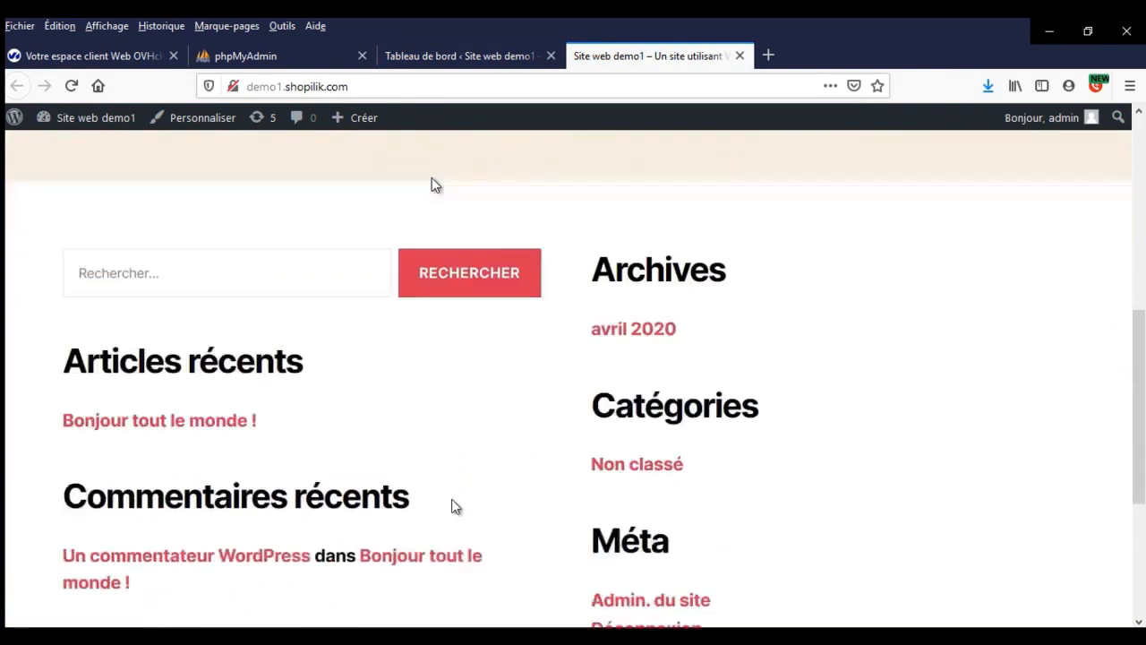
scroll(447, 501, up, 10)
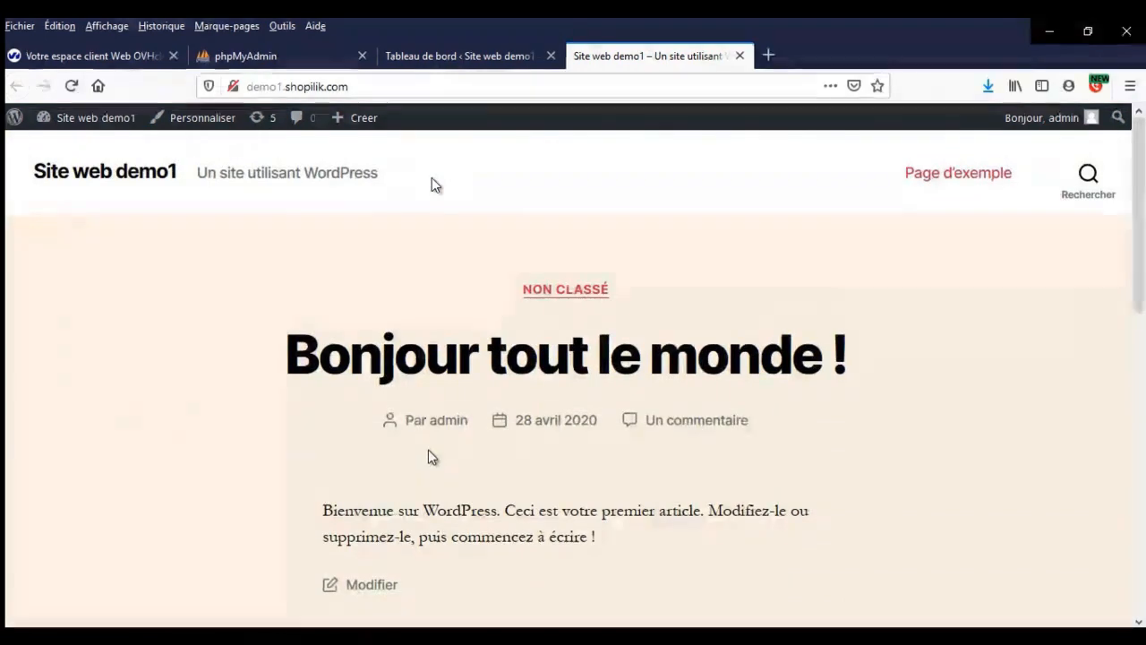
click(494, 57)
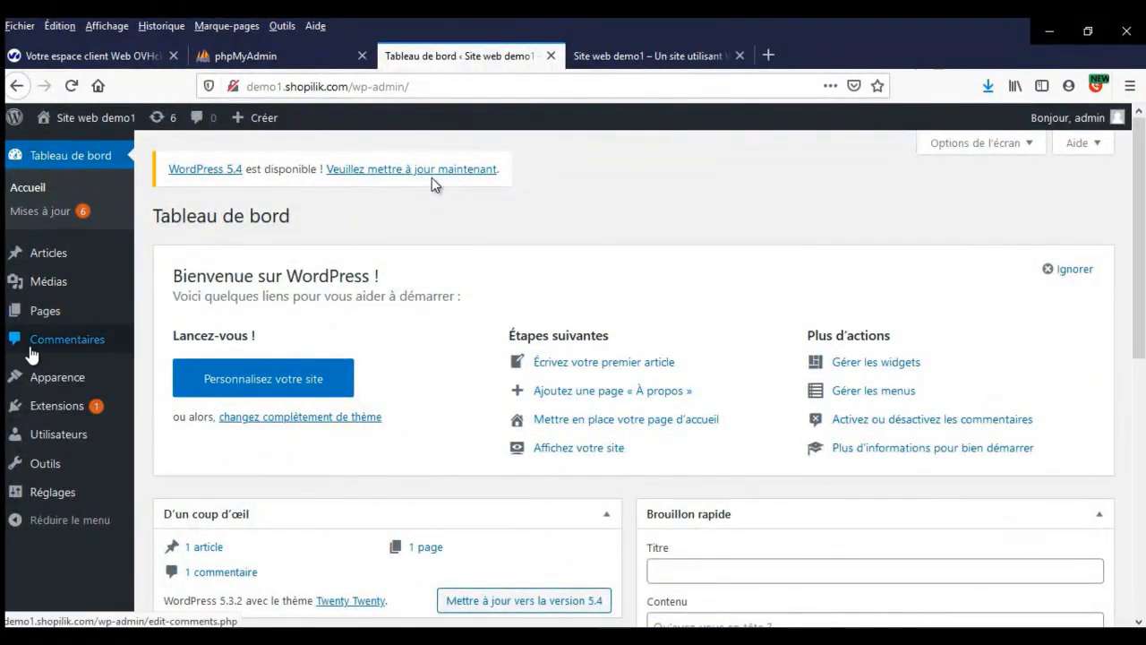
- Browse the admin sidebar menus, Extensions and Utilisateurs, down to Apparence > Thèmes
mouse_move(59, 259)
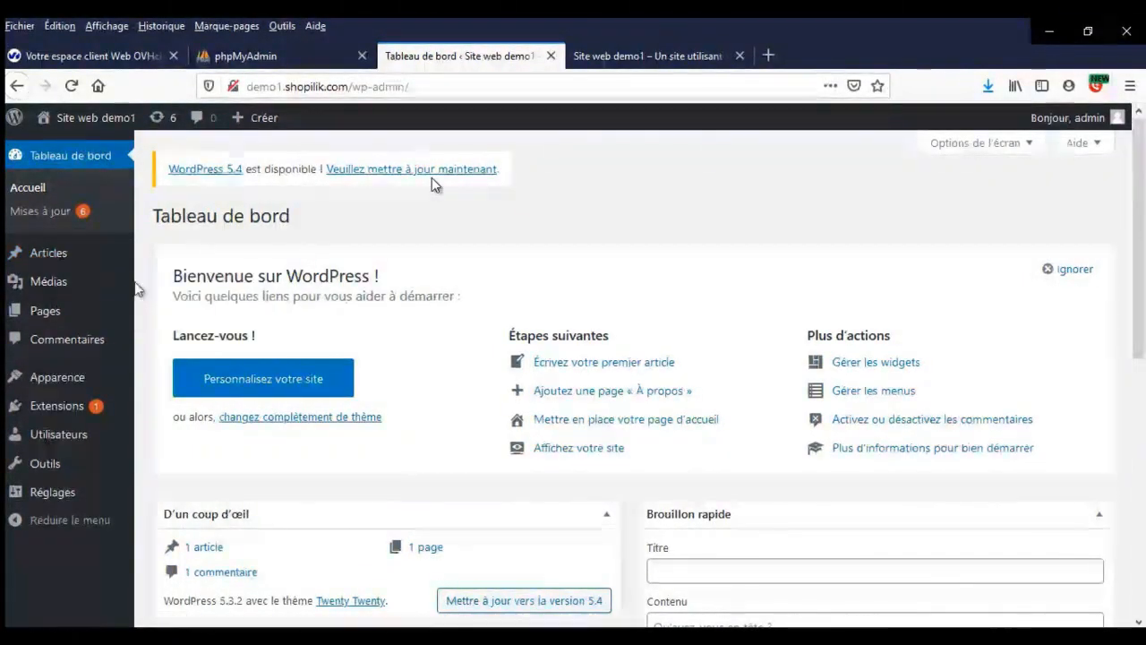
mouse_move(111, 277)
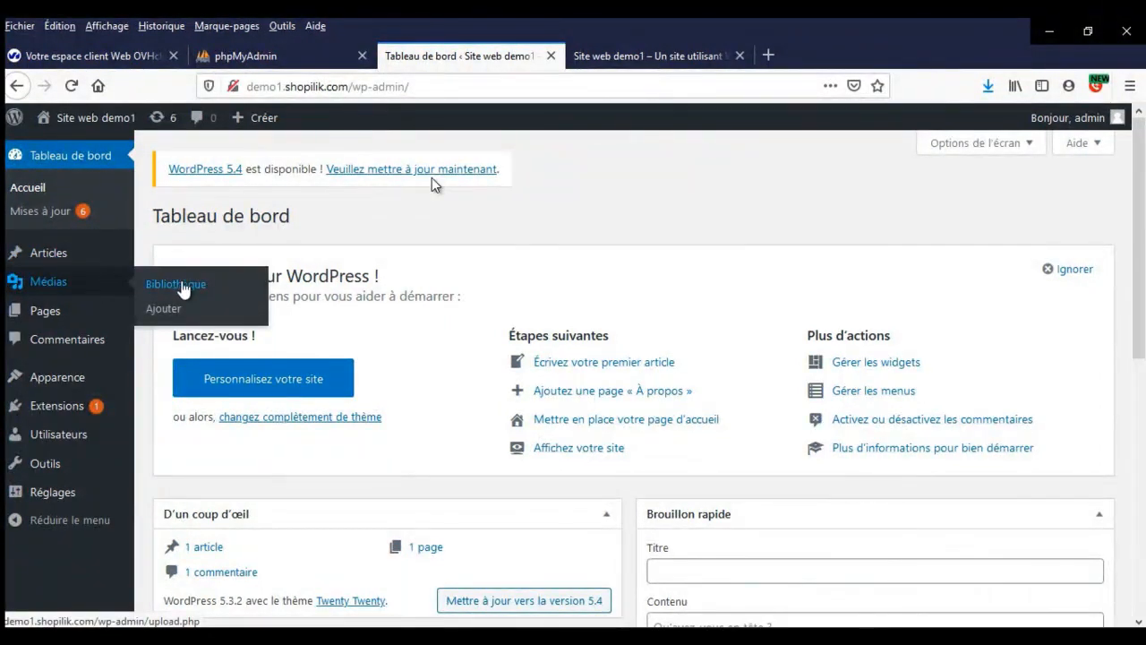
mouse_move(92, 315)
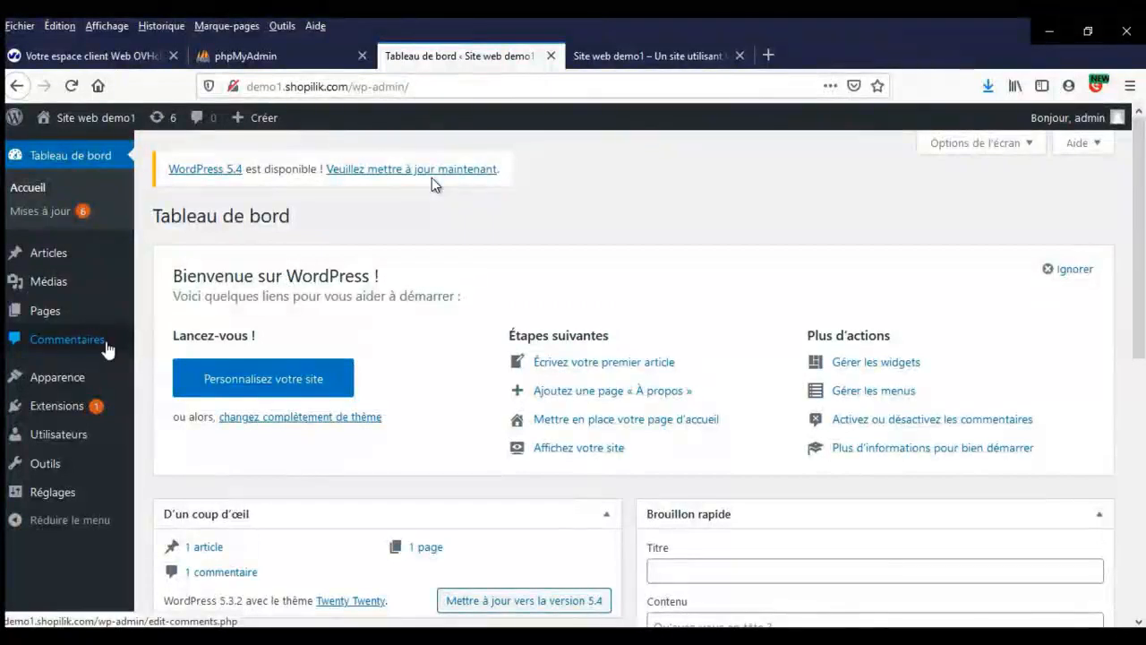
mouse_move(87, 383)
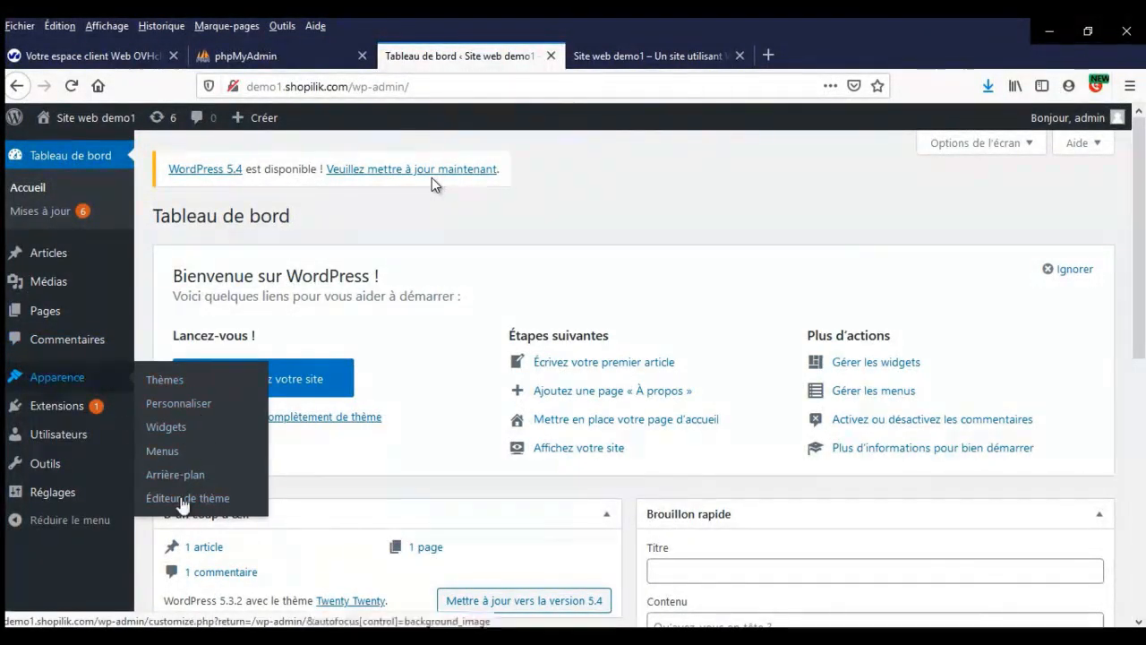
mouse_move(68, 407)
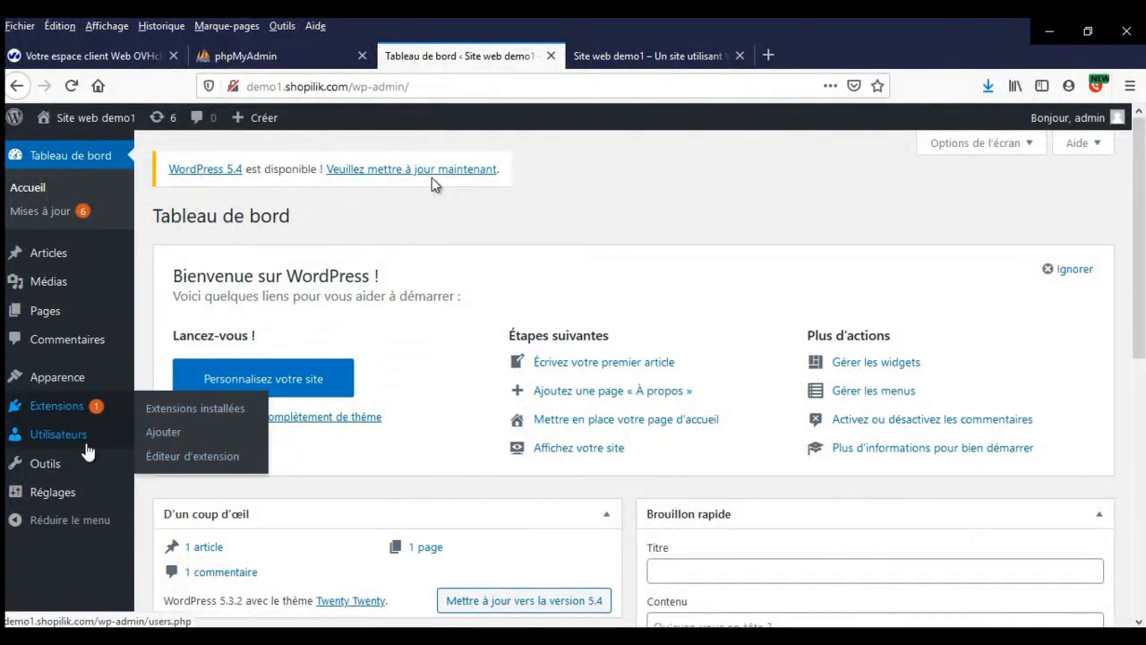
mouse_move(78, 435)
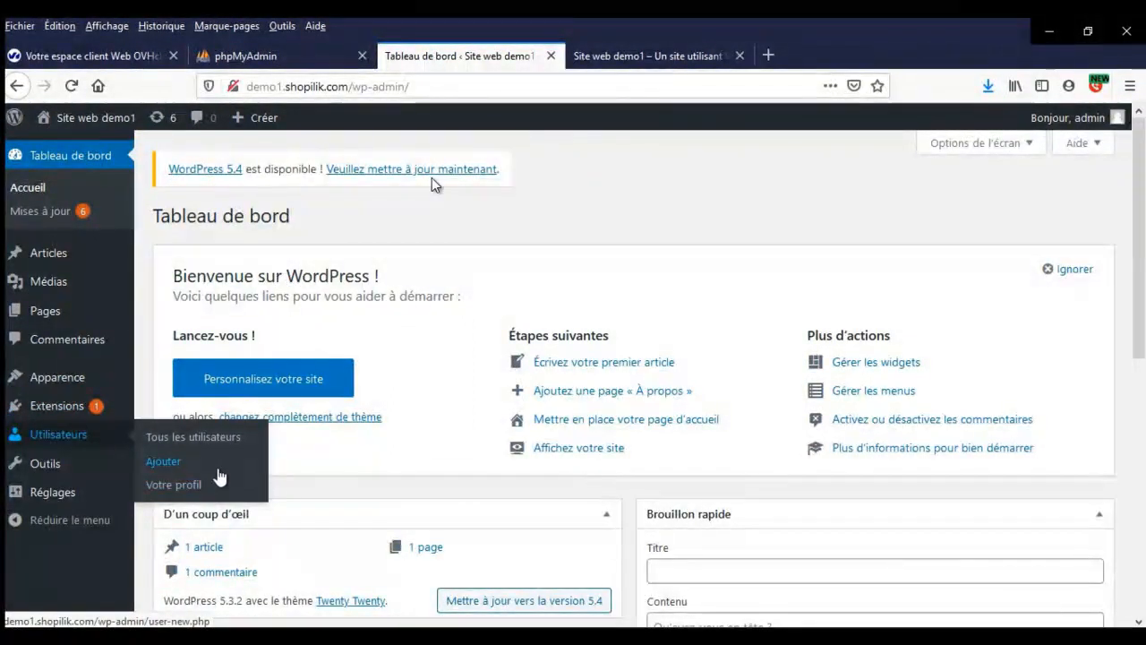
mouse_move(52, 479)
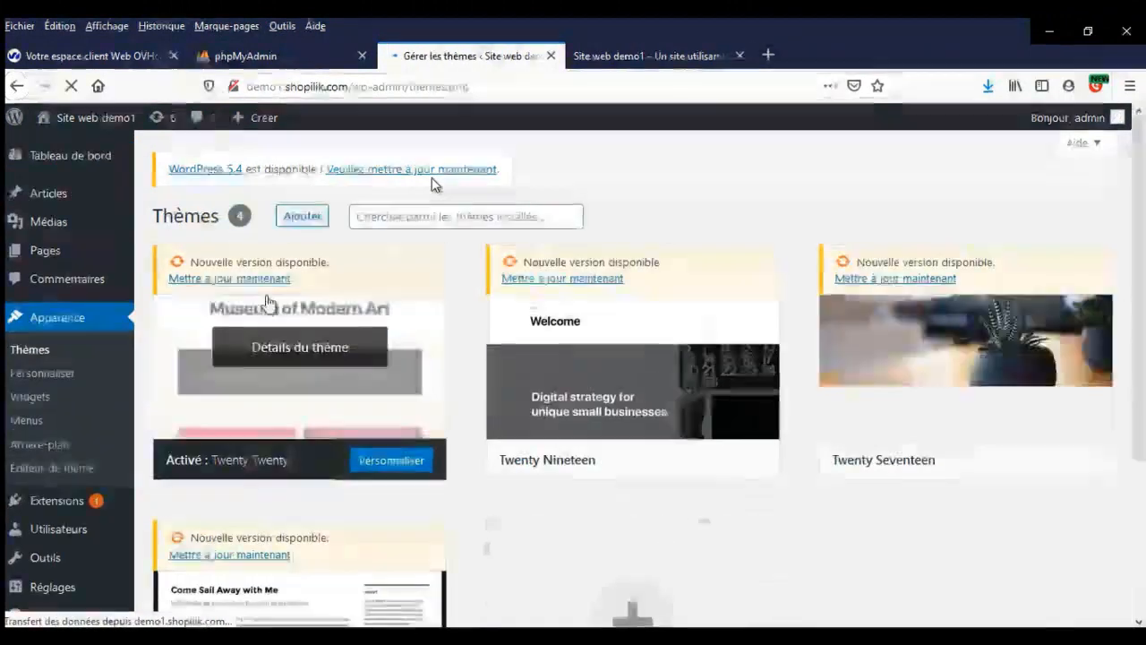
- On the Ajouter page, reveal the theme zip upload area and cancel the file chooser
scroll(658, 296, down, 3)
scroll(658, 299, up, 3)
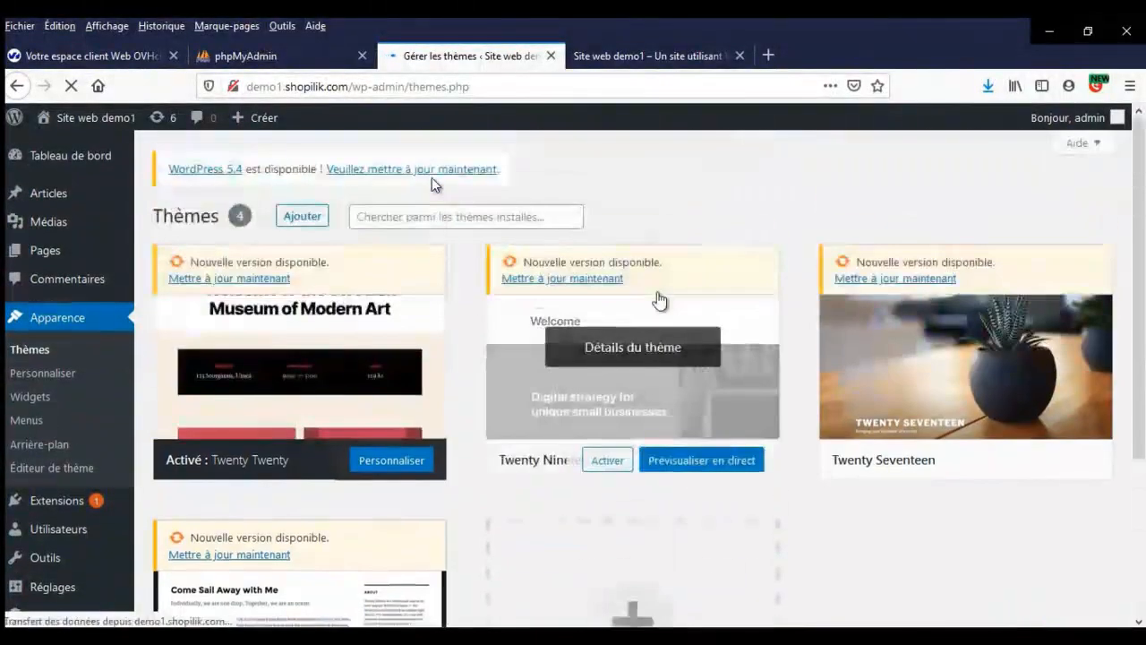
click(303, 217)
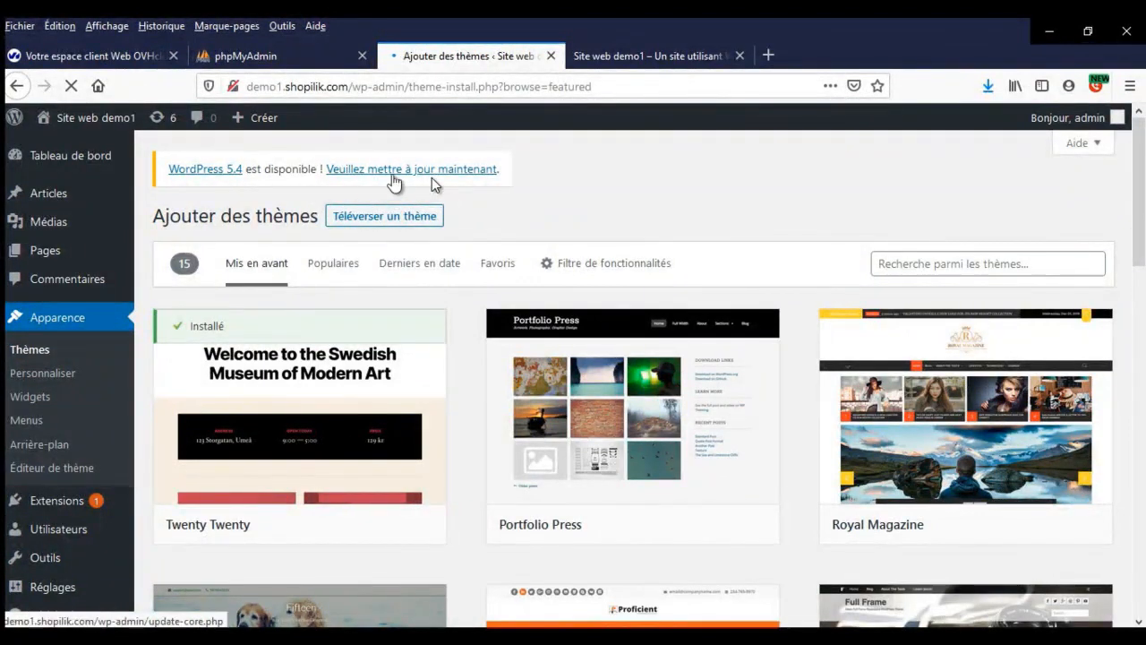
click(431, 217)
click(493, 367)
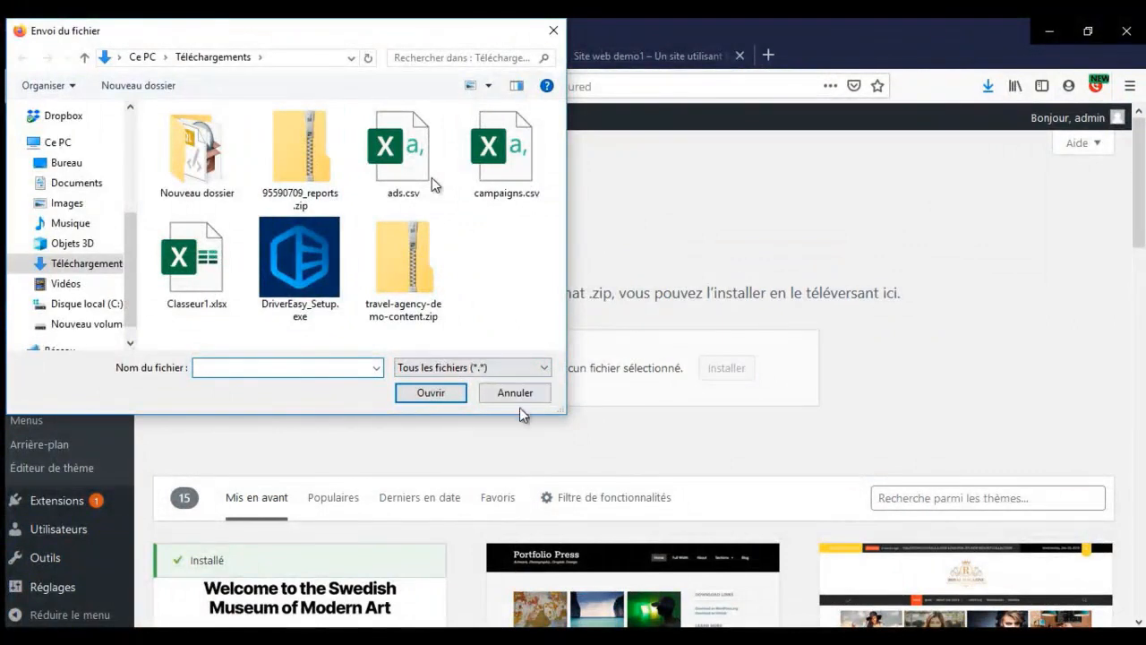
click(518, 399)
- Search the theme directory for 'travel' themes
scroll(990, 350, down, 3)
click(995, 327)
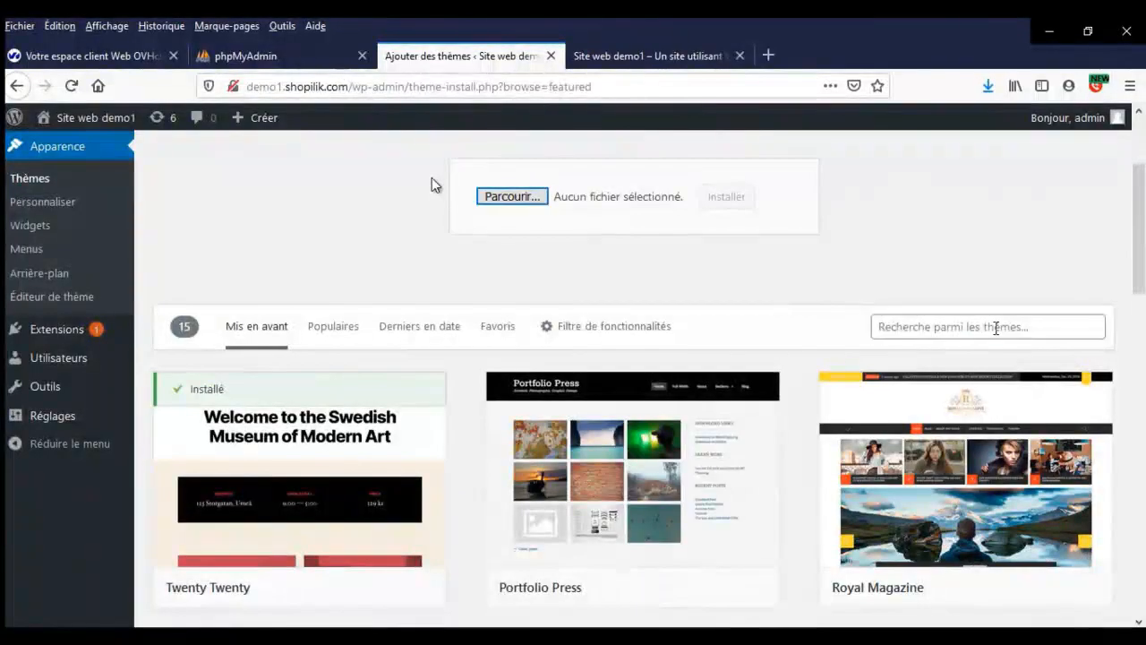
text(travel)
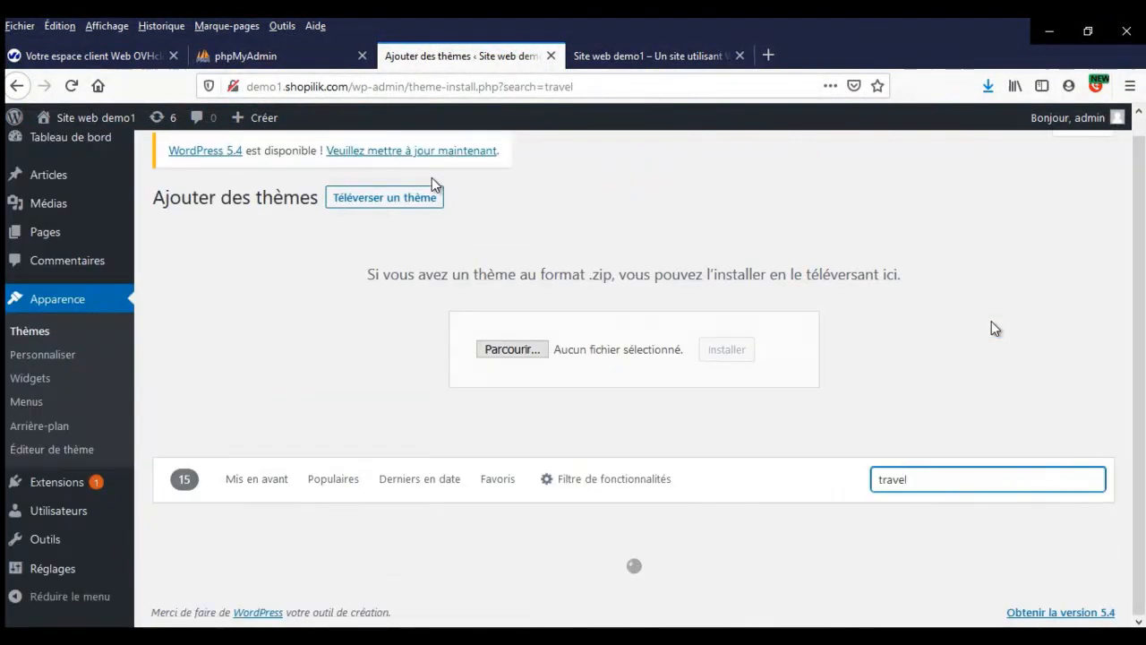
- Replace the 'travel' search term with 'food' and browse the food themes
scroll(711, 431, down, 3)
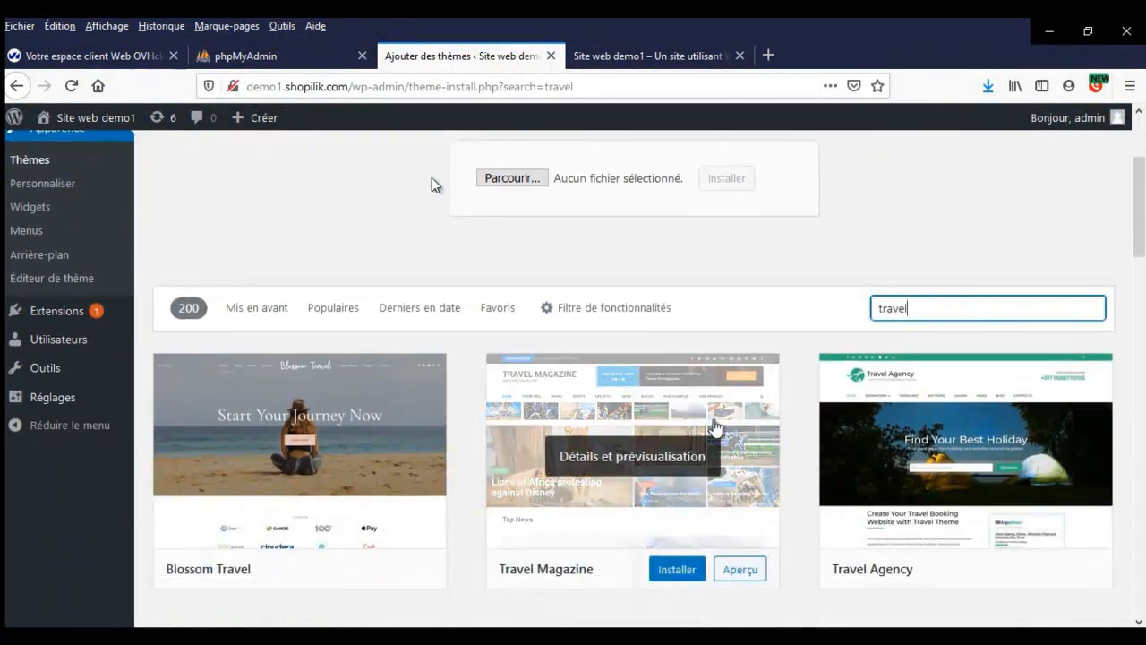
scroll(713, 428, down, 3)
scroll(713, 428, down, 4)
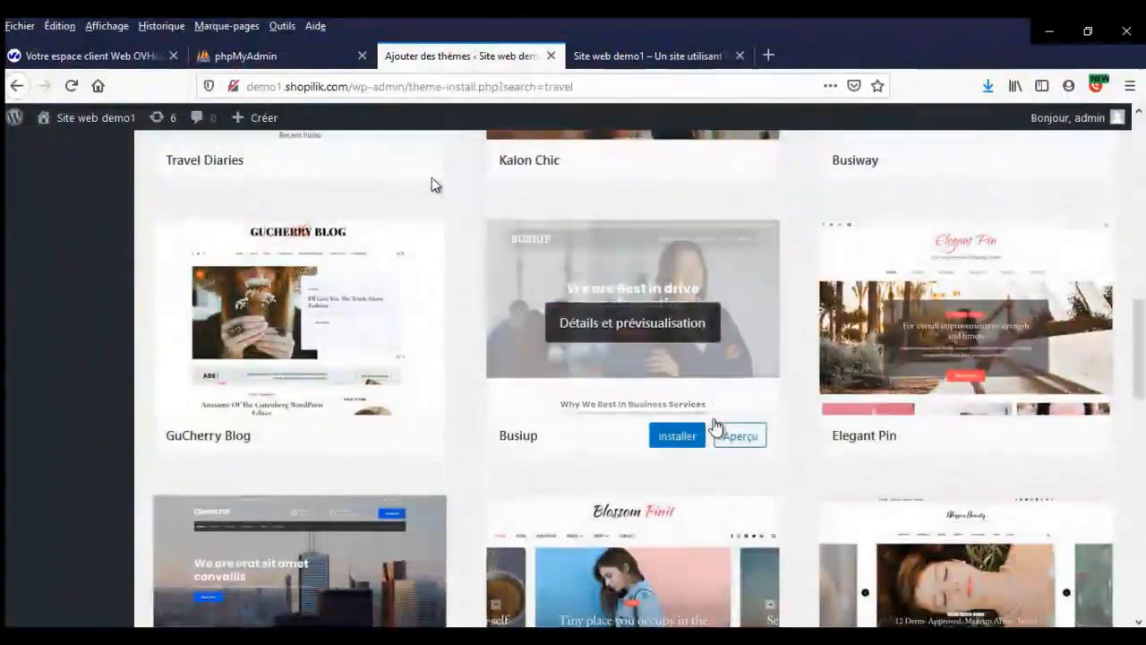
scroll(714, 428, up, 10)
double_click(931, 315)
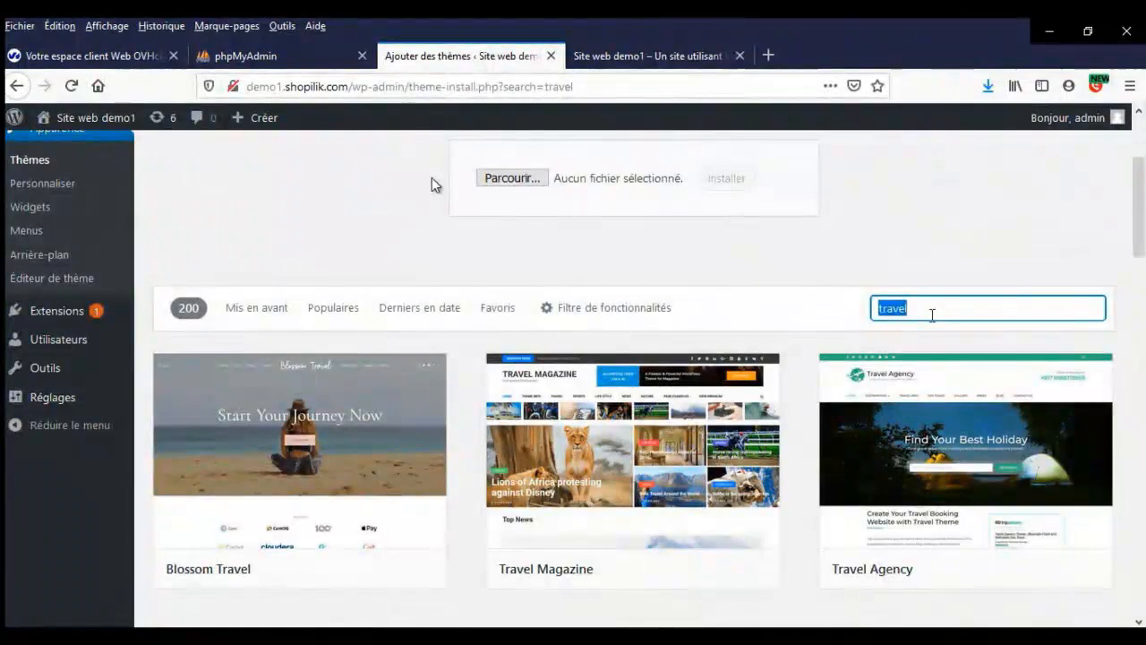
text(food)
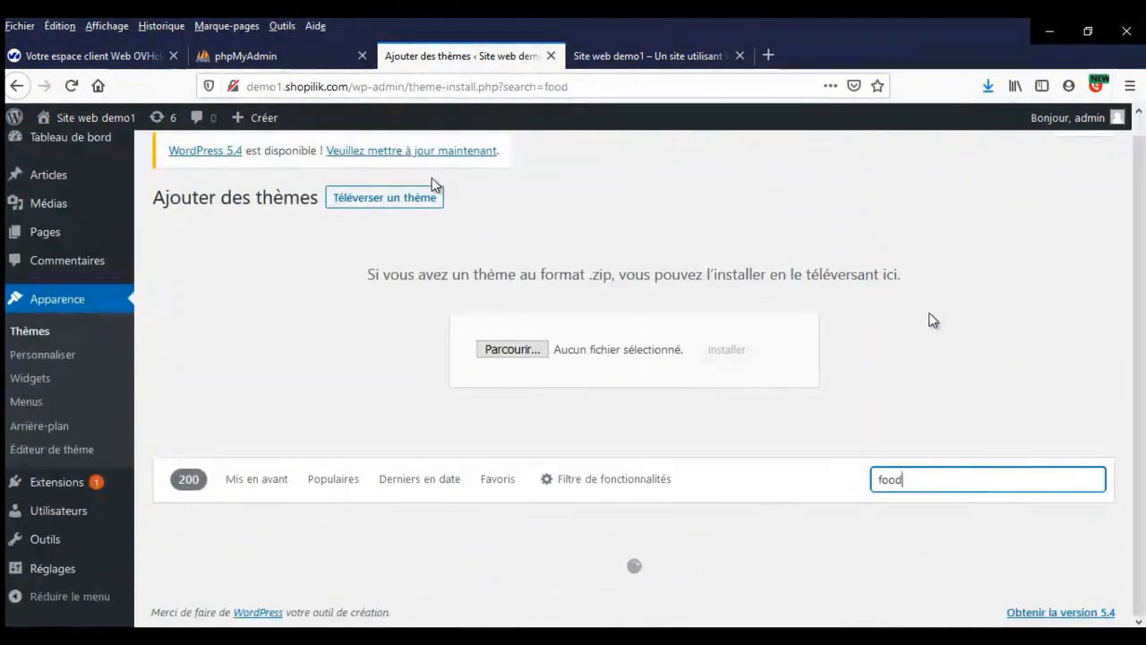
scroll(931, 319, down, 6)
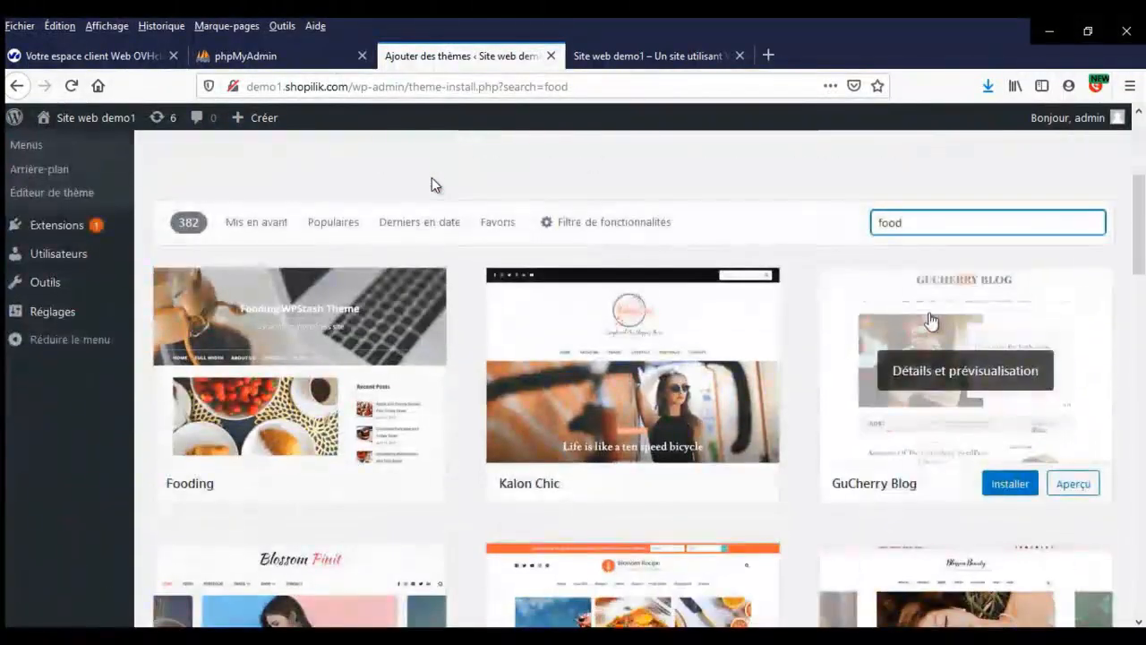
scroll(932, 320, up, 5)
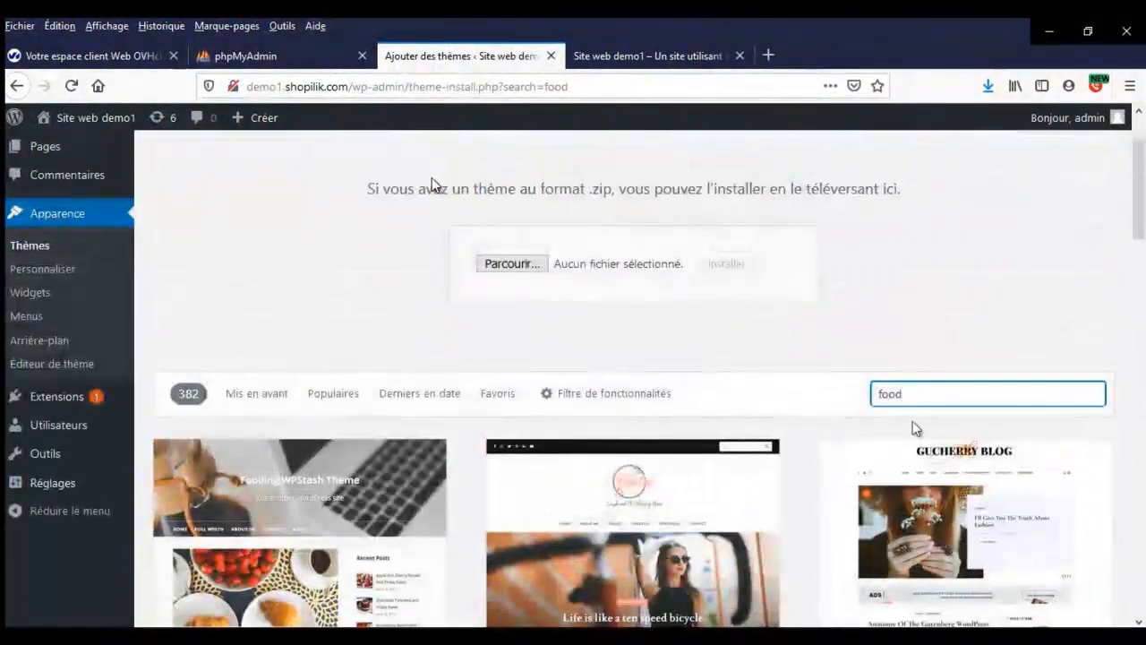
- Search for 'real estate' themes, correcting the typo, and browse the results
double_click(910, 395)
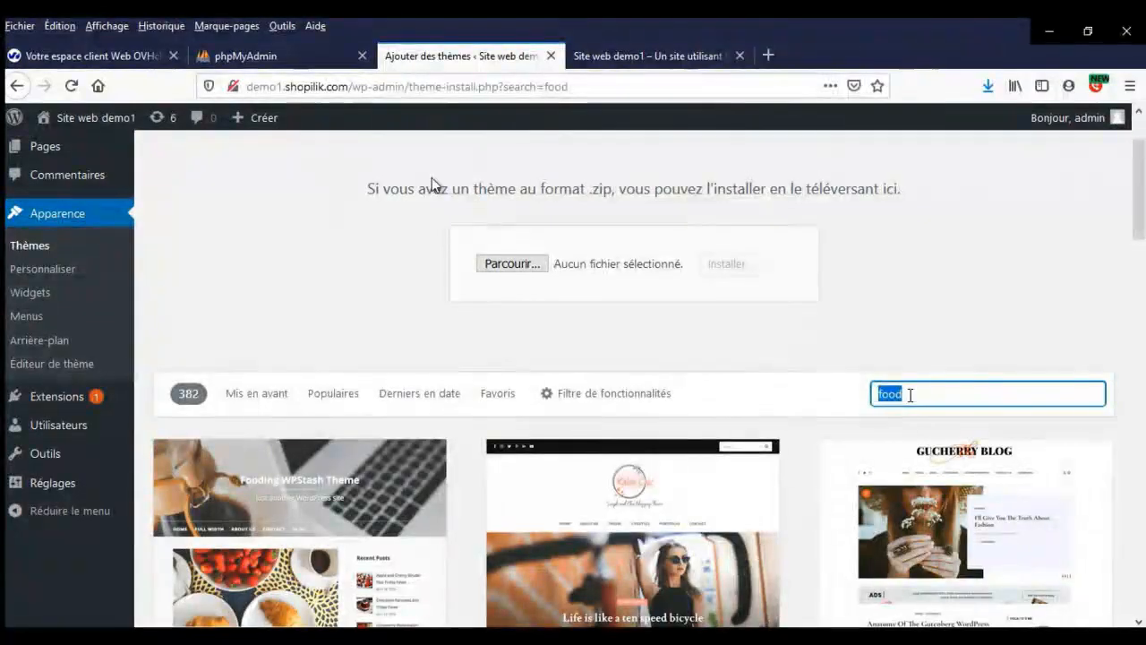
text(real estae)
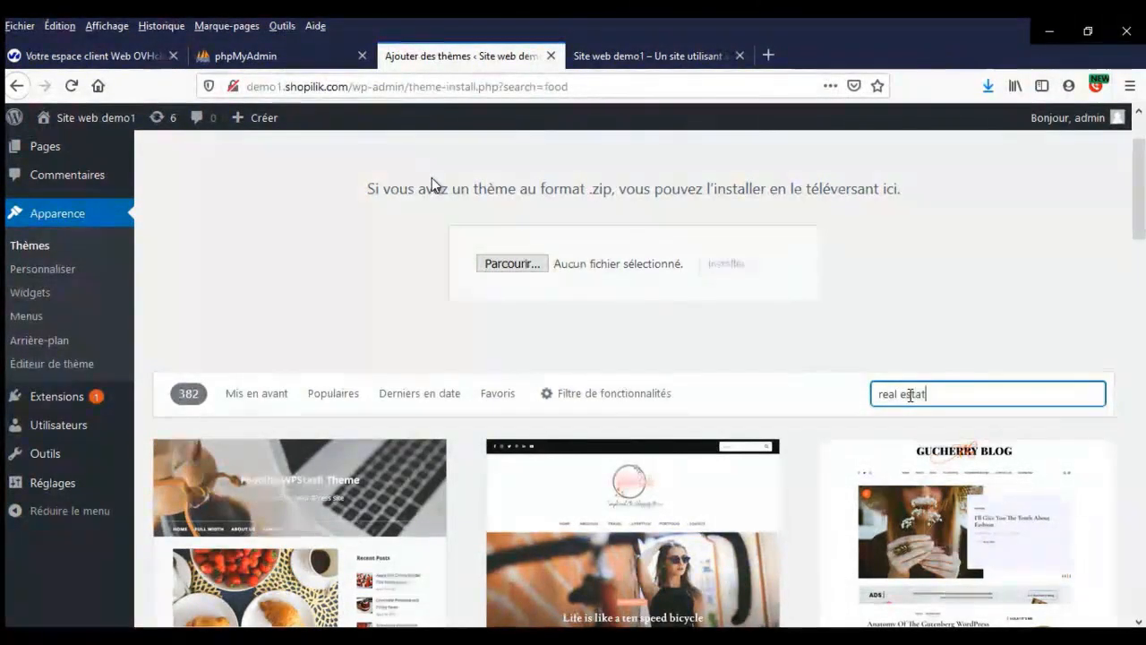
key(BackSpace)
text(te)
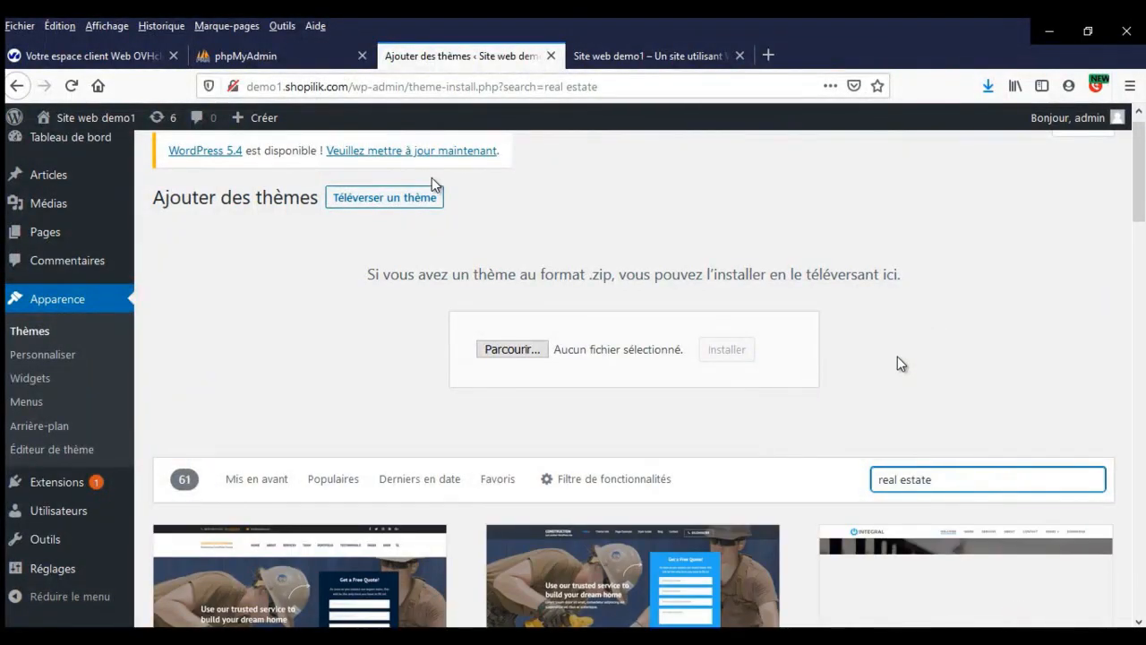
scroll(900, 365, down, 4)
scroll(900, 365, down, 3)
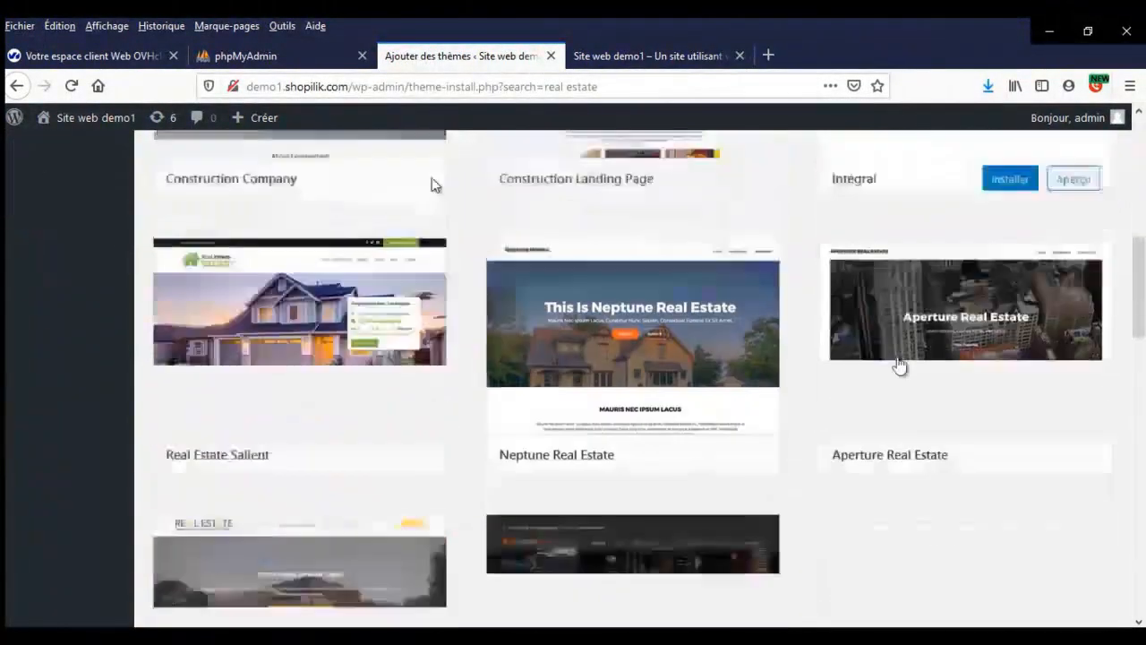
scroll(900, 366, down, 3)
scroll(900, 366, up, 9)
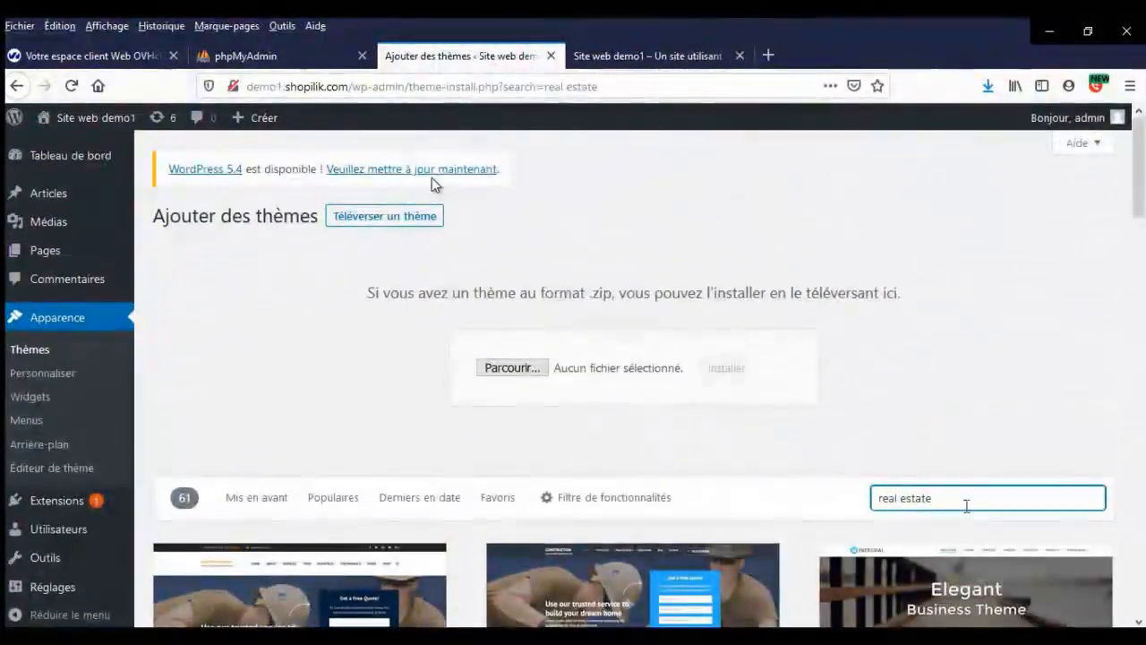
- Replace the search term with 'technol' and browse the technology themes
drag(967, 502, 835, 493)
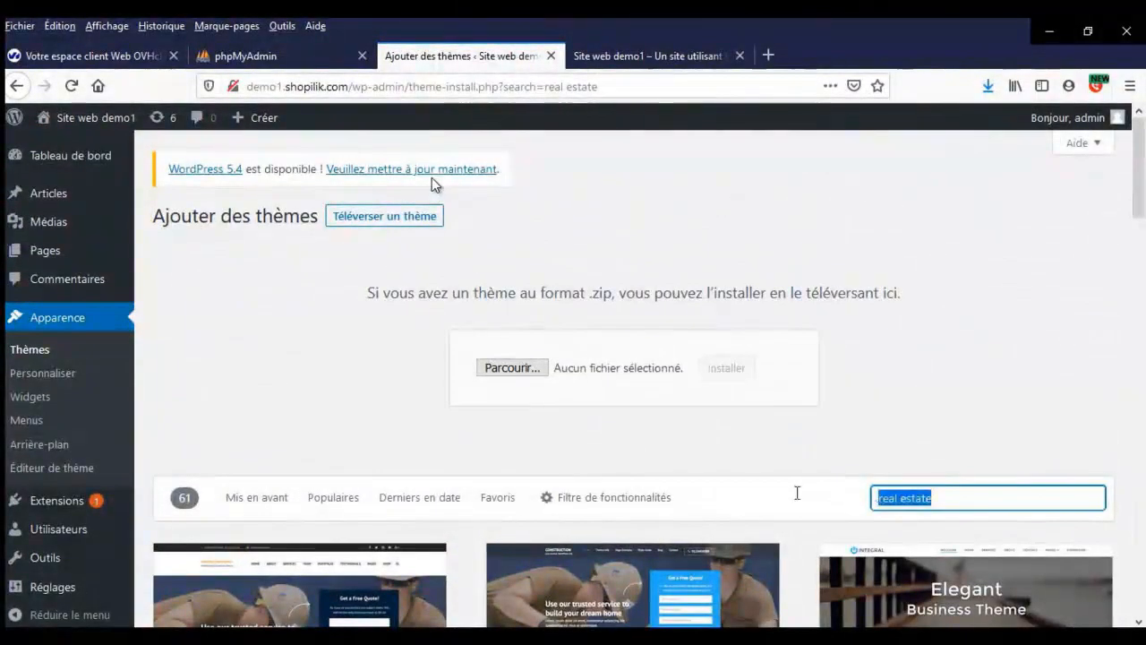
scroll(942, 392, down, 2)
text(techn)
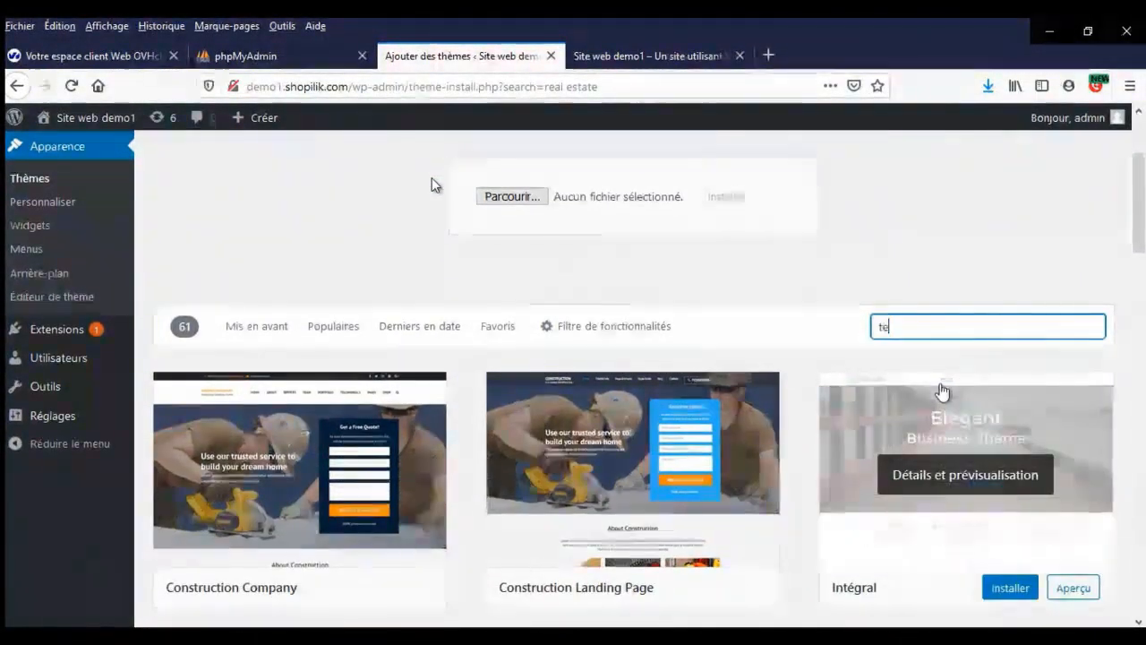
text(ology)
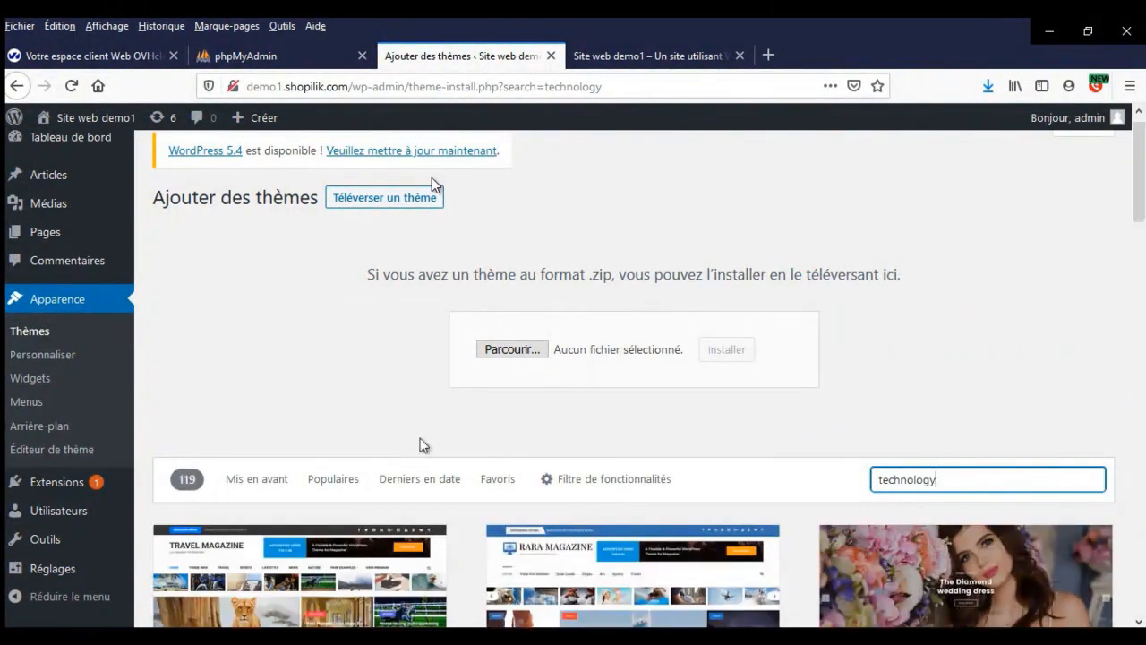
scroll(414, 431, down, 6)
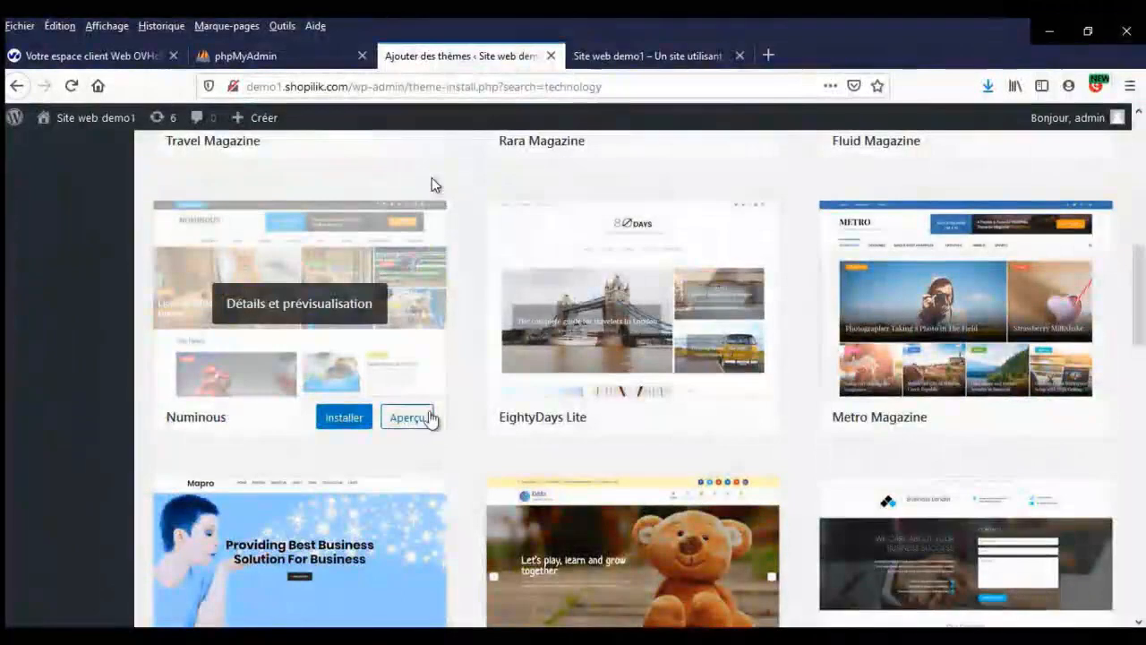
scroll(432, 421, down, 2)
scroll(431, 420, up, 6)
scroll(432, 421, up, 2)
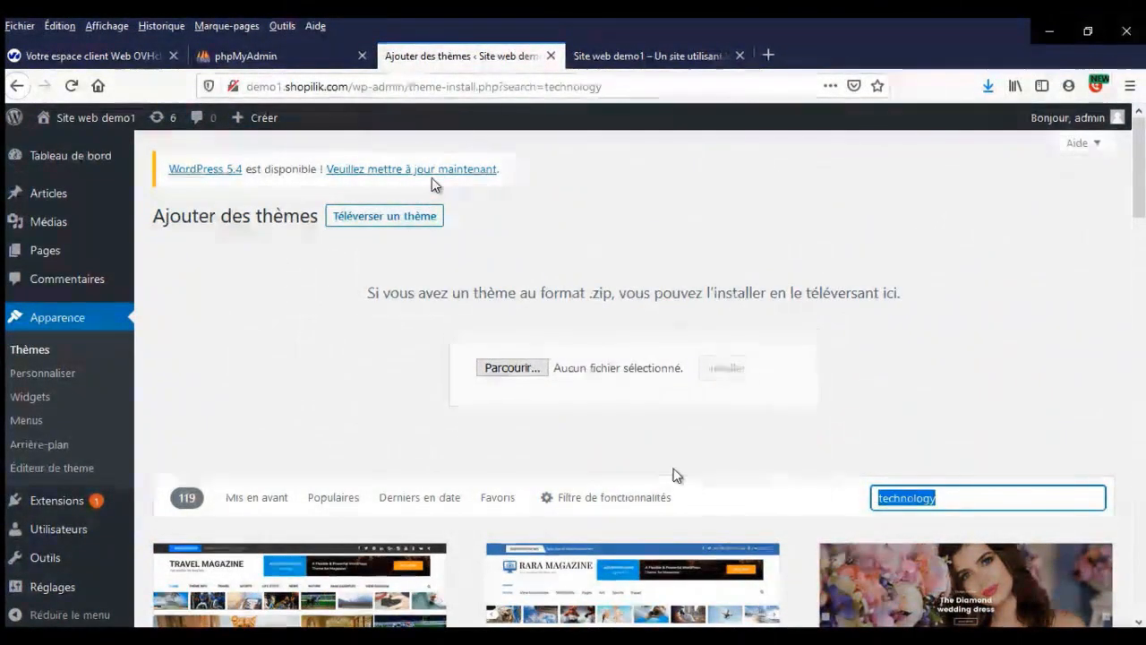
- Search 'scho' for the 144 school themes, then show the Filtre de fonctionnalités options
text(school)
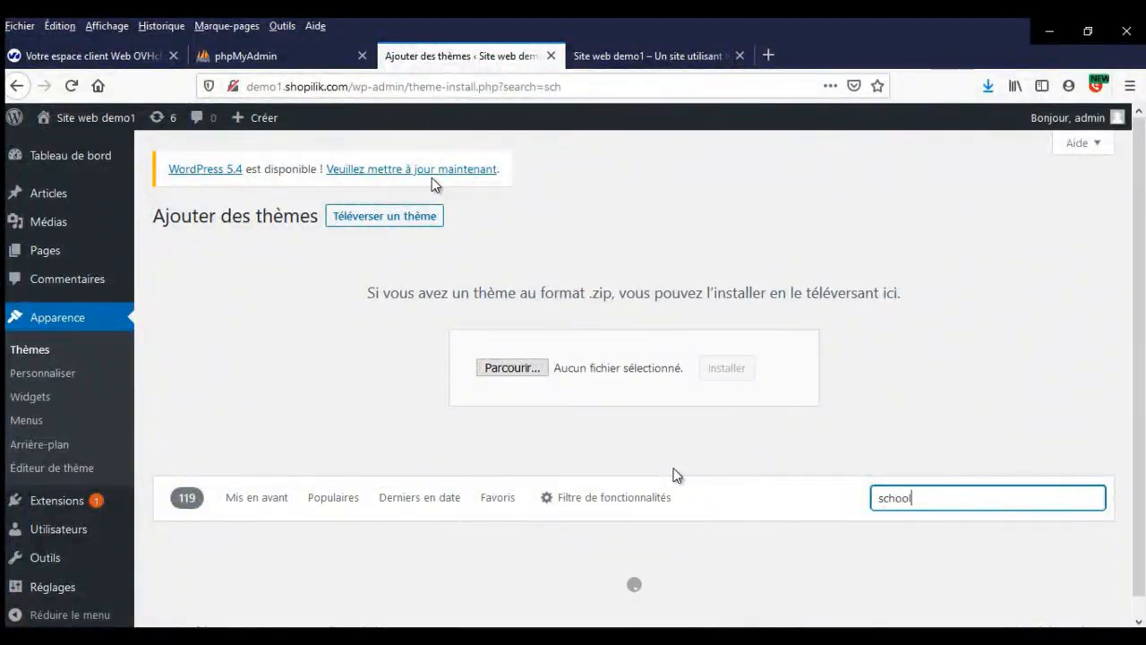
scroll(574, 439, down, 2)
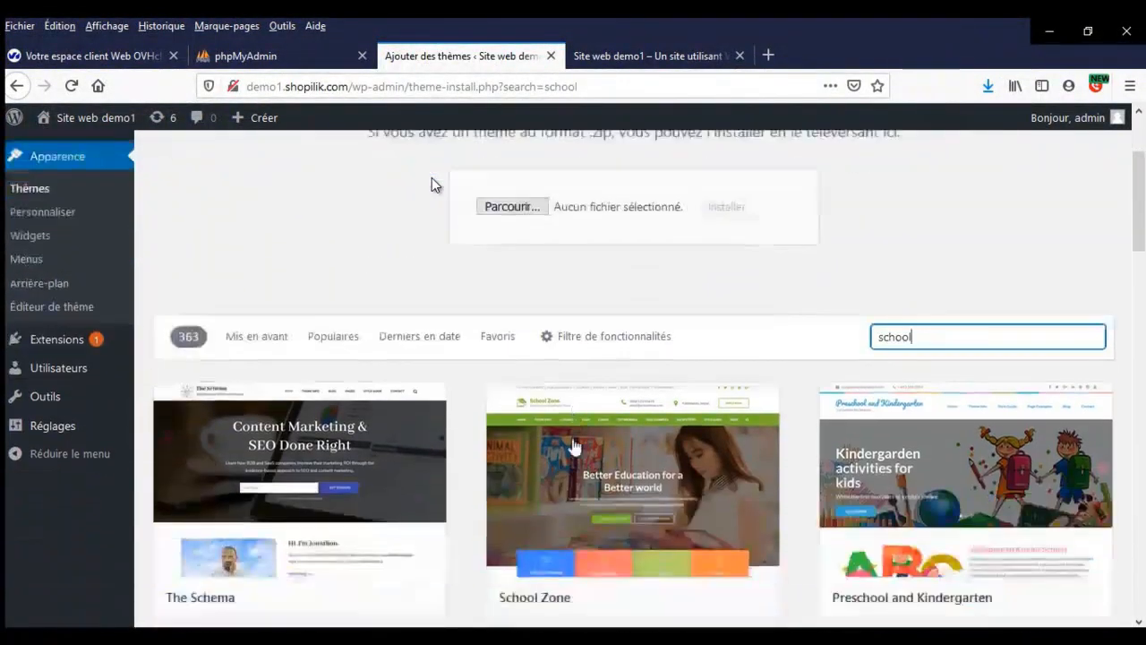
scroll(841, 305, down, 2)
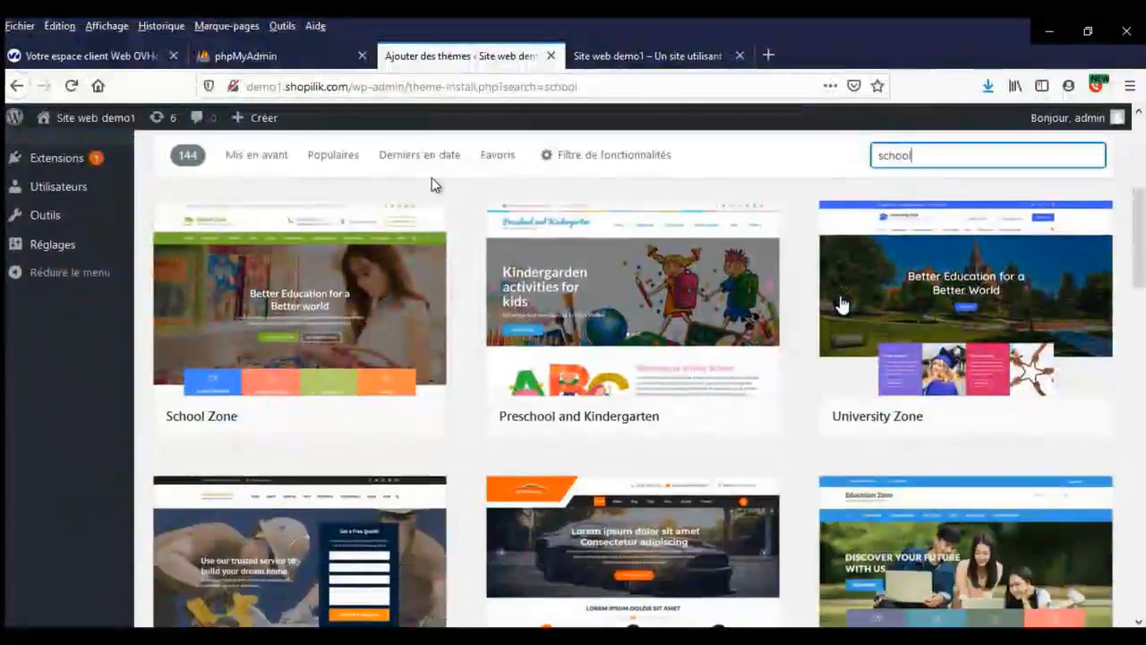
scroll(842, 304, down, 8)
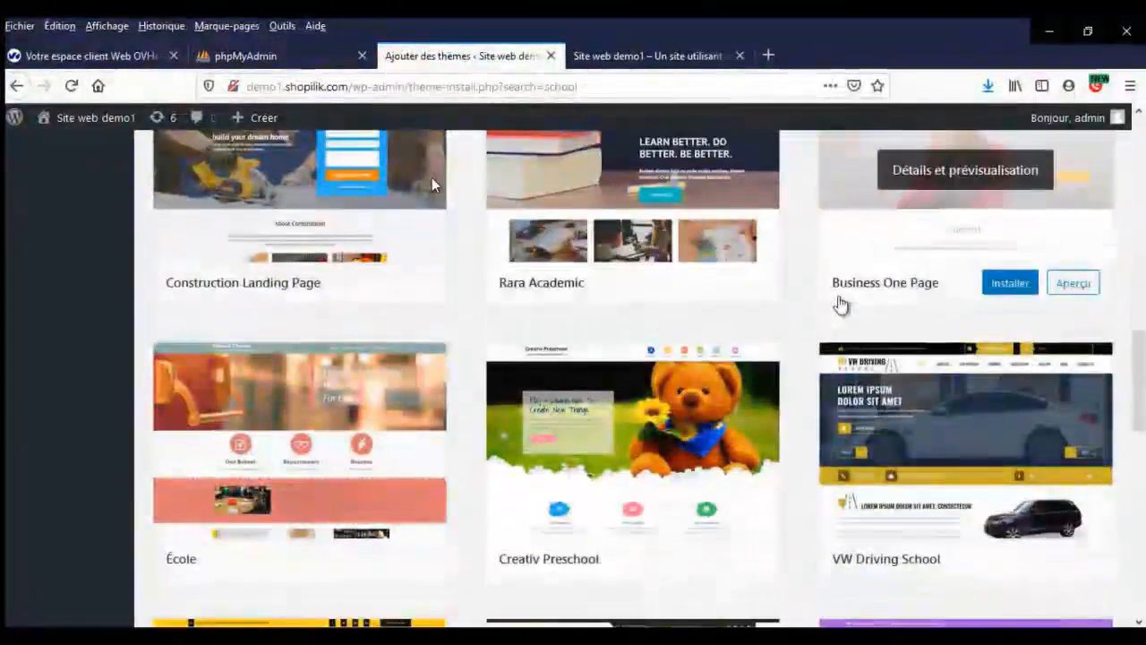
scroll(842, 304, up, 10)
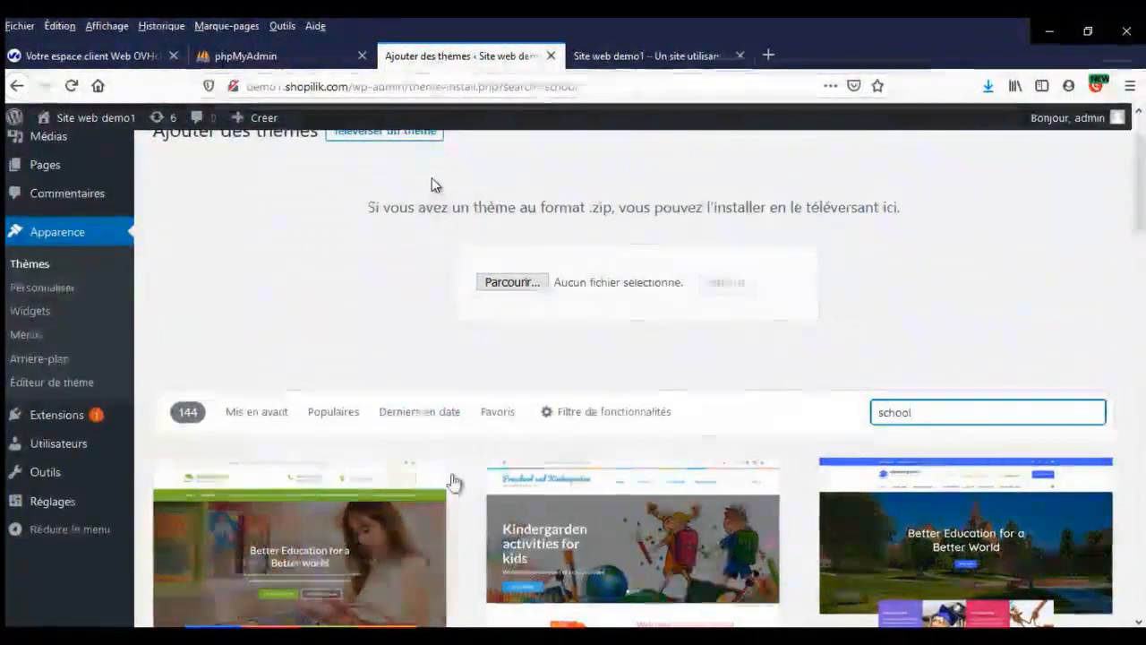
click(611, 413)
scroll(614, 417, down, 2)
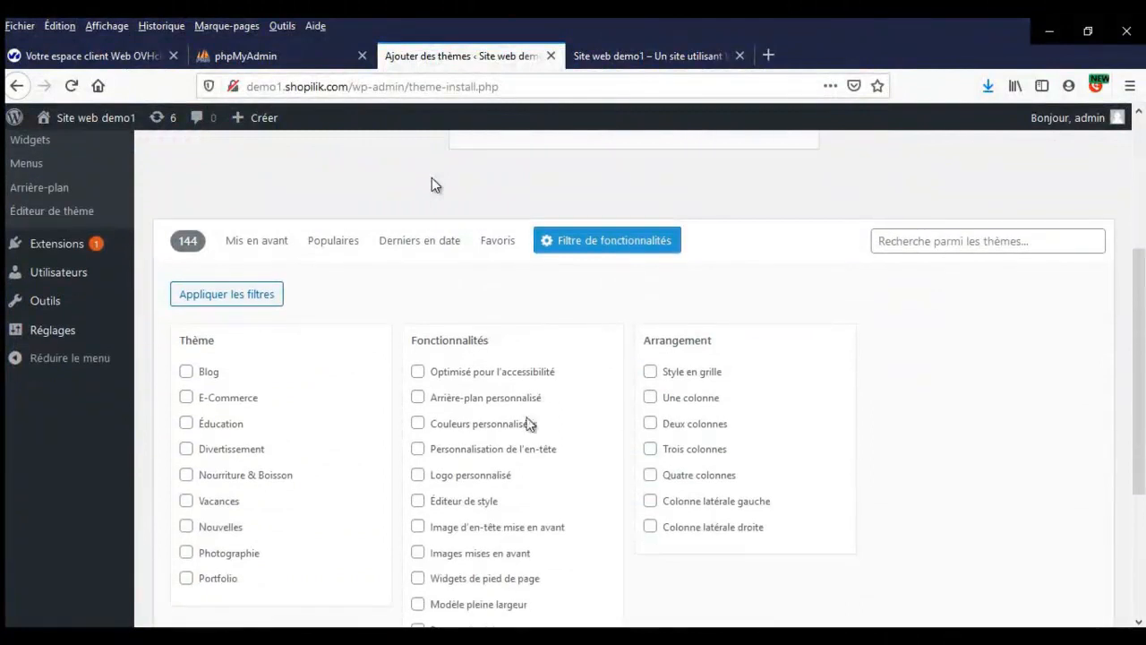
- Search the theme directory for 'travel' and start installing Travel Agency from the 200 results
scroll(537, 430, down, 1)
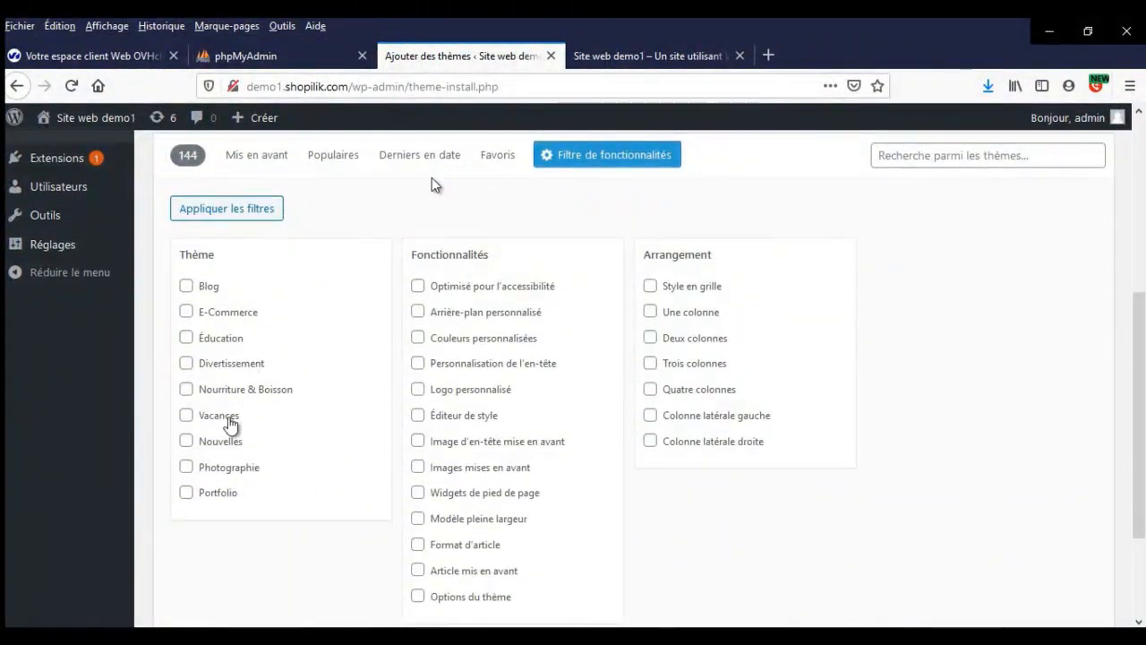
scroll(562, 309, down, 1)
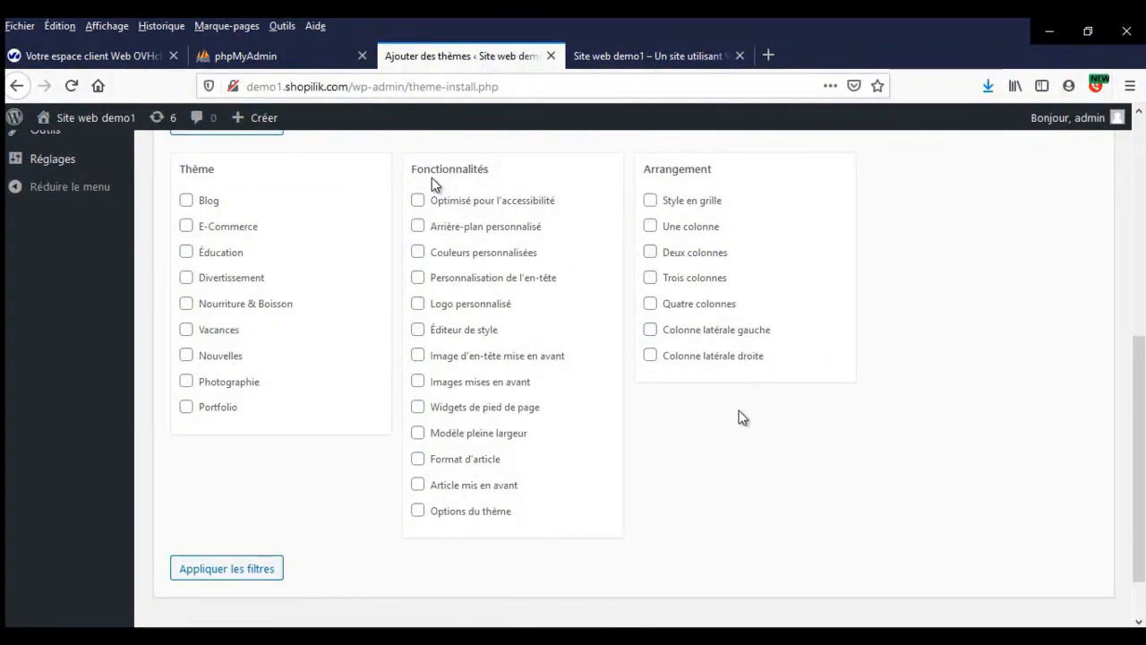
scroll(739, 412, up, 4)
click(1018, 403)
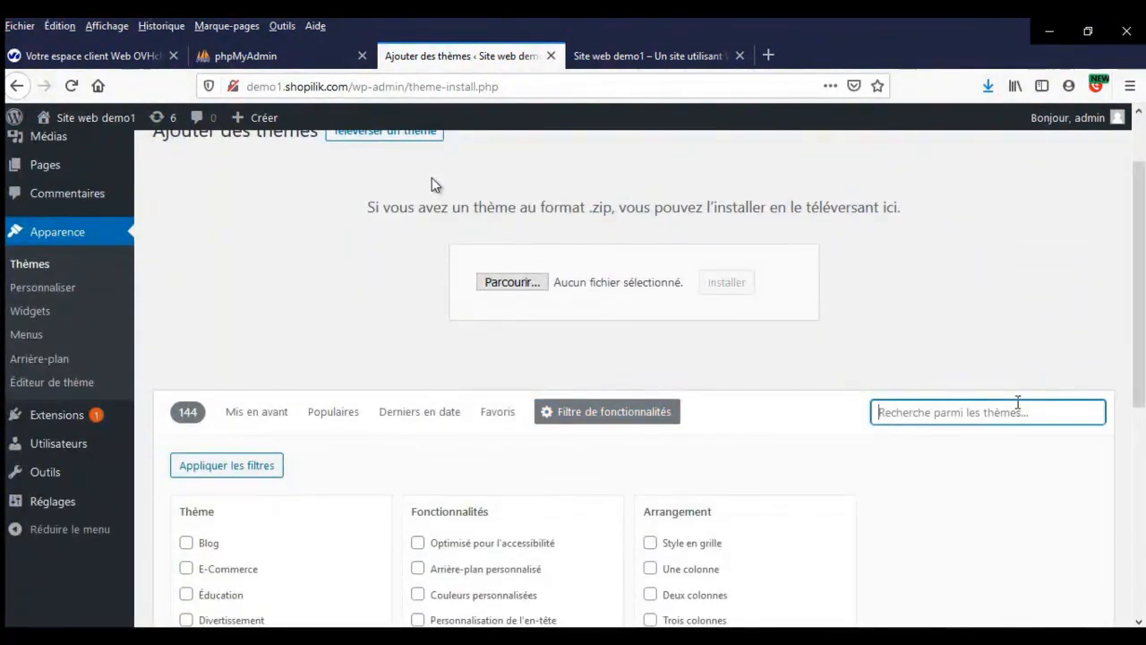
text(travel)
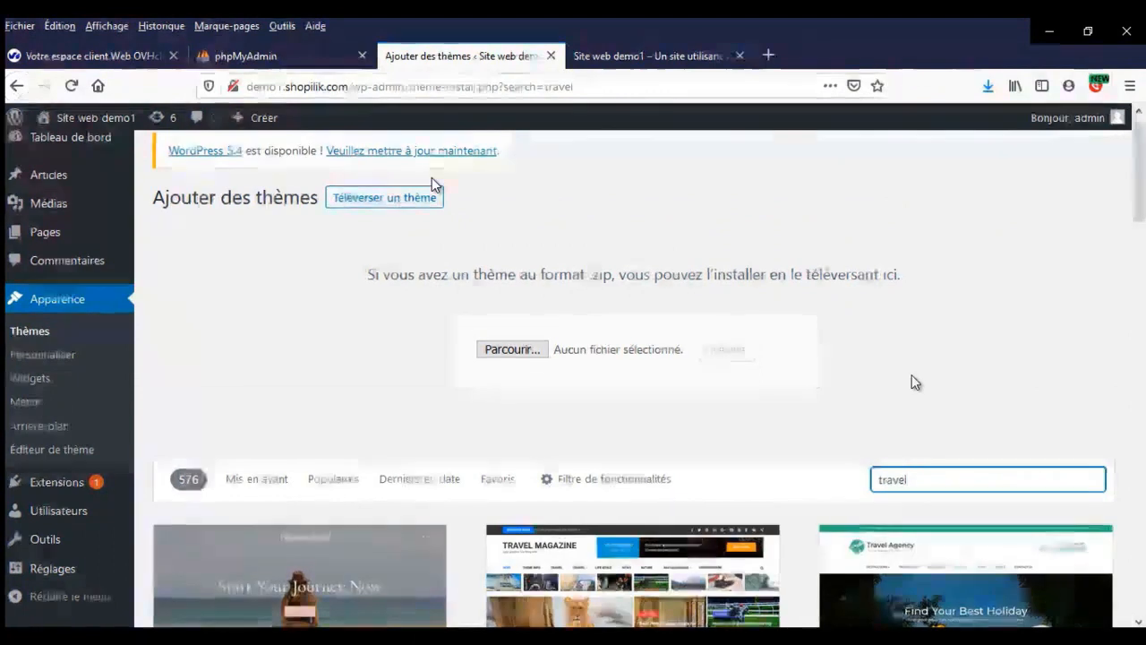
scroll(911, 381, down, 3)
click(1010, 484)
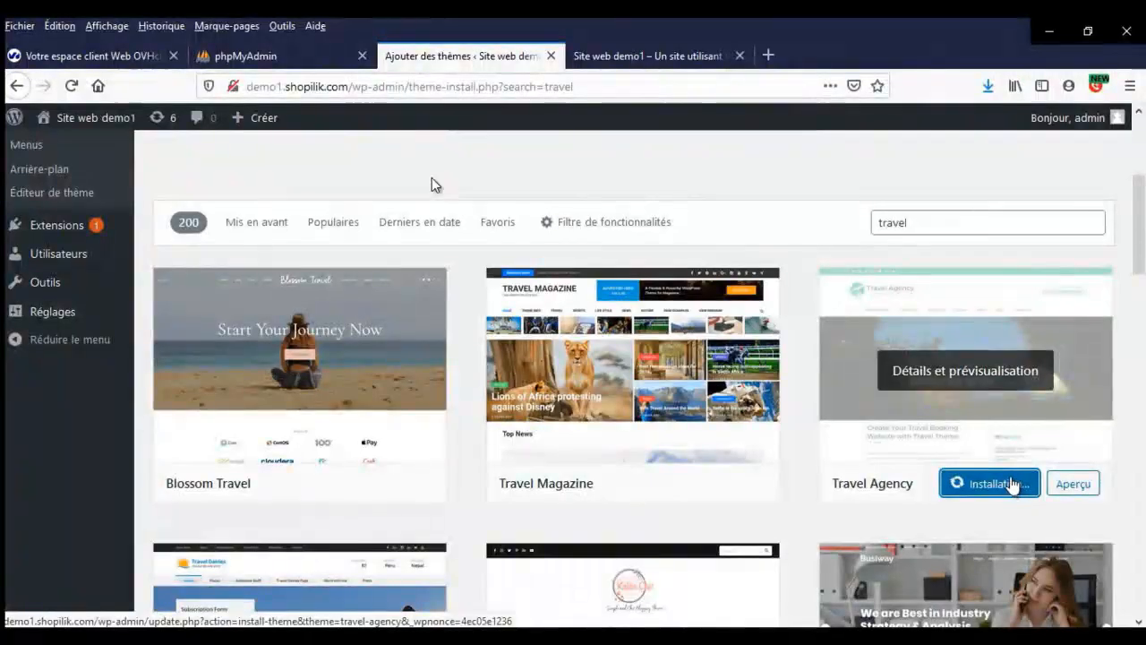
- Activate Travel Agency, view its Détails du thème, then switch to the 'Site web demo1' tab
click(944, 483)
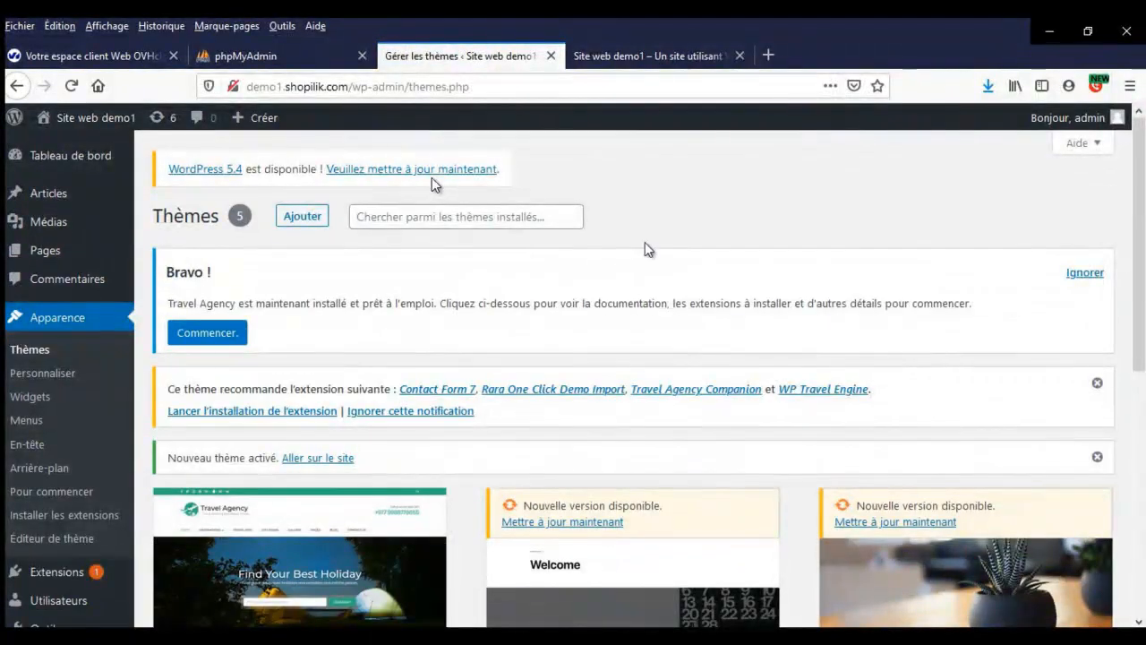
scroll(134, 390, down, 4)
scroll(136, 389, down, 1)
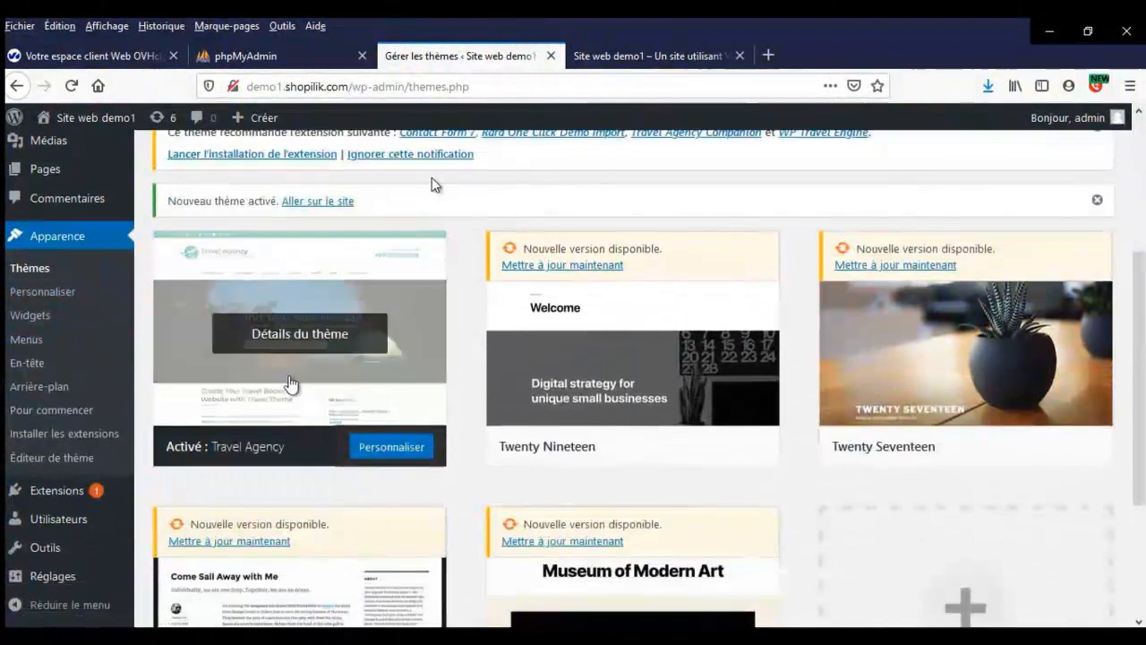
click(319, 336)
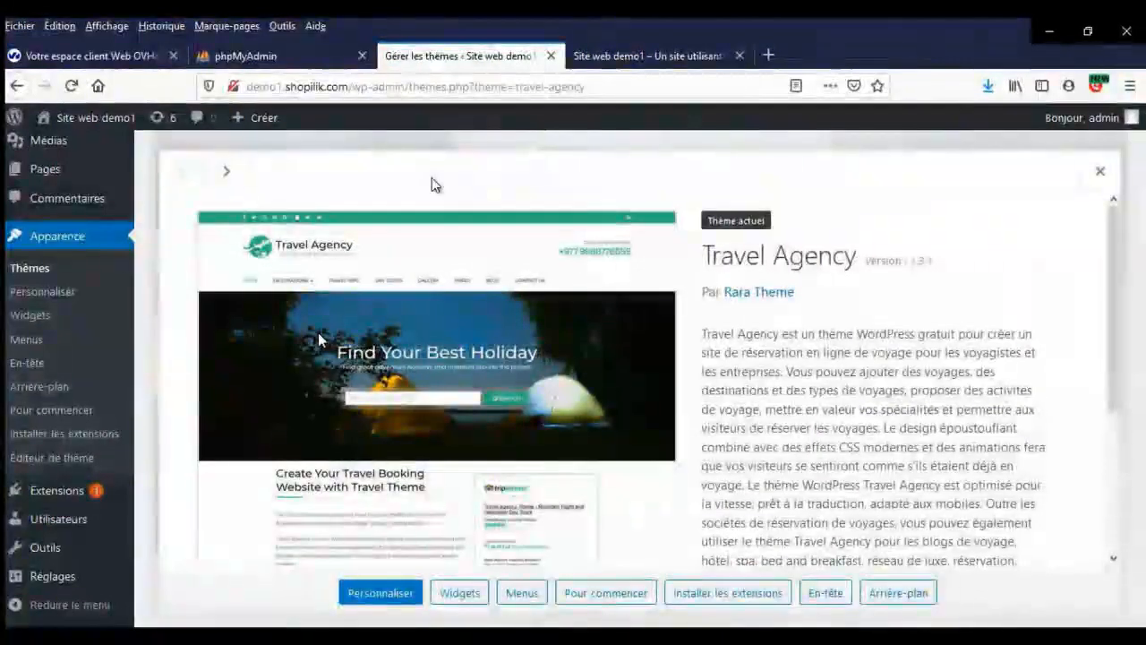
click(648, 56)
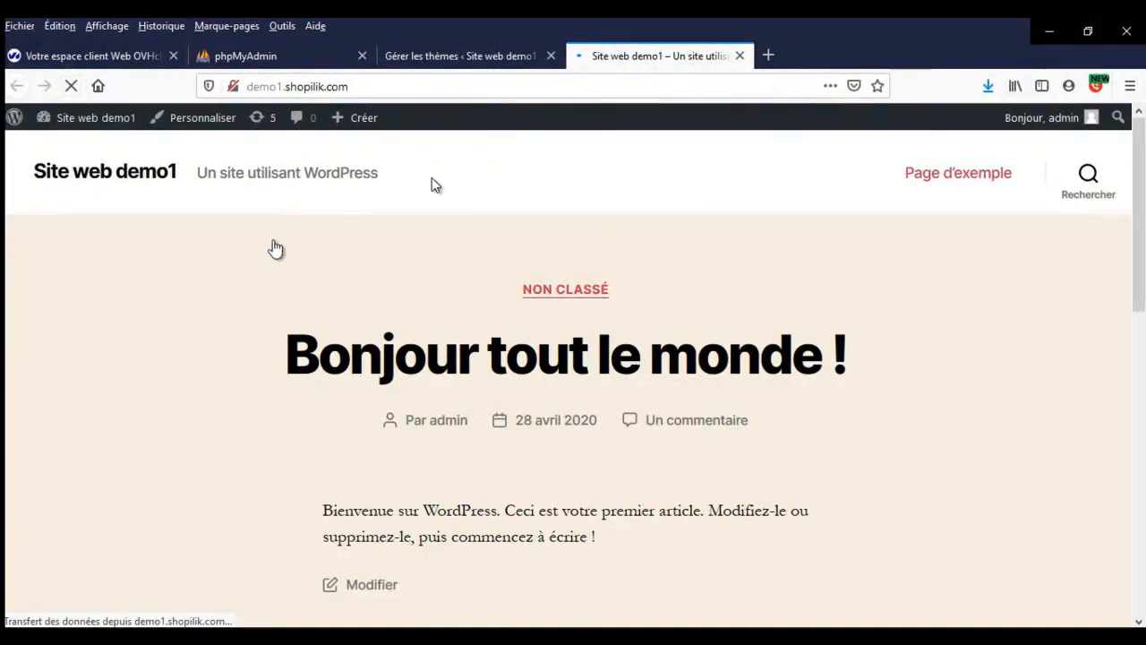
- Check the home page's new Travel Agency design, then return to the 'Gérer les thèmes' tab
scroll(267, 295, down, 3)
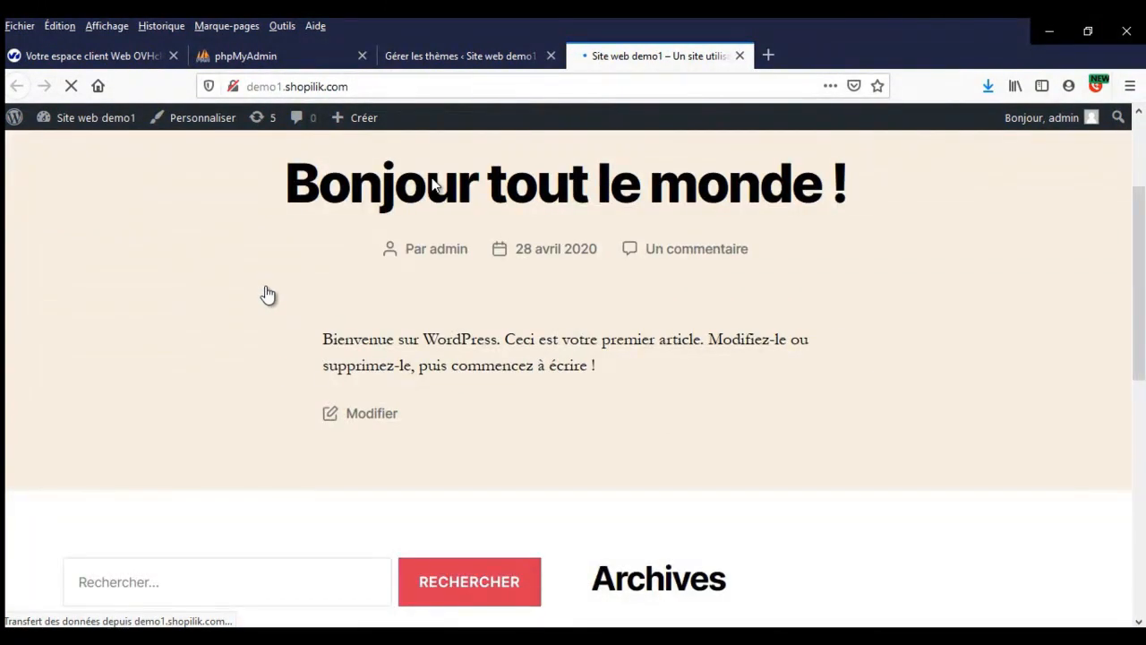
scroll(267, 295, up, 3)
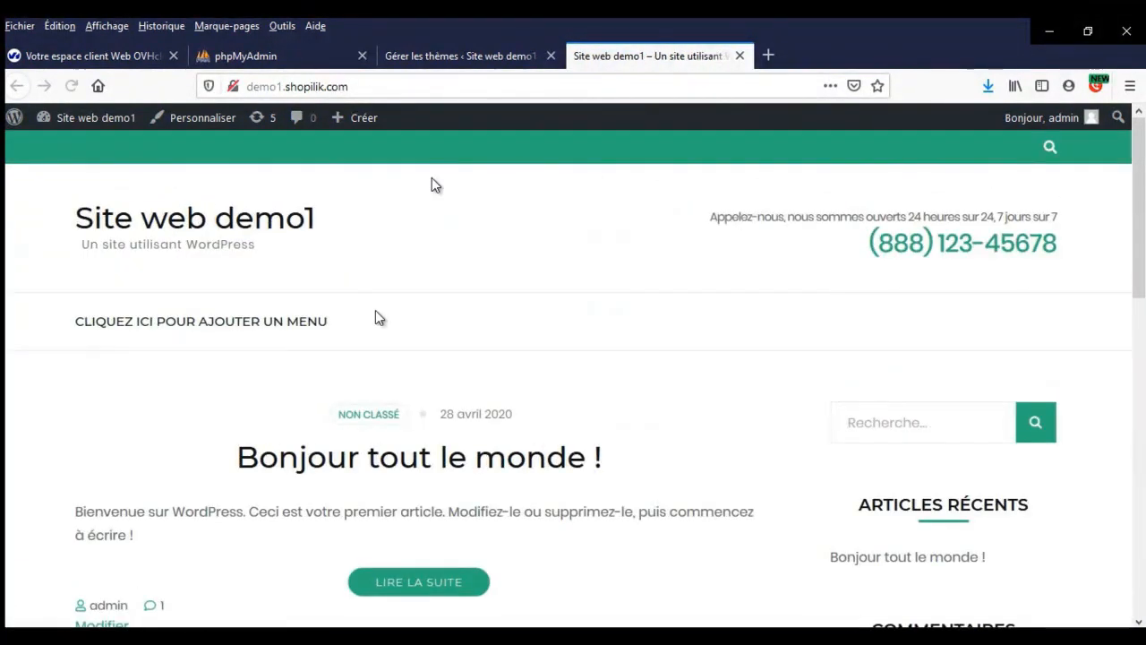
scroll(300, 304, down, 5)
scroll(299, 307, up, 5)
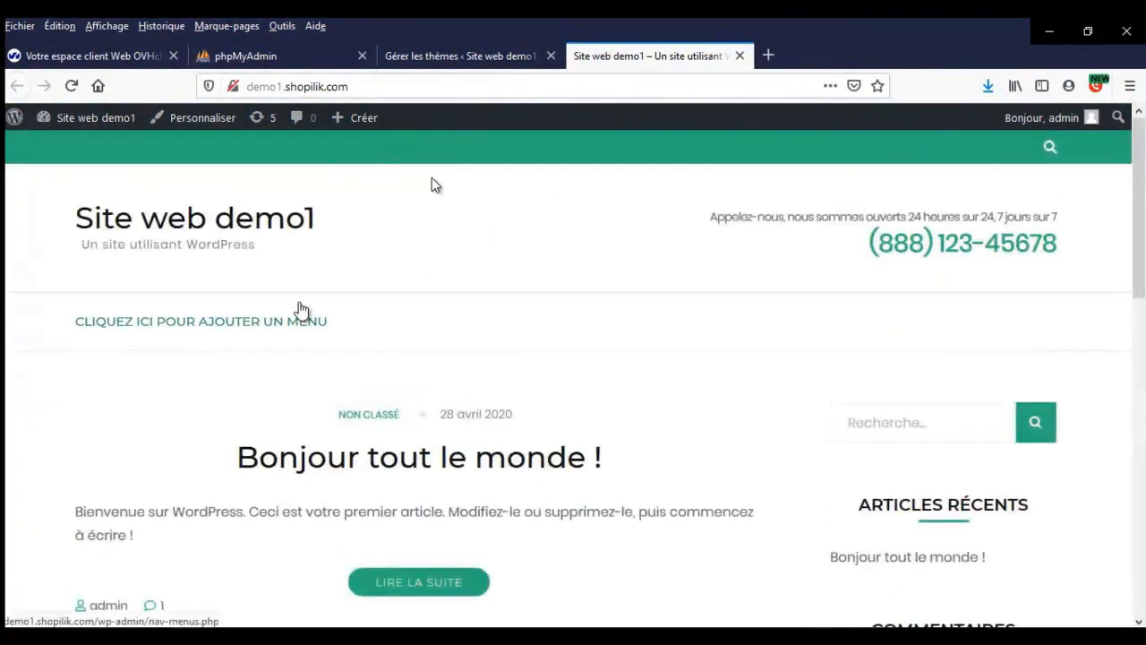
click(402, 55)
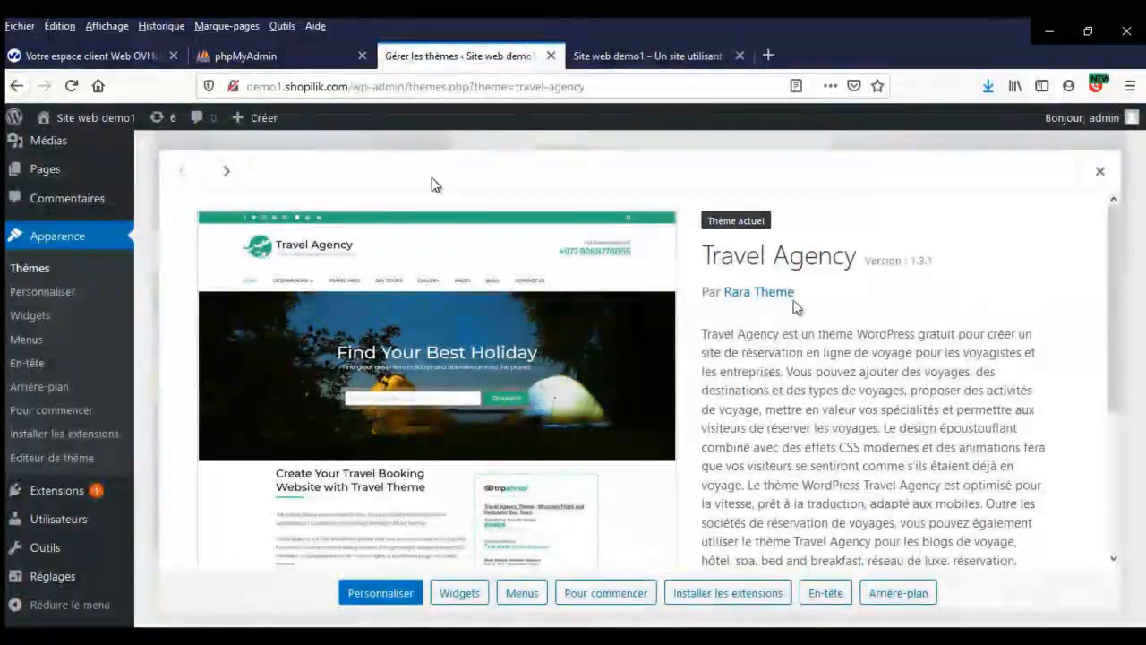
- Bulk-install all four theme-recommended plugins, including Contact Form 7 and WP Travel Engine
click(739, 595)
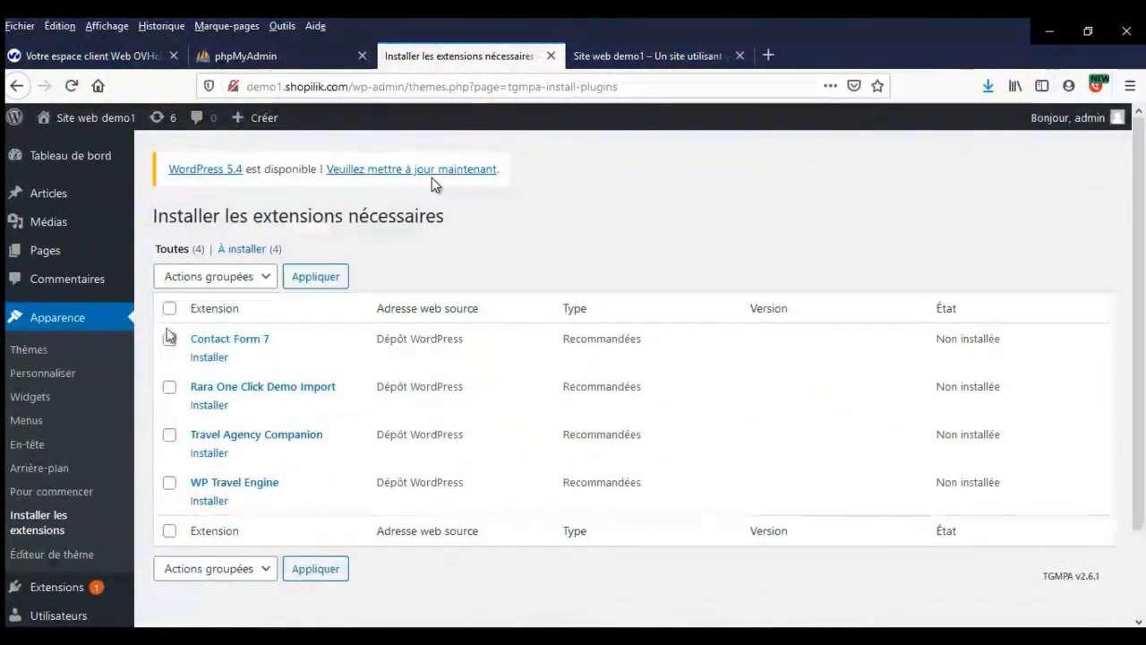
click(169, 308)
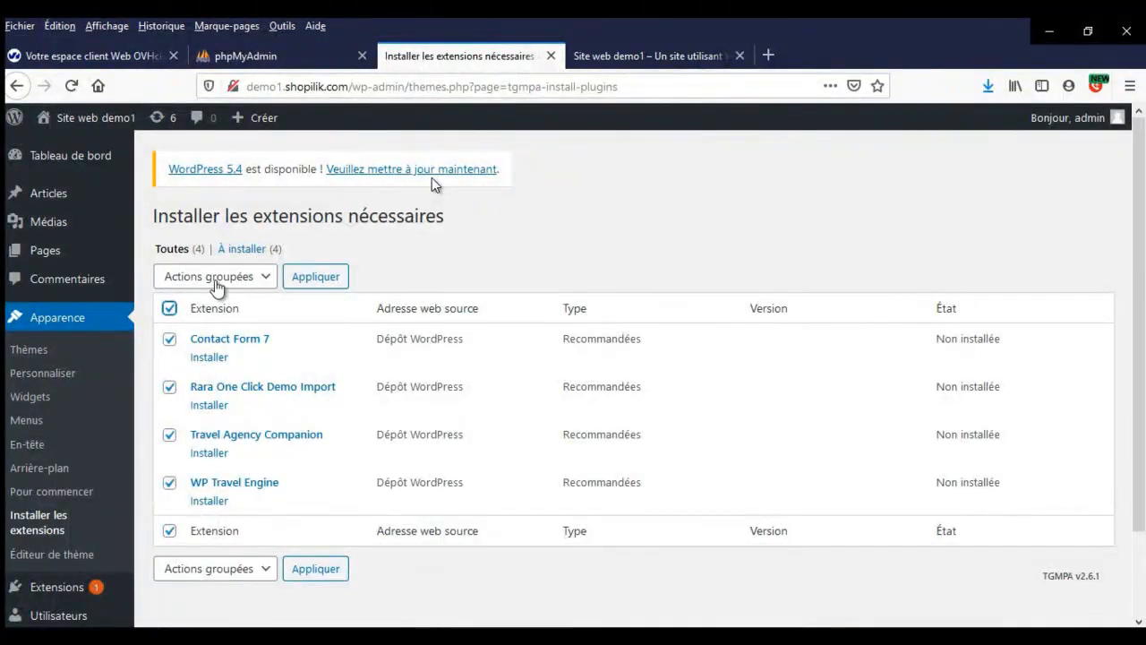
click(266, 280)
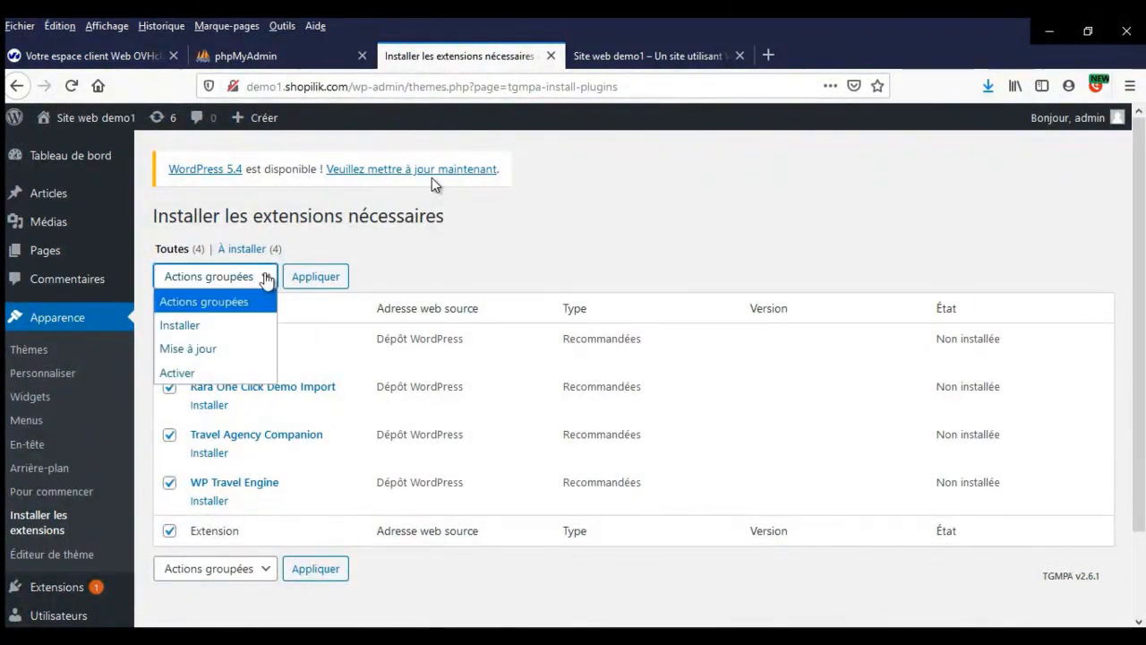
click(227, 330)
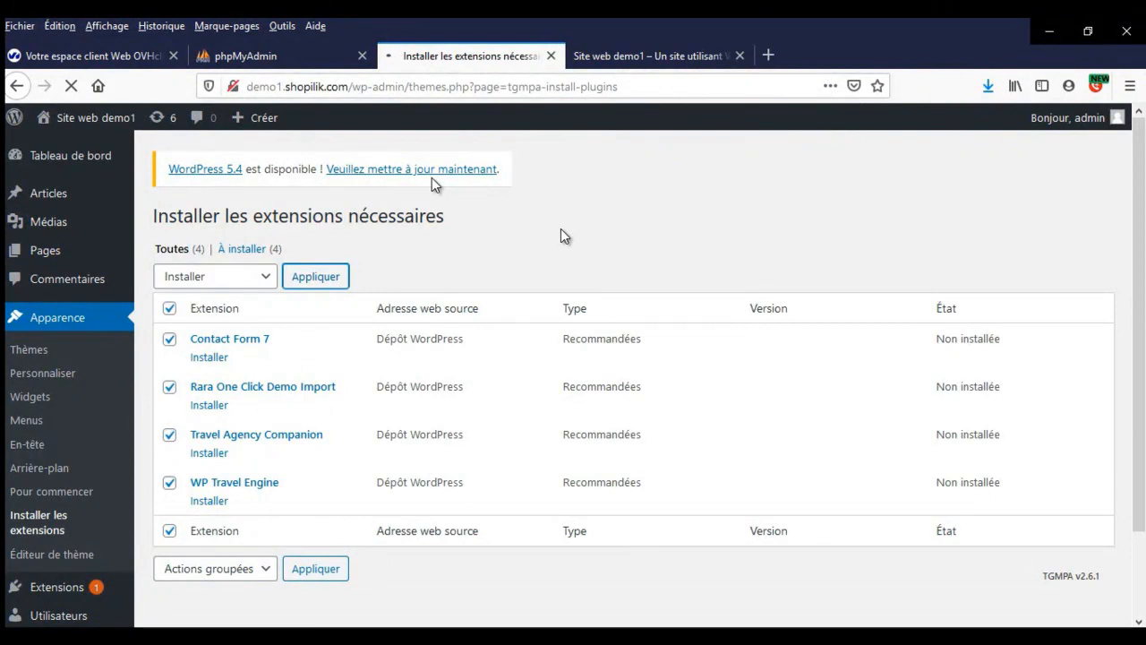
scroll(600, 273, down, 2)
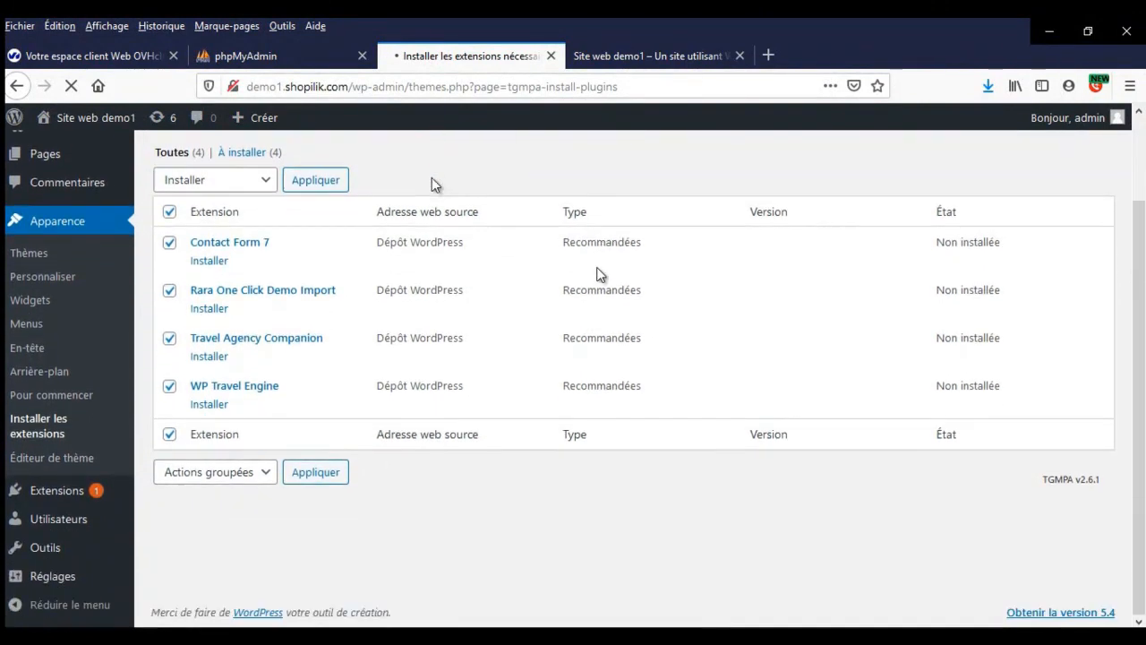
scroll(599, 273, up, 2)
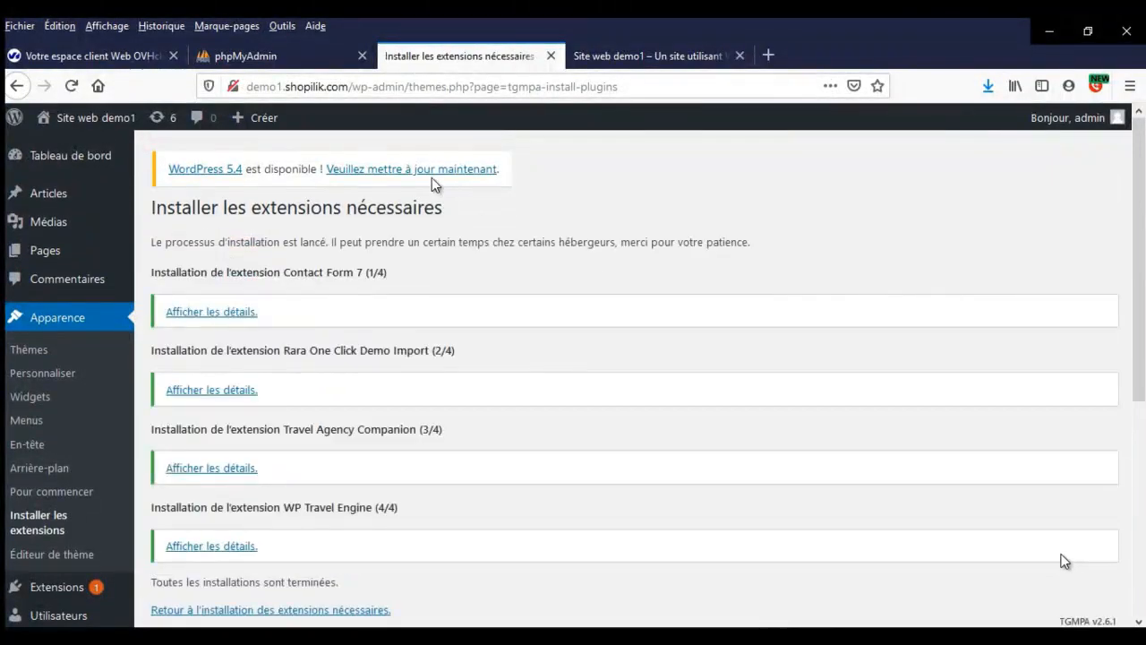
scroll(824, 493, down, 3)
scroll(821, 491, up, 3)
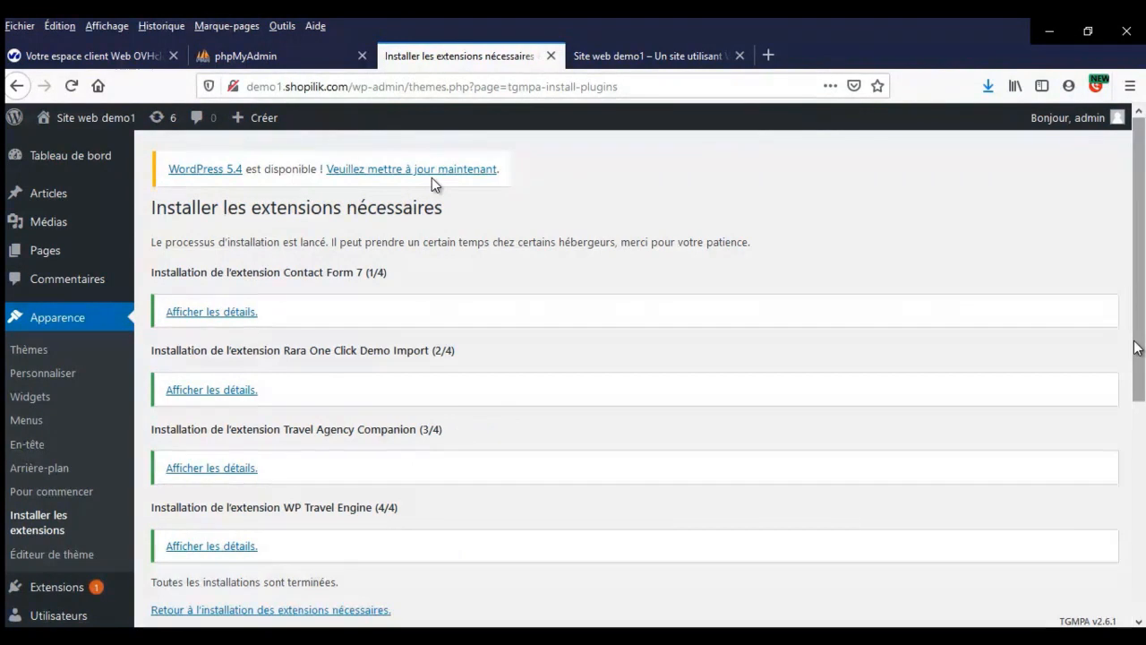
scroll(431, 183, down, 5)
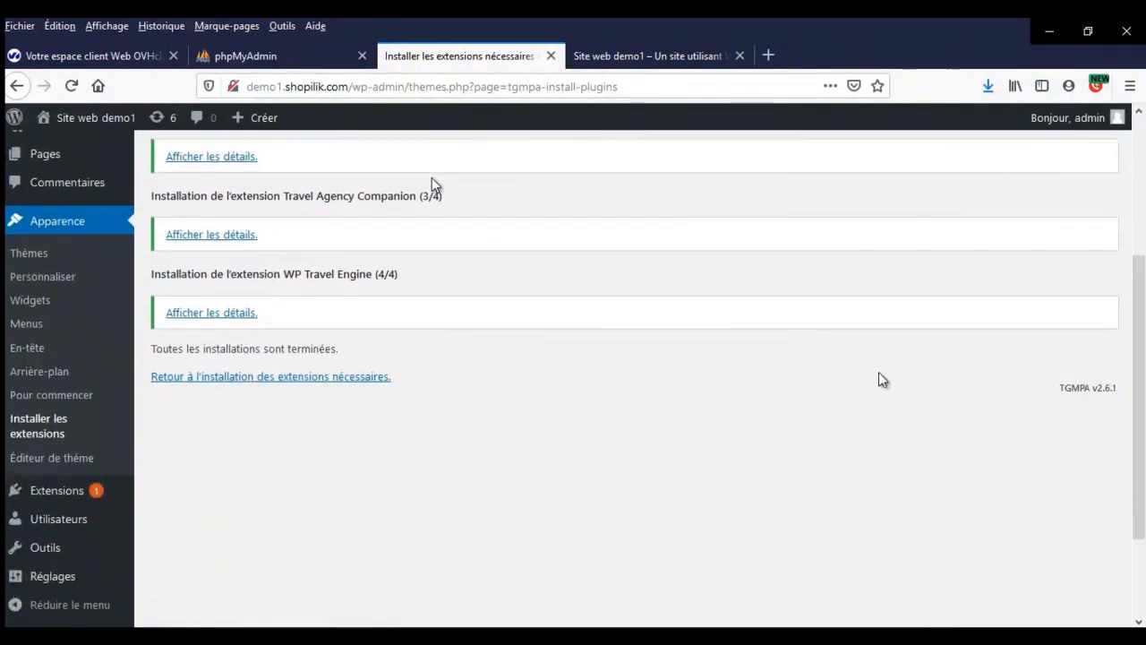
click(359, 377)
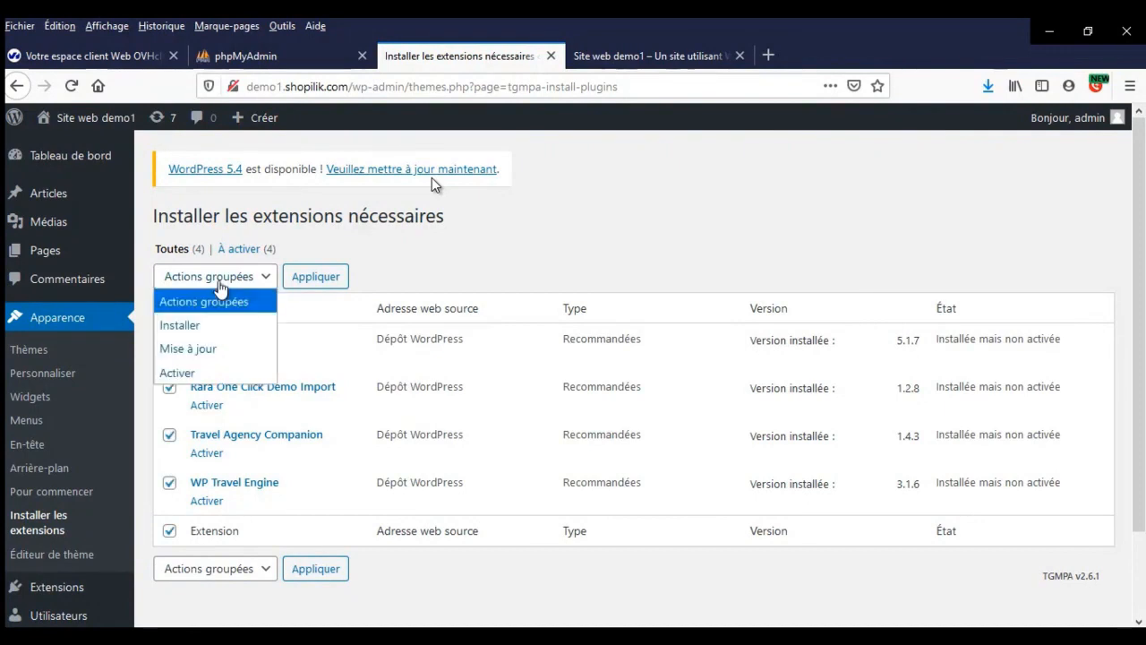
- Bulk-activate the four recommended plugins, then go to Extensions > Extensions installées
click(223, 373)
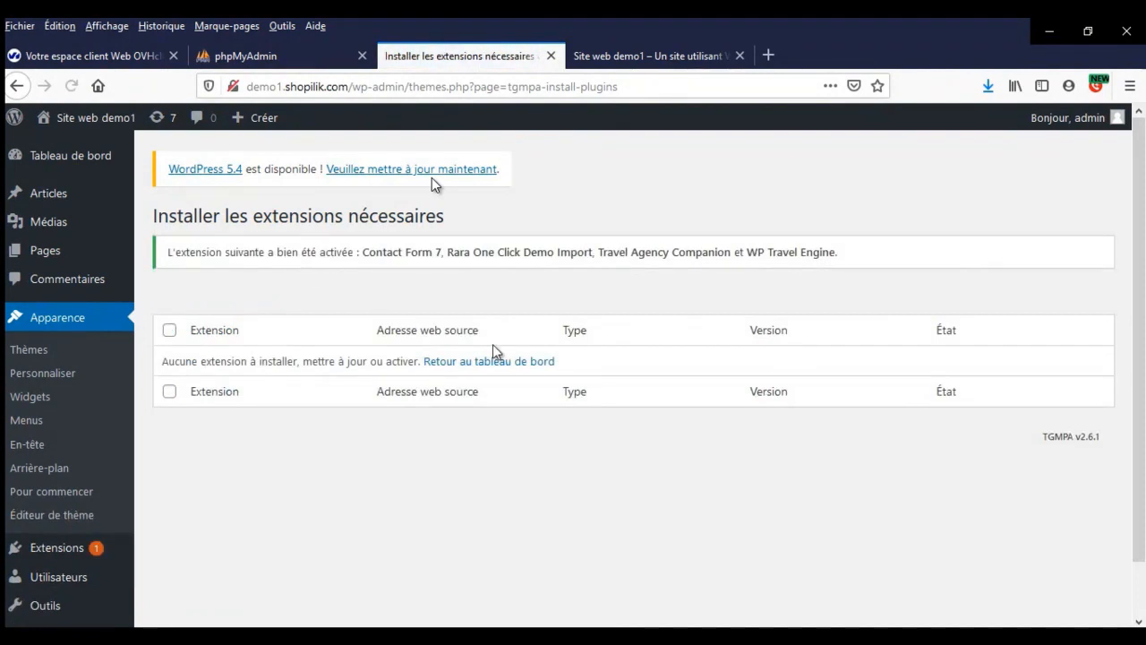
scroll(97, 464, down, 1)
mouse_move(79, 493)
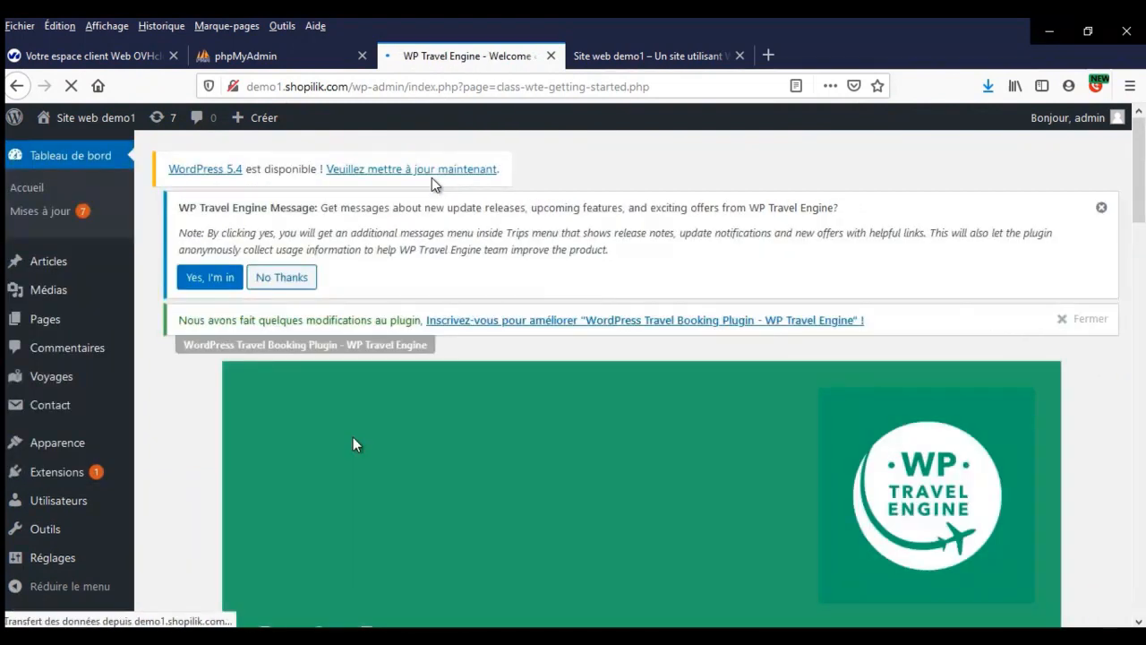
scroll(353, 439, down, 10)
scroll(431, 185, down, 20)
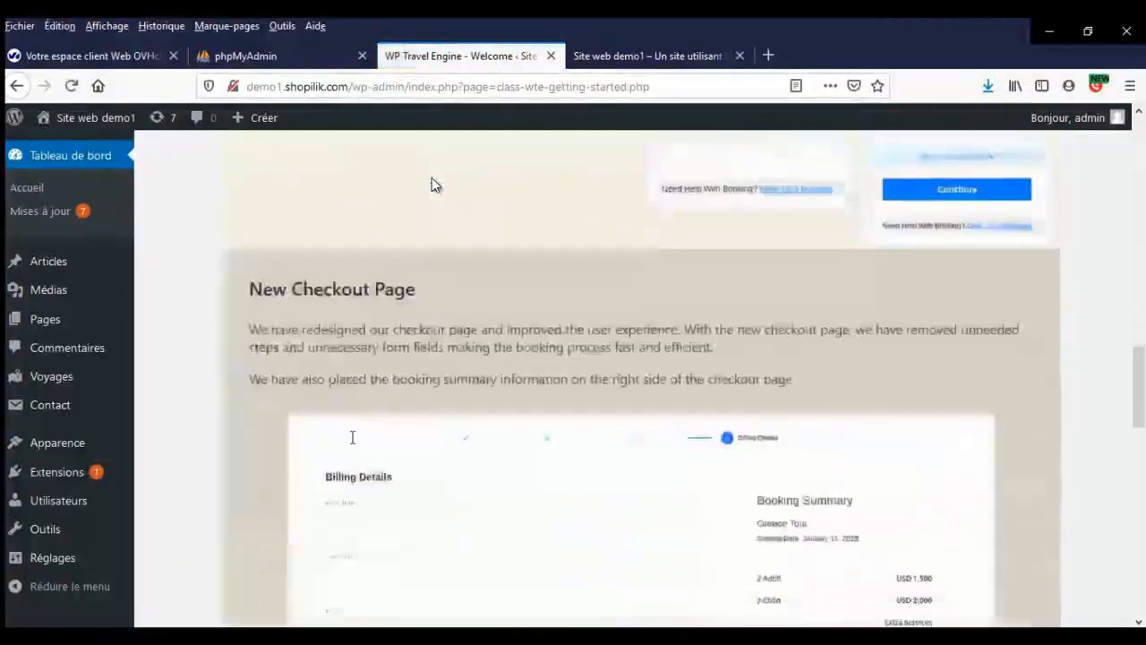
scroll(430, 184, up, 1)
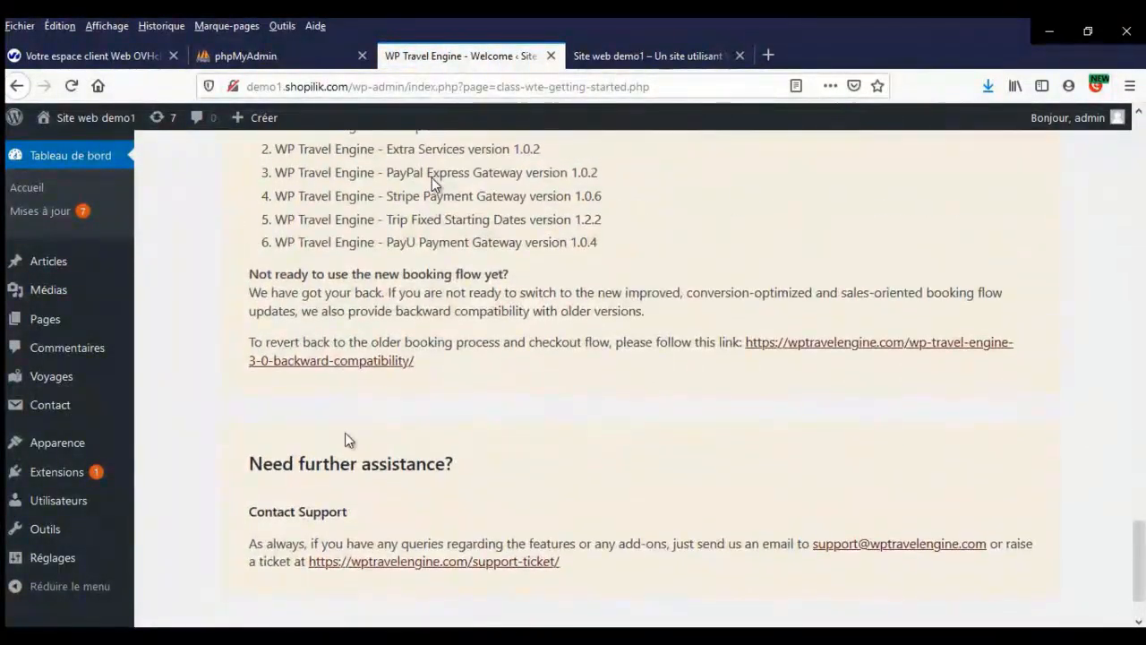
scroll(430, 184, down, 2)
scroll(430, 184, up, 20)
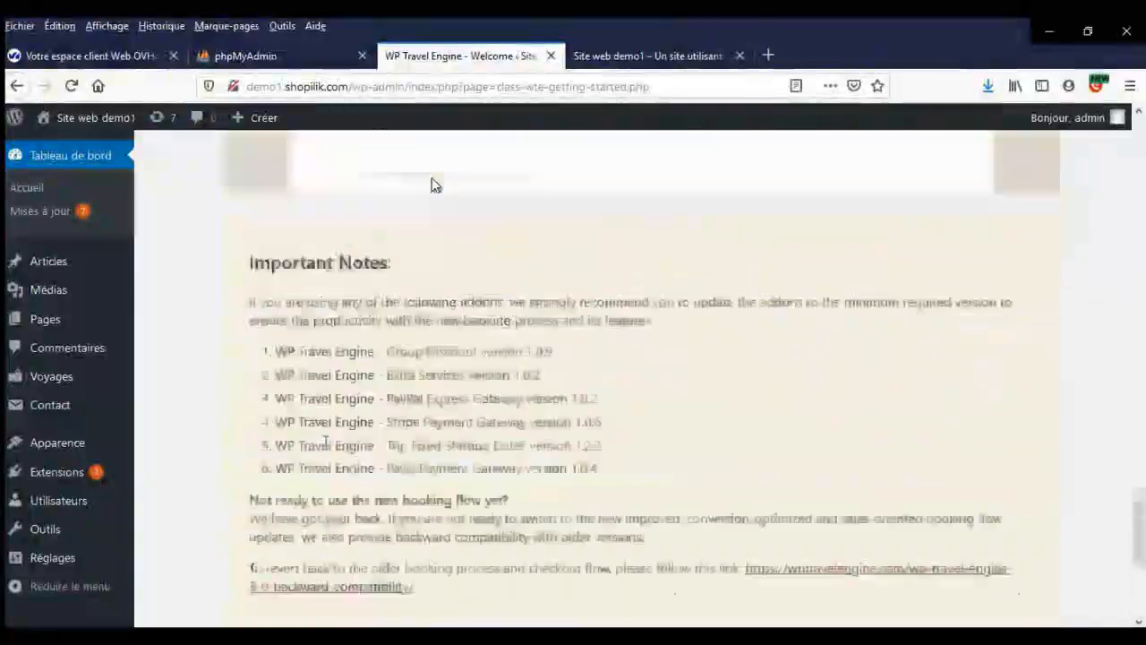
scroll(432, 185, up, 2)
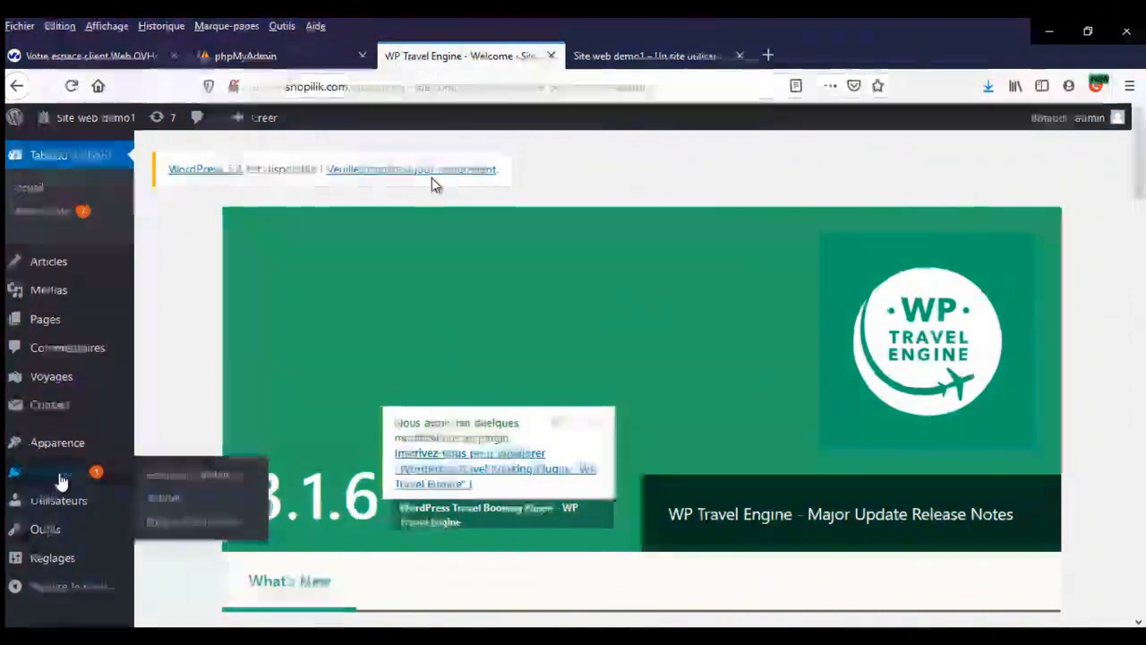
click(177, 481)
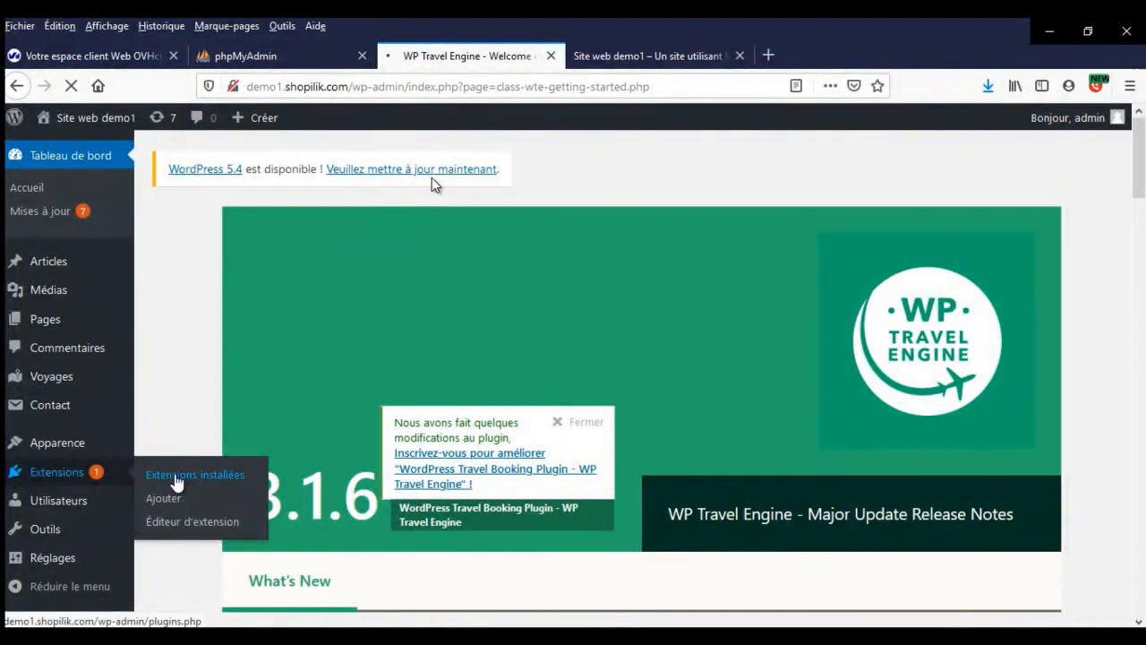
- Go to Apparence > Thèmes and open the Travel Agency theme details for RARA Demo Import
scroll(397, 427, down, 5)
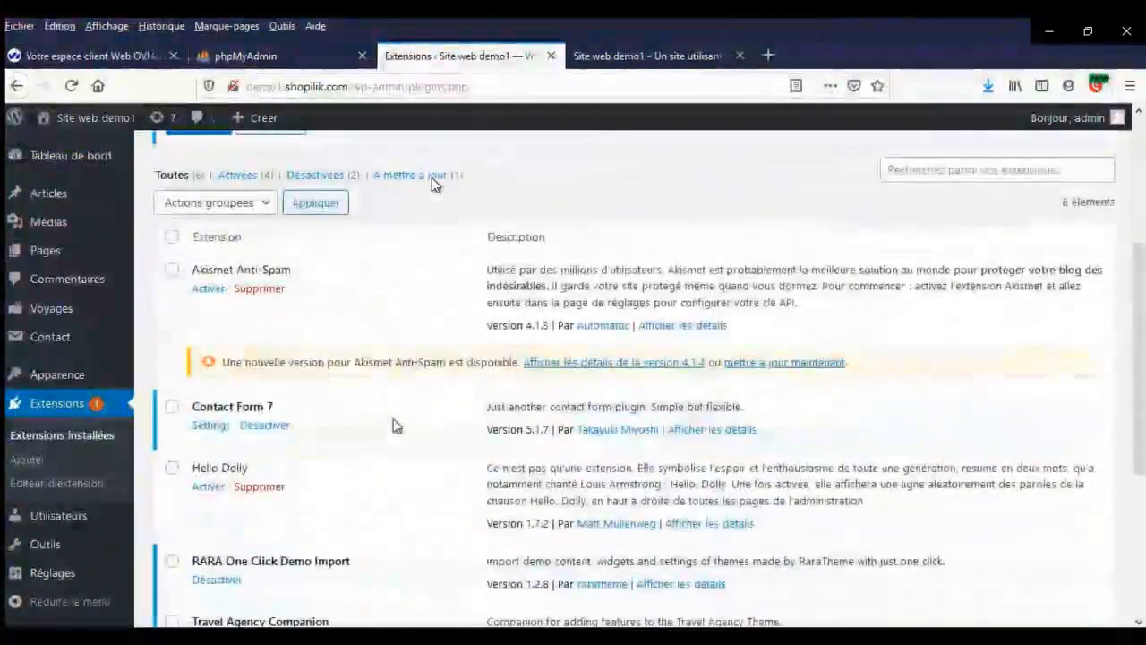
scroll(396, 426, down, 3)
scroll(433, 184, down, 3)
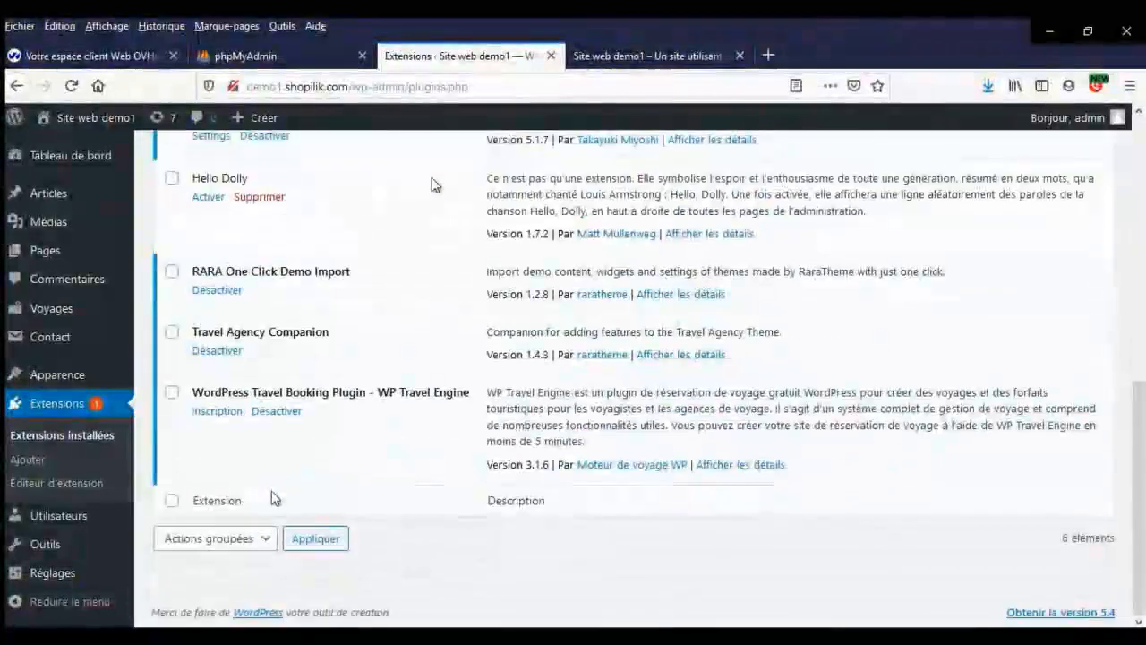
scroll(266, 485, up, 10)
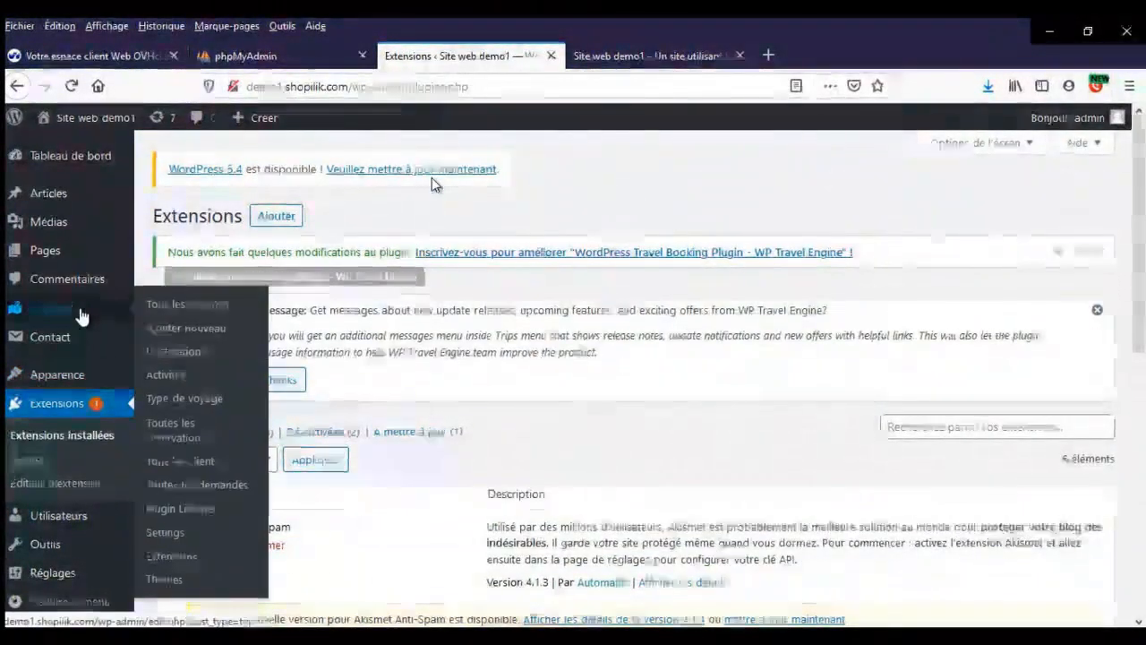
scroll(129, 349, down, 1)
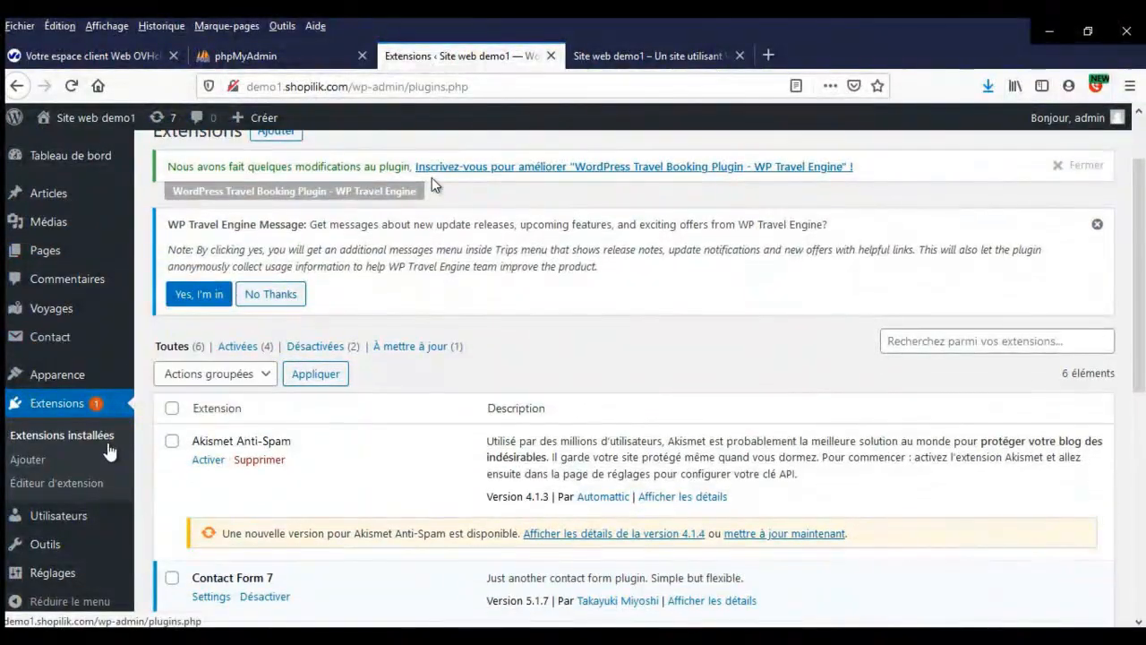
mouse_move(72, 383)
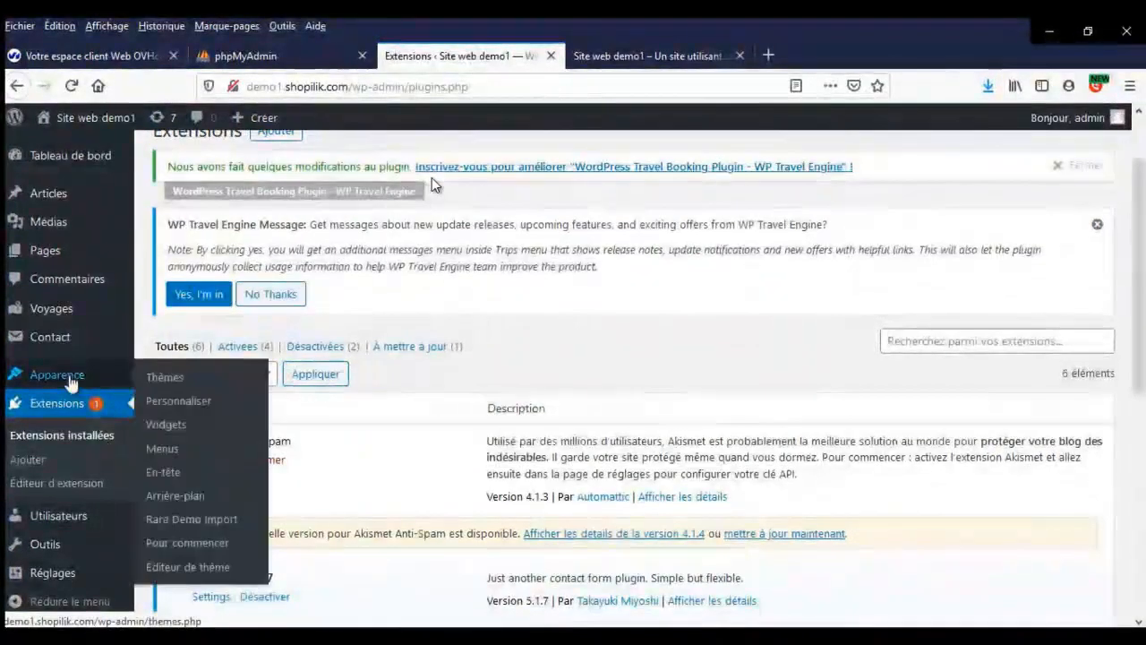
click(166, 379)
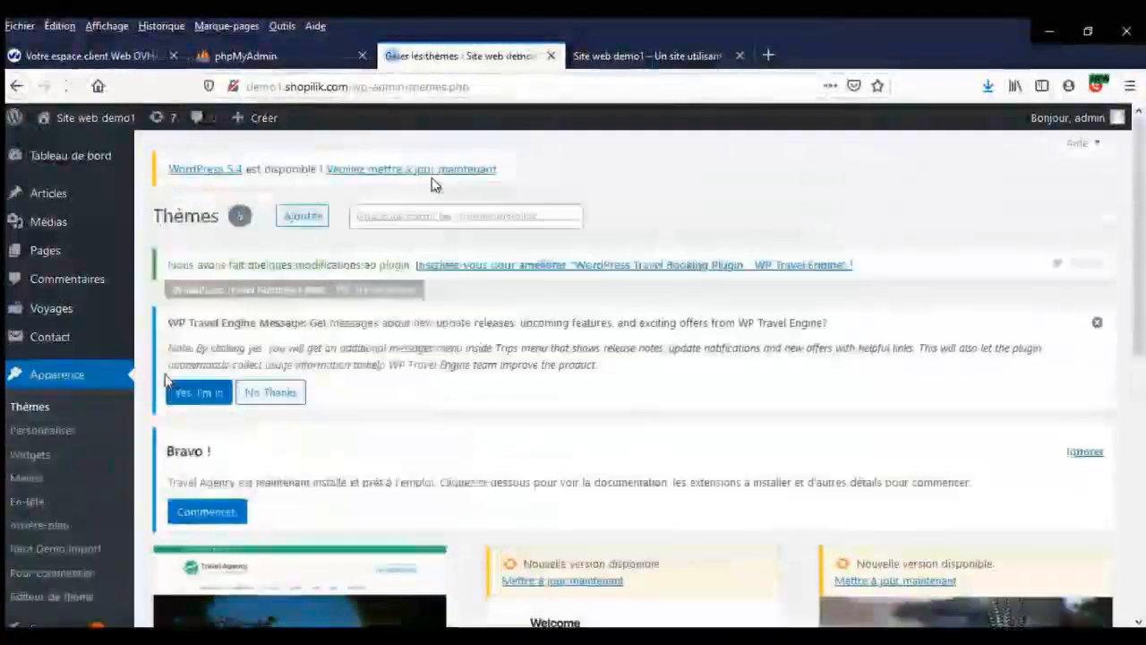
scroll(493, 392, down, 5)
click(326, 394)
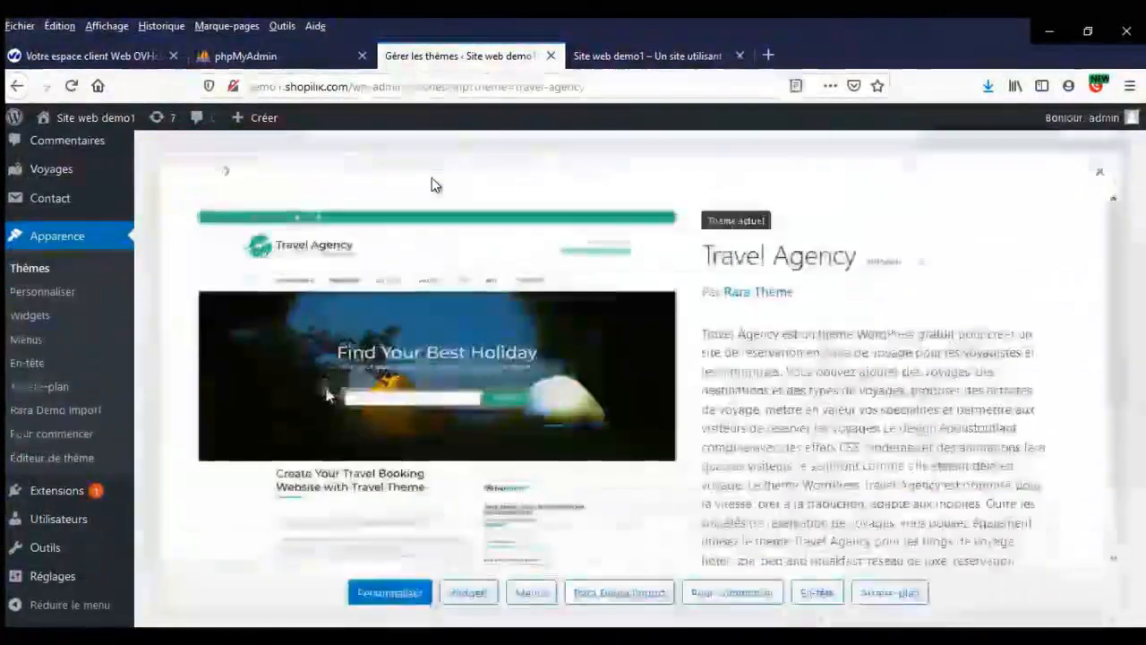
scroll(327, 394, down, 2)
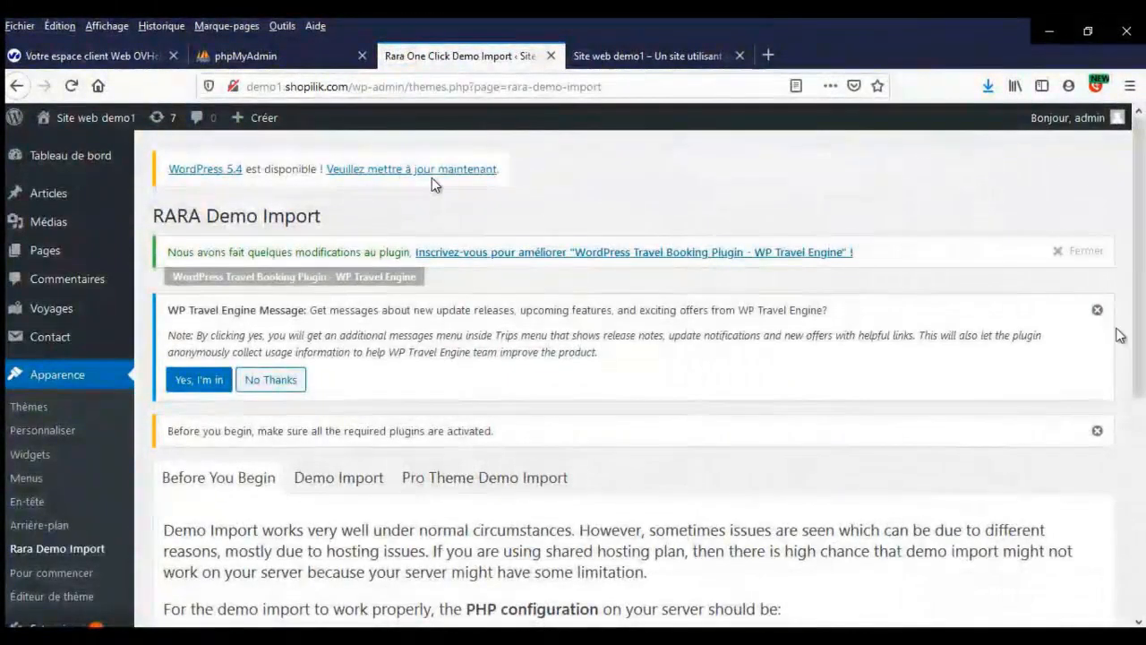
- Dismiss the three admin notices and switch to the Demo Import tab
click(1098, 312)
click(1098, 314)
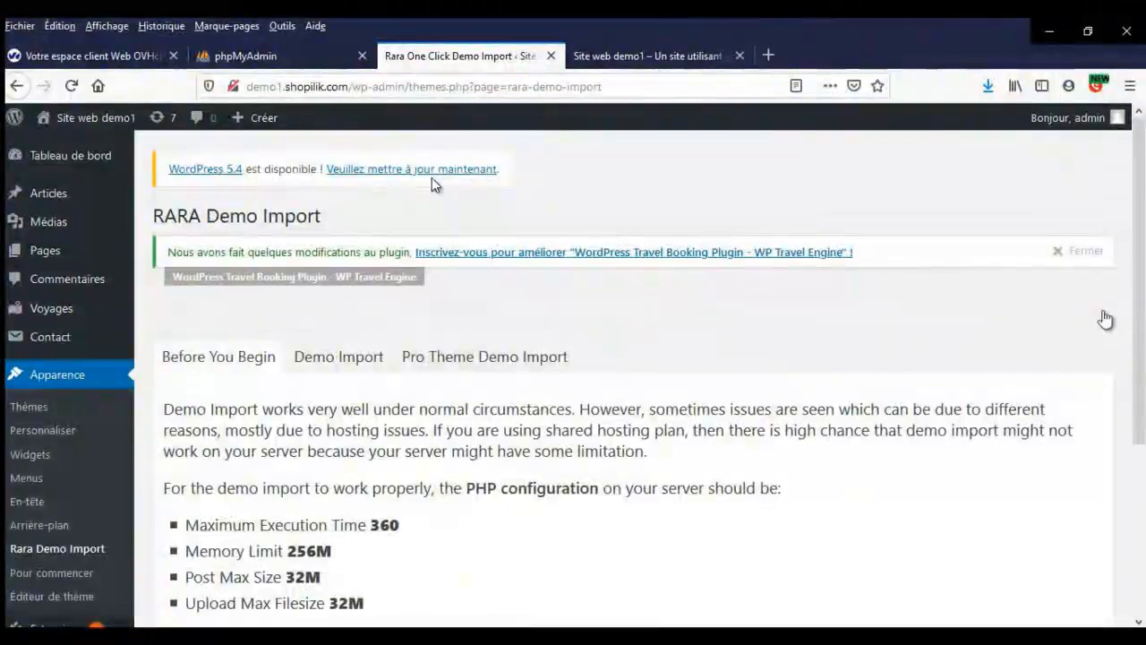
click(1087, 255)
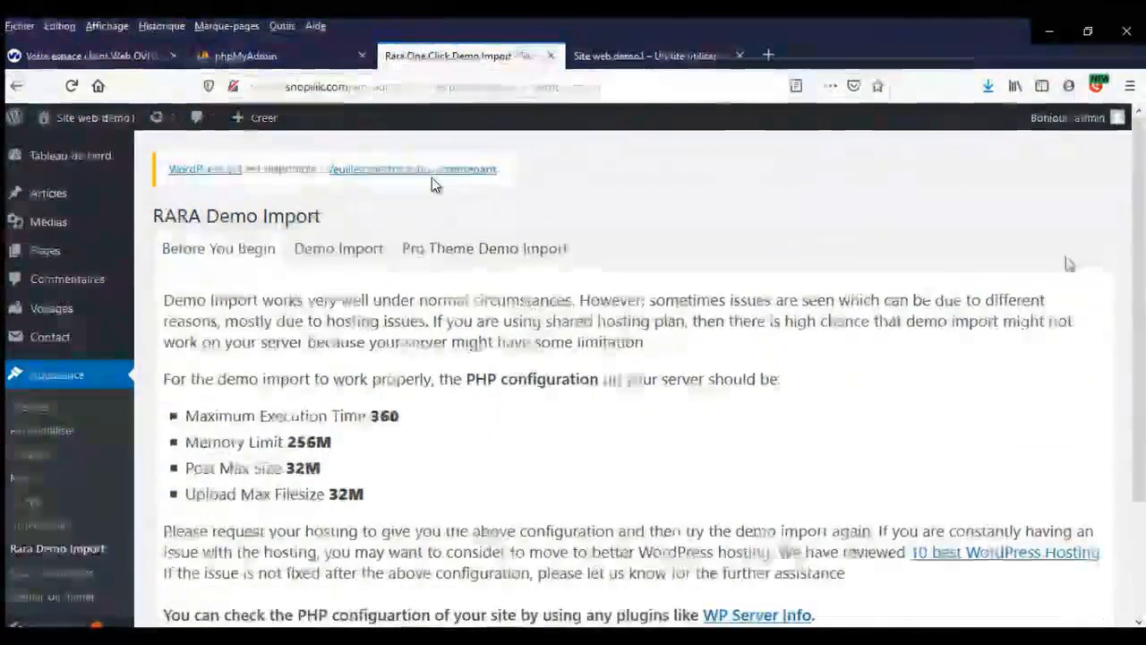
click(355, 253)
- Upload and install travel-agency-demo-content.zip, then run Import Demo Now!
click(382, 220)
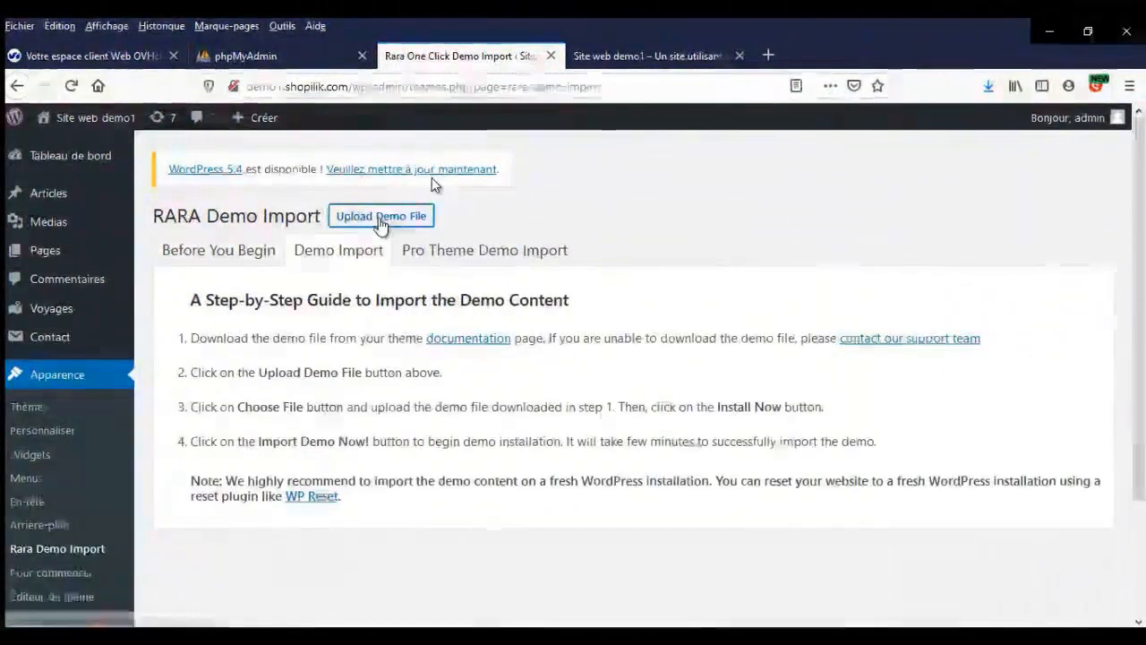
click(510, 411)
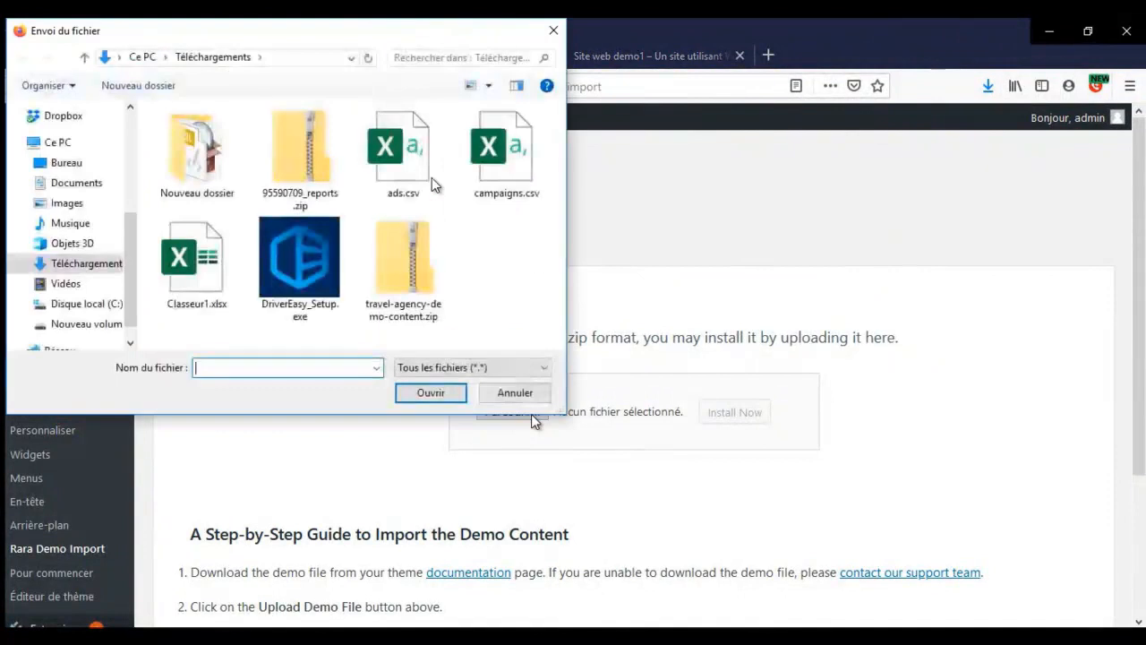
click(411, 255)
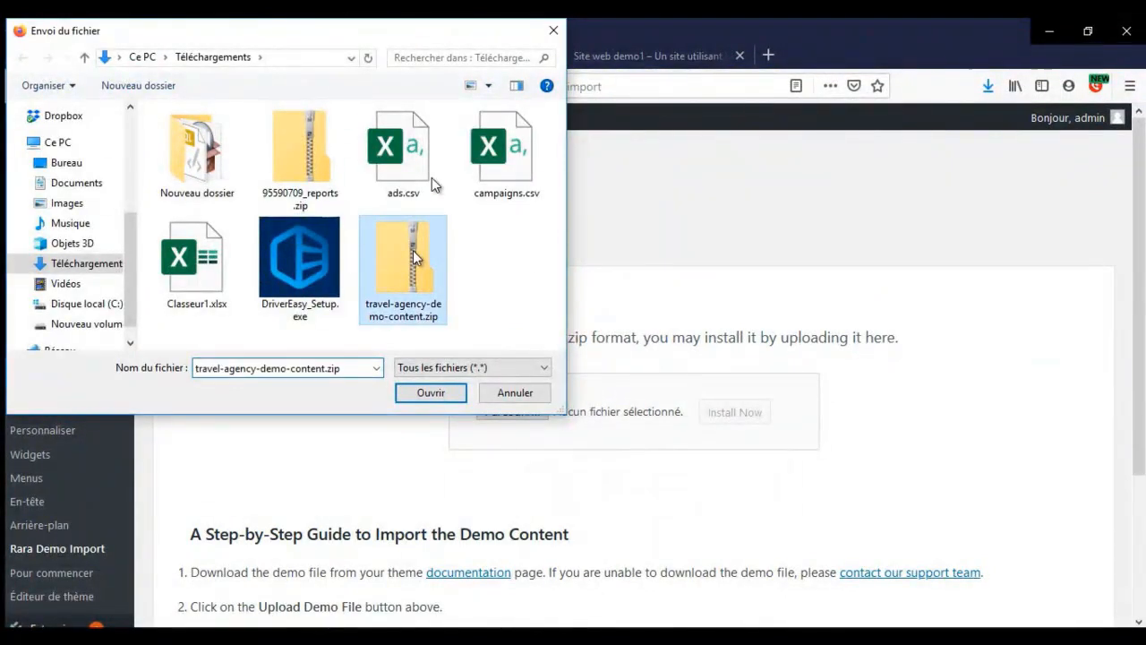
click(442, 394)
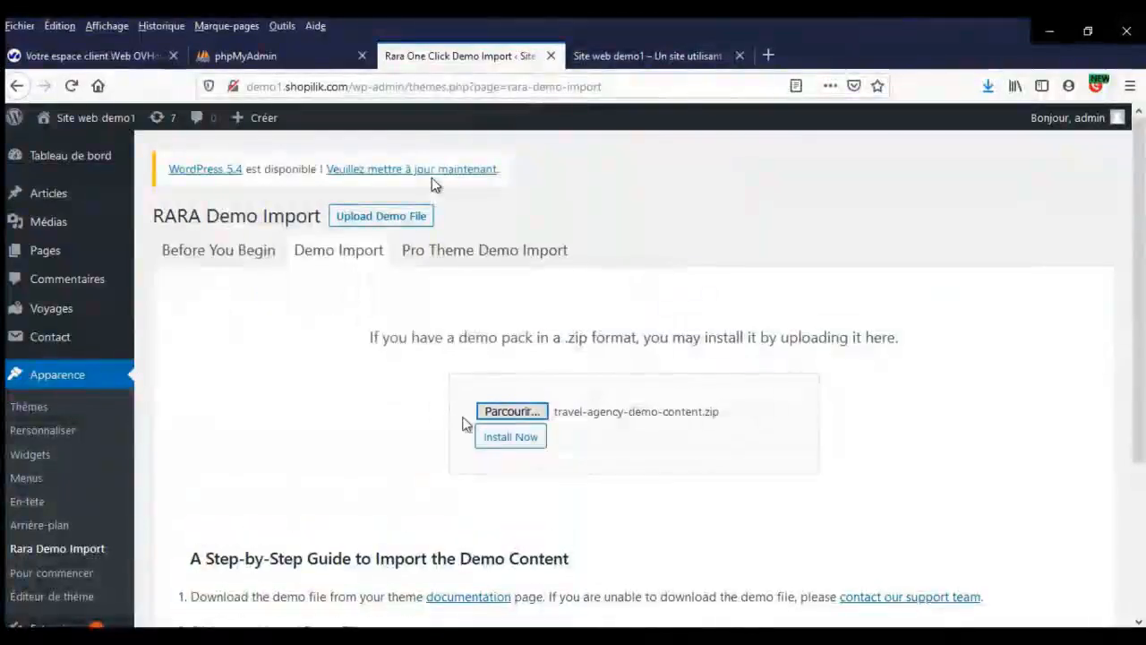
click(510, 439)
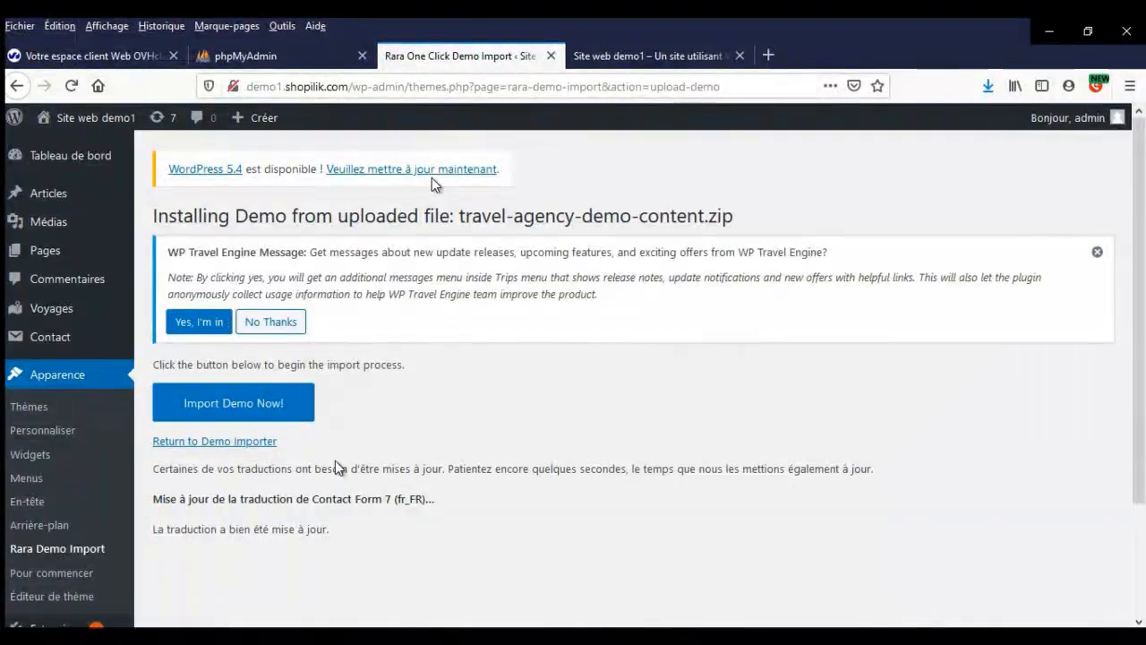
click(257, 403)
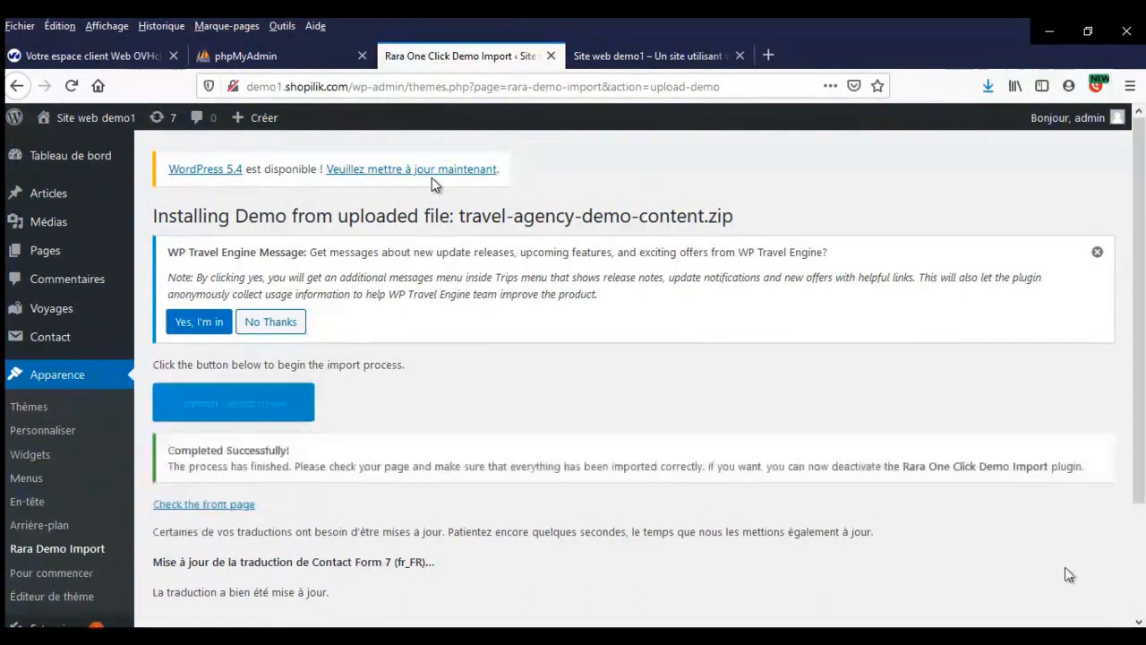
- Reload the public site and scroll through the home page with the imported travel demo
click(640, 57)
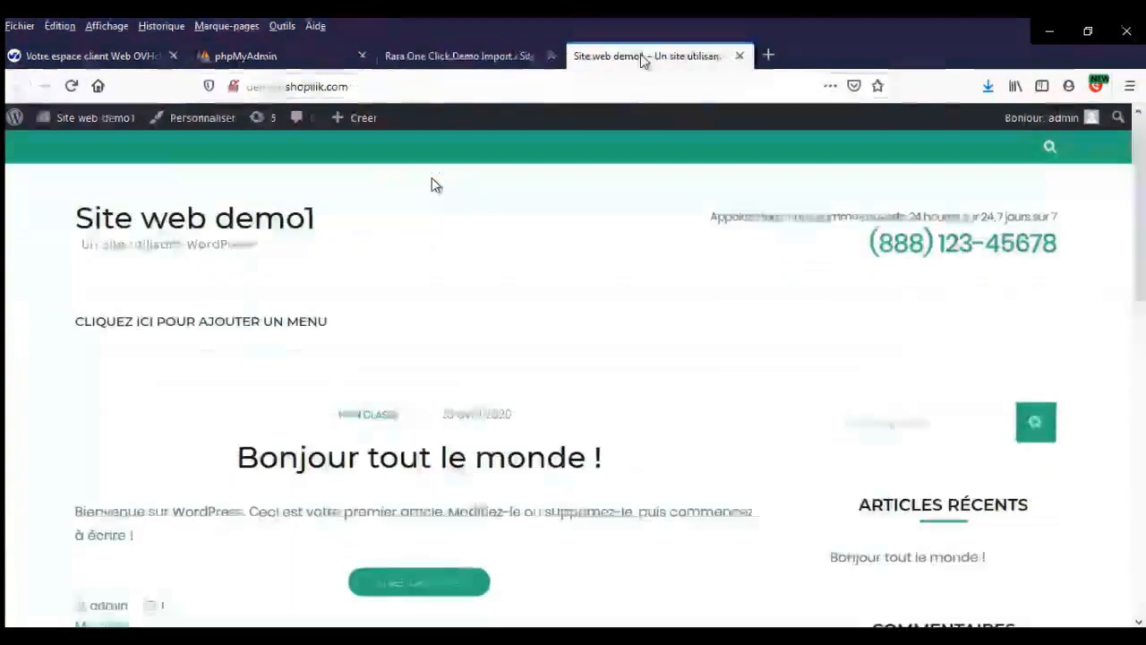
scroll(480, 336, down, 10)
scroll(478, 341, up, 10)
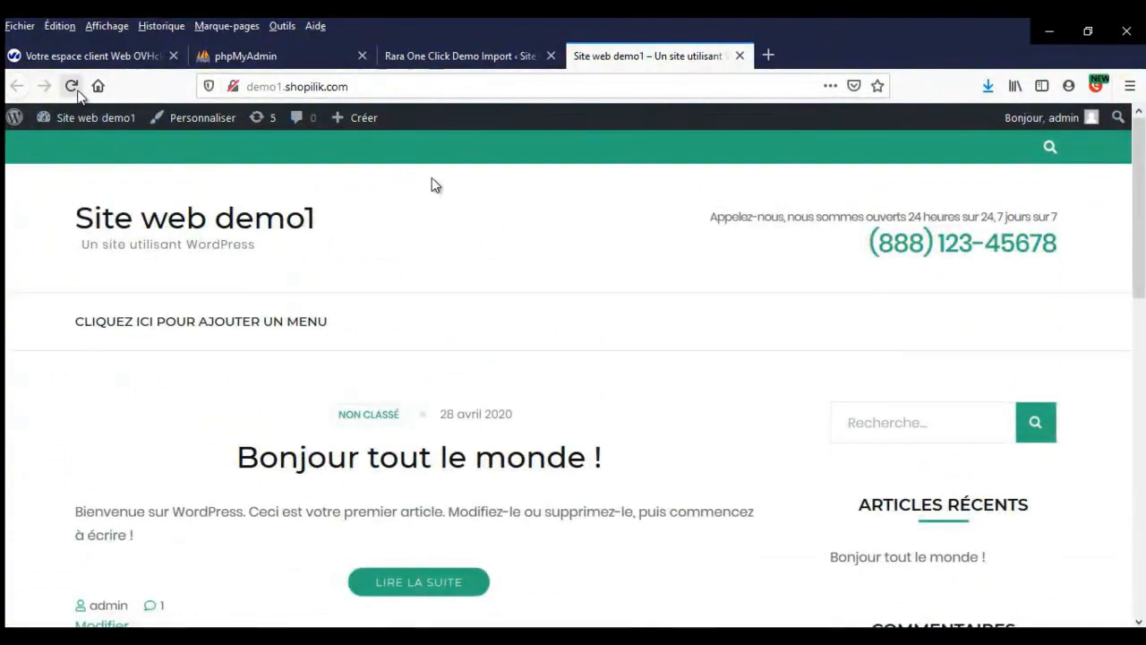
click(74, 88)
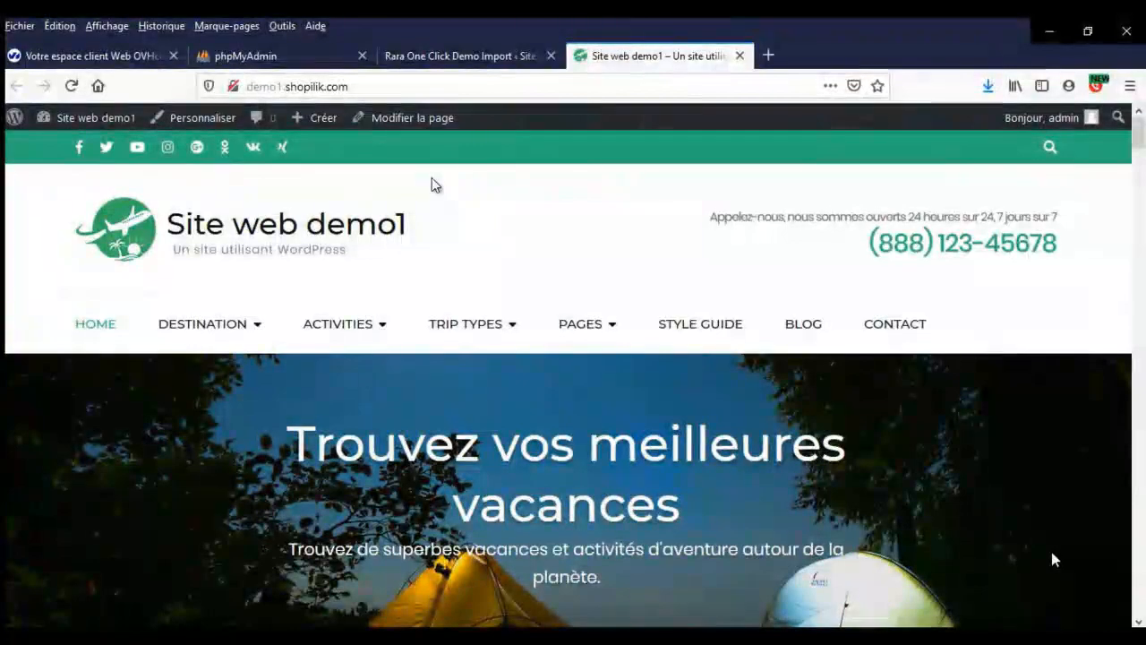
scroll(806, 422, down, 7)
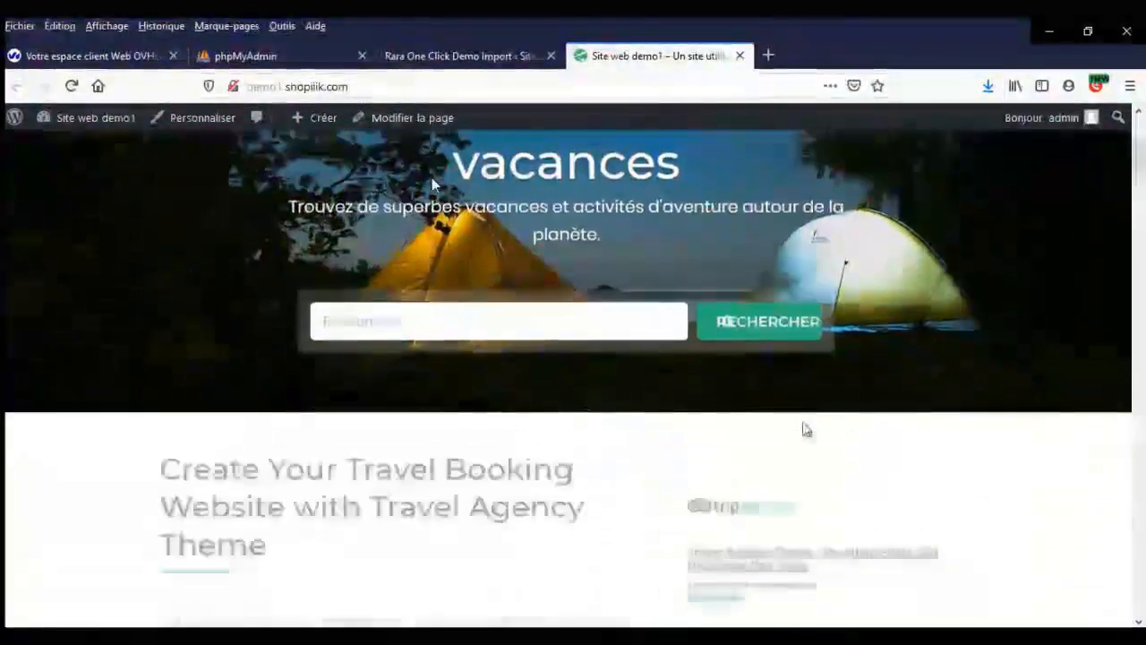
scroll(804, 428, down, 10)
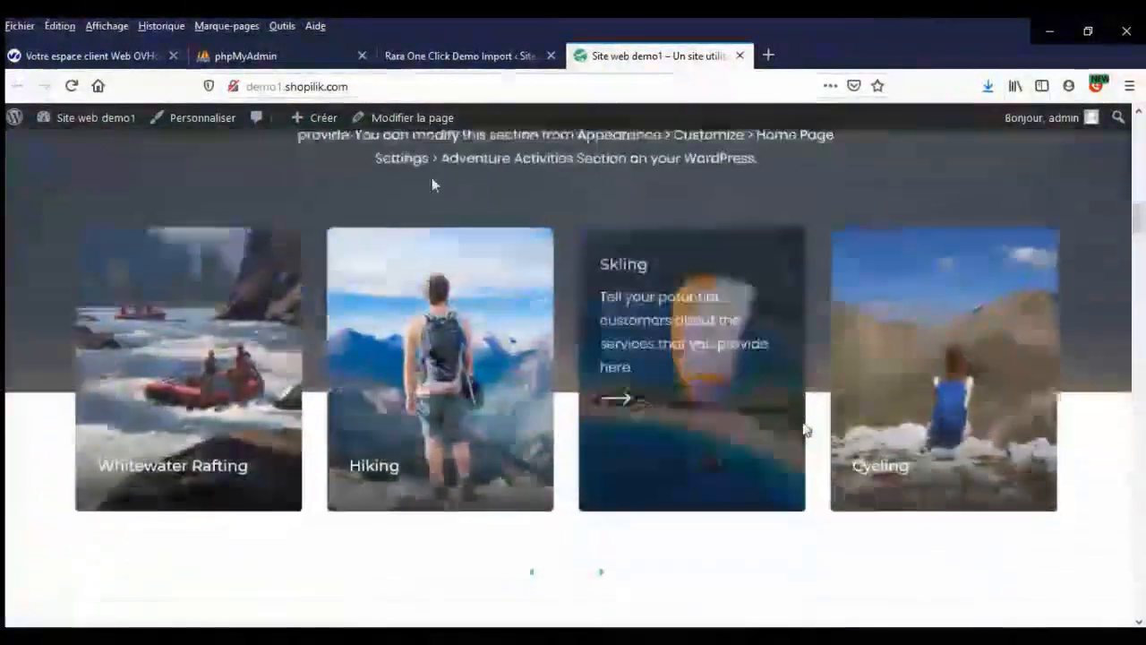
scroll(804, 429, down, 12)
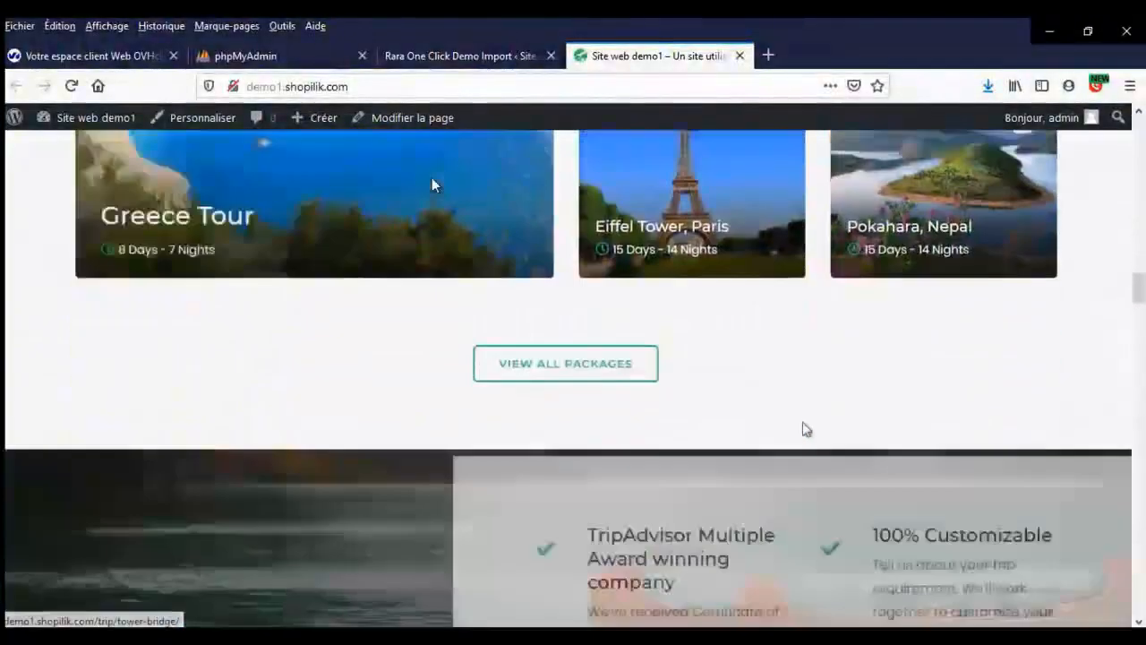
scroll(804, 430, down, 10)
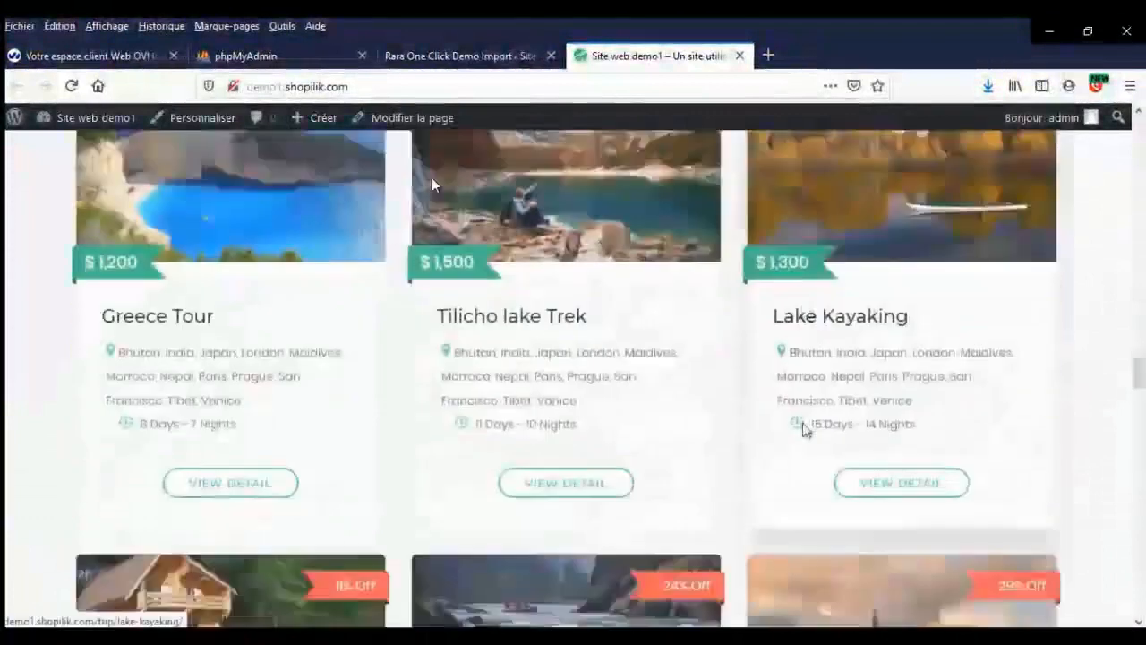
scroll(802, 429, down, 12)
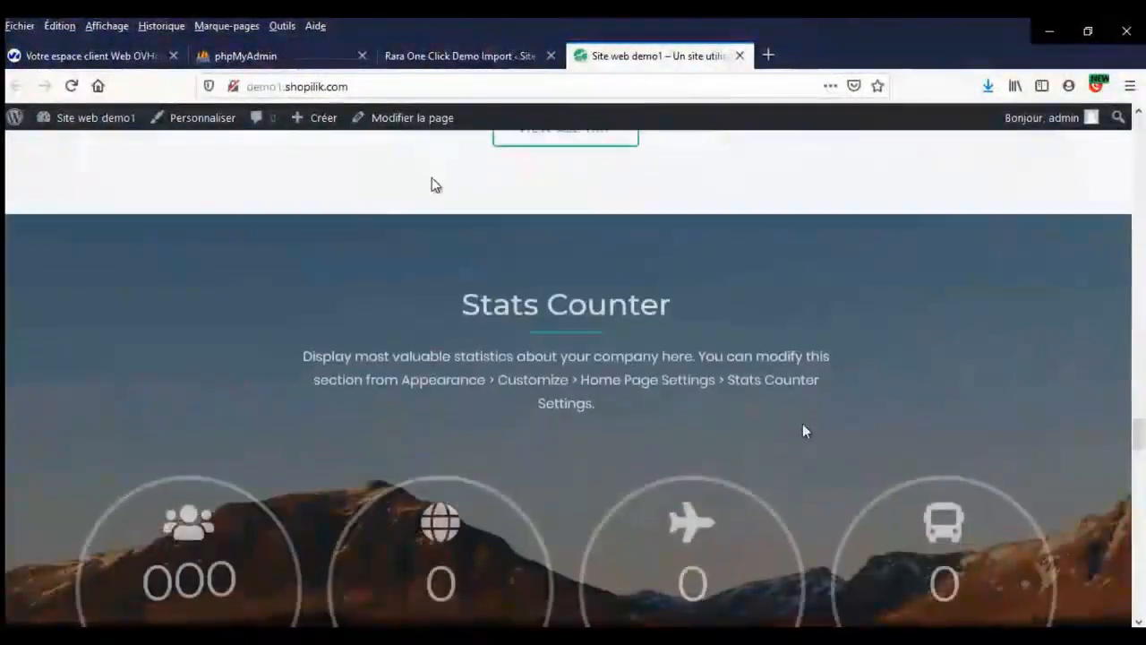
scroll(803, 430, down, 12)
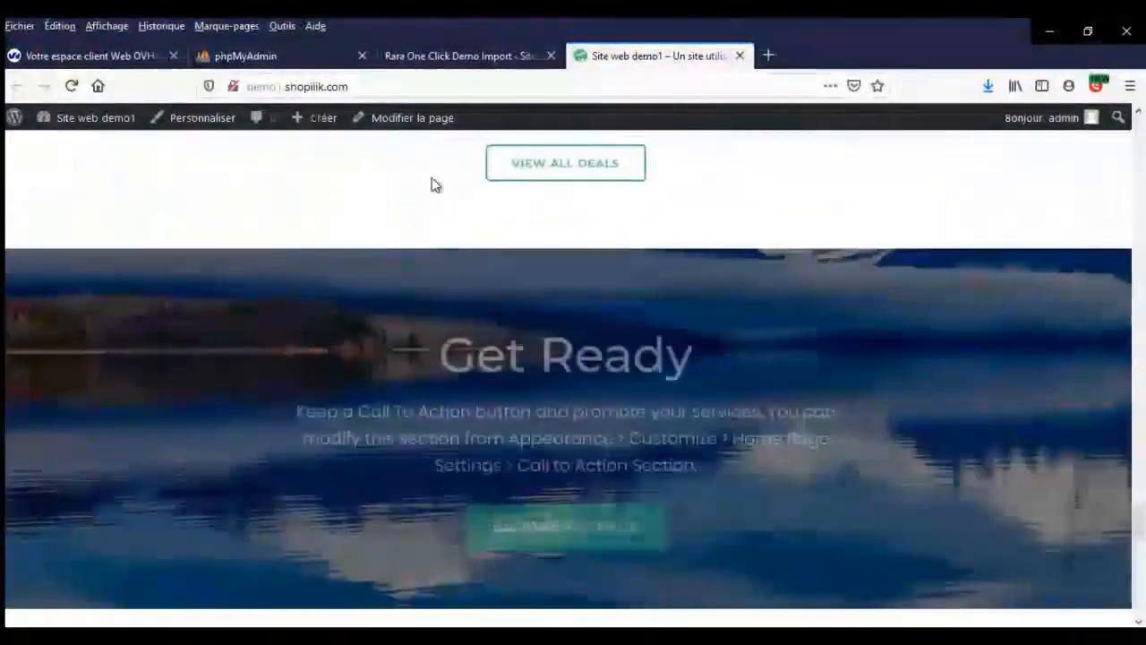
scroll(804, 431, down, 10)
scroll(804, 428, up, 5)
scroll(802, 421, down, 5)
scroll(803, 424, up, 10)
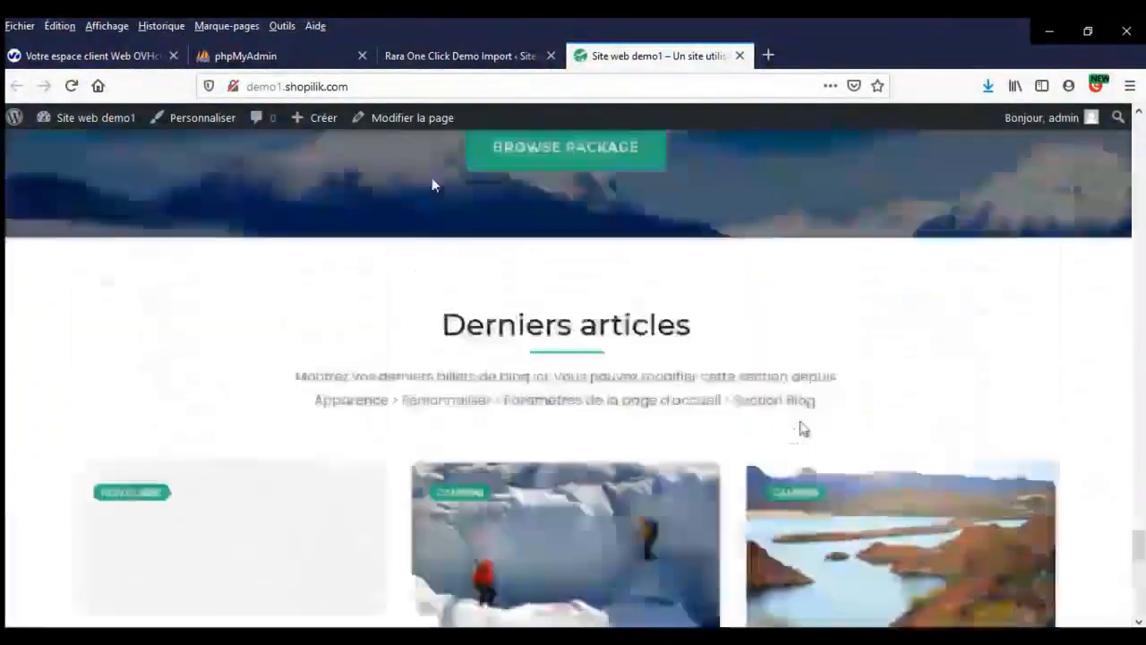
scroll(803, 427, up, 10)
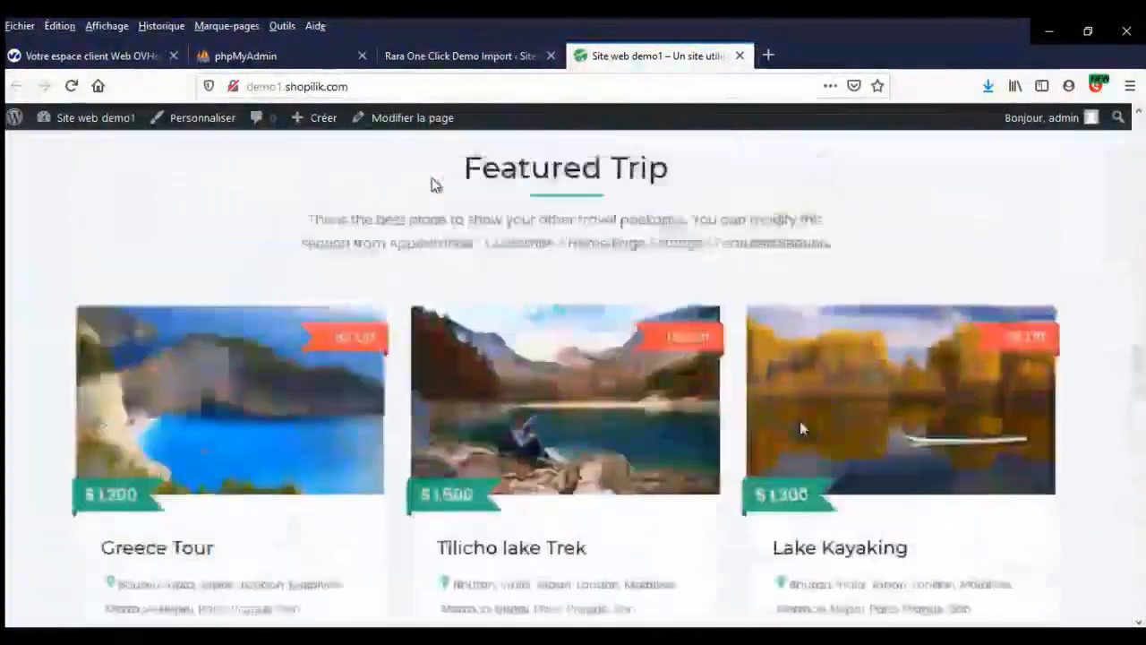
scroll(802, 428, up, 10)
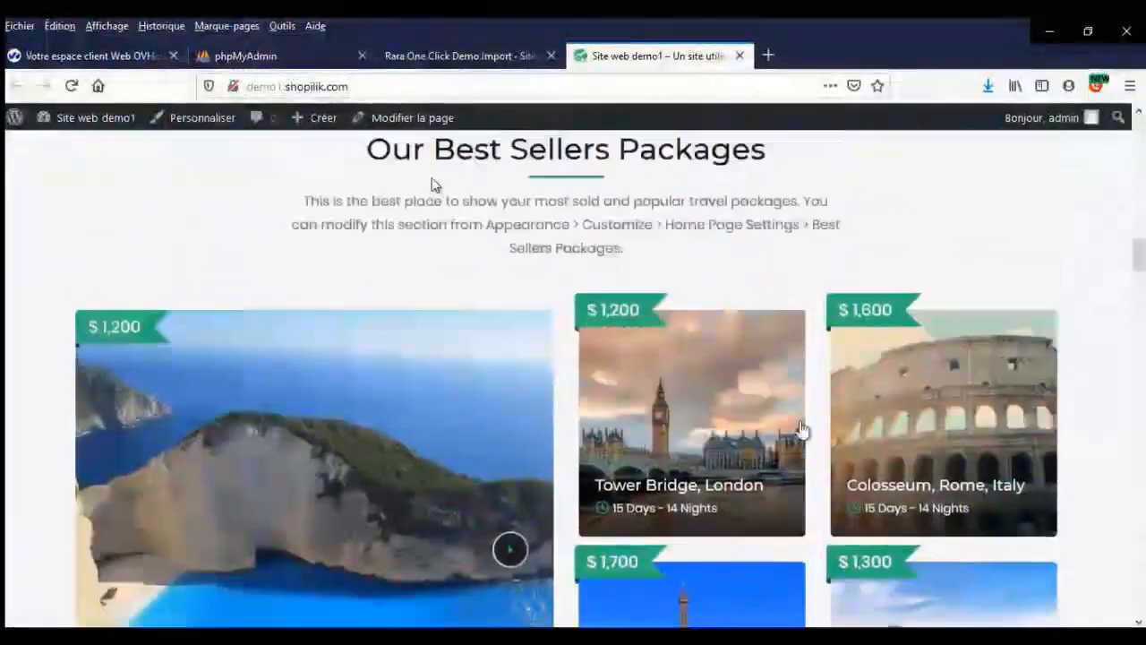
scroll(802, 428, up, 5)
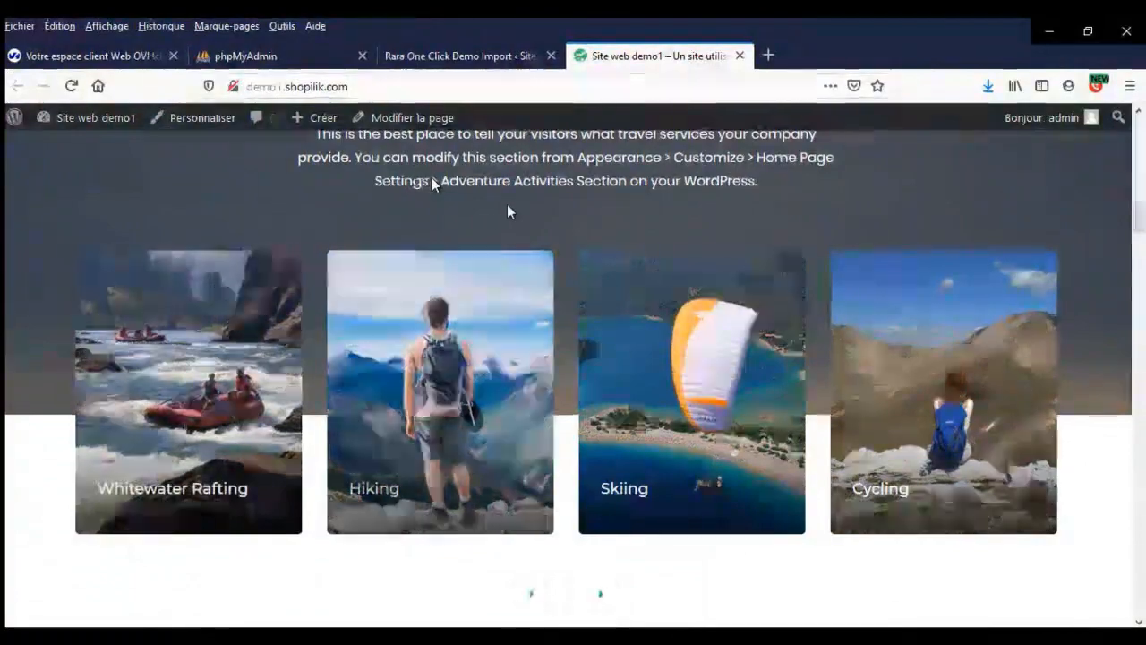
scroll(507, 206, up, 2)
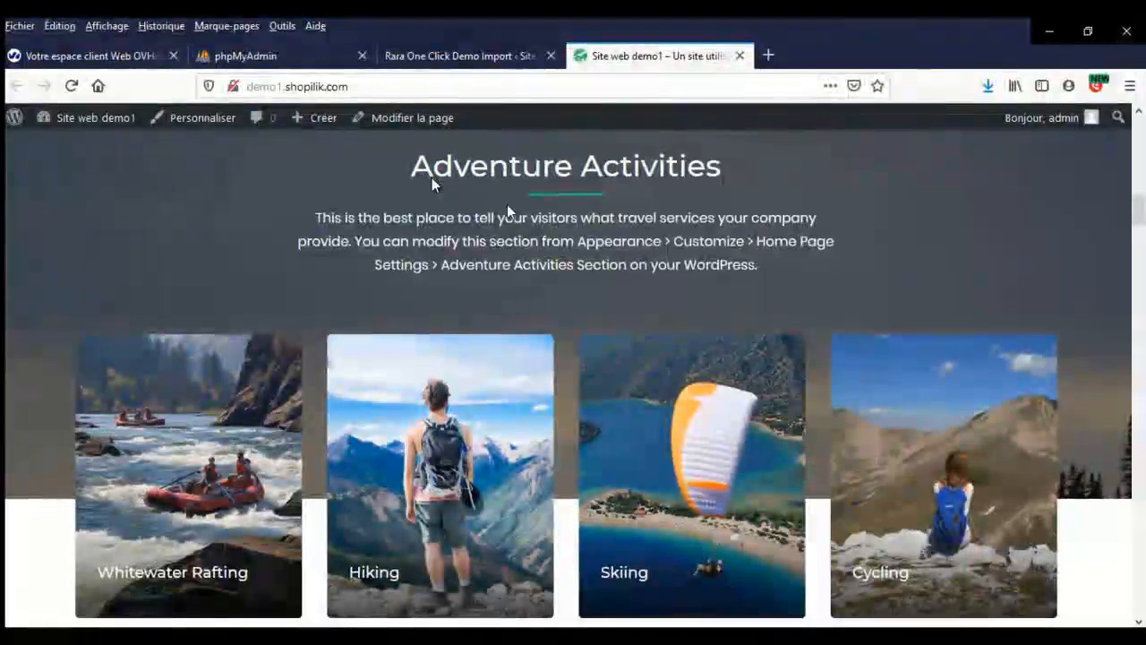
scroll(507, 210, down, 2)
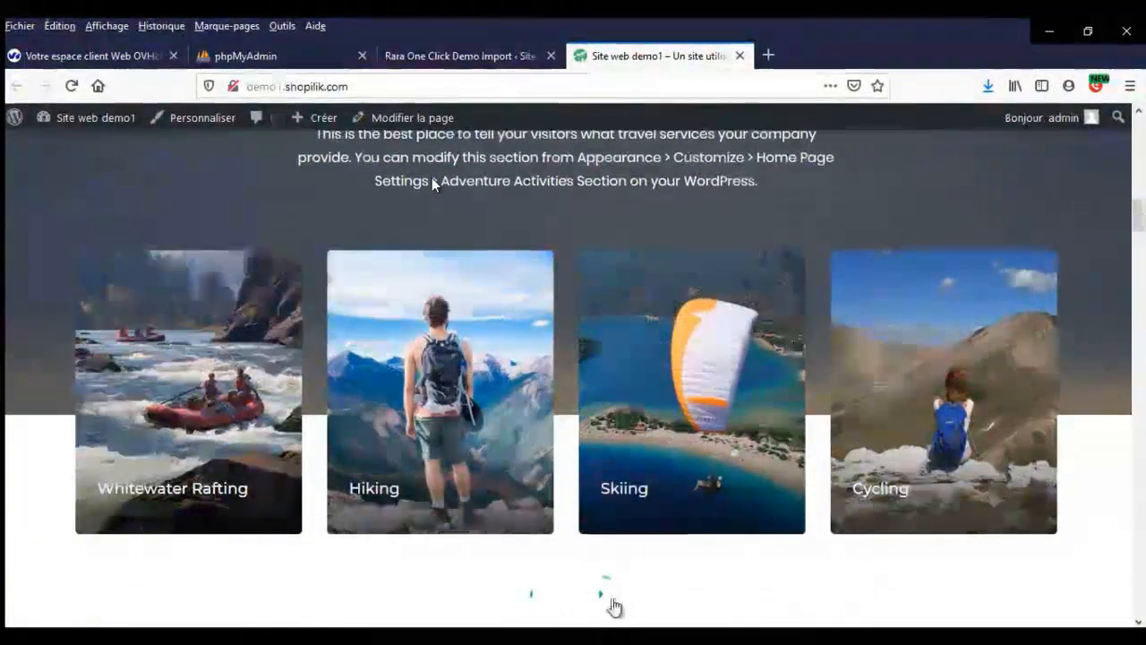
- Advance the Adventure Activities carousel four times to the Skiing card, then return to the top
click(613, 599)
click(612, 598)
click(613, 598)
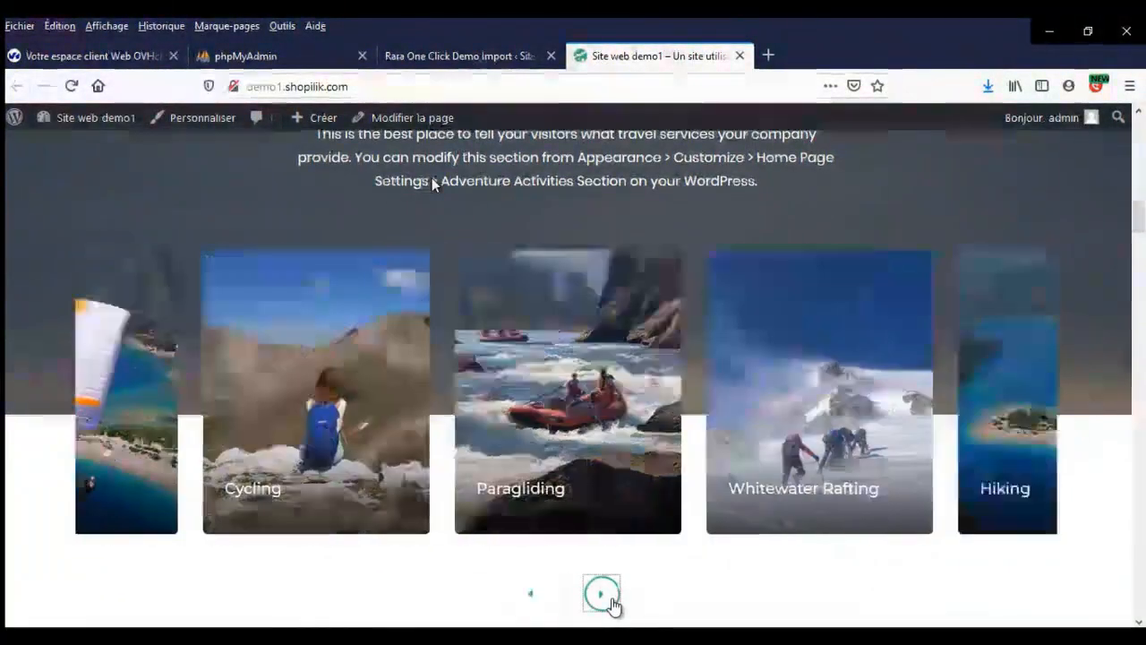
click(613, 598)
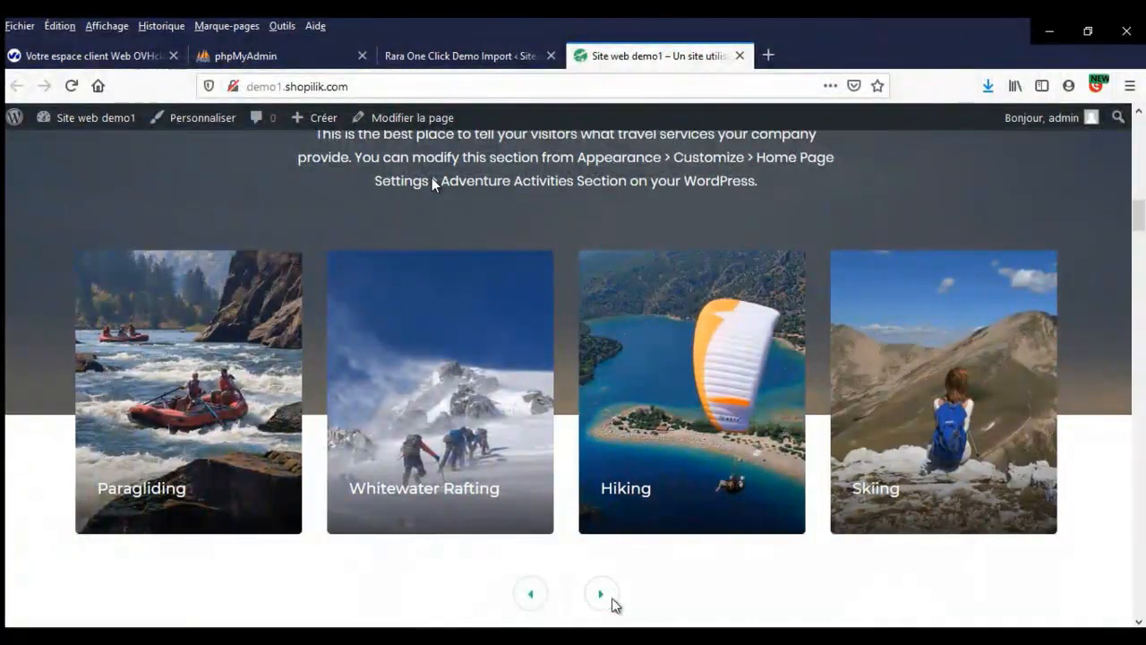
scroll(671, 506, up, 3)
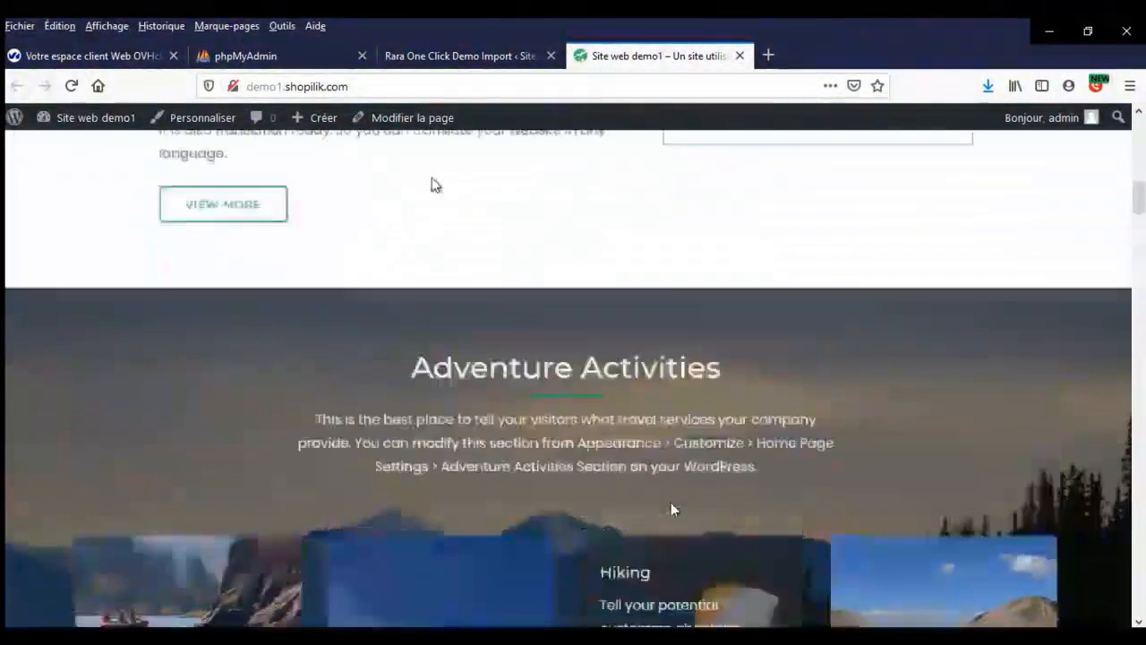
scroll(432, 184, up, 15)
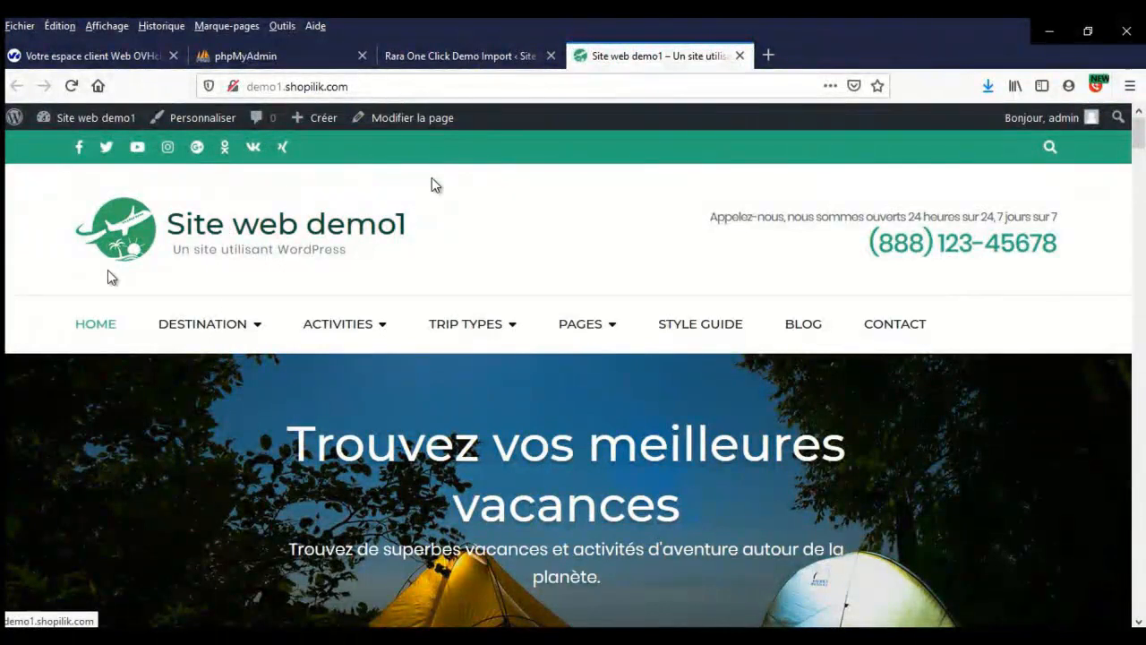
mouse_move(132, 134)
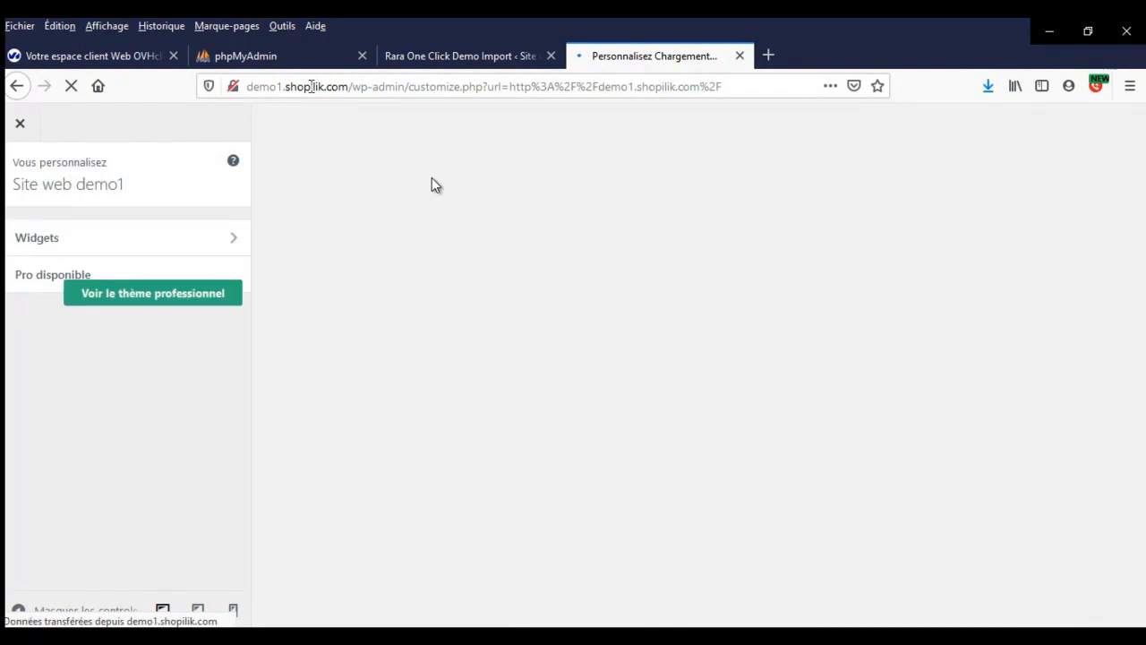
- Return to the theme customizer tab and go back to its main list of sections
click(487, 56)
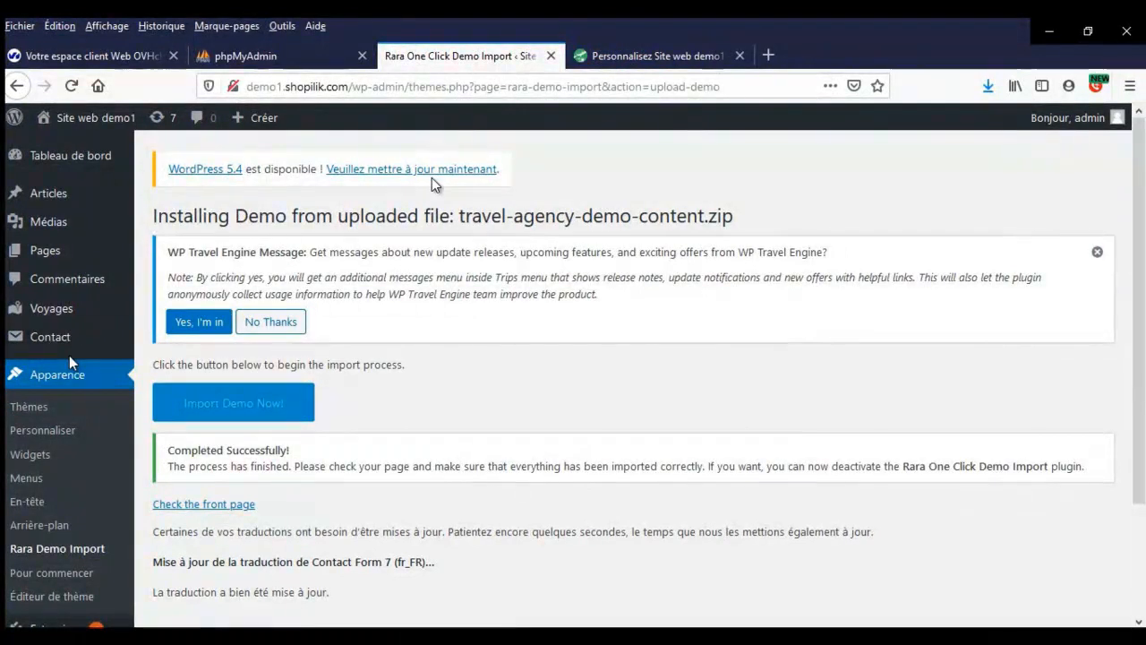
click(680, 52)
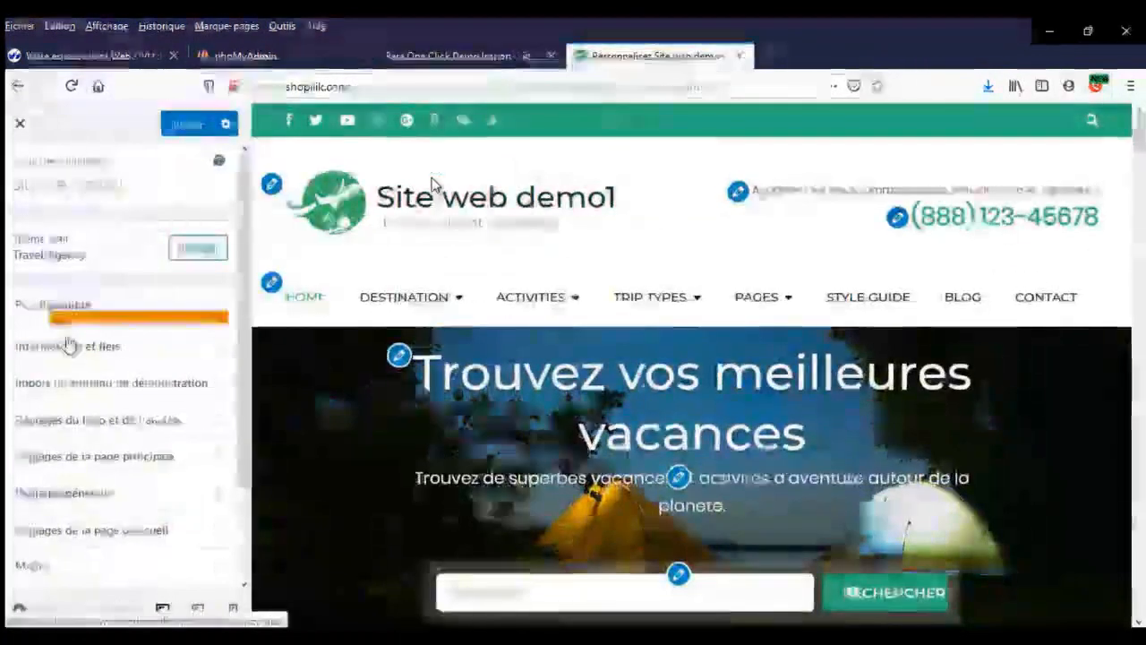
click(98, 348)
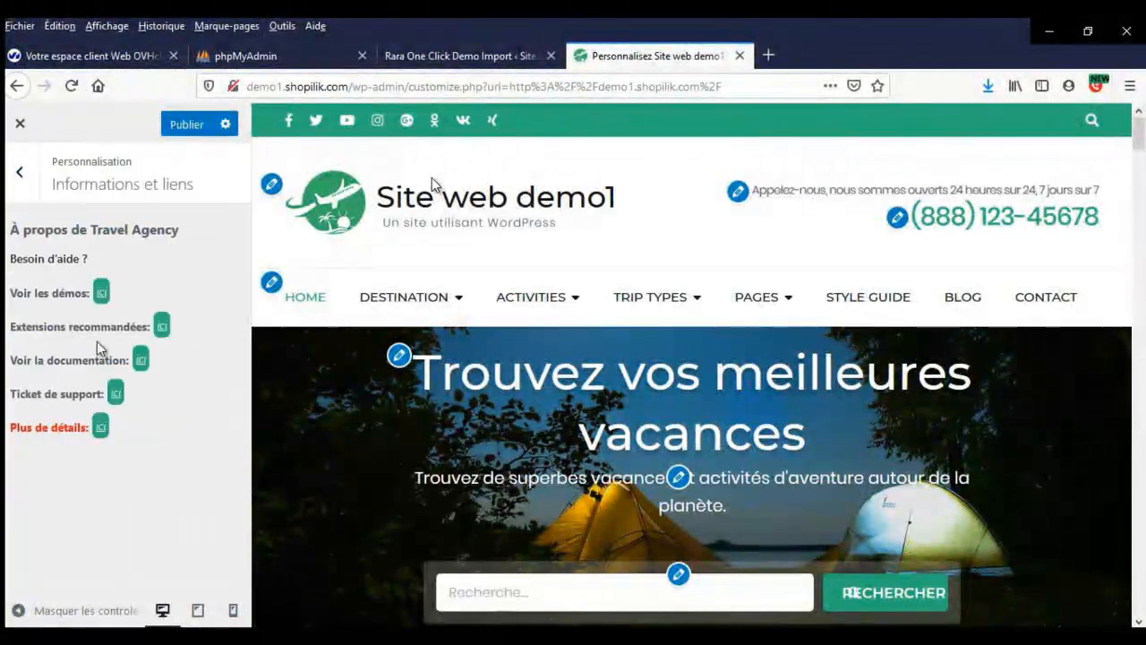
click(22, 175)
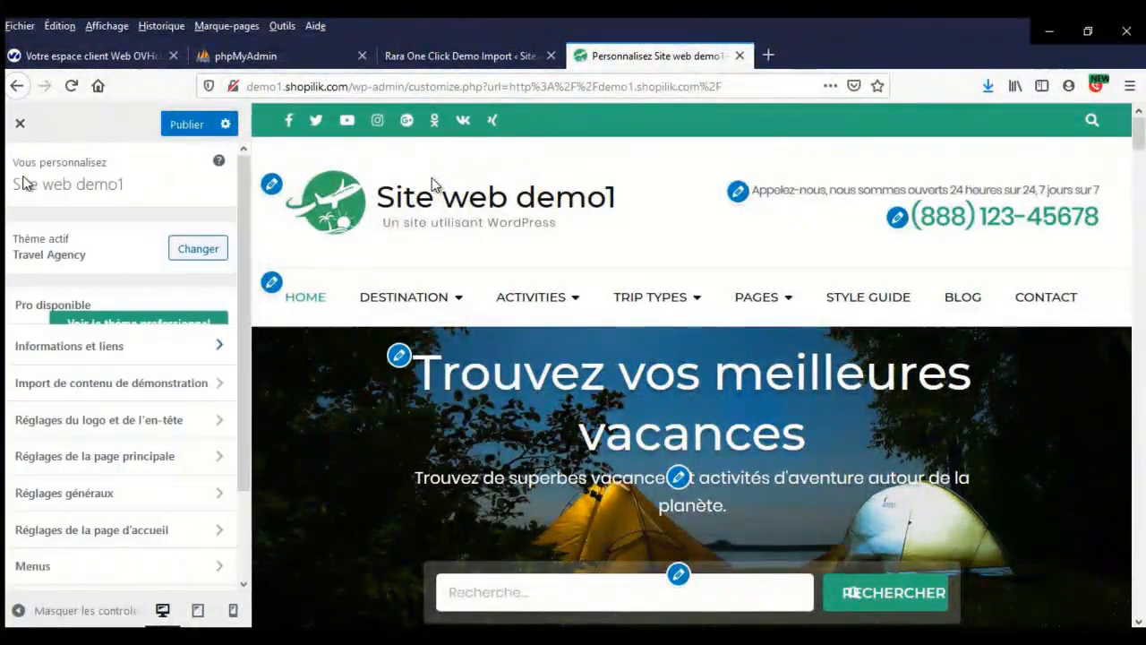
scroll(154, 428, down, 2)
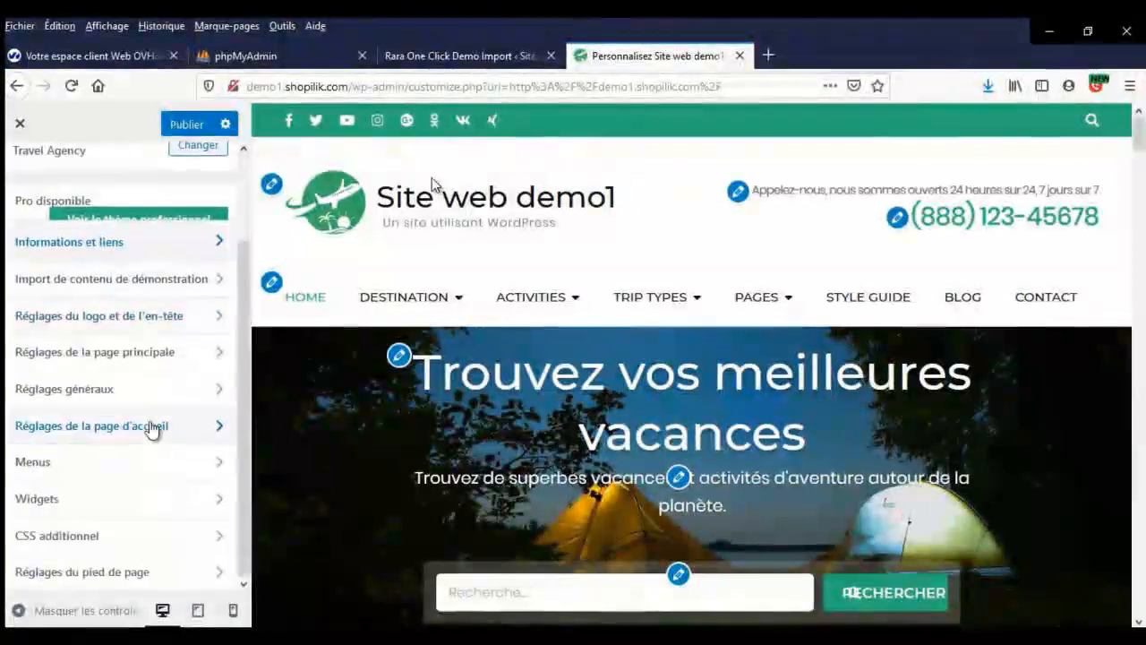
- In Identité du site, untick Afficher le titre et le slogan du site and publish
click(164, 325)
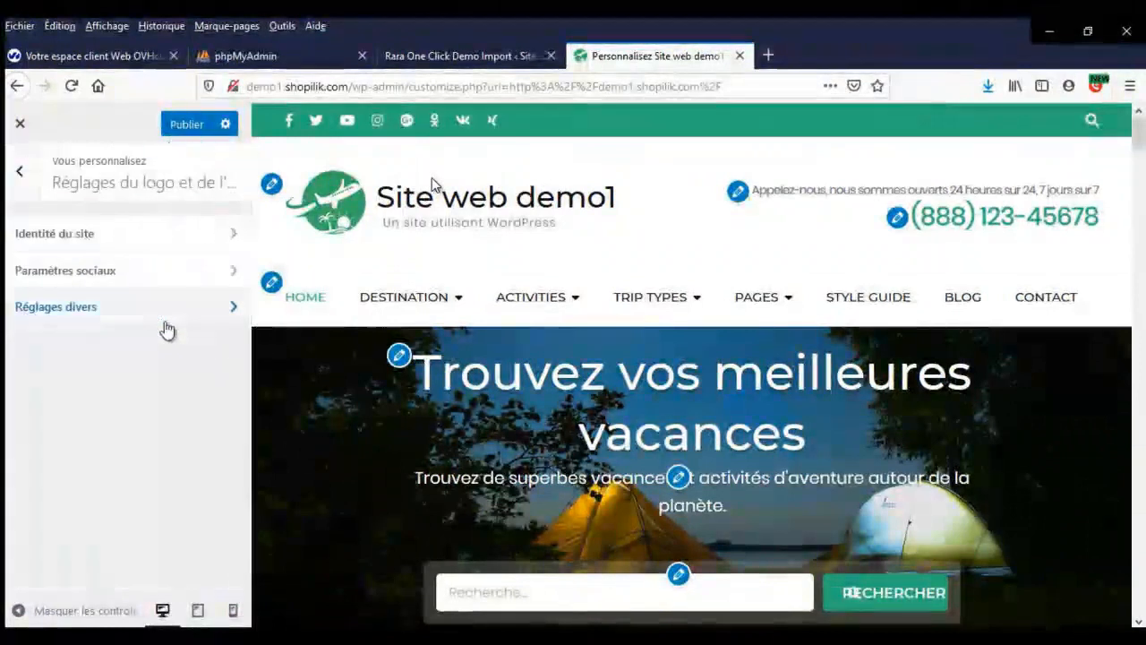
click(164, 236)
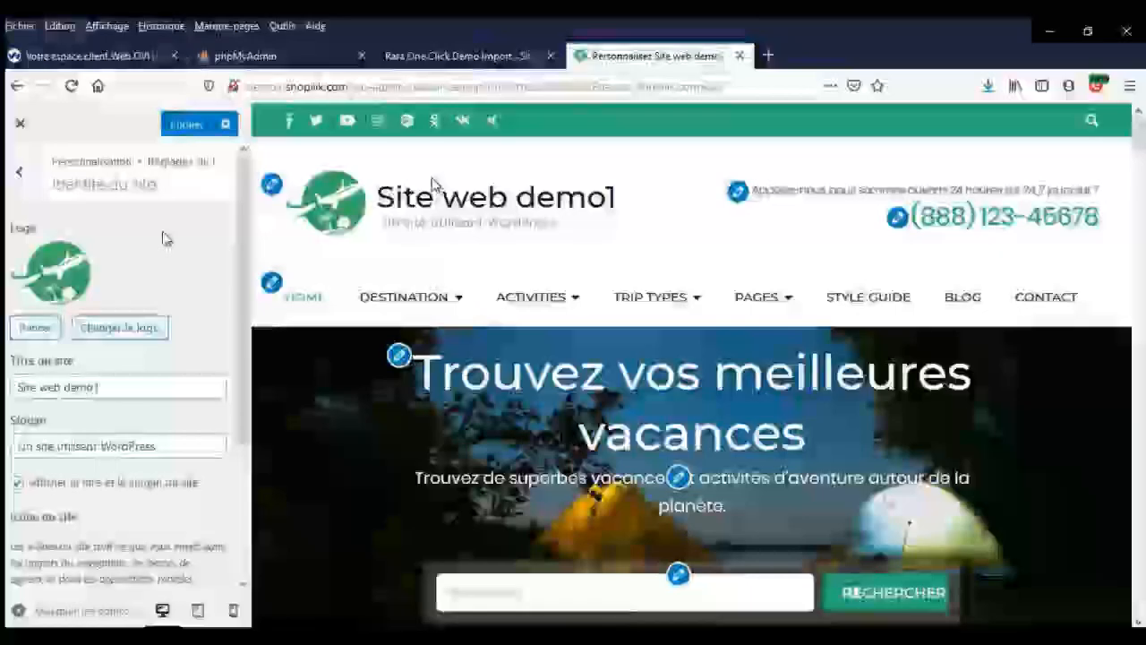
click(18, 484)
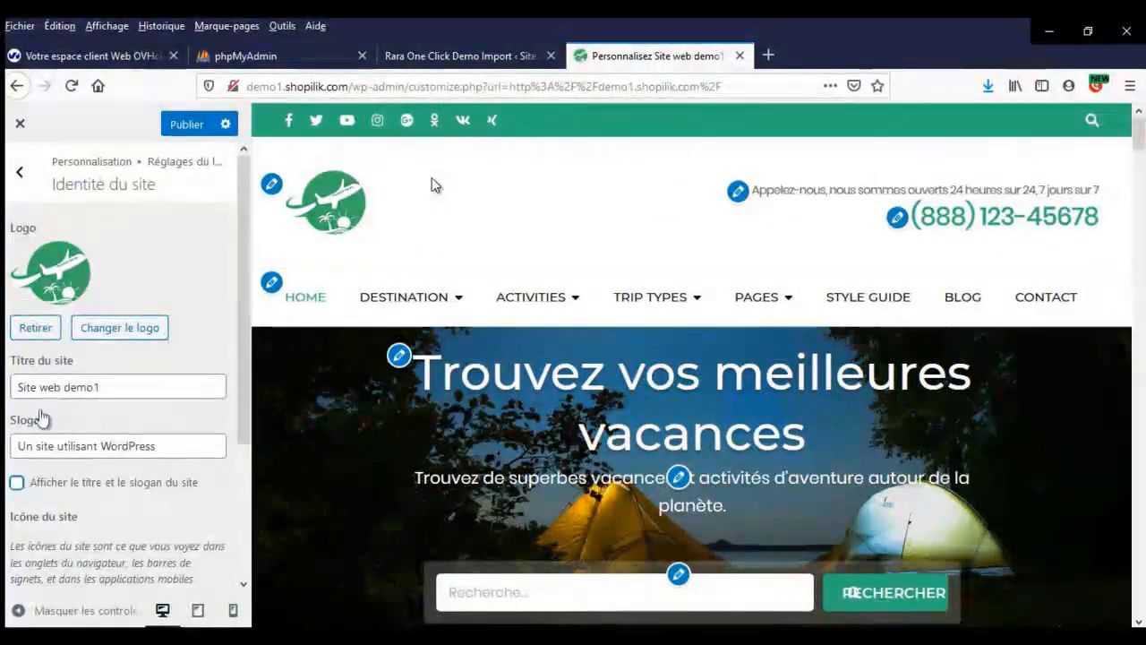
click(185, 125)
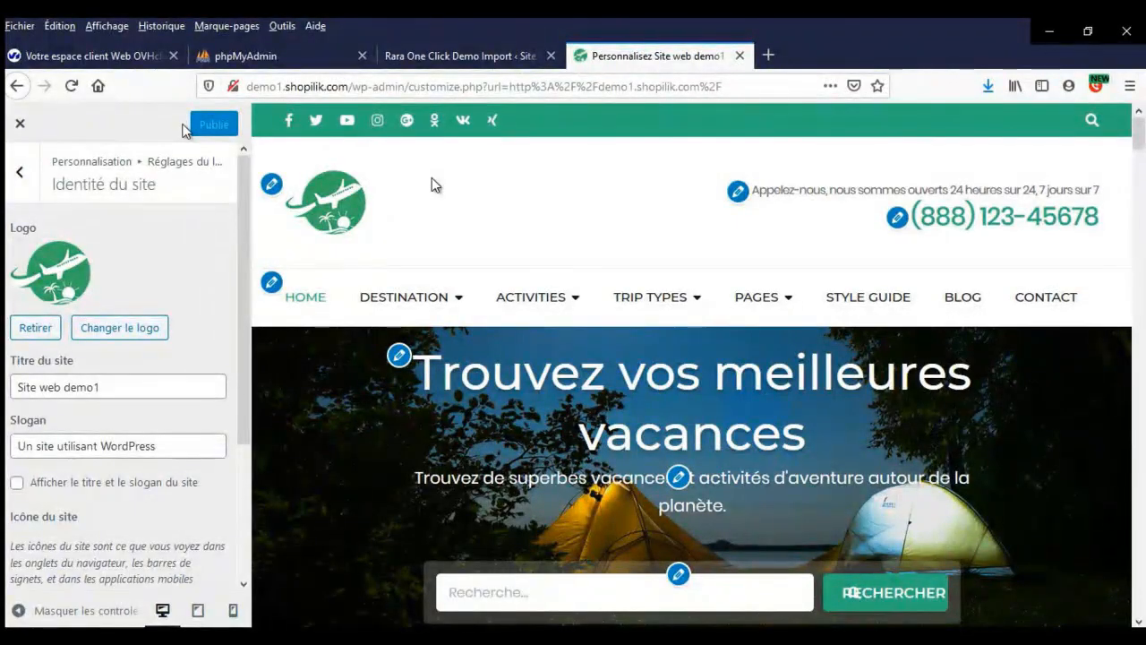
- Open canva.com in a new tab and start a new Logo design
click(769, 55)
text(canva.com)
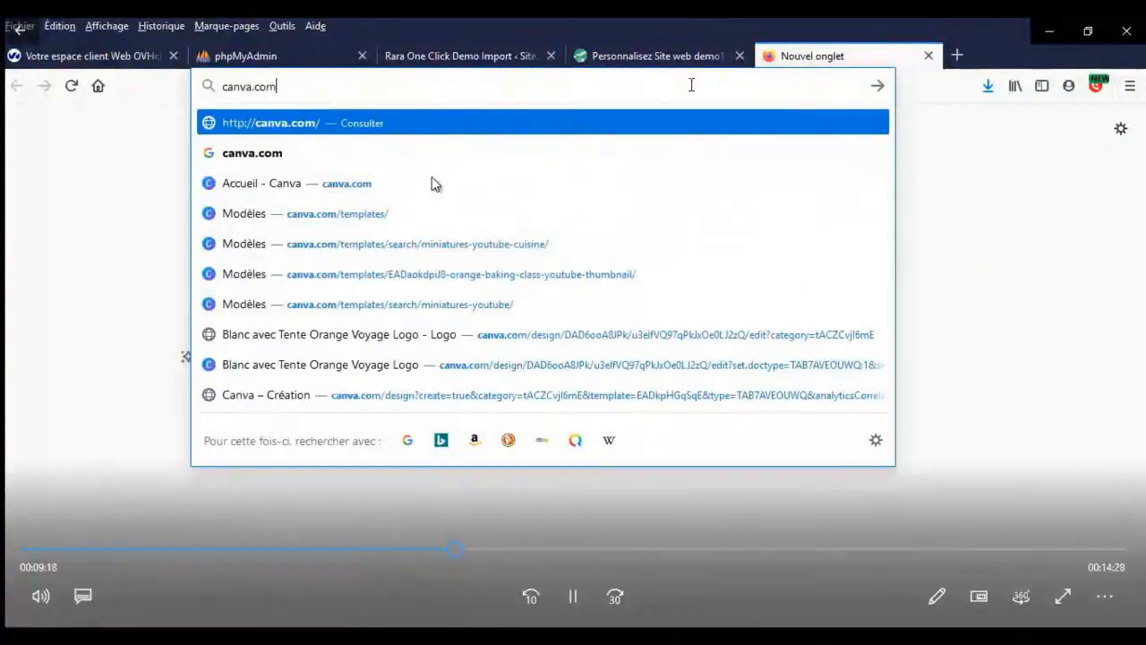
key(Return)
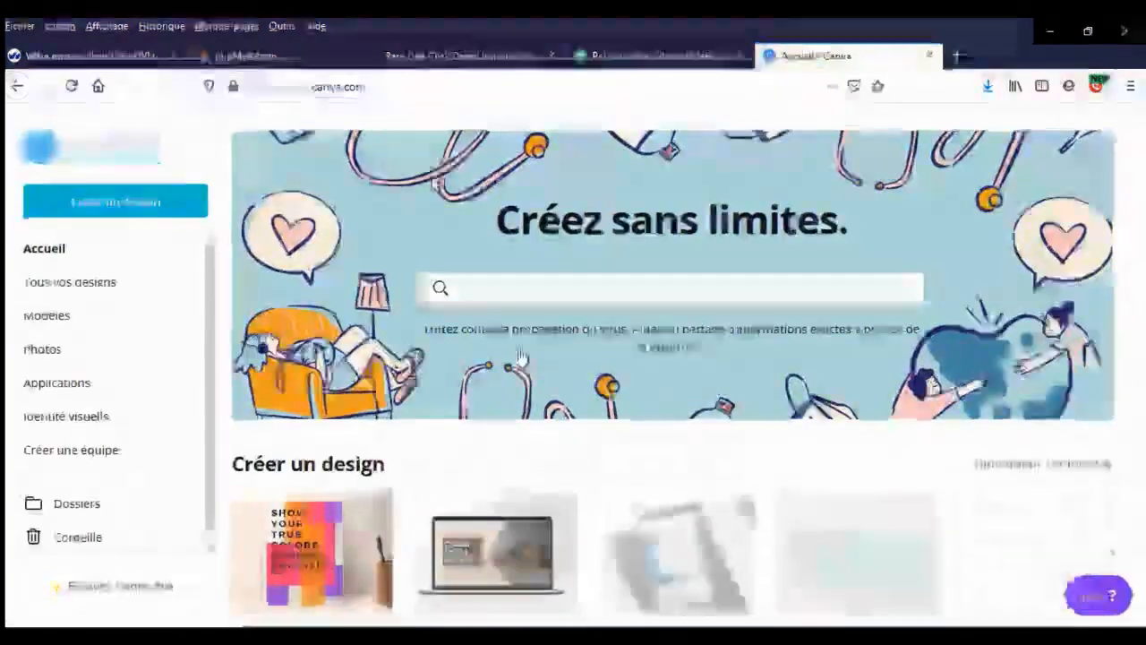
scroll(963, 488, down, 2)
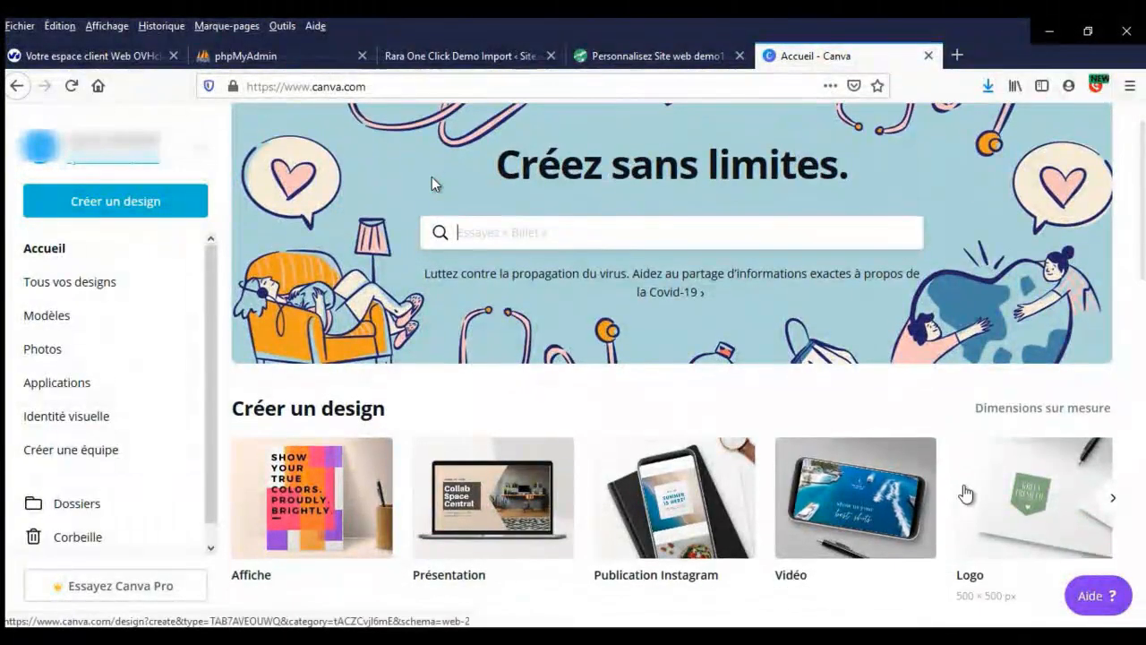
click(1115, 447)
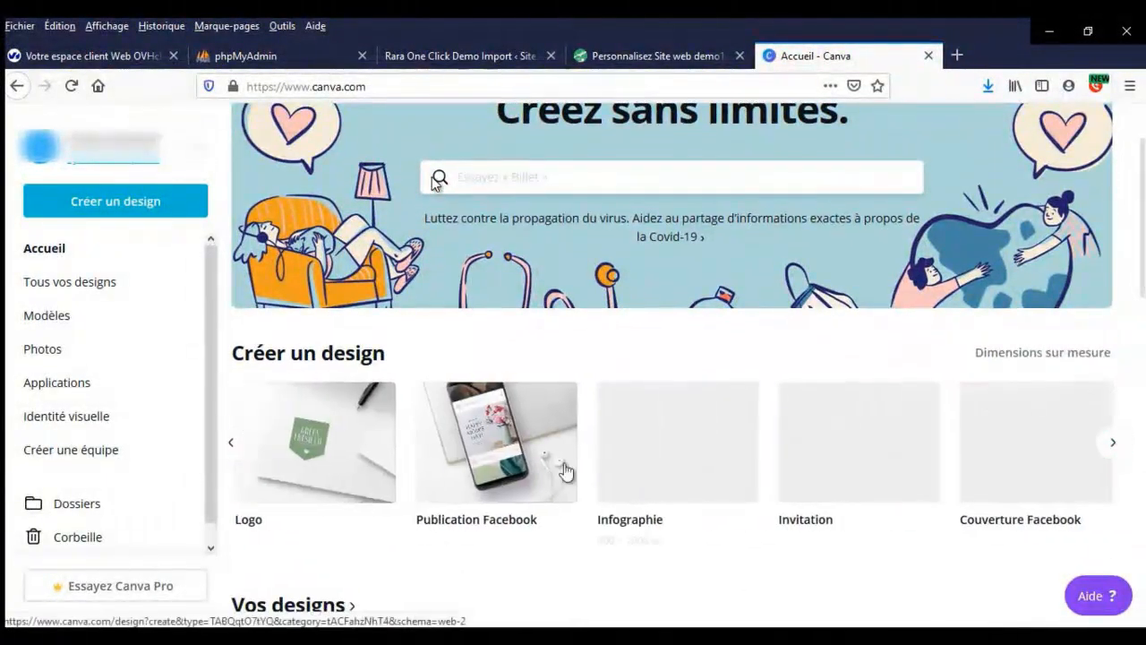
click(295, 430)
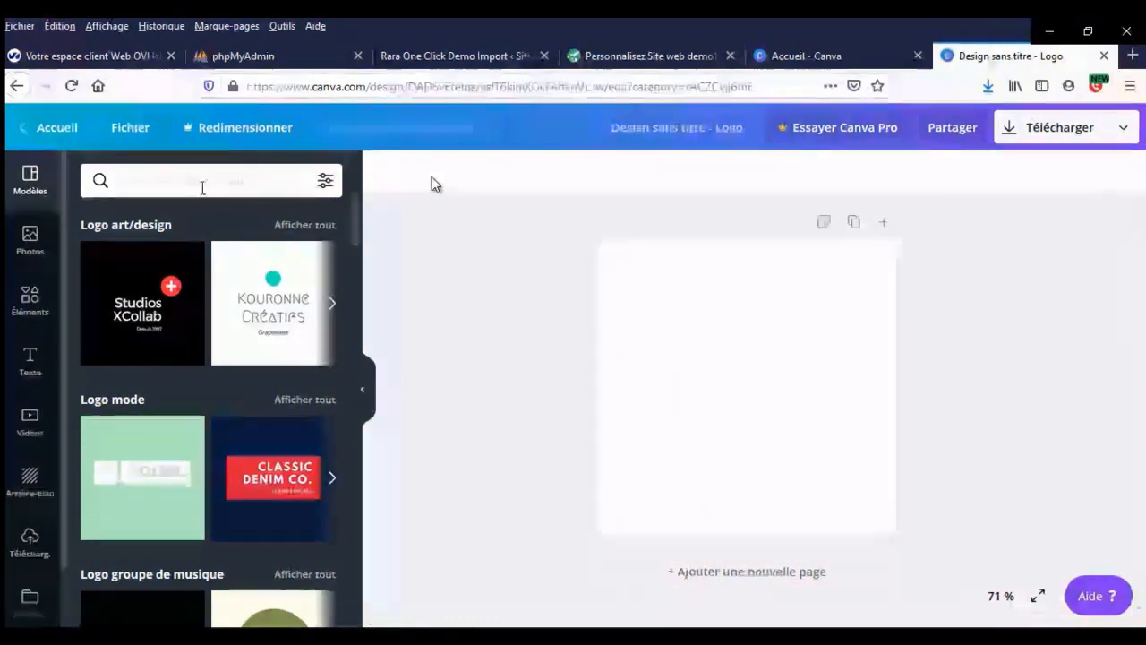
- Search templates for 'travel' and apply the Green Travel template to the logo
text(travel)
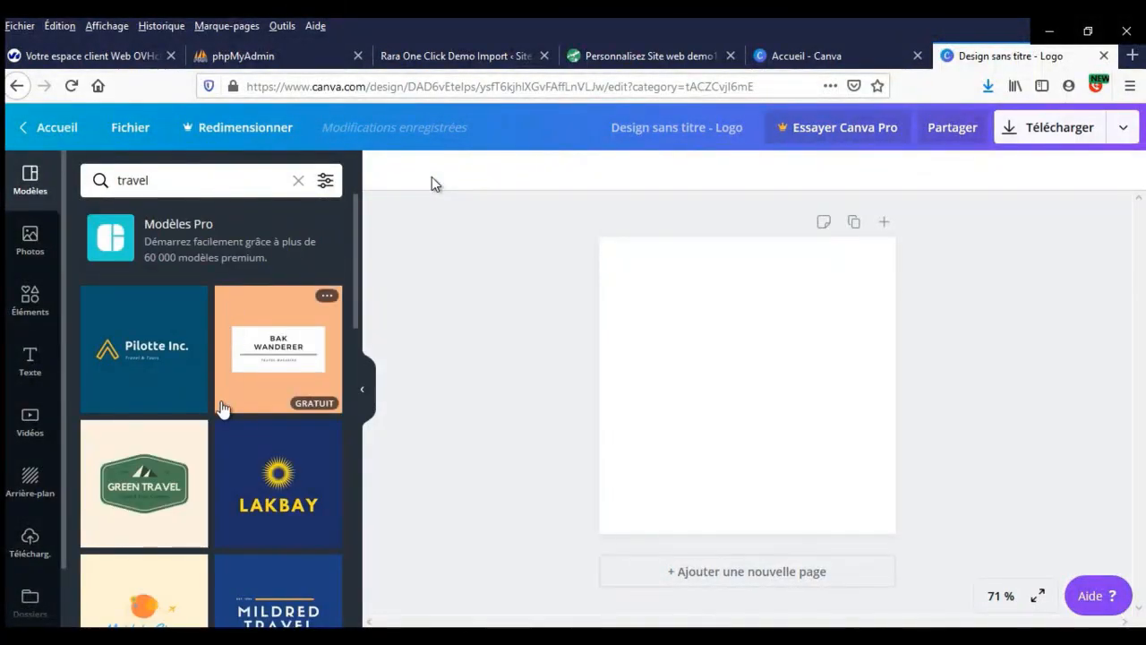
scroll(251, 434, down, 3)
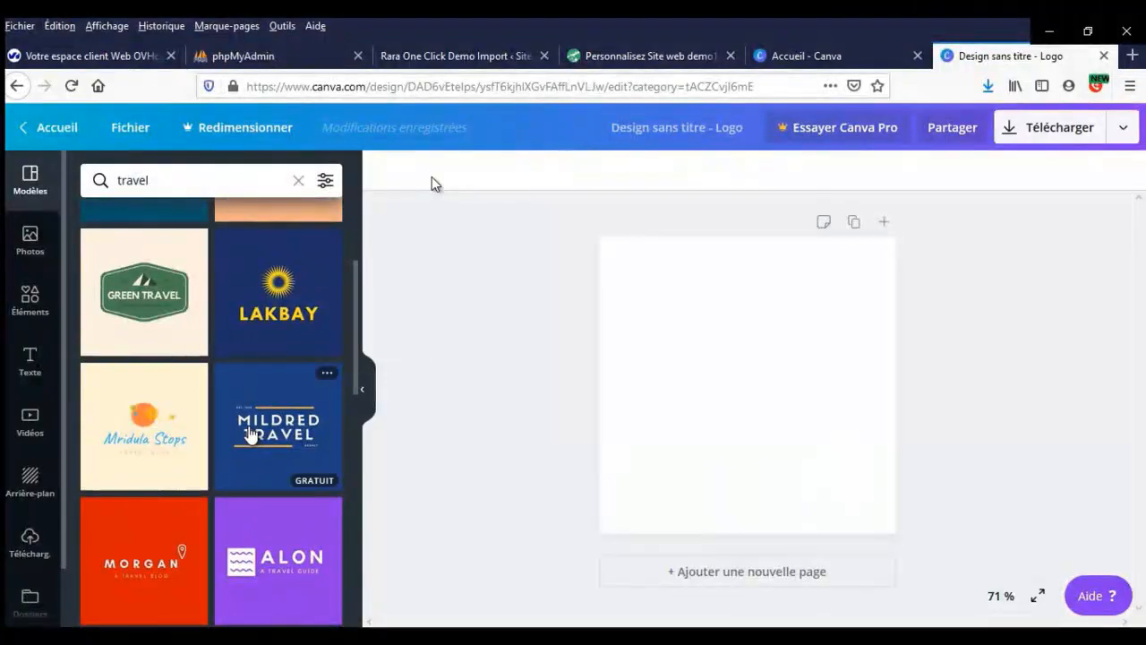
scroll(250, 434, down, 1)
scroll(251, 434, down, 8)
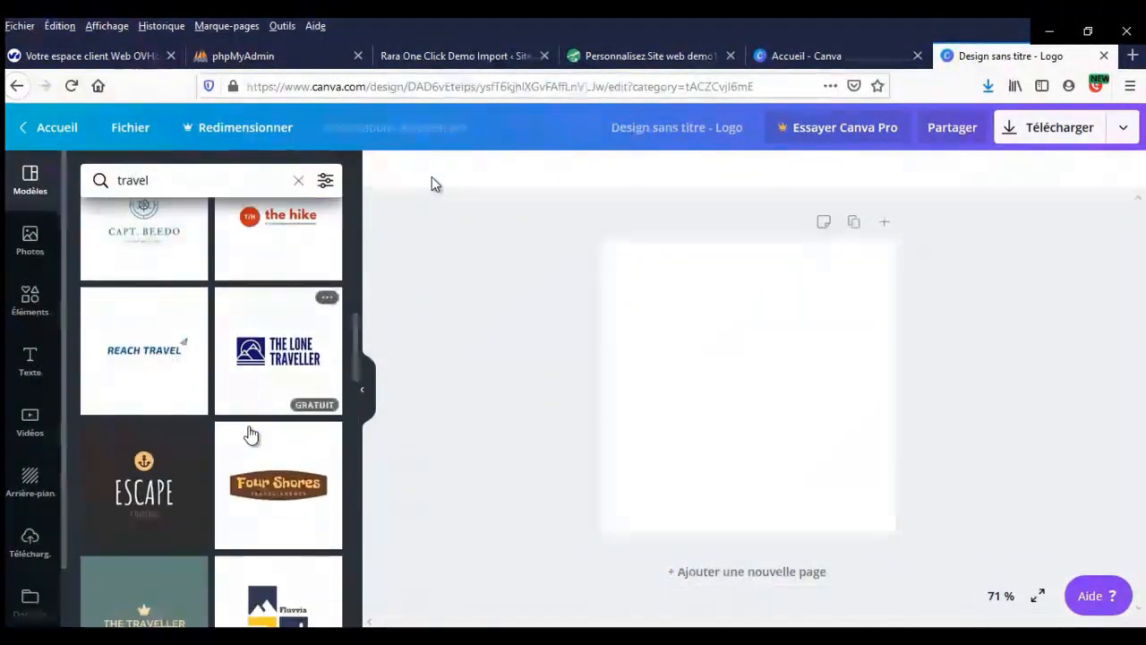
scroll(250, 434, down, 3)
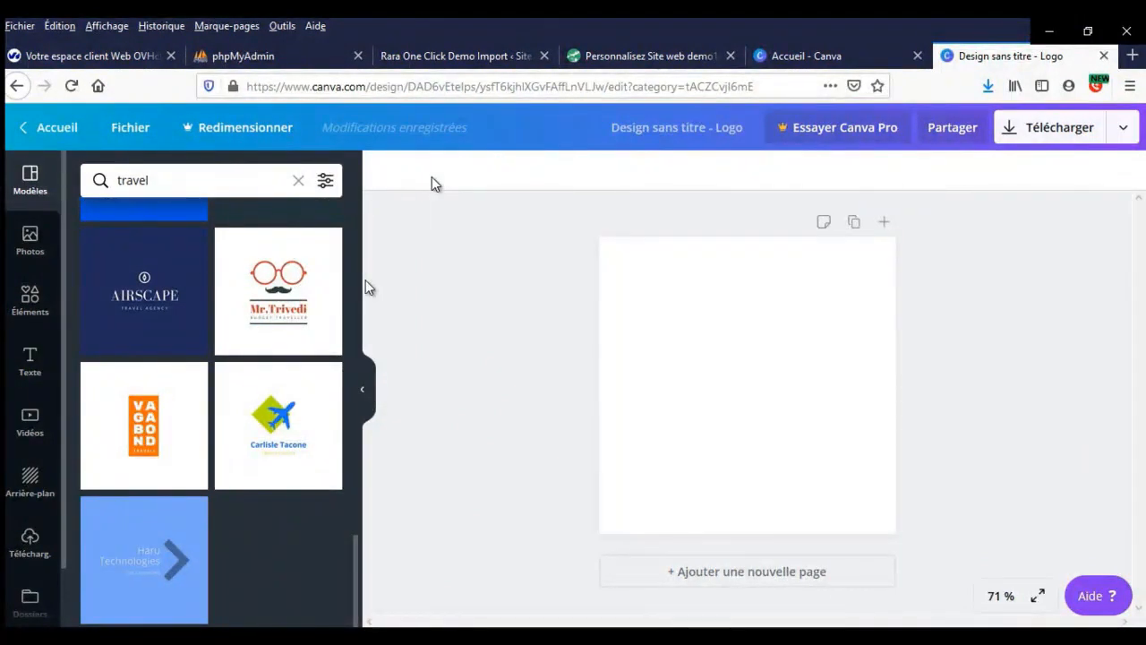
scroll(287, 367, up, 10)
scroll(286, 367, up, 3)
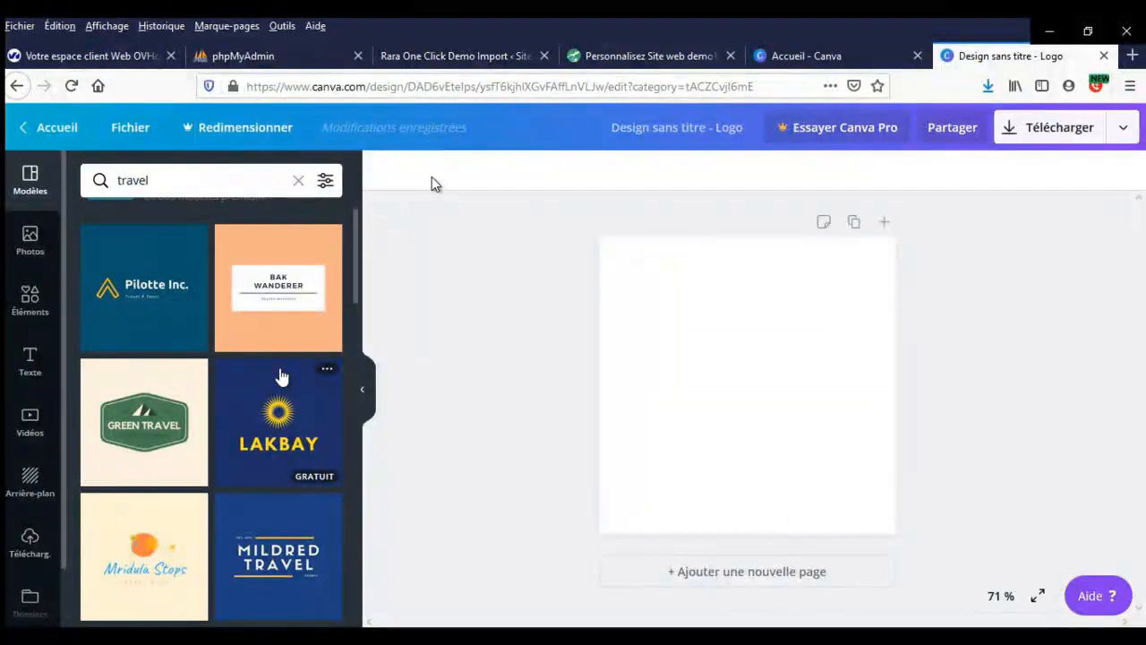
click(164, 424)
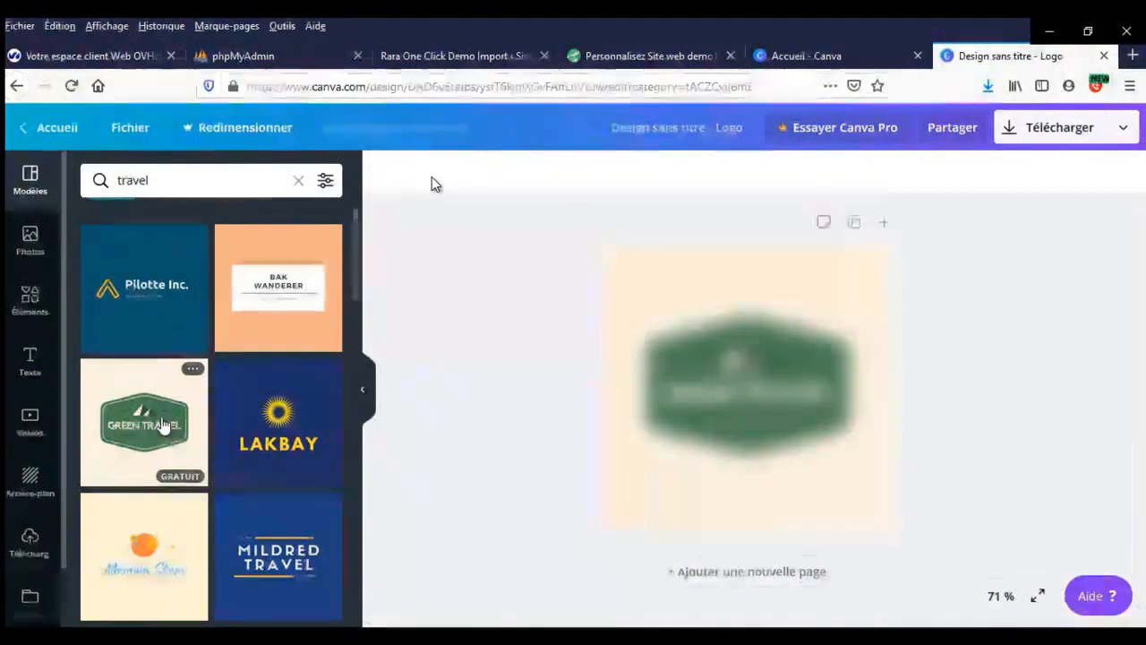
- Replace the GREEN TRAVEL wording with 'FDALA VOYAGE' at text size 24
double_click(691, 394)
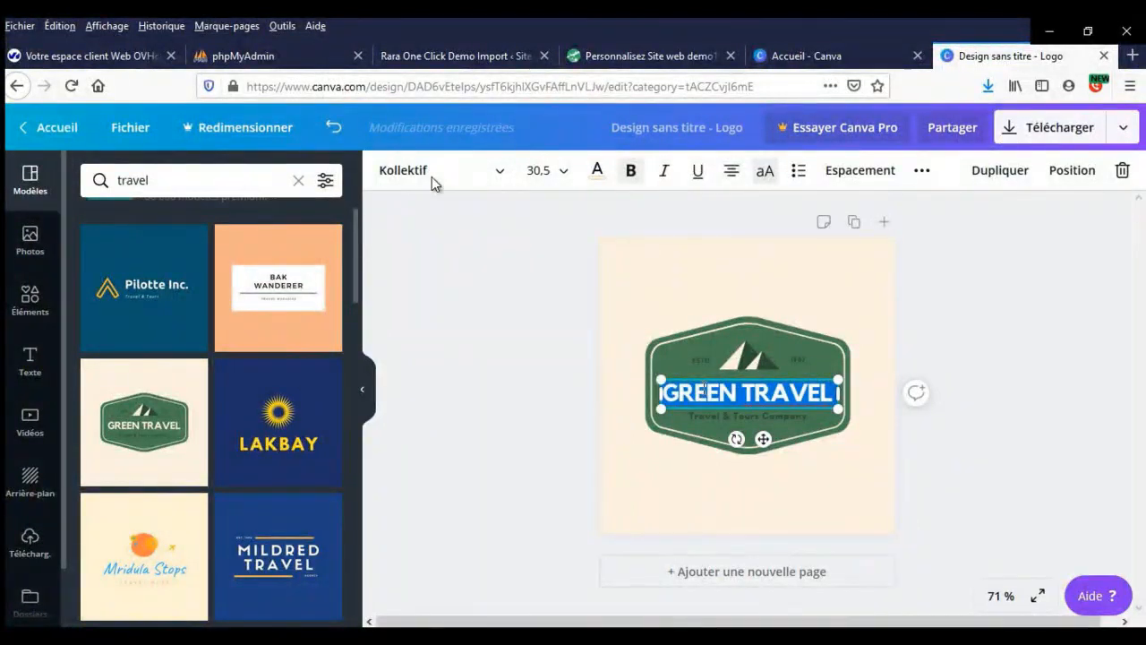
text(FDALA VOYAGE)
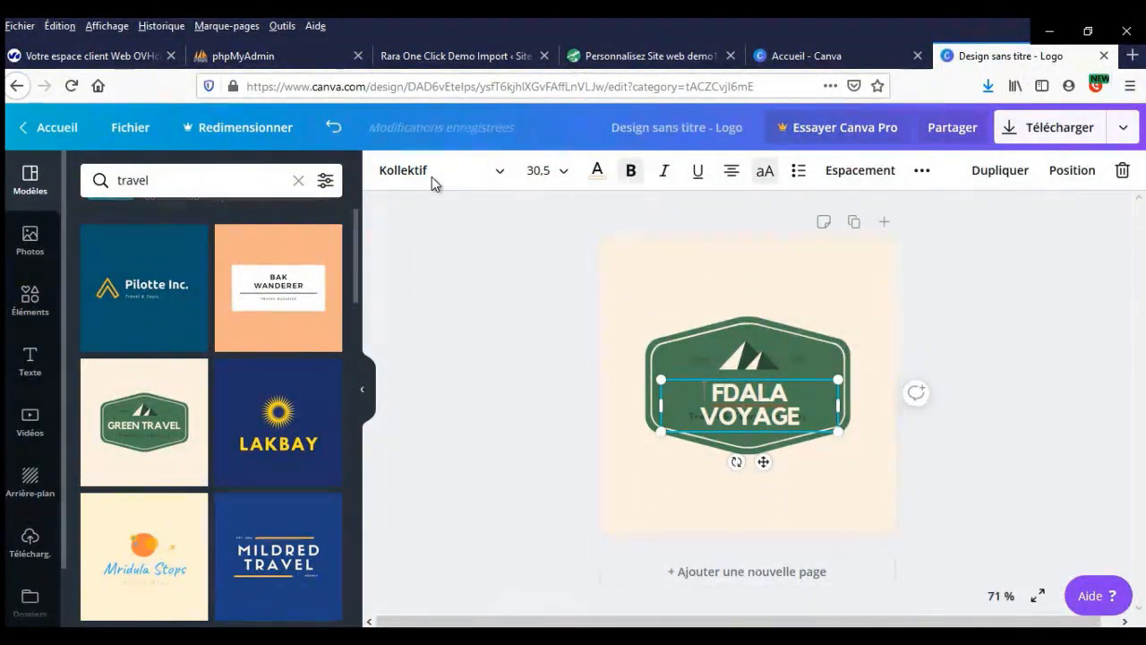
click(563, 172)
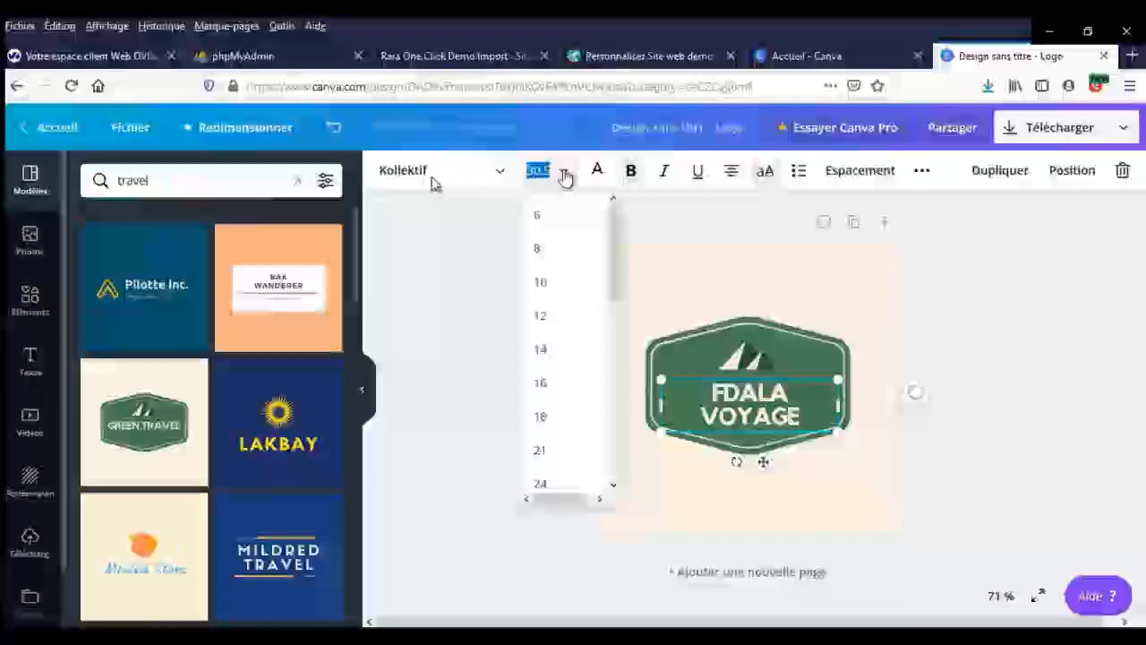
click(555, 484)
click(444, 362)
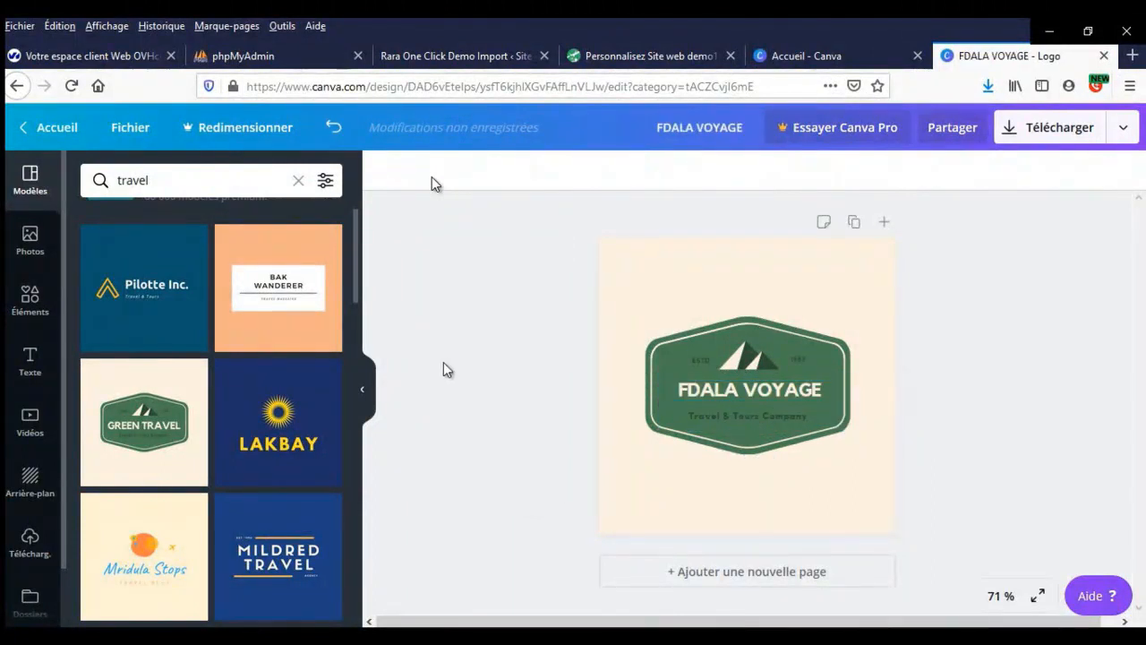
- Delete the small side text and the Travel & Tours Company tagline
click(705, 360)
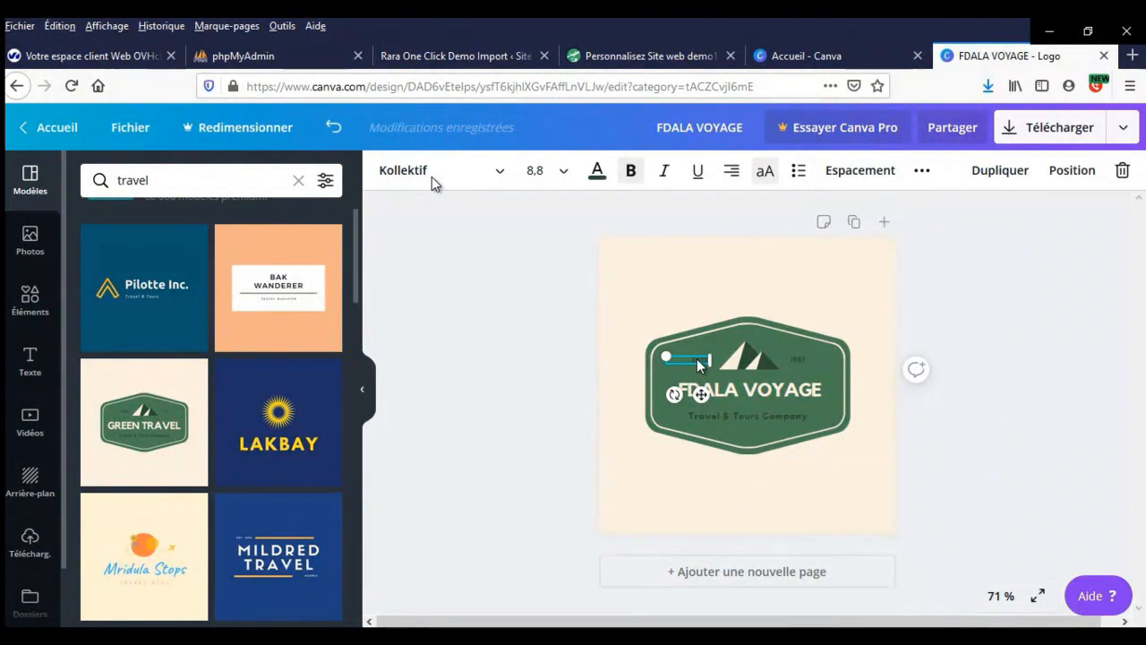
drag(697, 360, 800, 356)
key(Delete)
click(742, 415)
key(Delete)
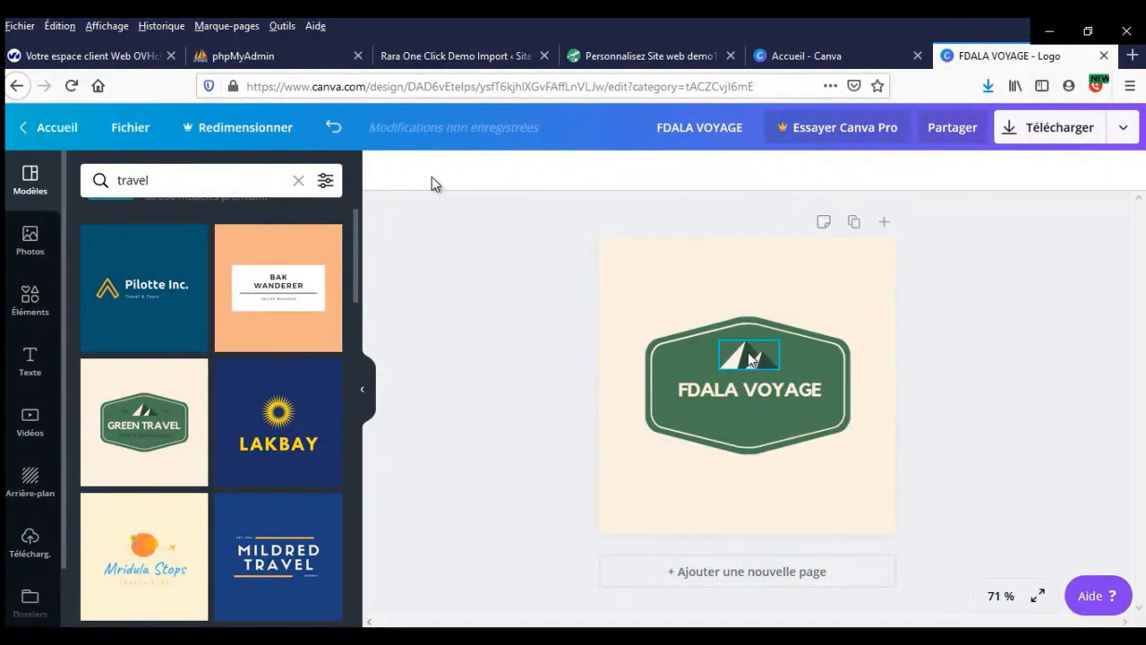
- Enlarge the mountain graphic and move it down onto the badge centre
click(750, 358)
drag(721, 340, 764, 404)
click(549, 373)
click(765, 390)
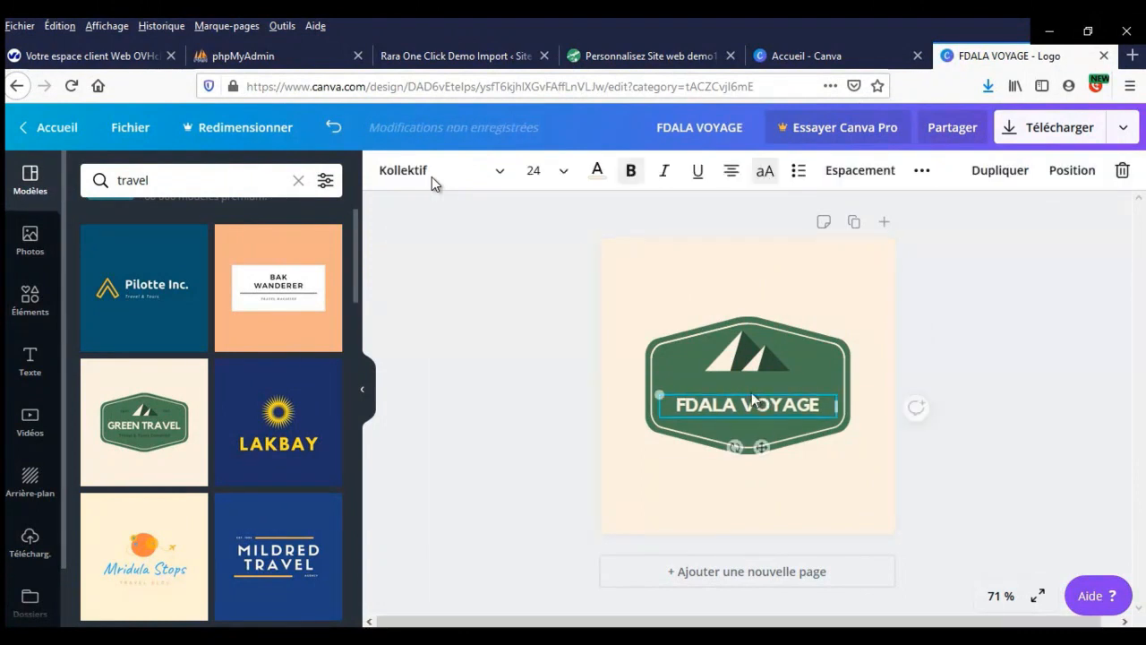
click(748, 363)
mouse_move(744, 358)
mouse_down()
mouse_move(743, 374)
mouse_move(690, 335)
mouse_move(730, 366)
mouse_up()
click(499, 369)
- Recolour the badge shape light green
double_click(819, 362)
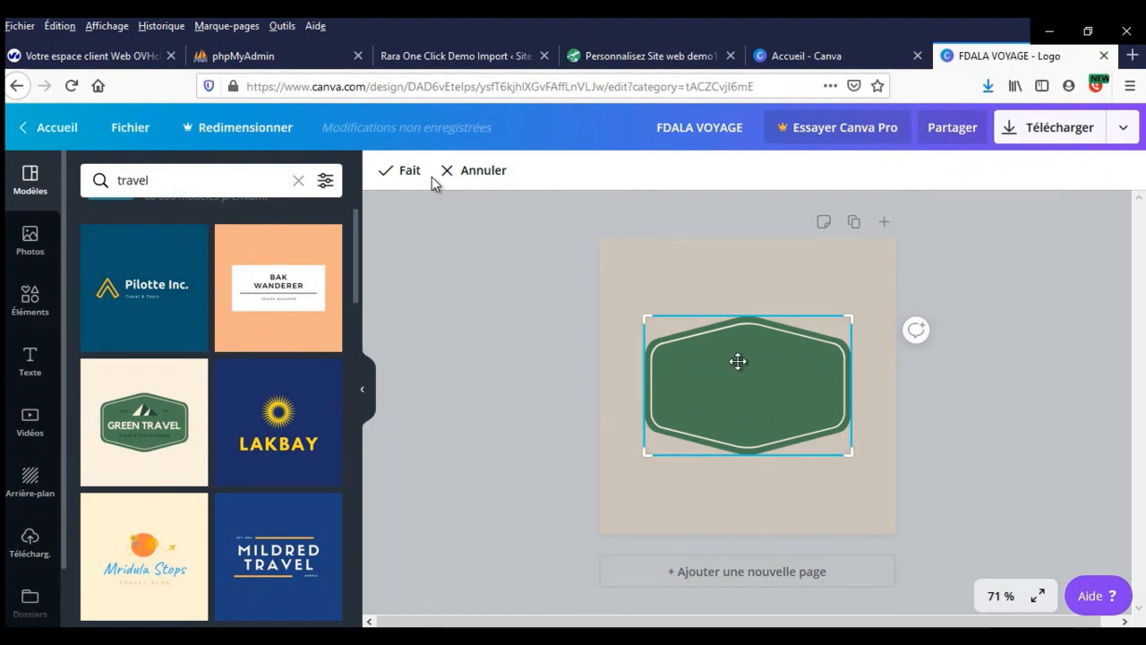
click(421, 172)
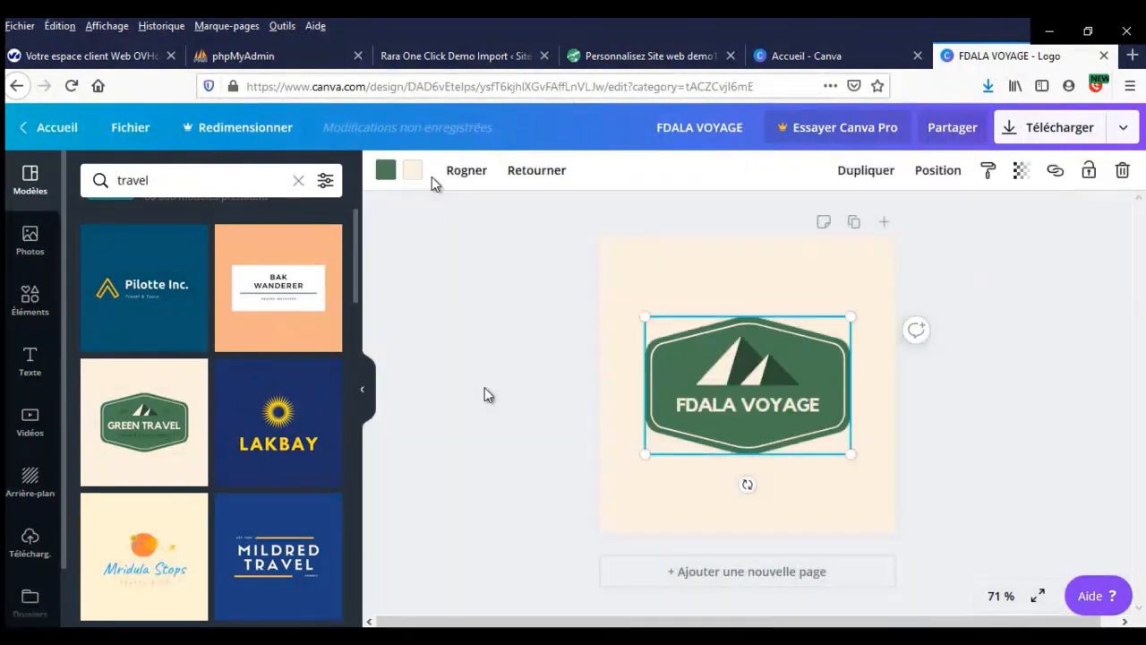
click(815, 376)
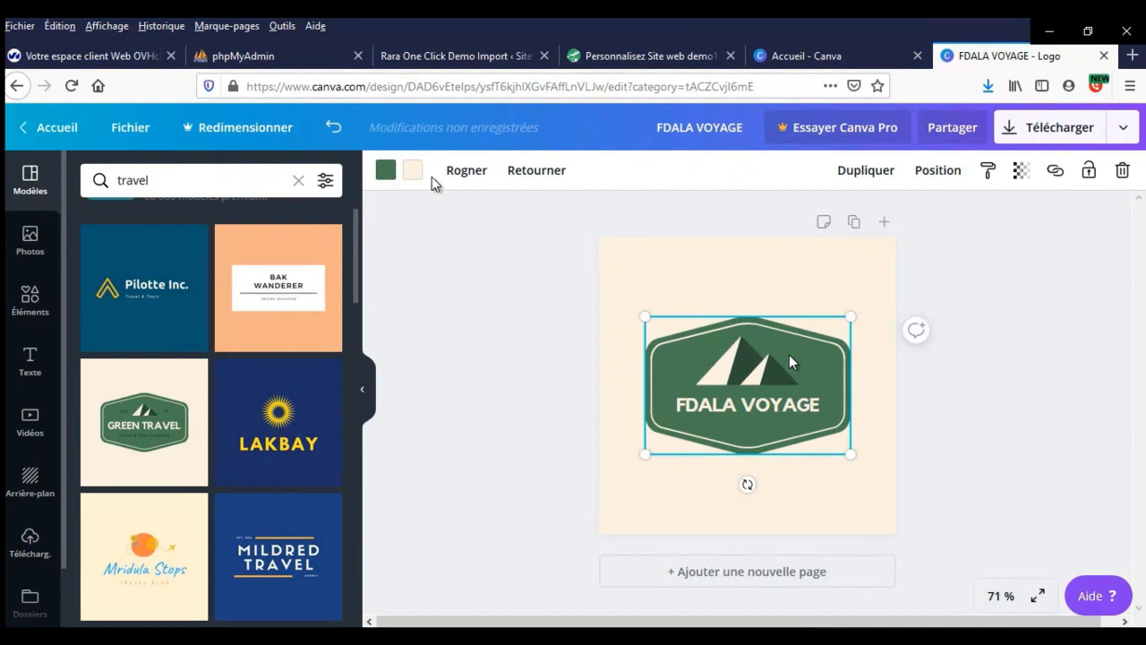
click(387, 172)
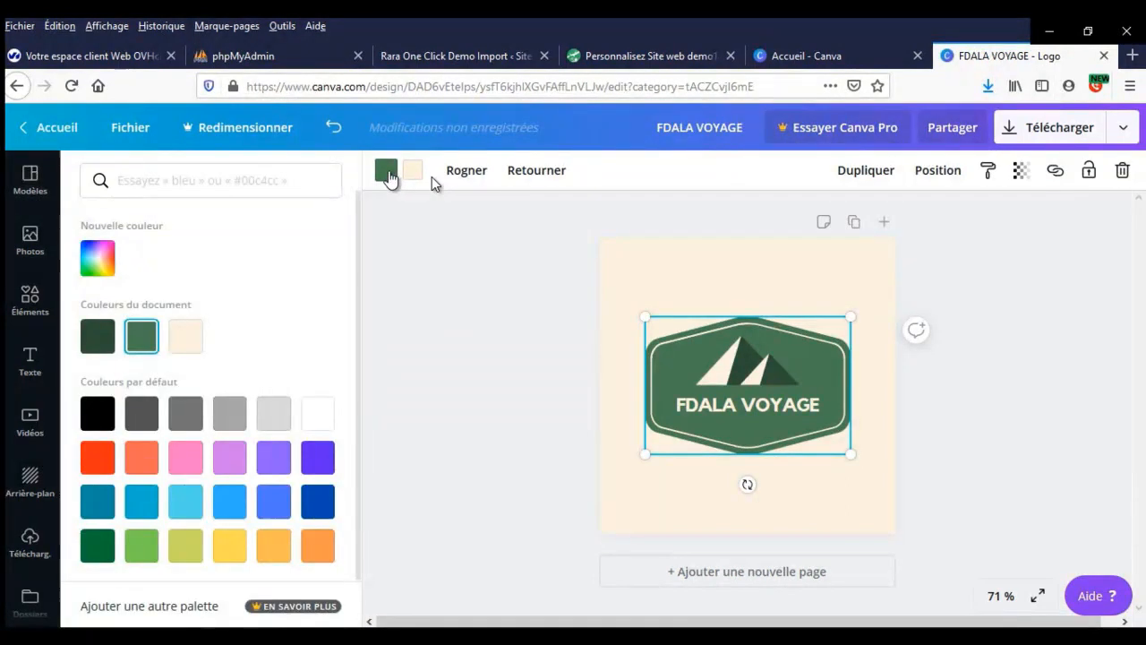
click(626, 59)
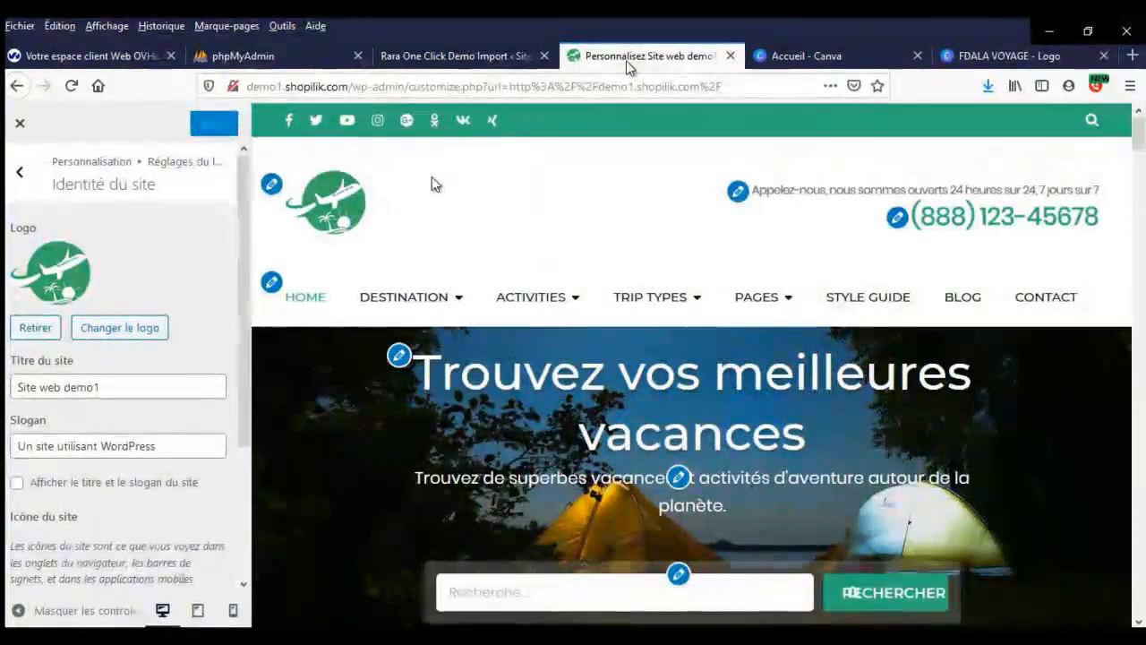
click(1004, 60)
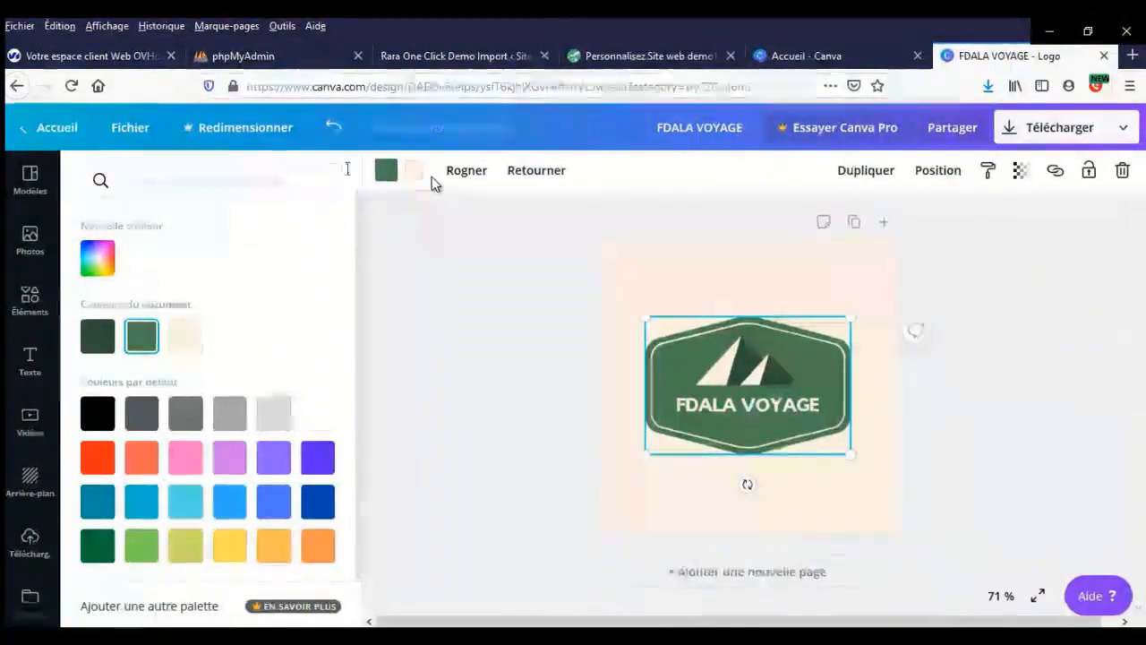
click(141, 546)
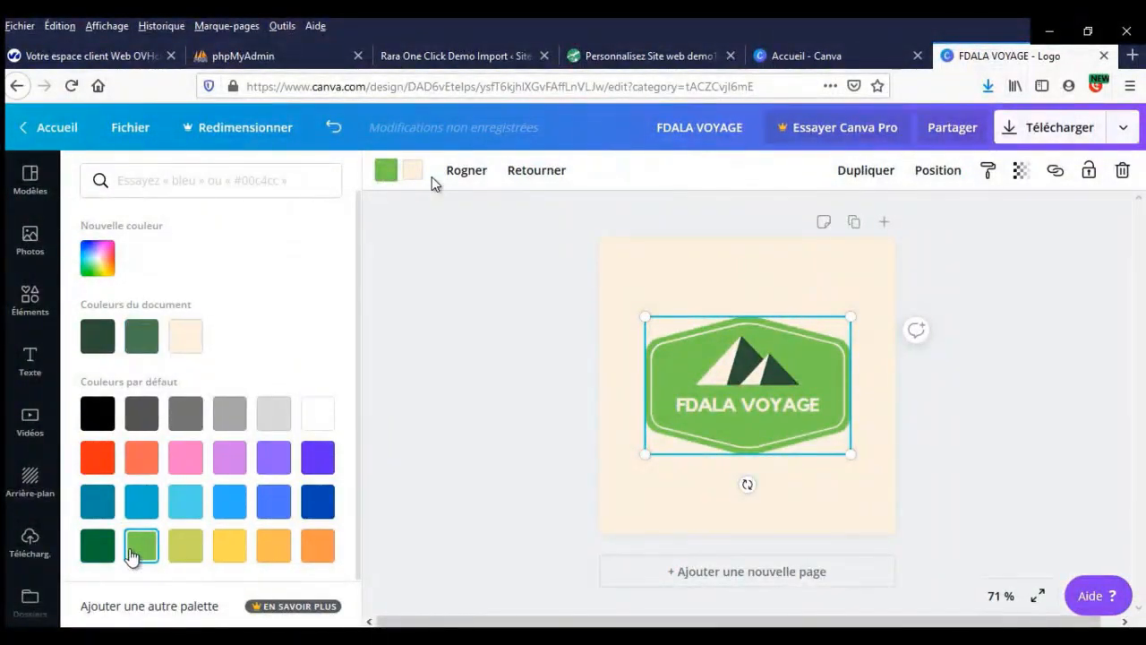
click(755, 361)
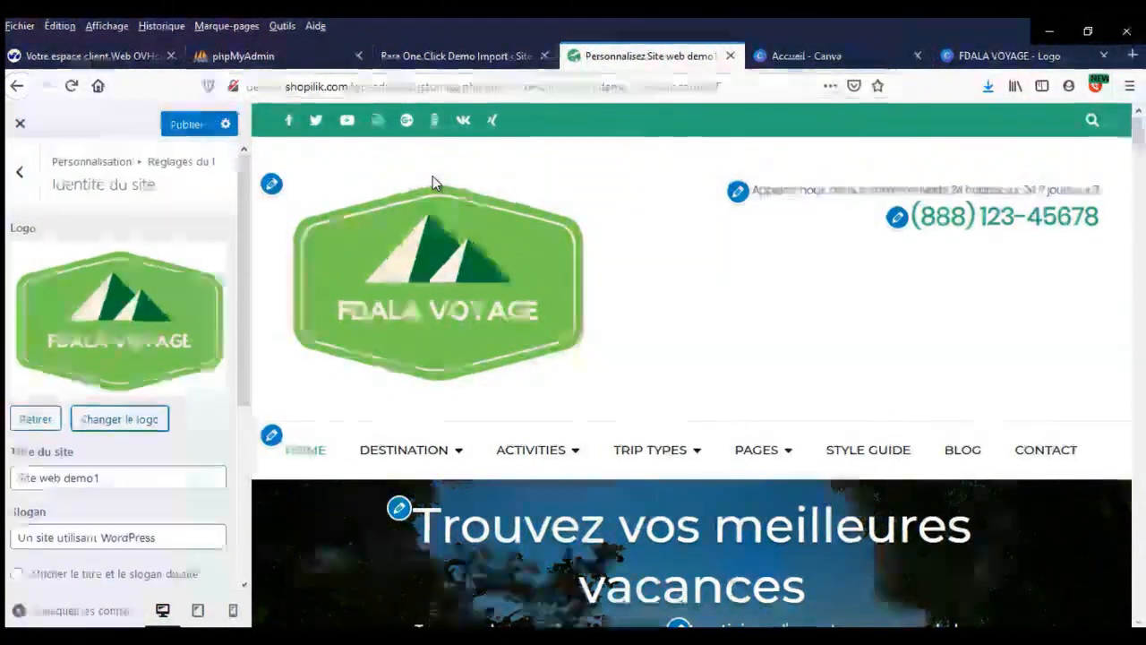
- Upload FDALA VOYAGE.png from Téléchargements to an online image resizer
key(F9)
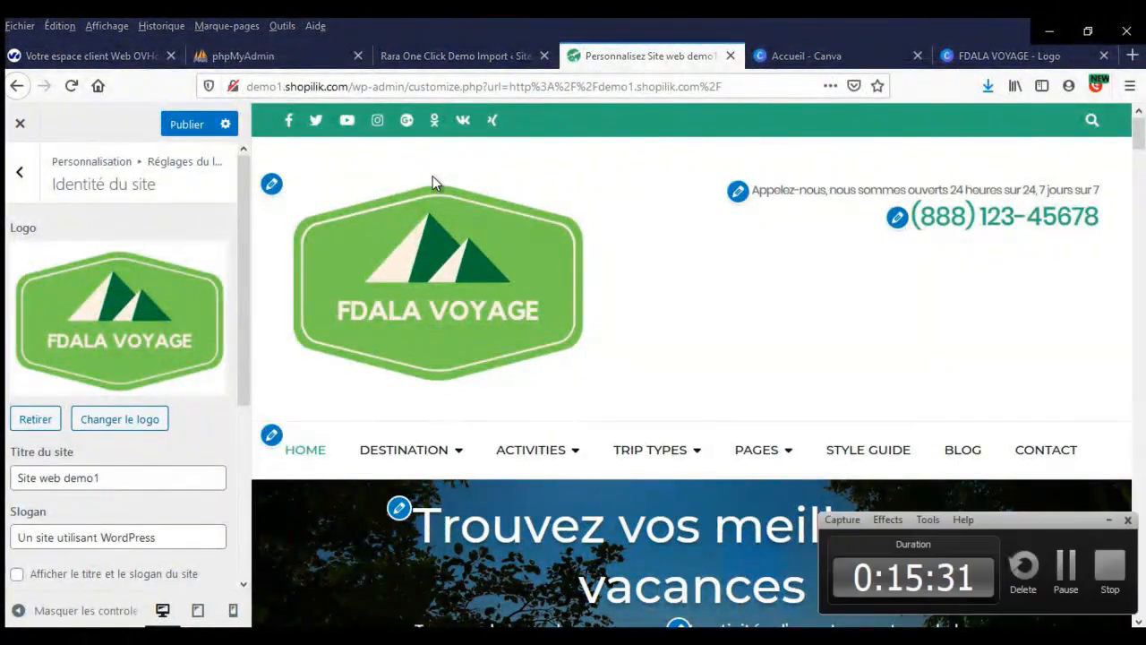
click(1066, 555)
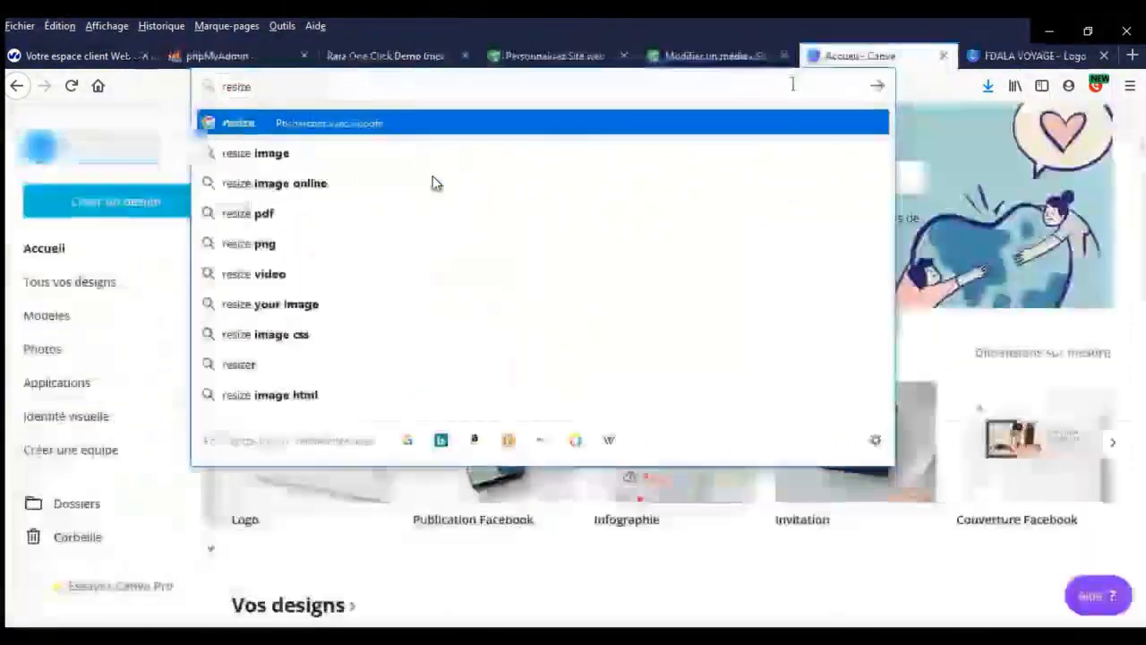
key(Down)
key(Down)
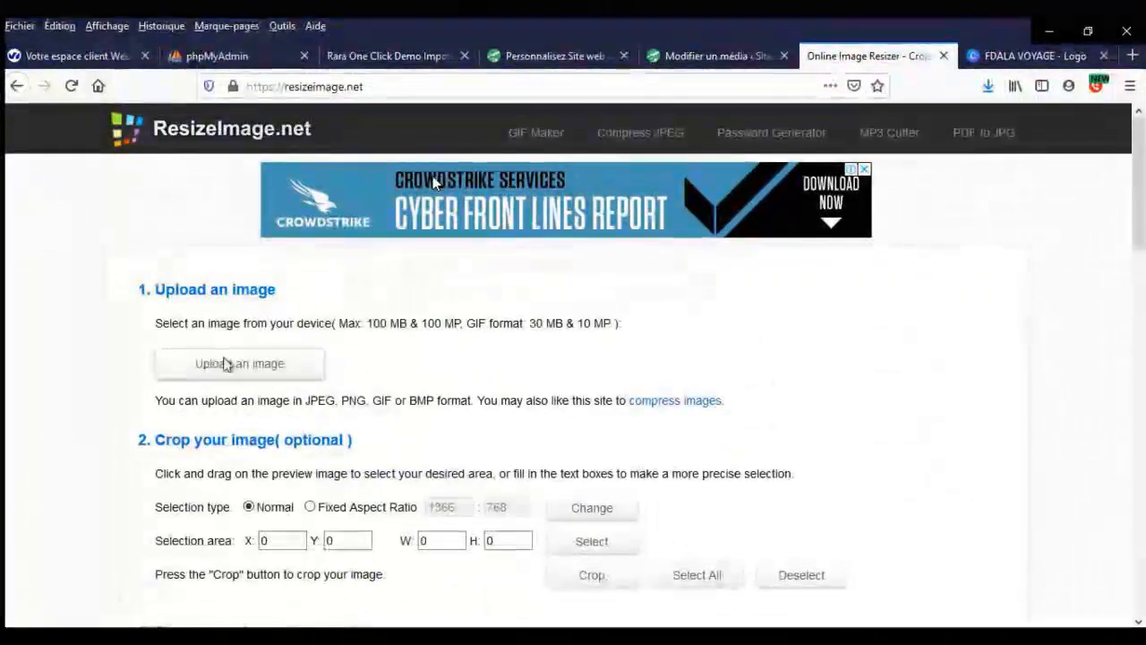
click(227, 364)
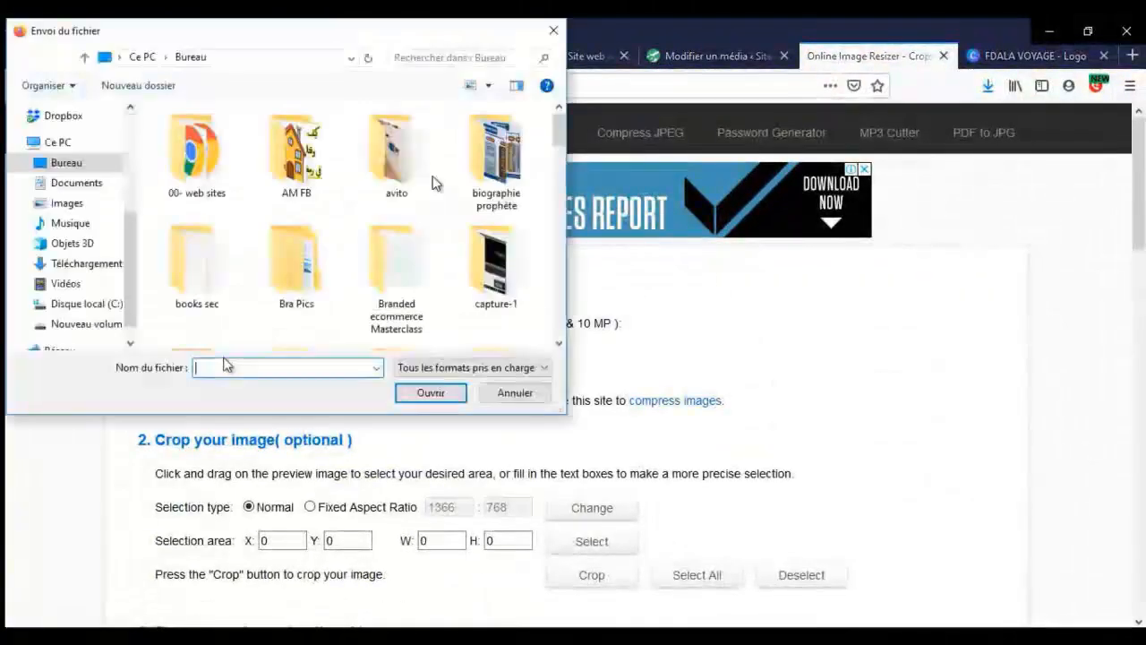
click(99, 264)
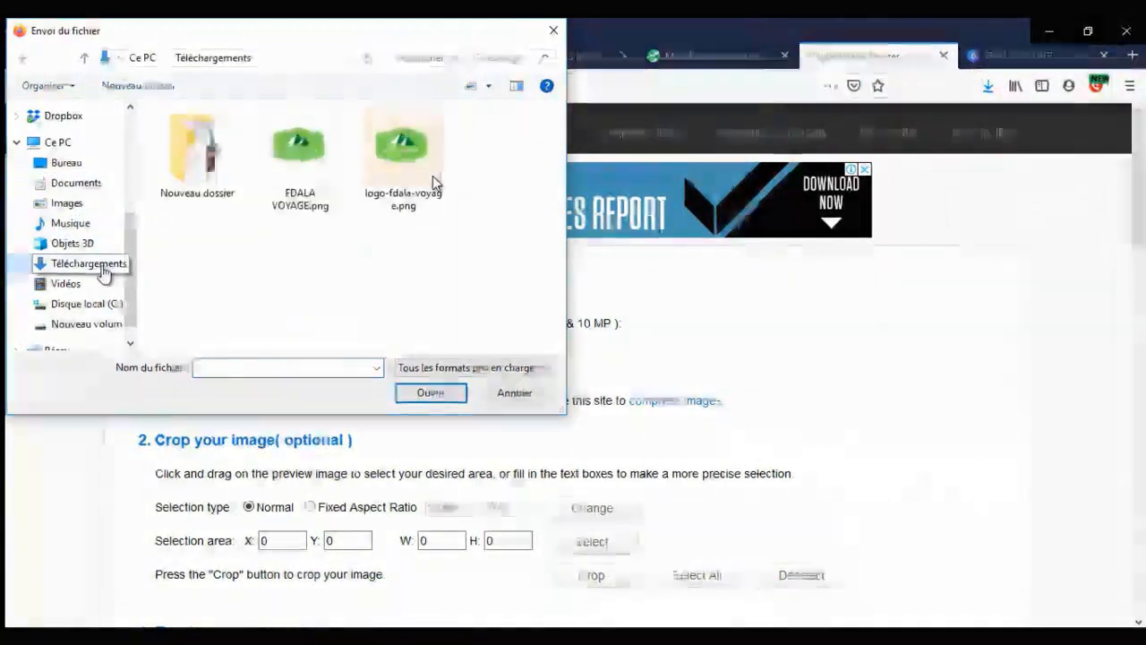
double_click(306, 175)
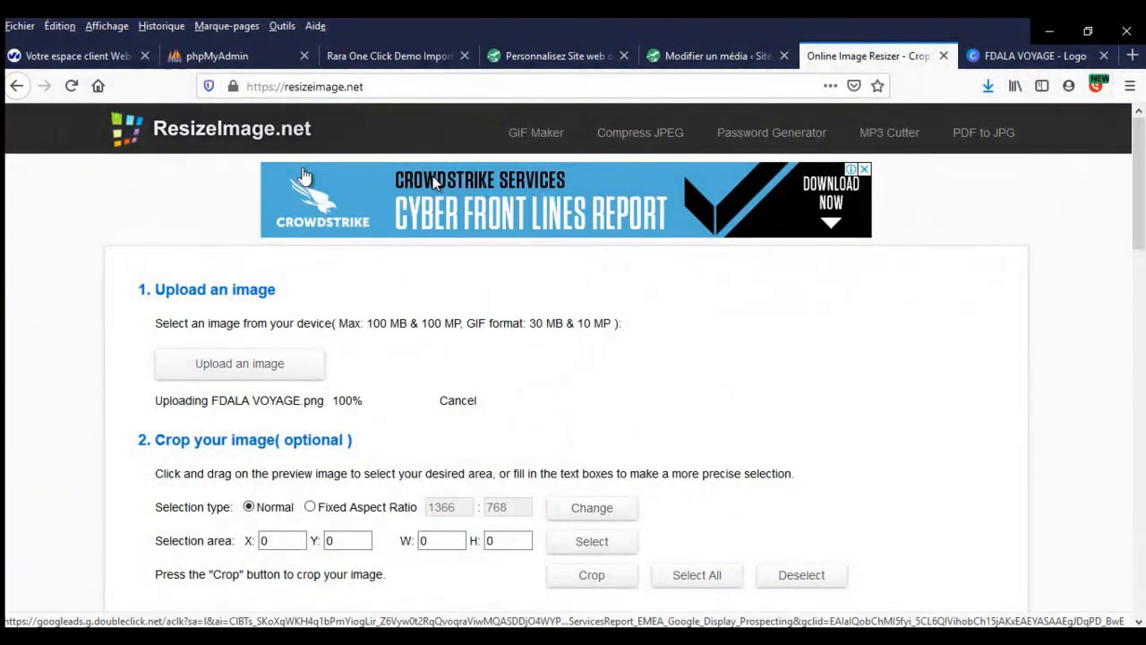
- Resize the logo to 200×200 px PNG and download it as fdala-voyage.png
scroll(490, 309, down, 6)
scroll(587, 339, down, 5)
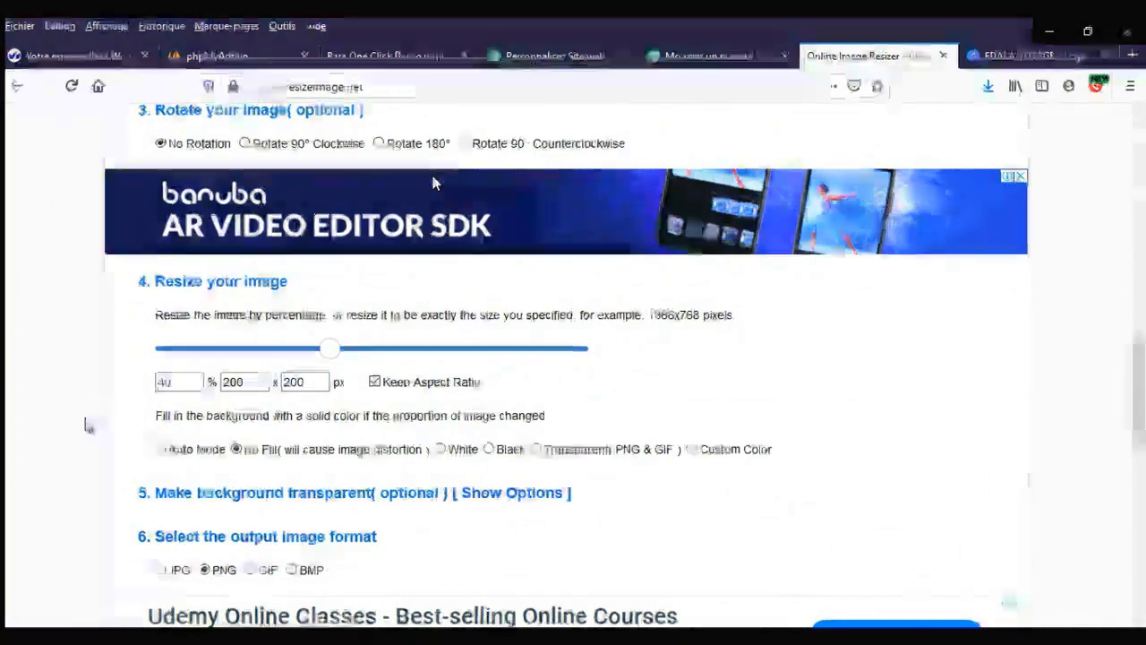
scroll(83, 422, down, 5)
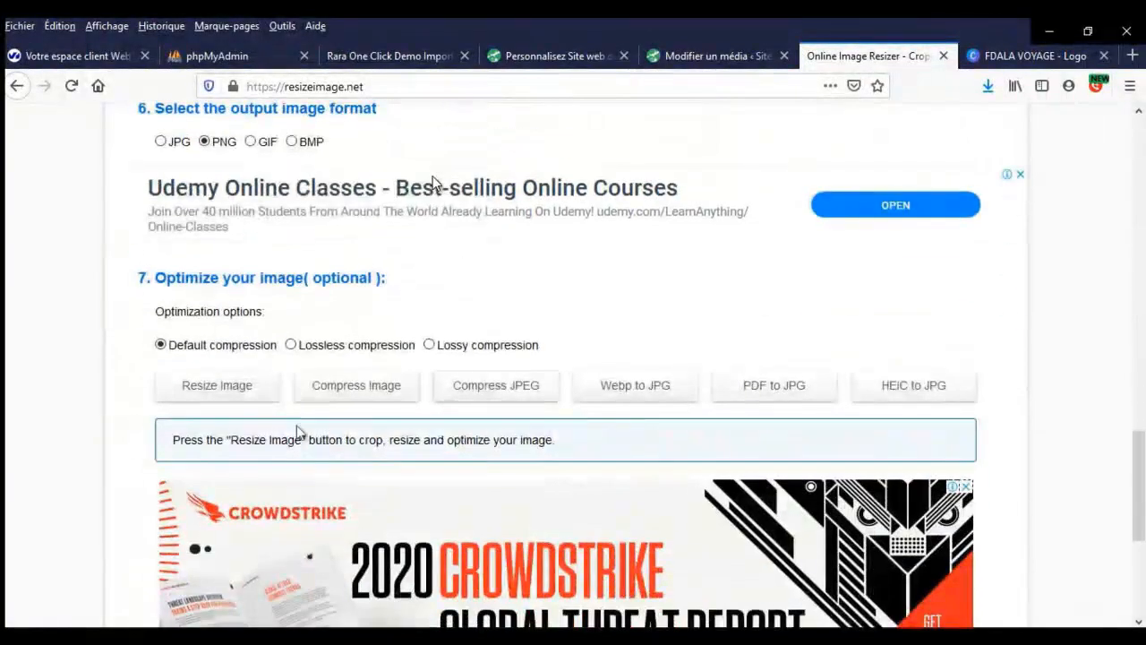
click(237, 392)
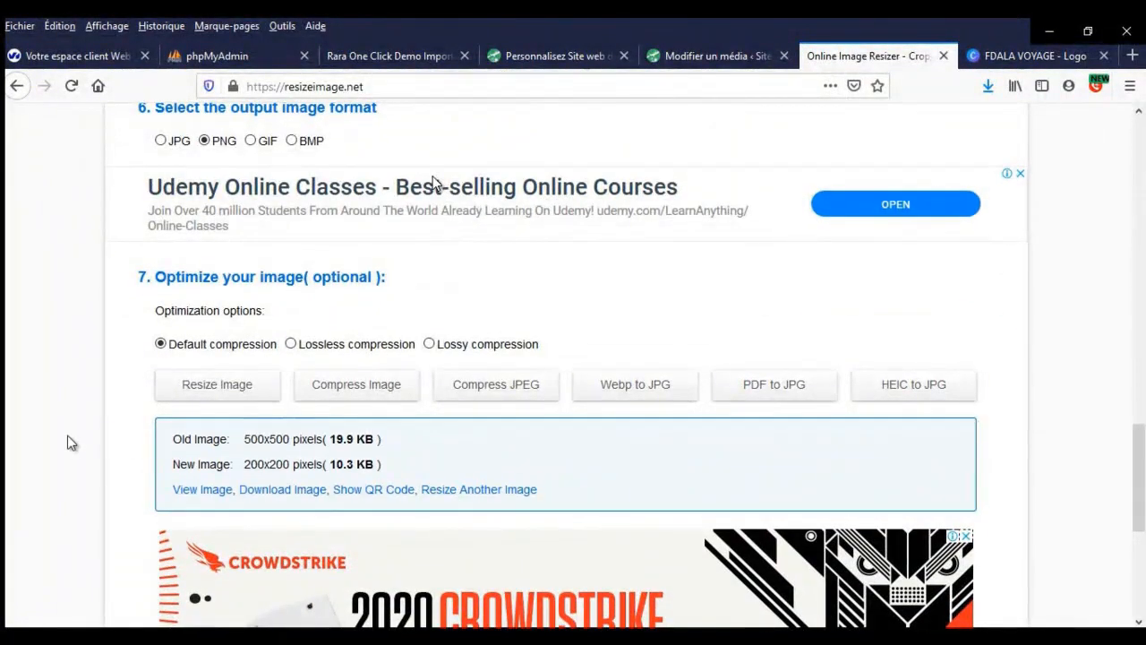
scroll(72, 439, down, 2)
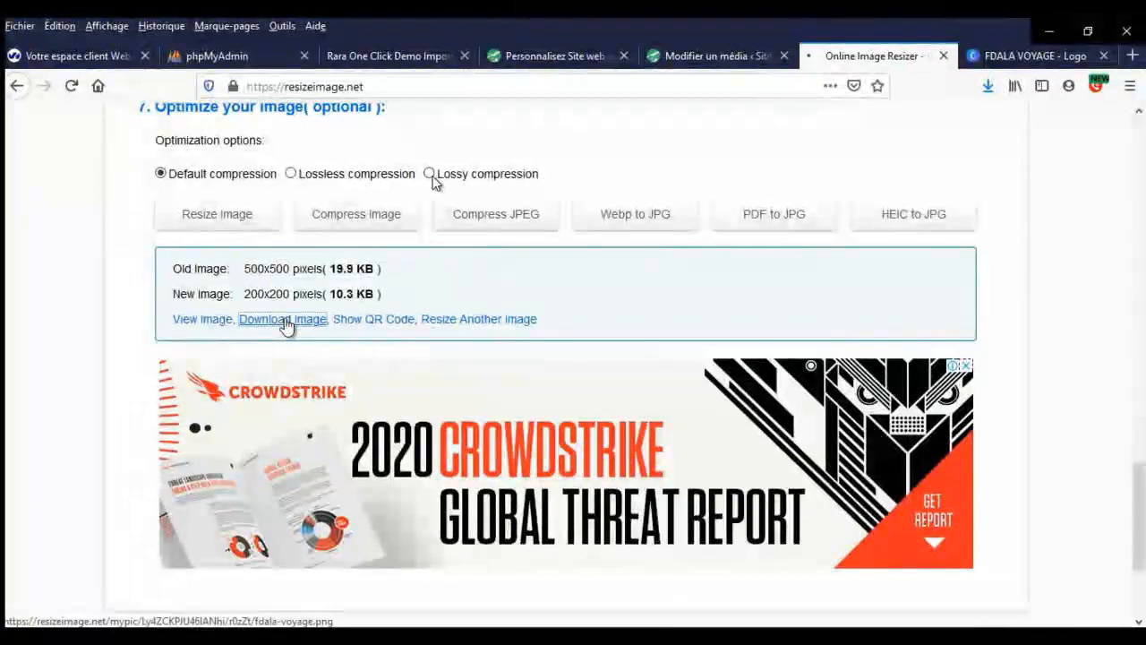
click(285, 322)
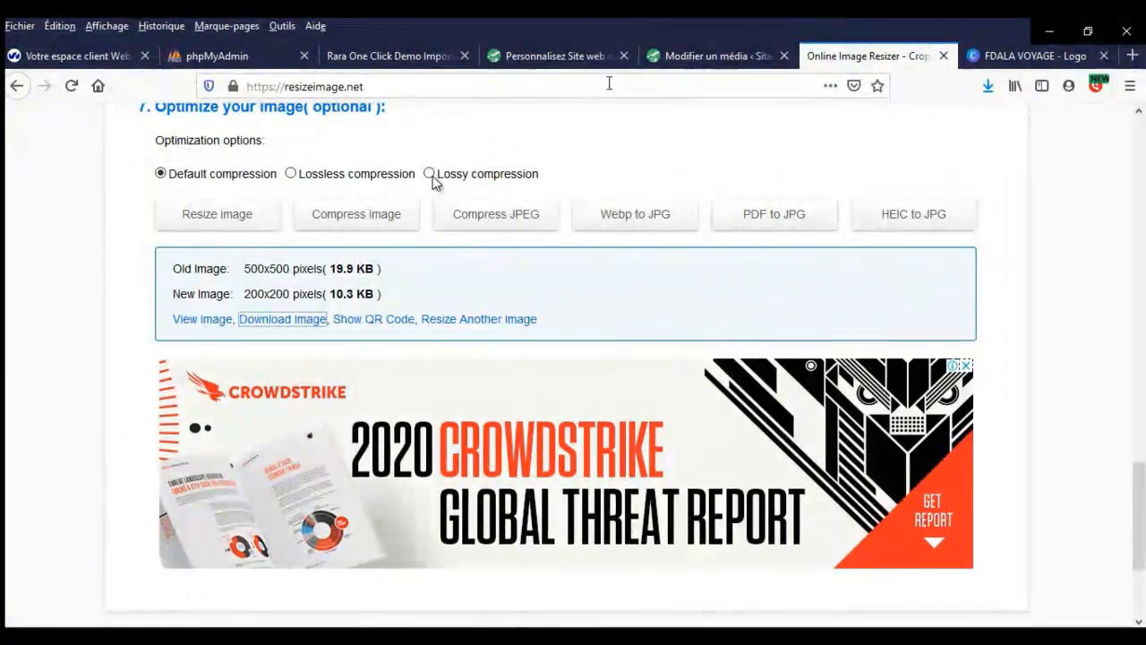
click(567, 60)
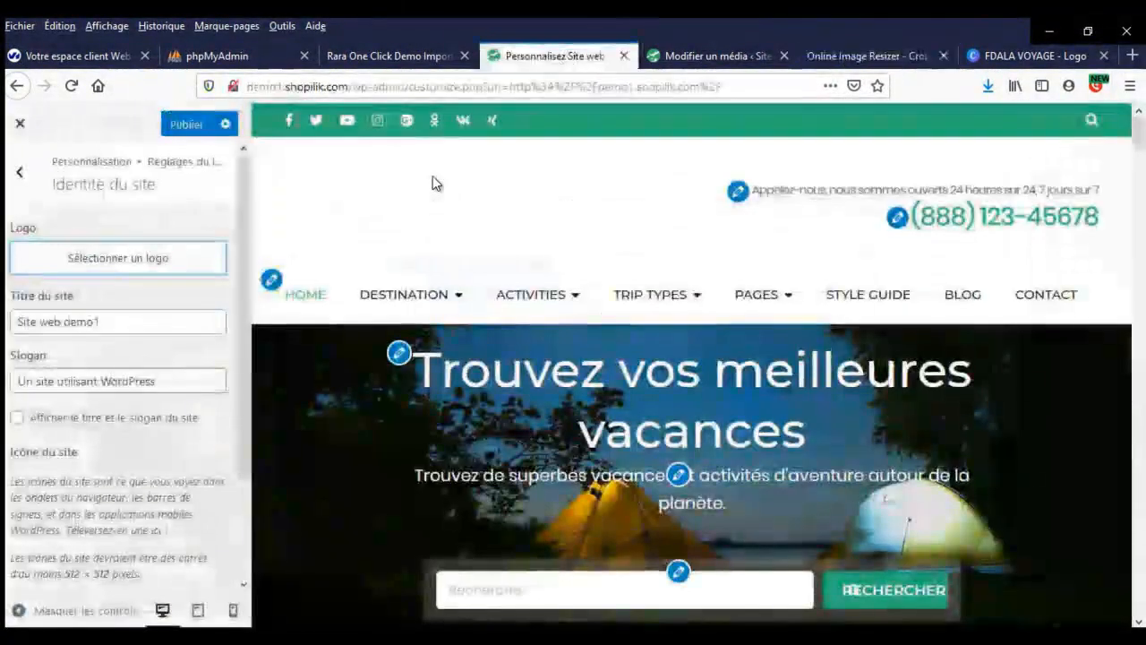
- Upload fdala-voyage.png and select it as the site logo
click(111, 259)
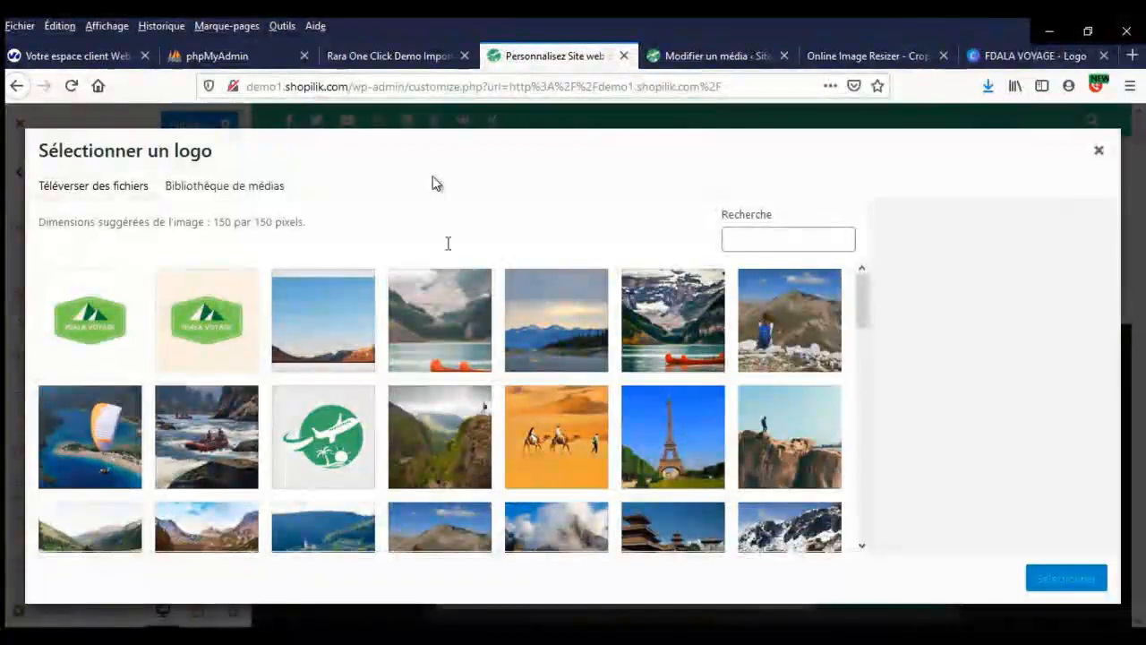
click(118, 191)
click(557, 402)
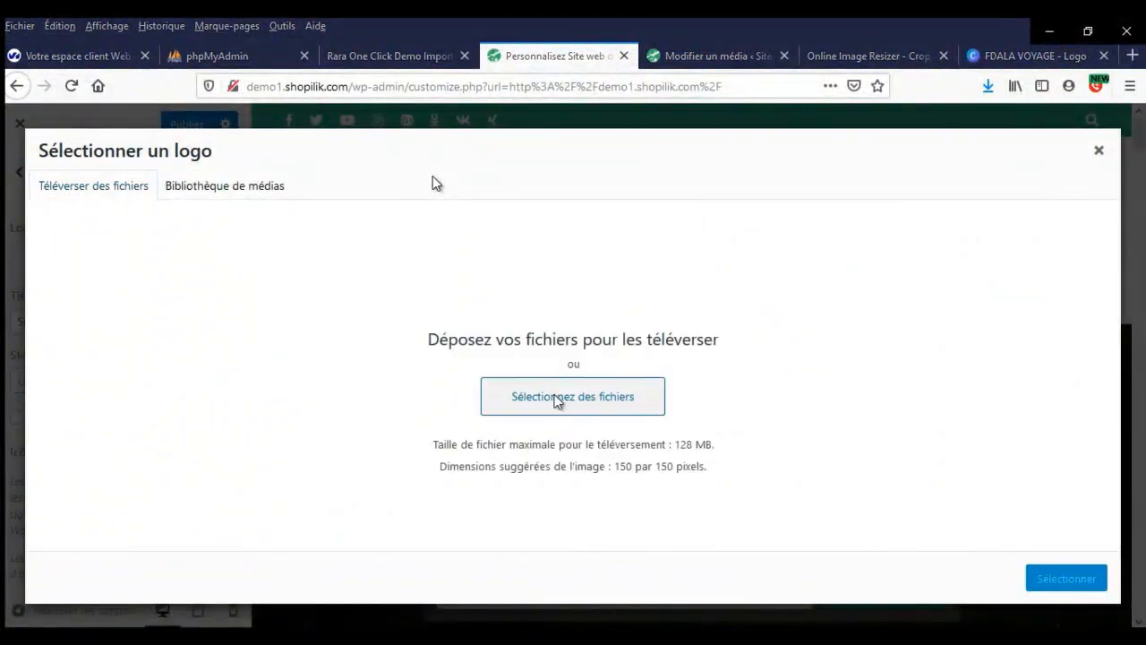
scroll(466, 268, down, 2)
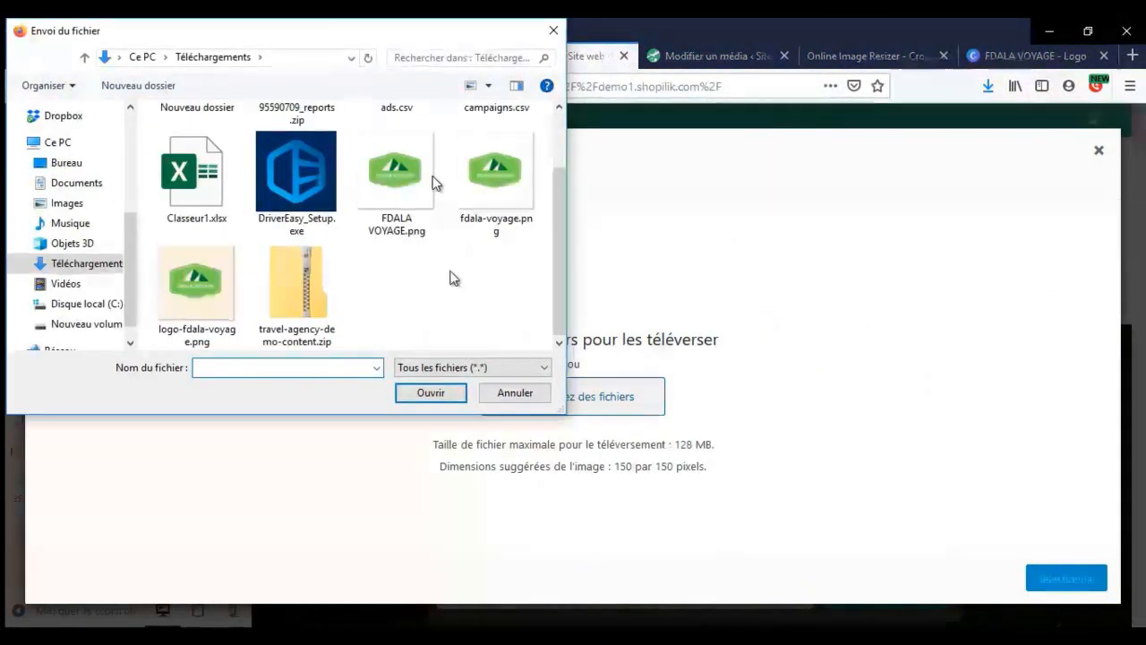
double_click(496, 184)
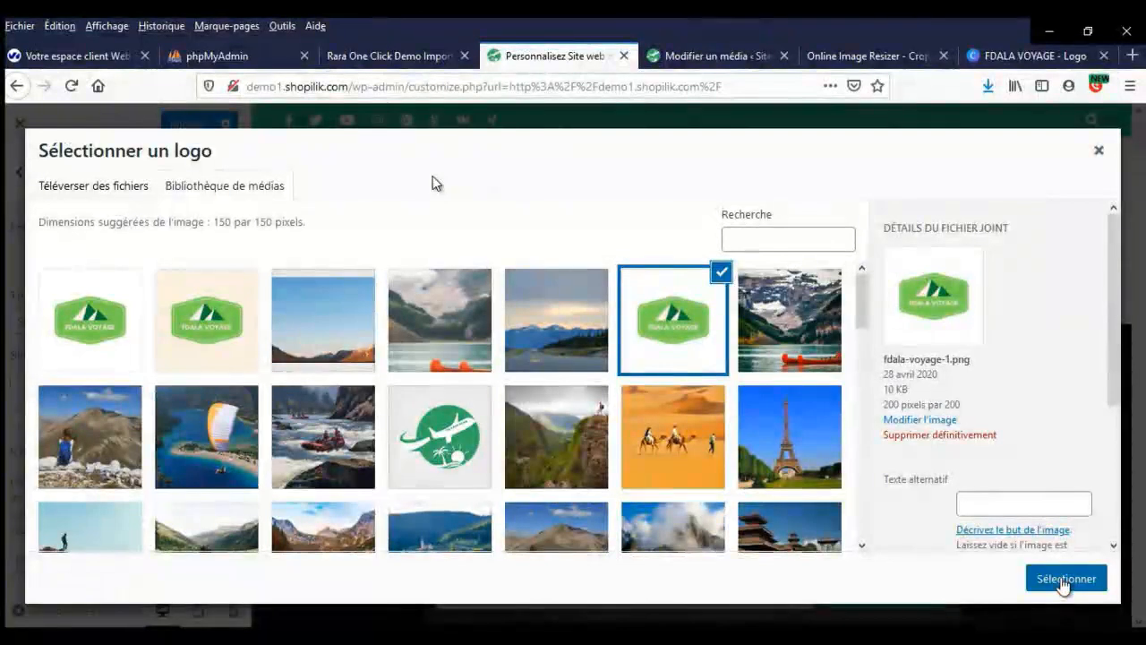
click(1062, 581)
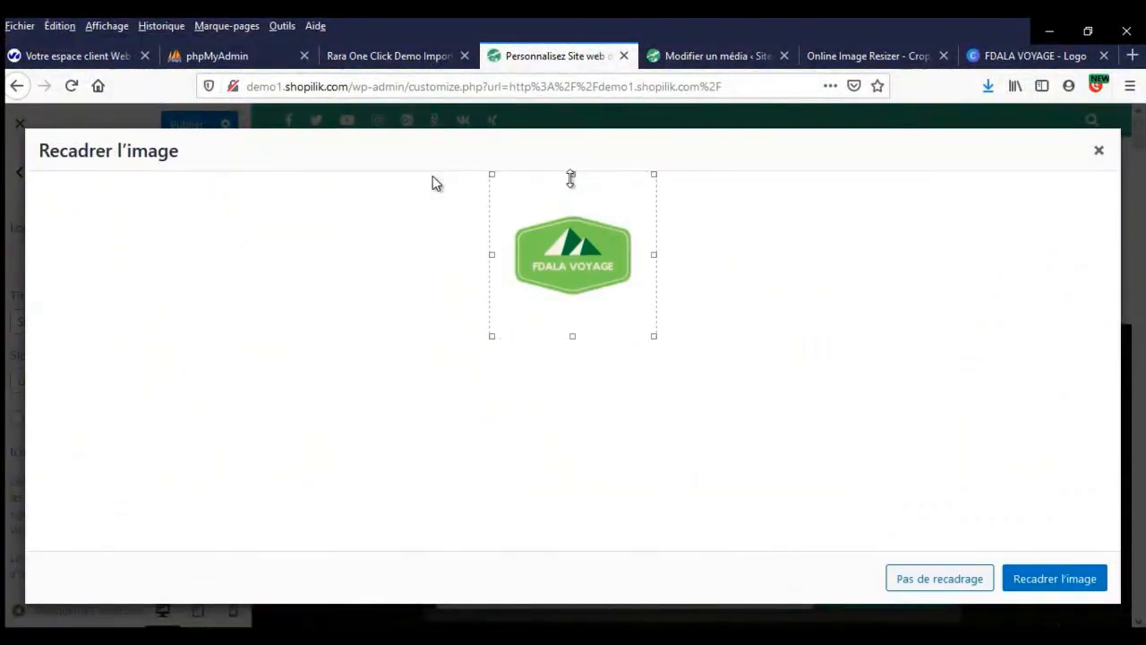
- Crop the empty space above and below the badge and publish the logo
drag(570, 178, 576, 197)
drag(580, 343, 575, 301)
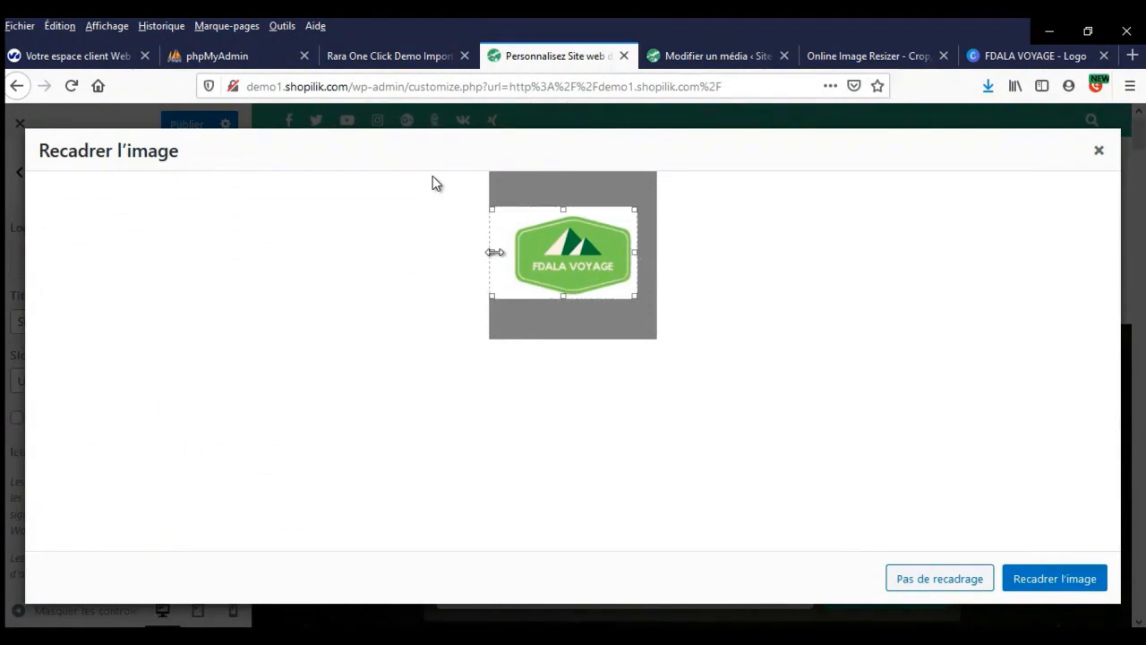
click(1072, 582)
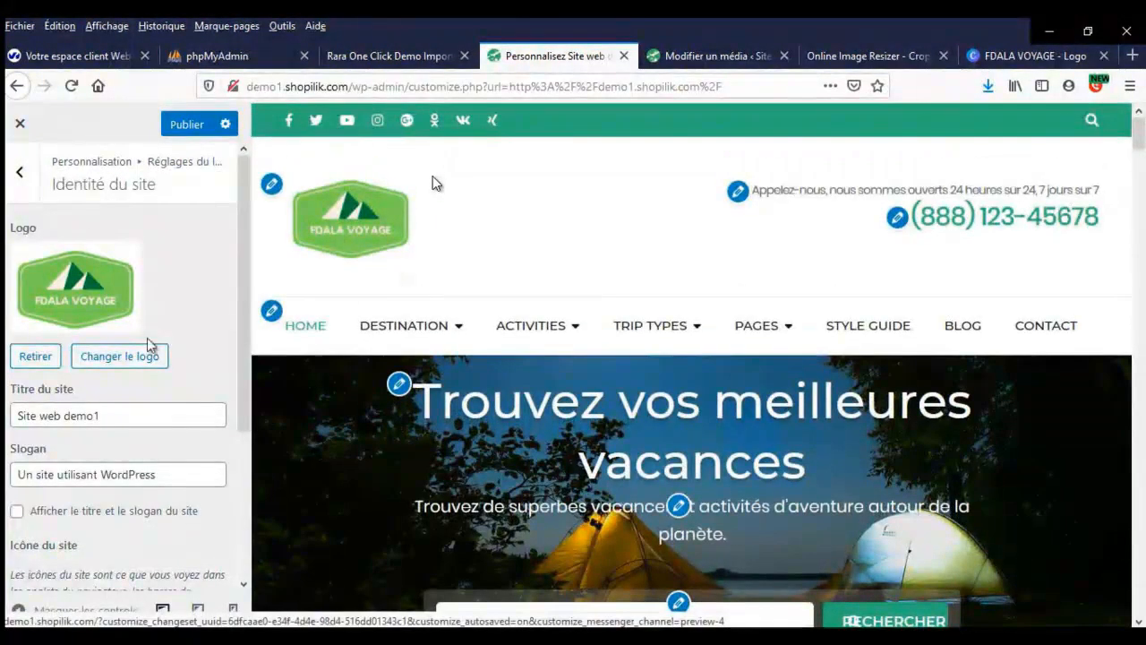
click(179, 124)
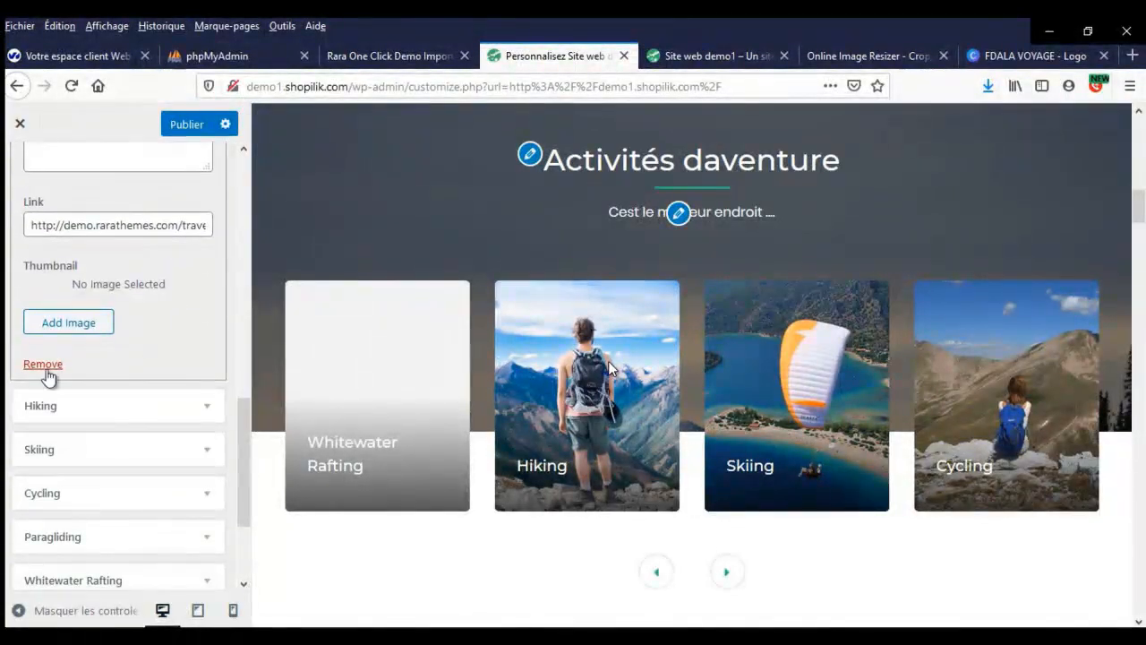
- Delete the Whitewater Rafting adventure and move Skiing ahead of Hiking
click(44, 367)
scroll(119, 340, up, 2)
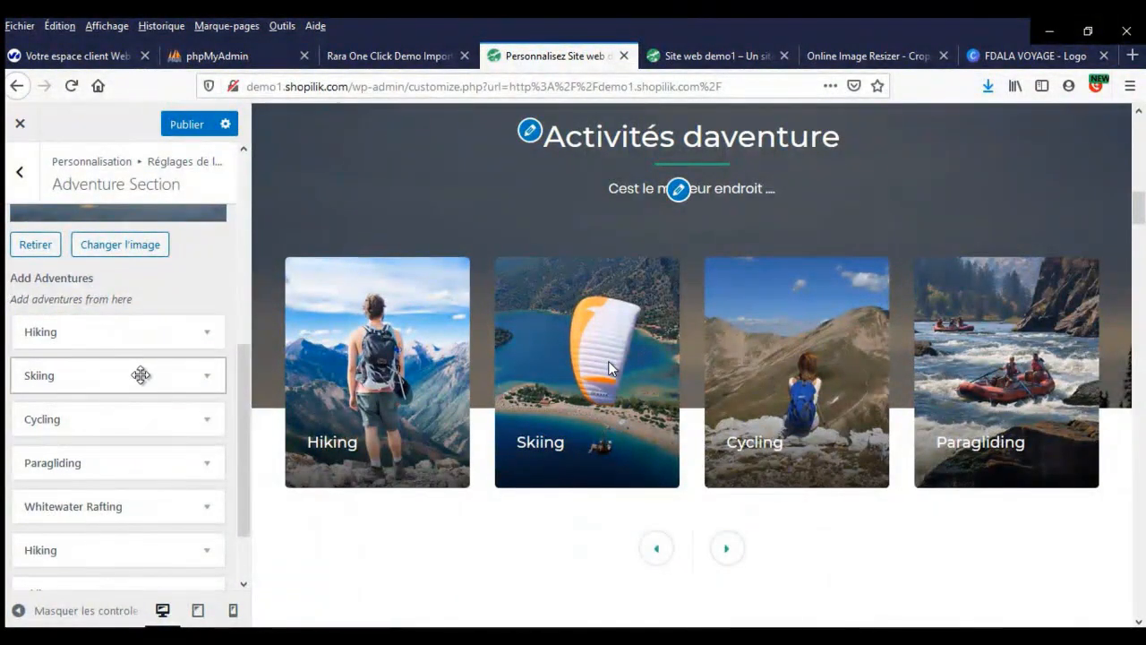
drag(141, 374, 141, 333)
- Retitle the Skiing card 'Ski' with description 'text descriptif ici'
click(143, 330)
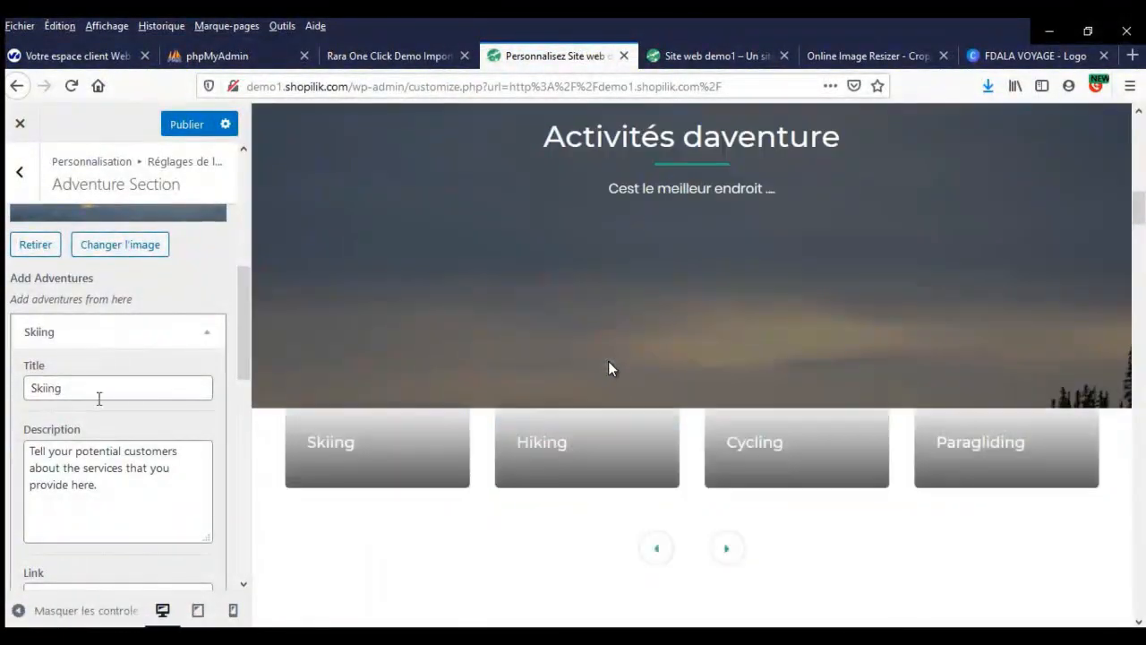
drag(94, 388, 22, 387)
key(BackSpace)
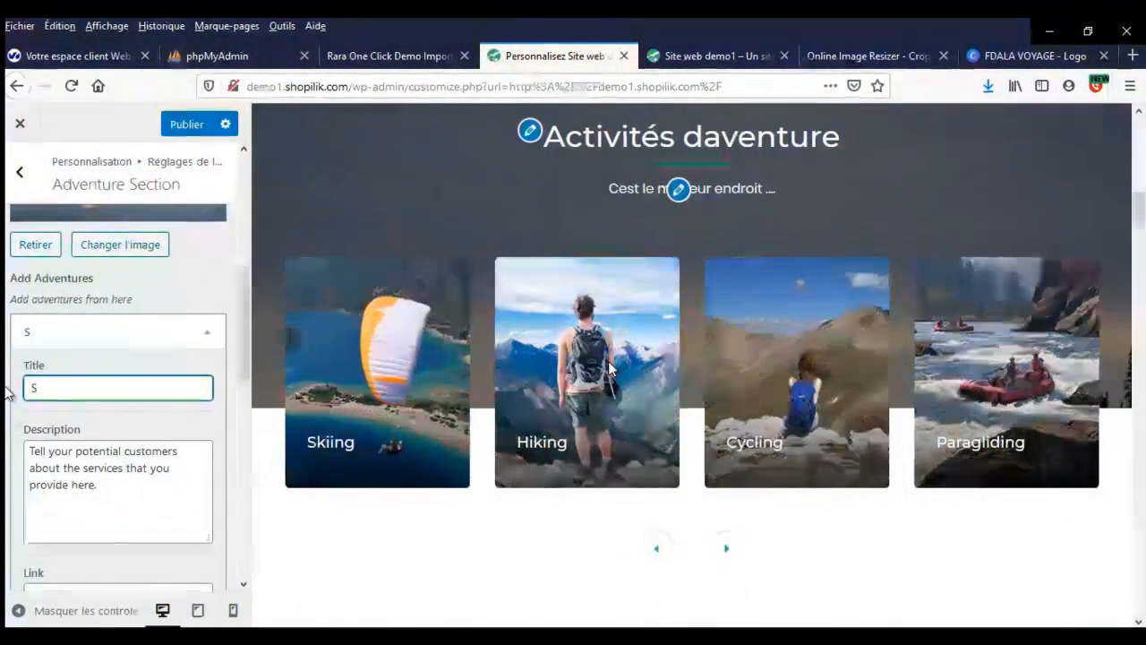
text(y)
key(Tab)
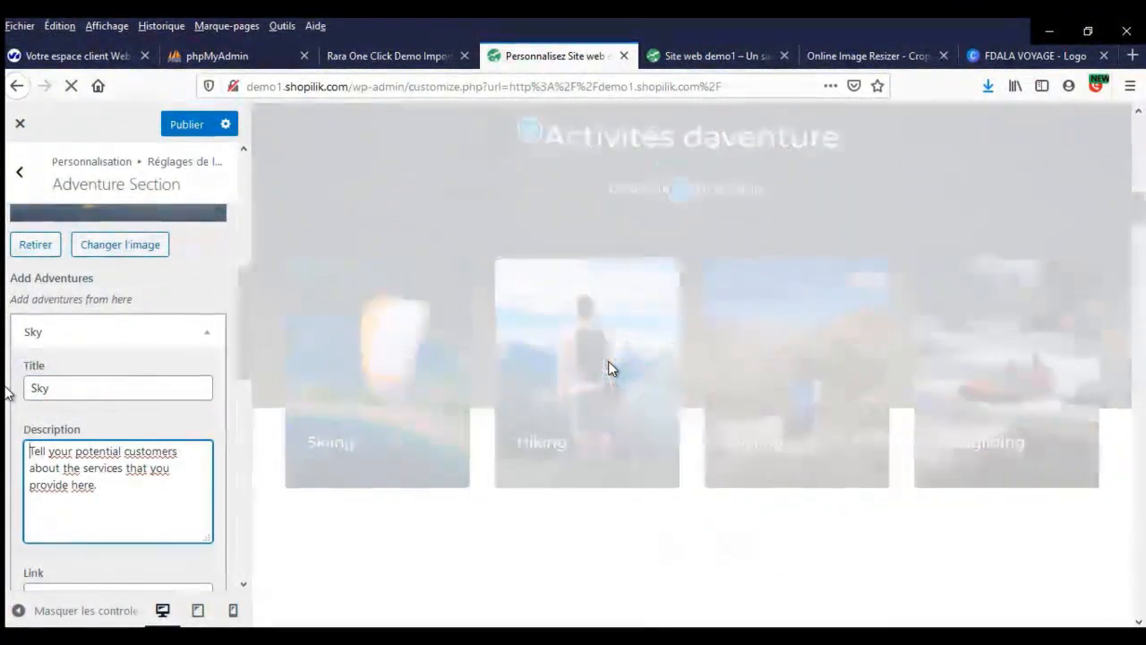
key(ctrl+a)
text(text des)
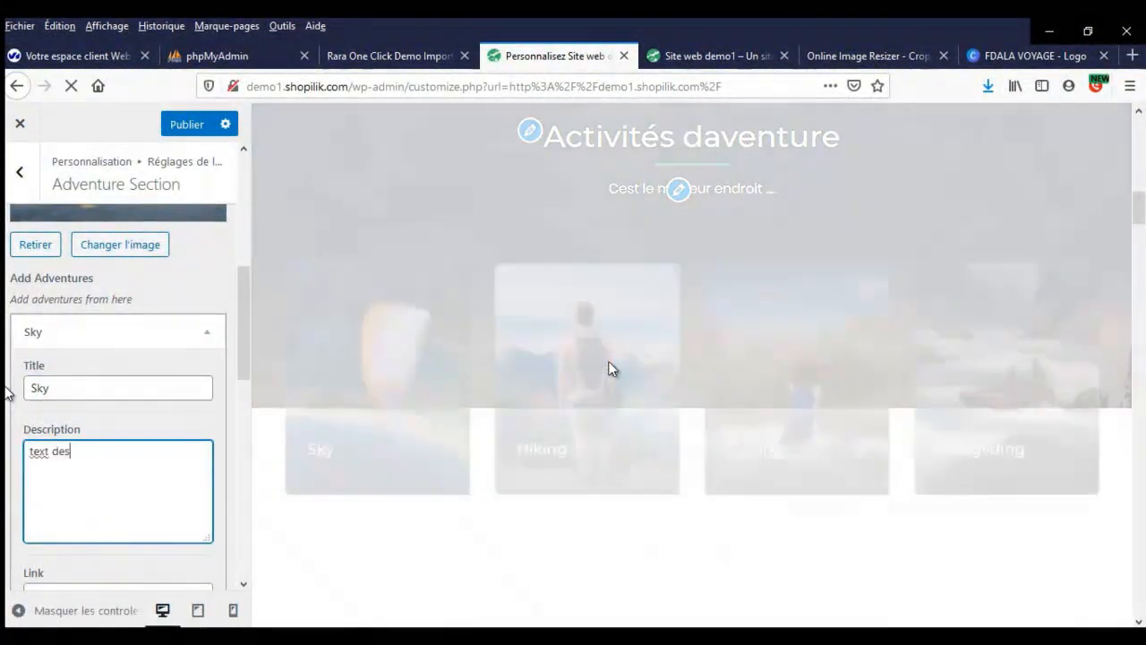
text(criptif)
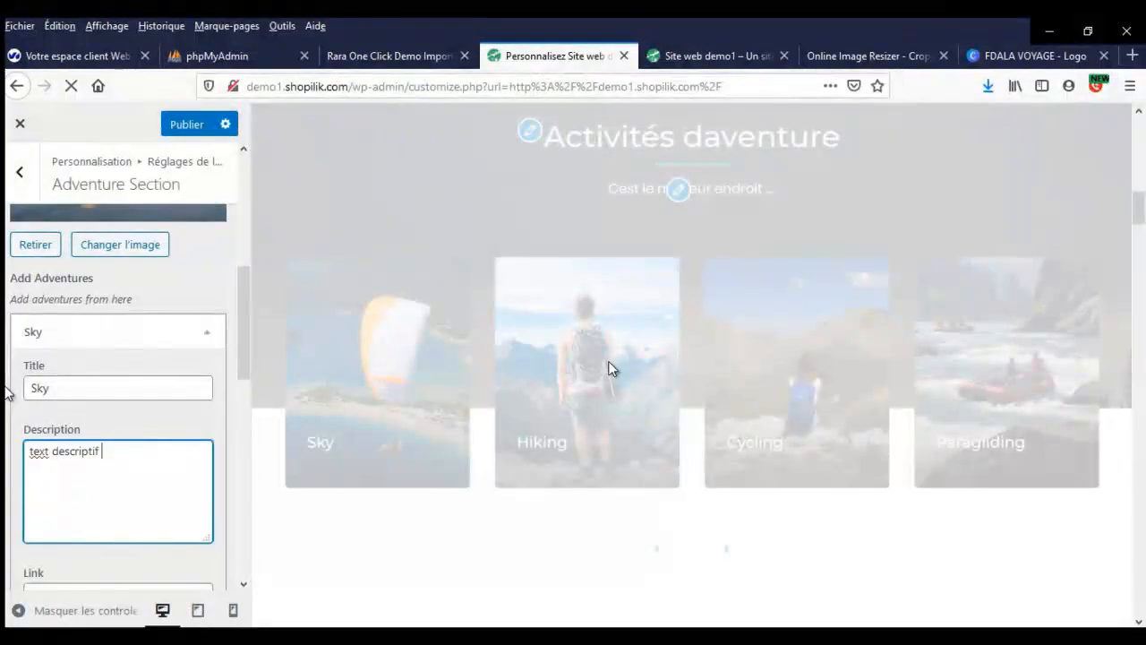
scroll(64, 302, down, 2)
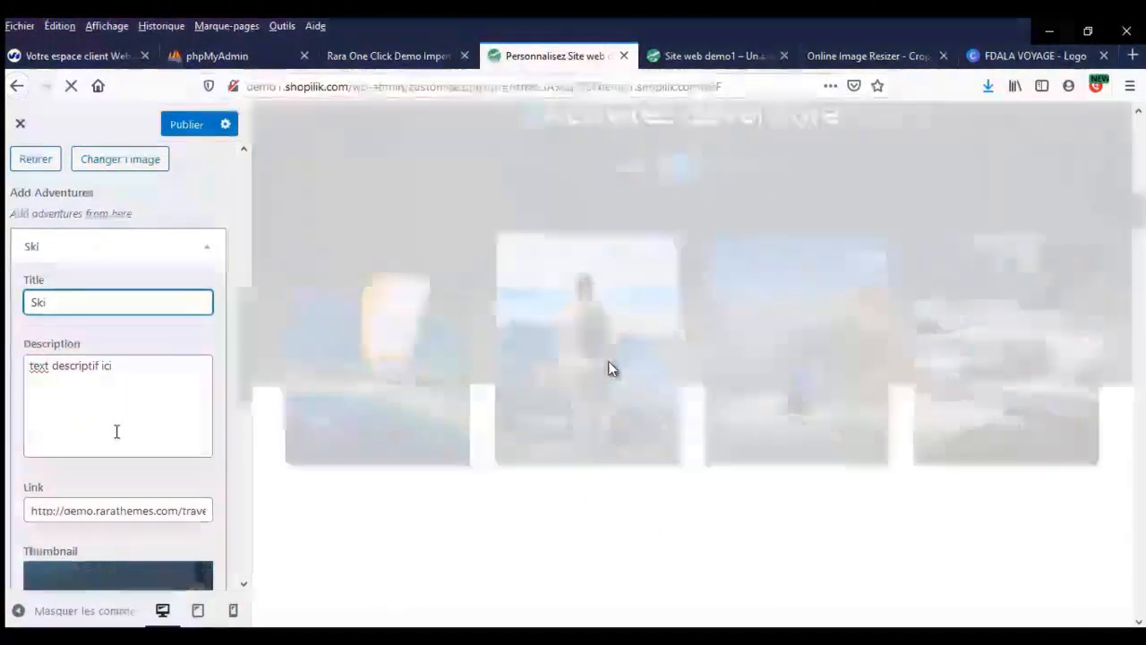
scroll(115, 429, down, 6)
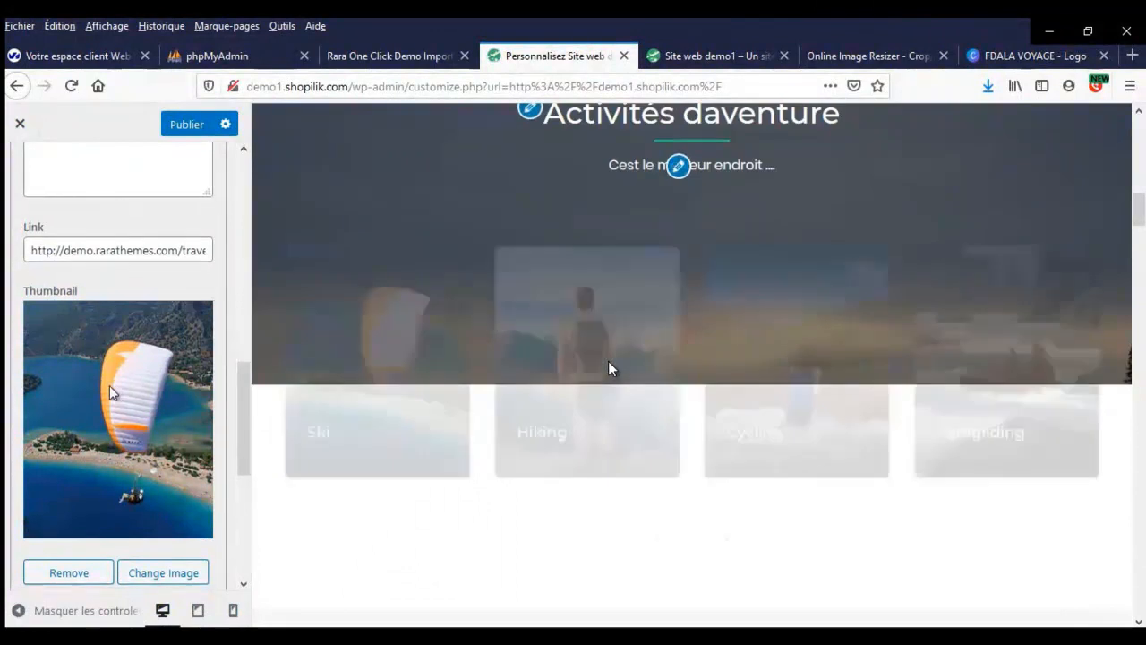
scroll(109, 385, down, 2)
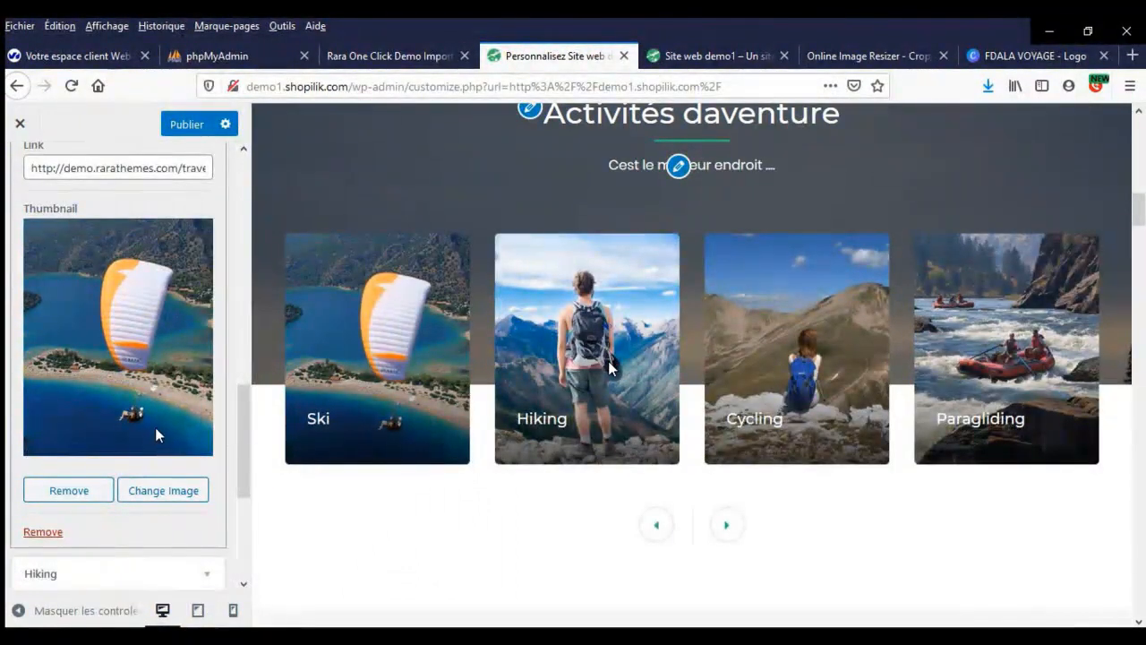
click(707, 55)
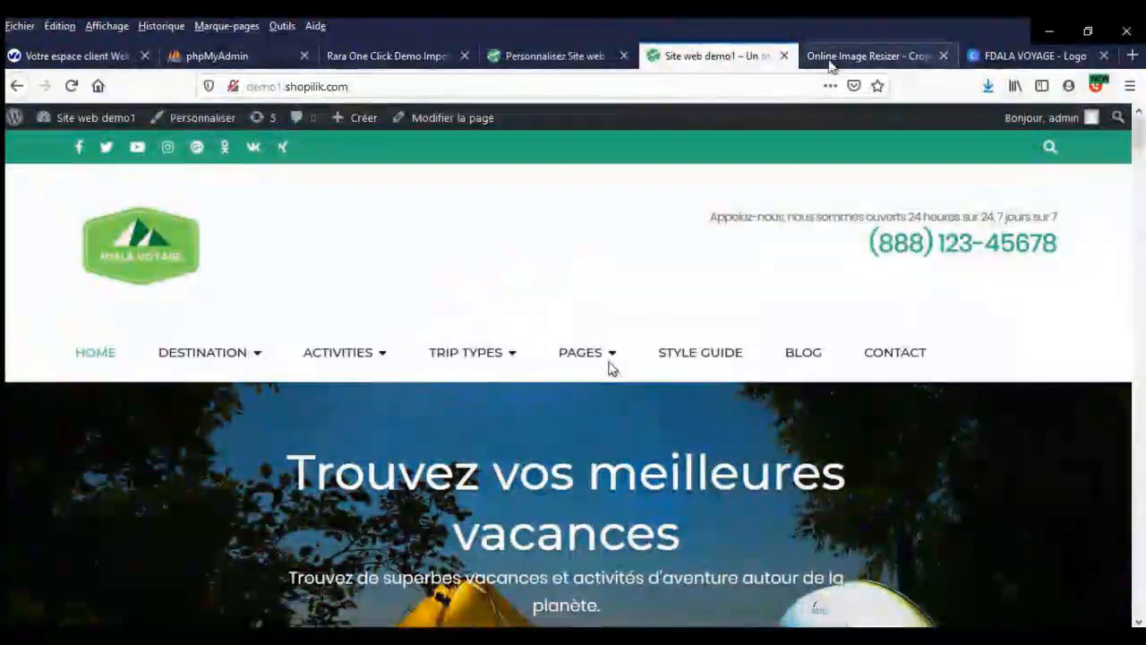
- Run Google searches for 'ski' and 'cyclisme montagne' in two existing tabs
click(841, 57)
click(614, 86)
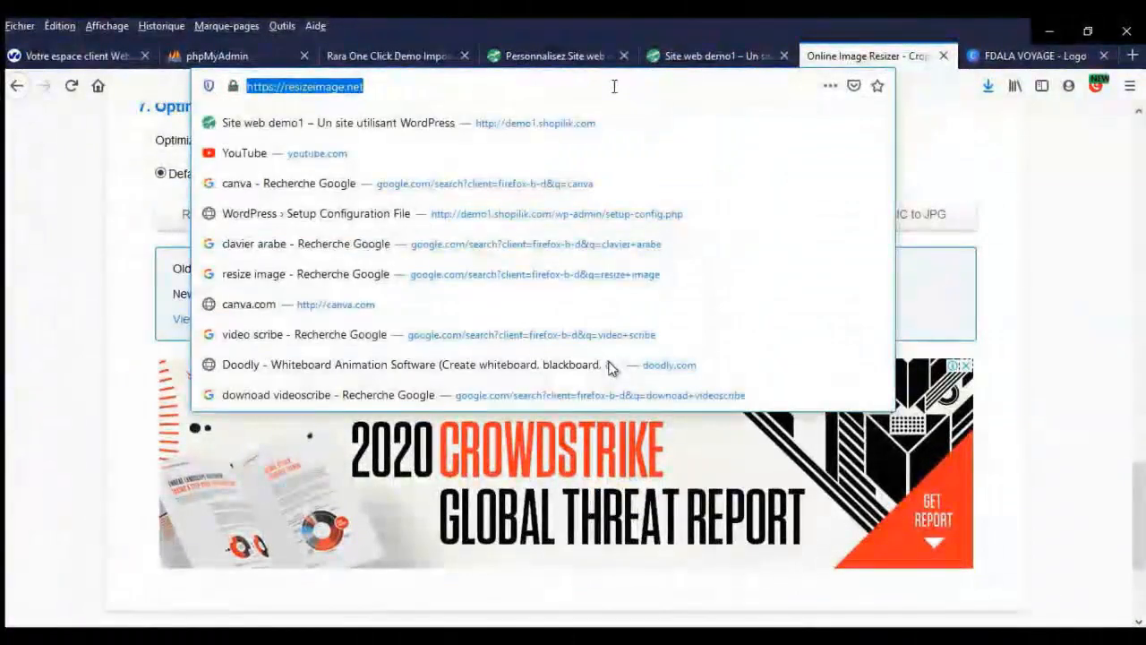
text(sea)
key(Return)
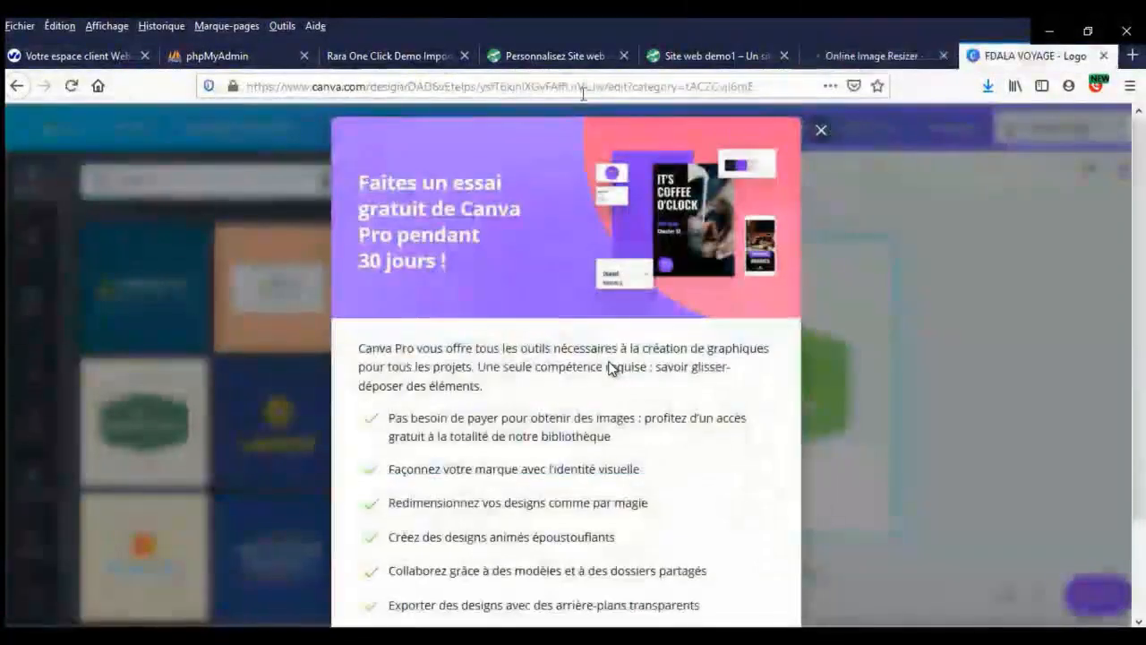
click(583, 90)
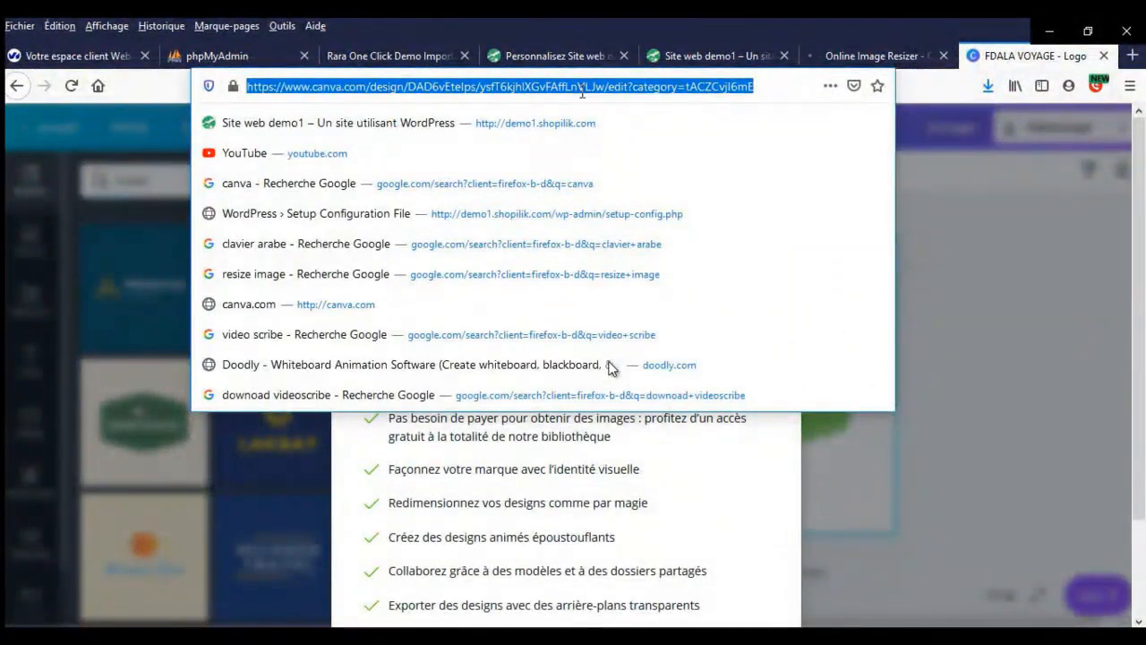
text(cyclisme monta)
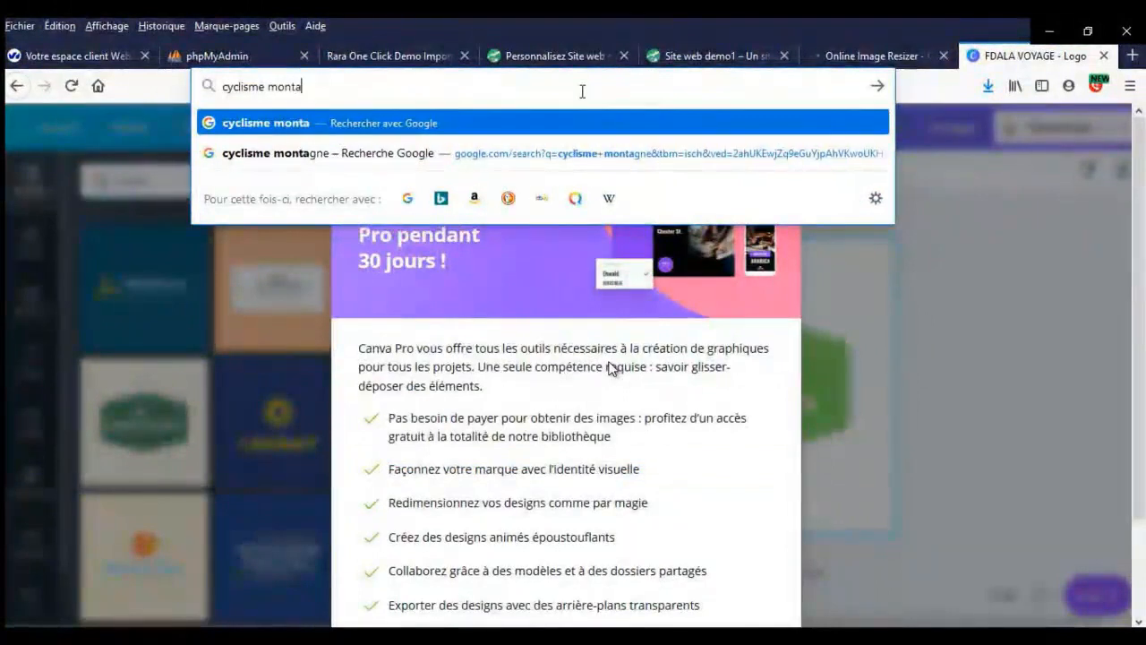
text(gne)
key(Return)
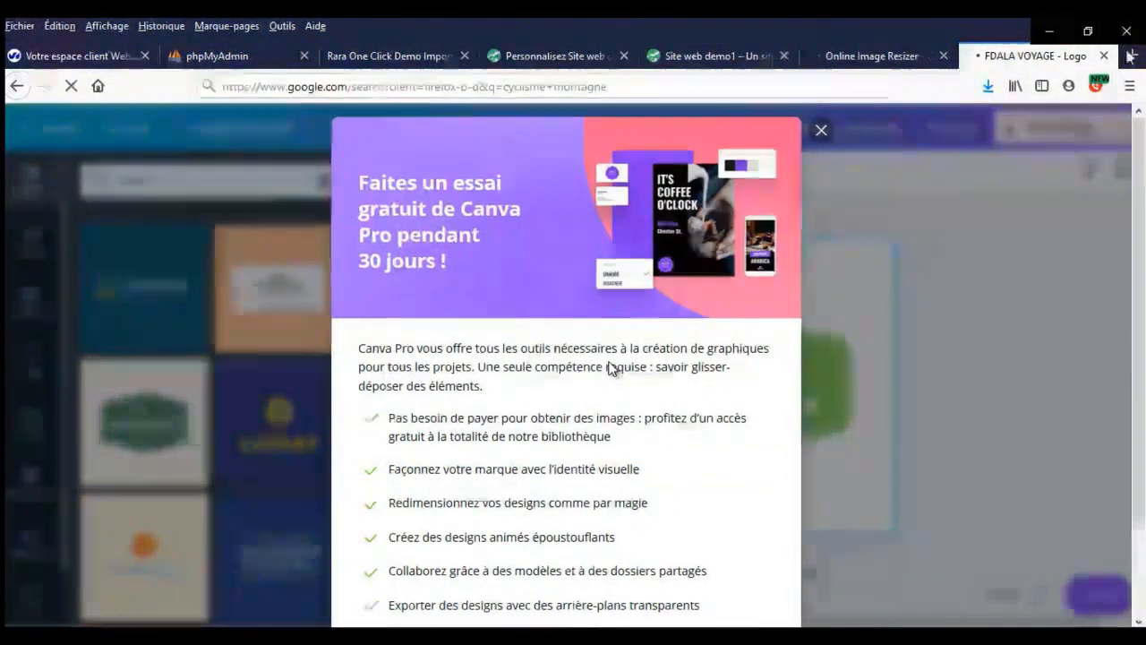
- Search 'randonnée' in a new tab and switch the results to Images
key(ctrl+t)
click(766, 84)
text(randonnée)
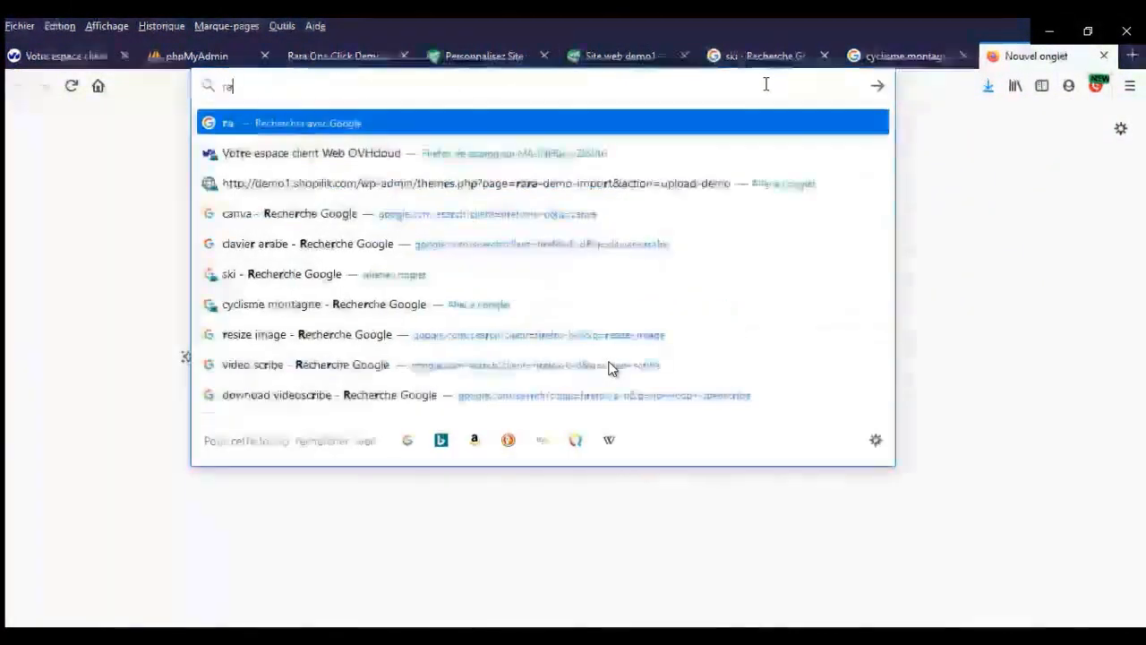
key(Return)
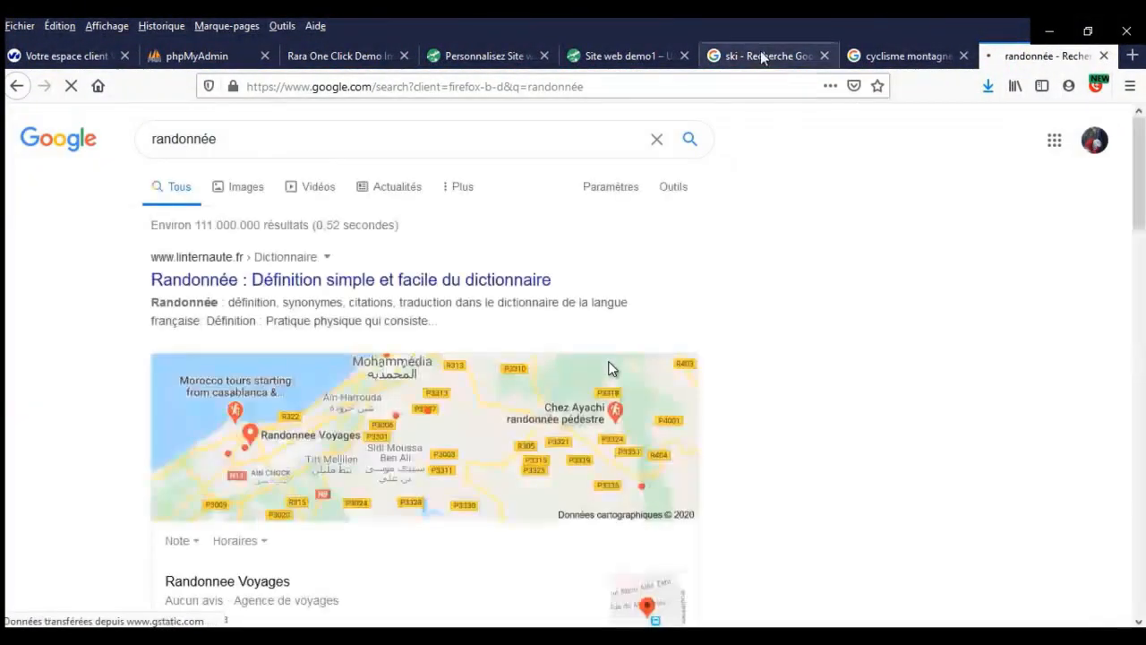
click(770, 59)
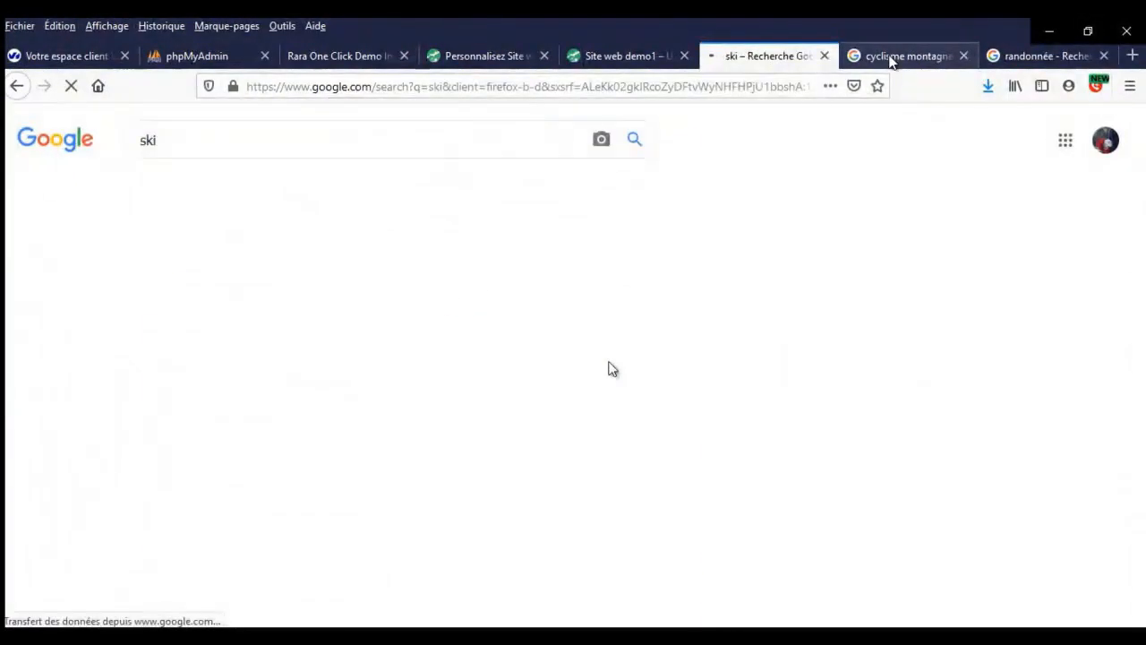
click(890, 58)
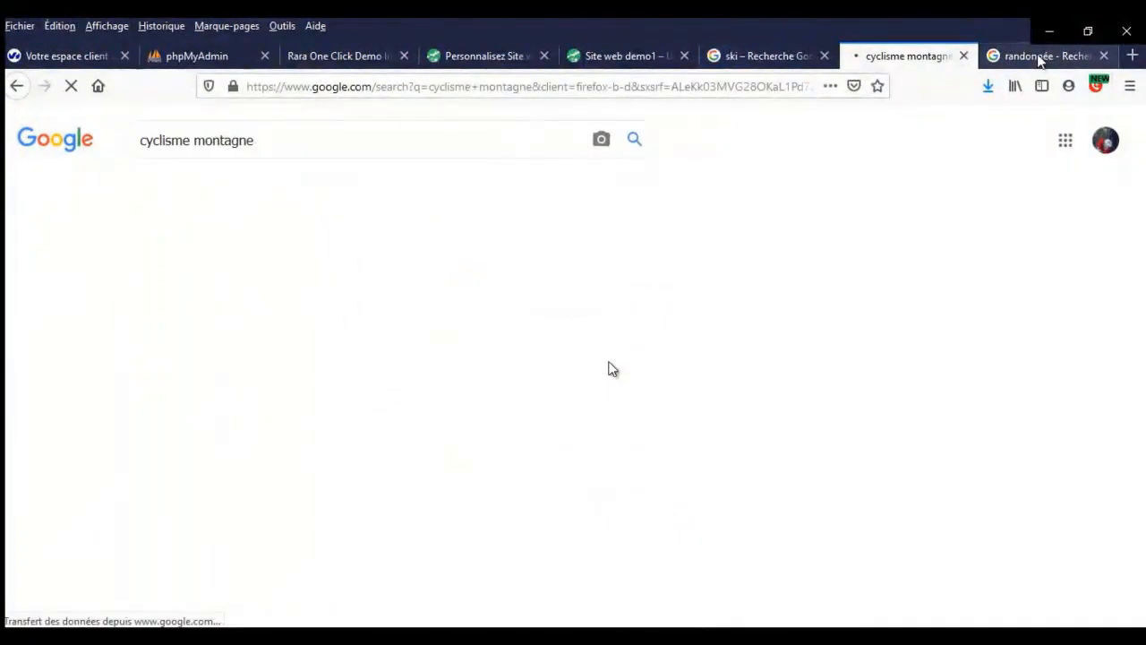
click(1040, 59)
click(247, 193)
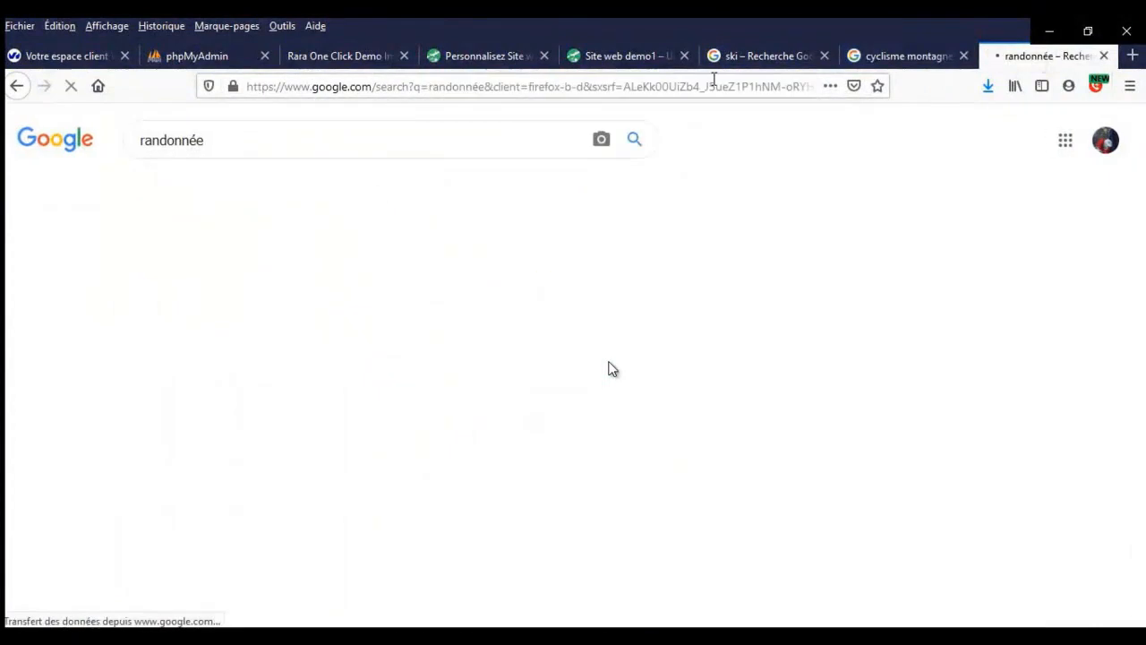
click(761, 57)
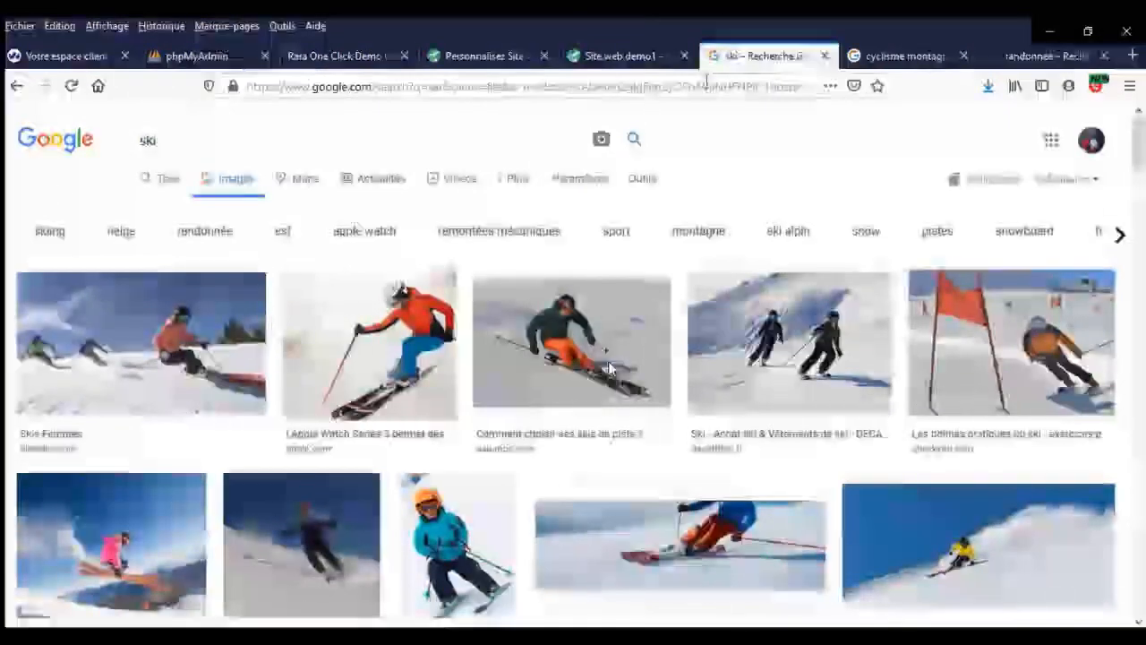
- Save the orange-jacket skier photo to Téléchargements via Enregistrer l'image sous…
click(398, 347)
scroll(448, 358, down, 3)
right_click(794, 251)
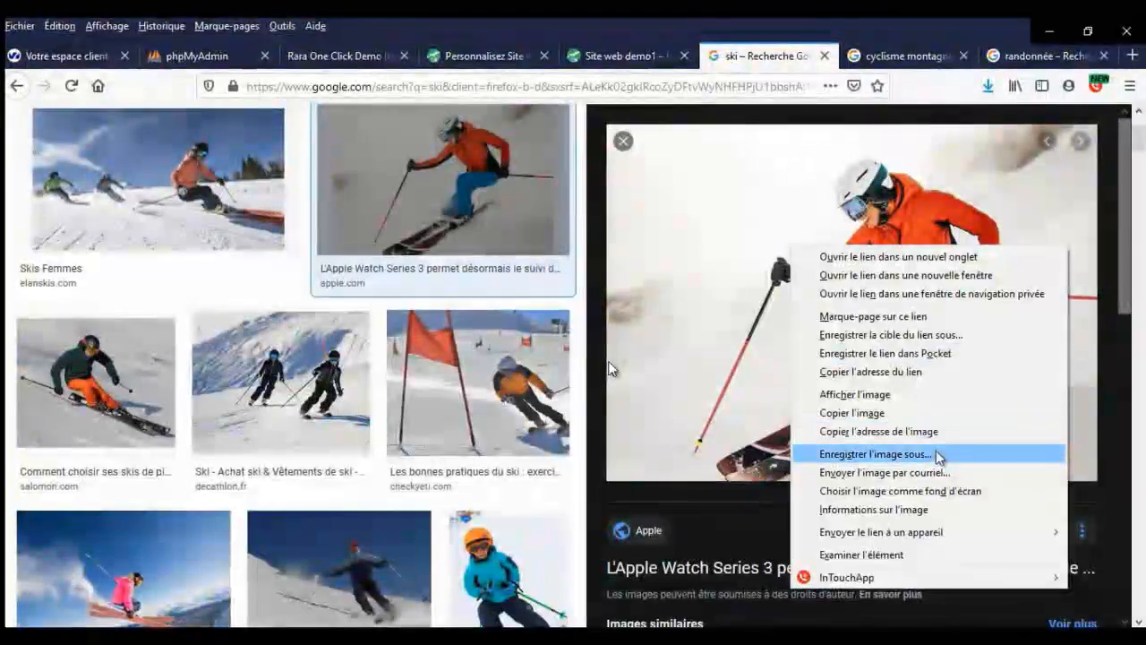
click(931, 452)
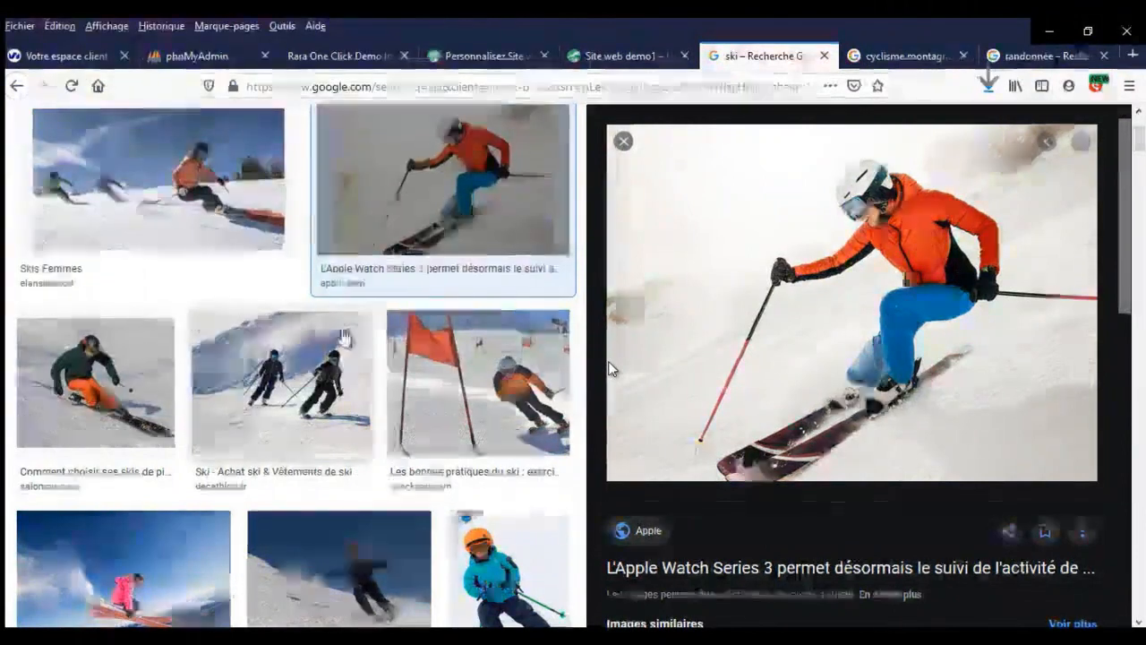
- Close the ski results and scroll through the cyclisme montagne images
click(825, 57)
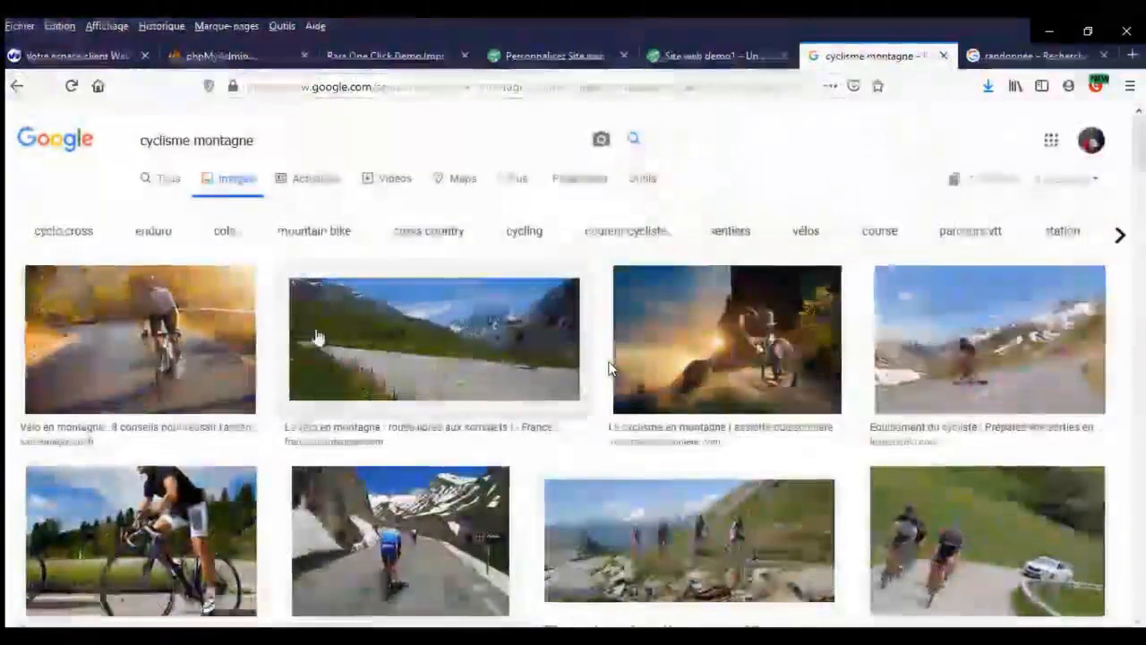
scroll(608, 368, down, 2)
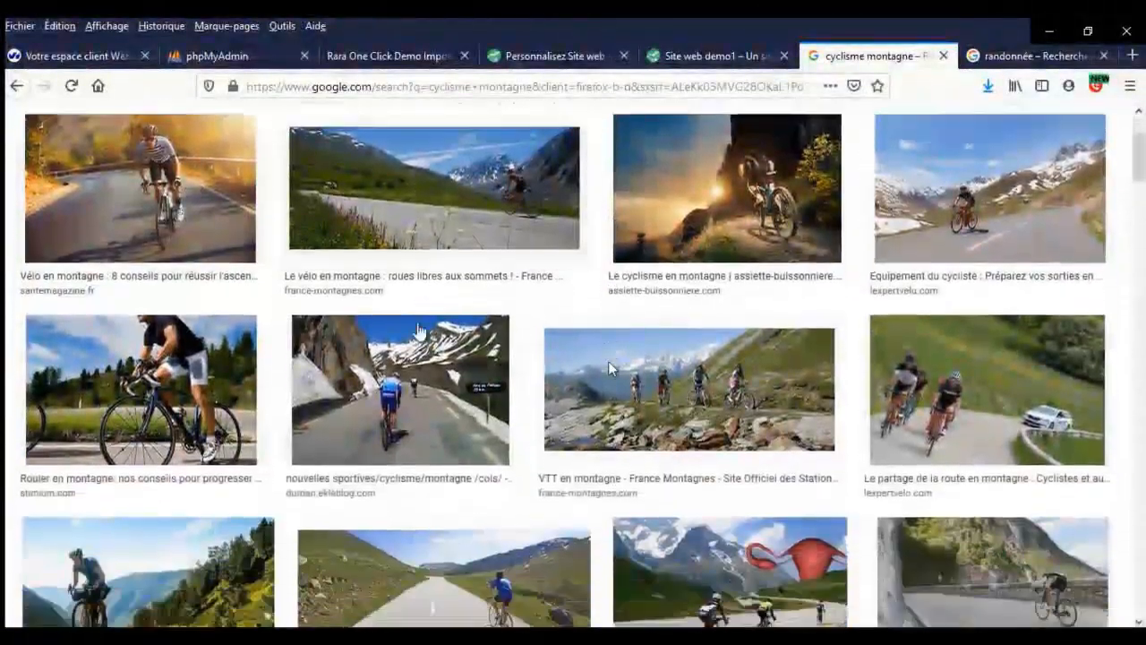
scroll(608, 368, down, 3)
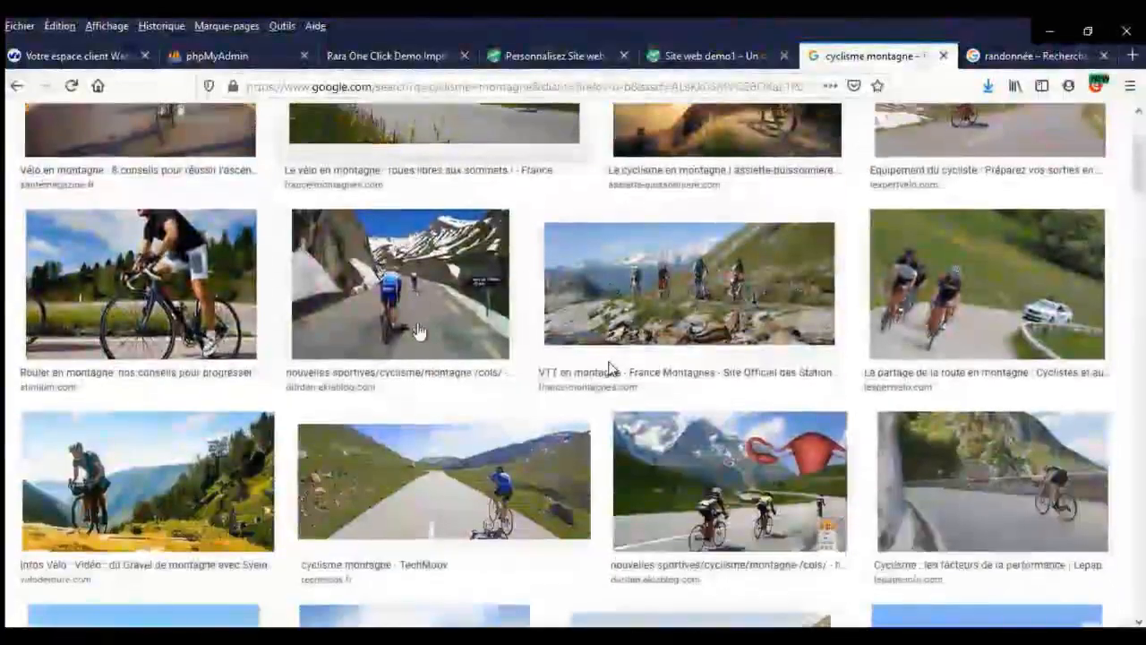
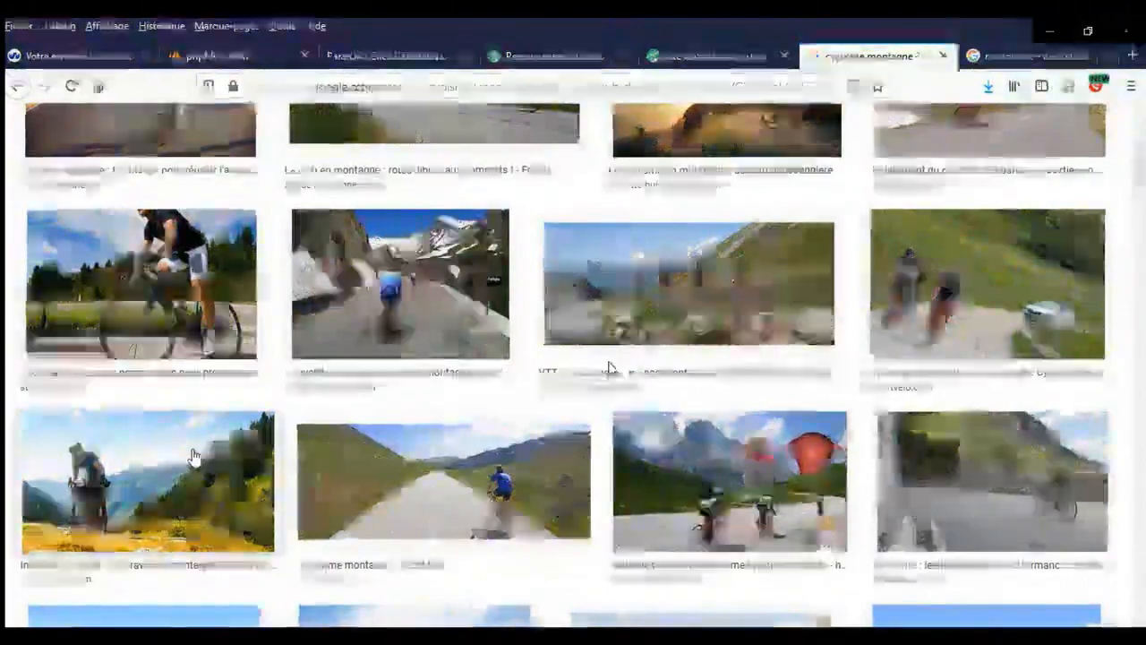
- Save the mountain-cycling photo from its preview as cyclisme-montagne.jpg
click(193, 456)
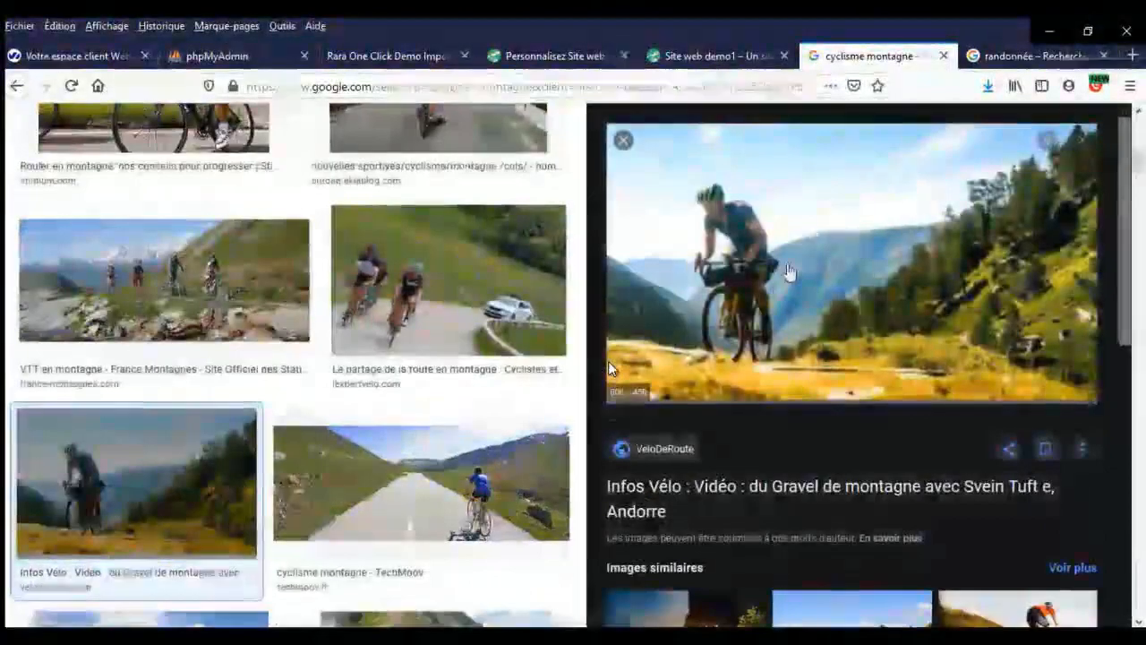
right_click(791, 267)
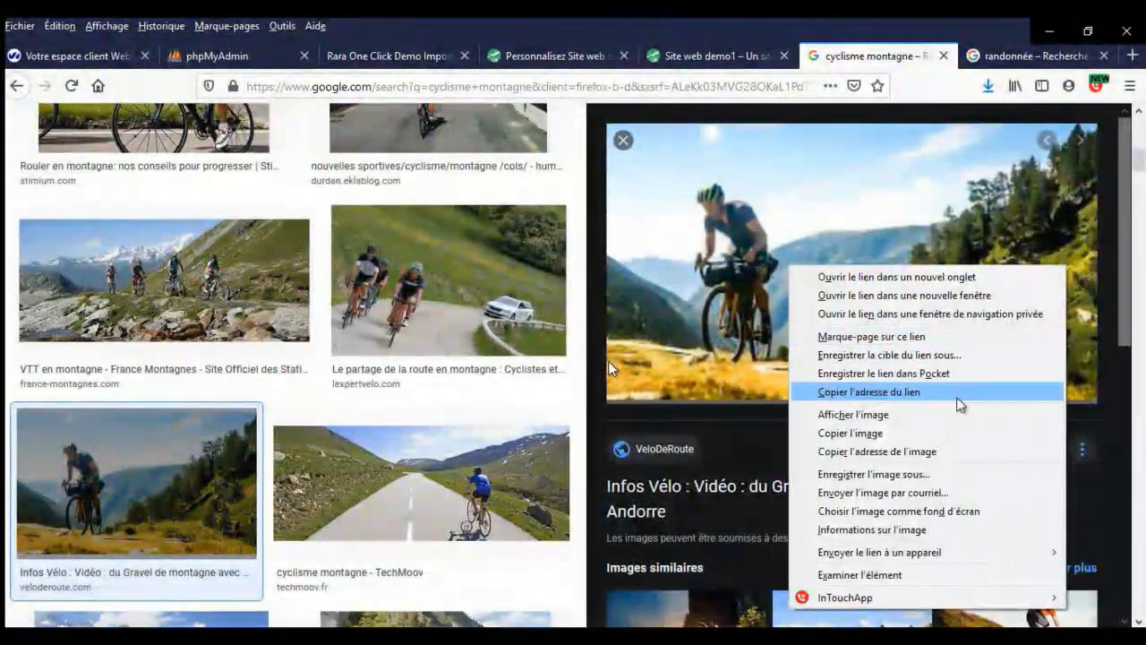
click(944, 474)
text(cyclisme-m)
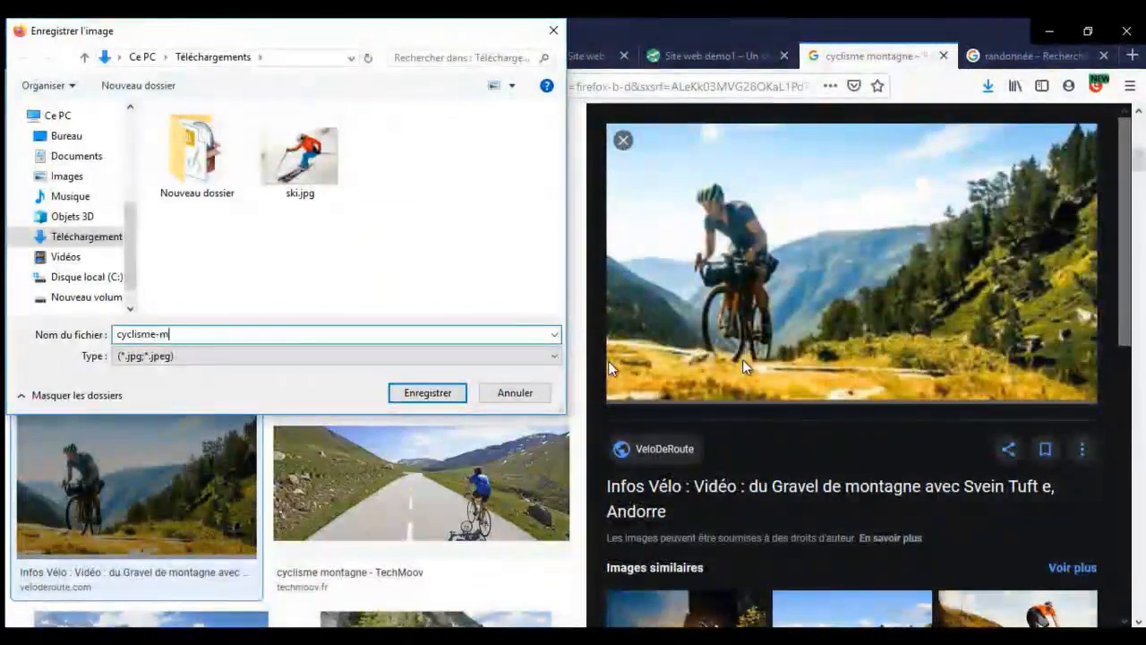
text(ontagne)
key(Return)
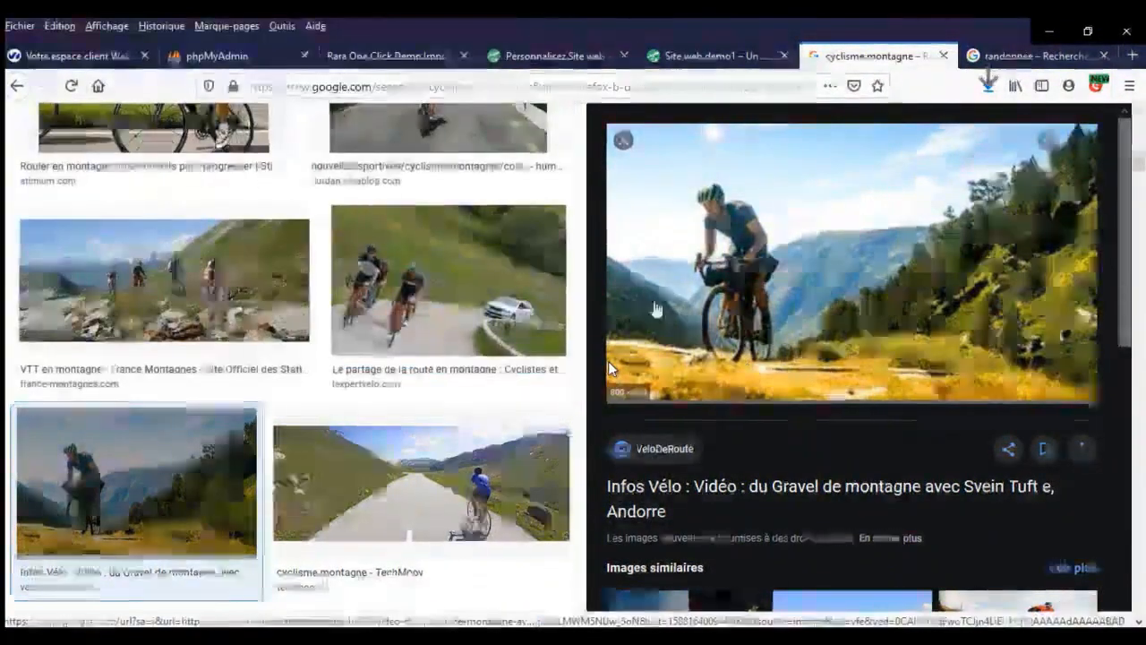
- Save the first hiking photo, then go back to the WordPress customizer
click(944, 56)
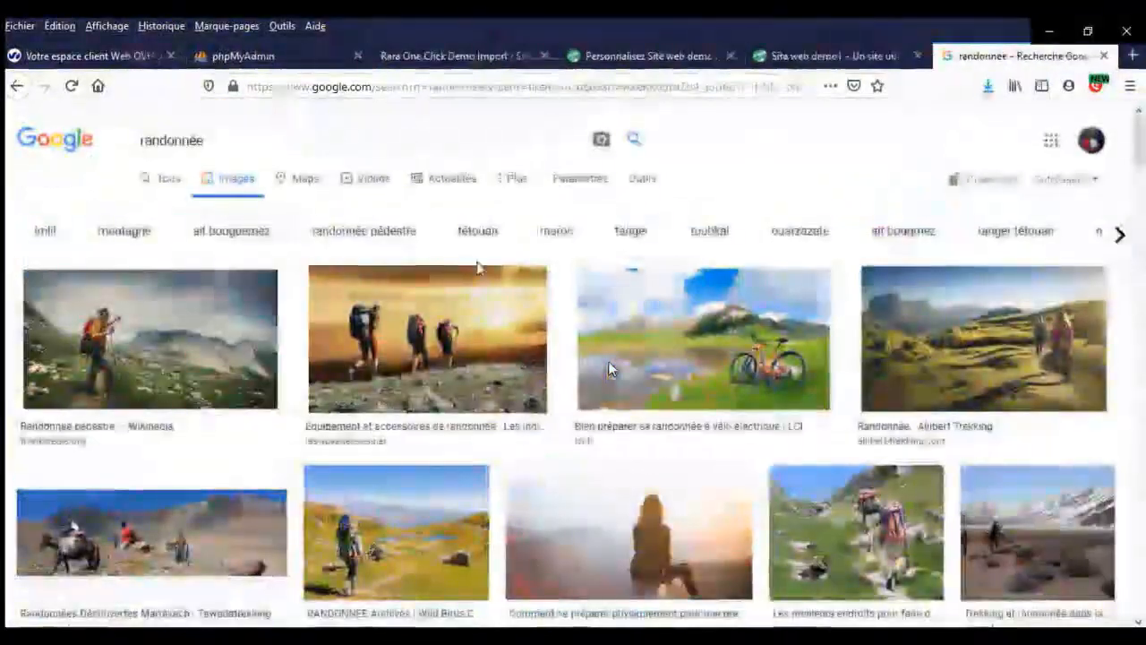
click(189, 354)
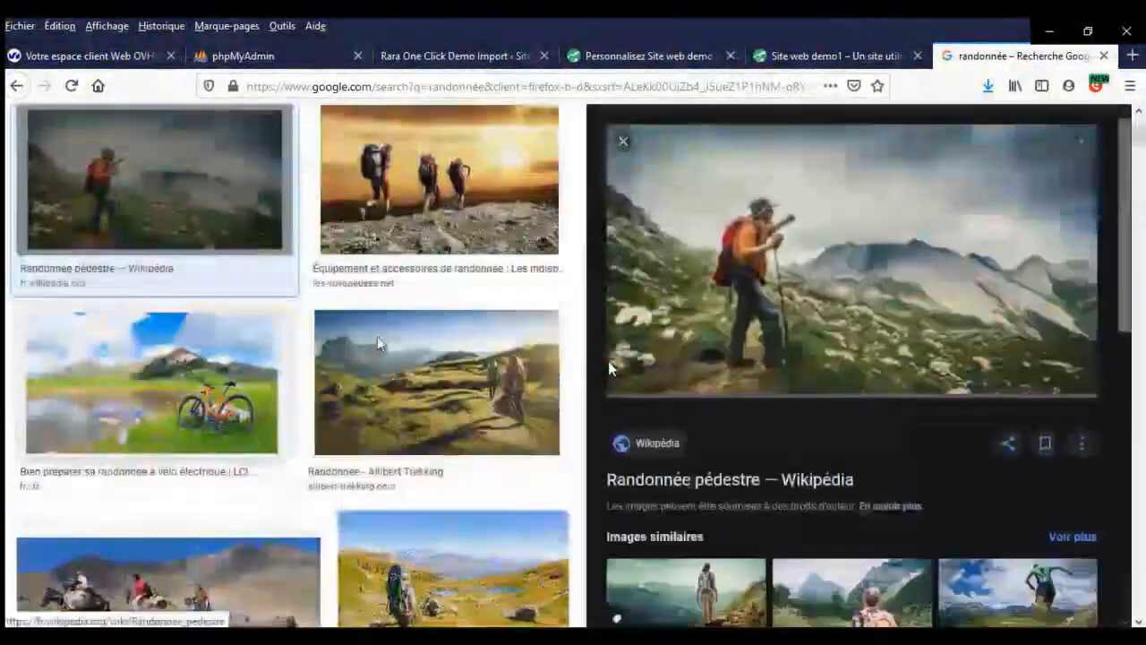
right_click(871, 240)
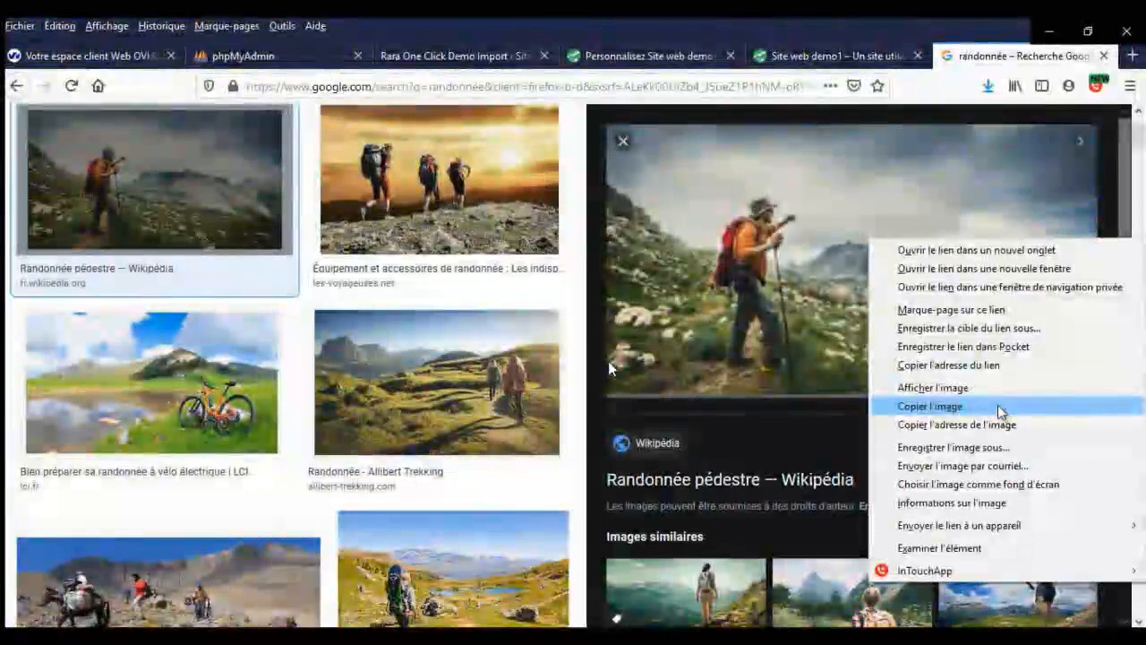
click(1010, 448)
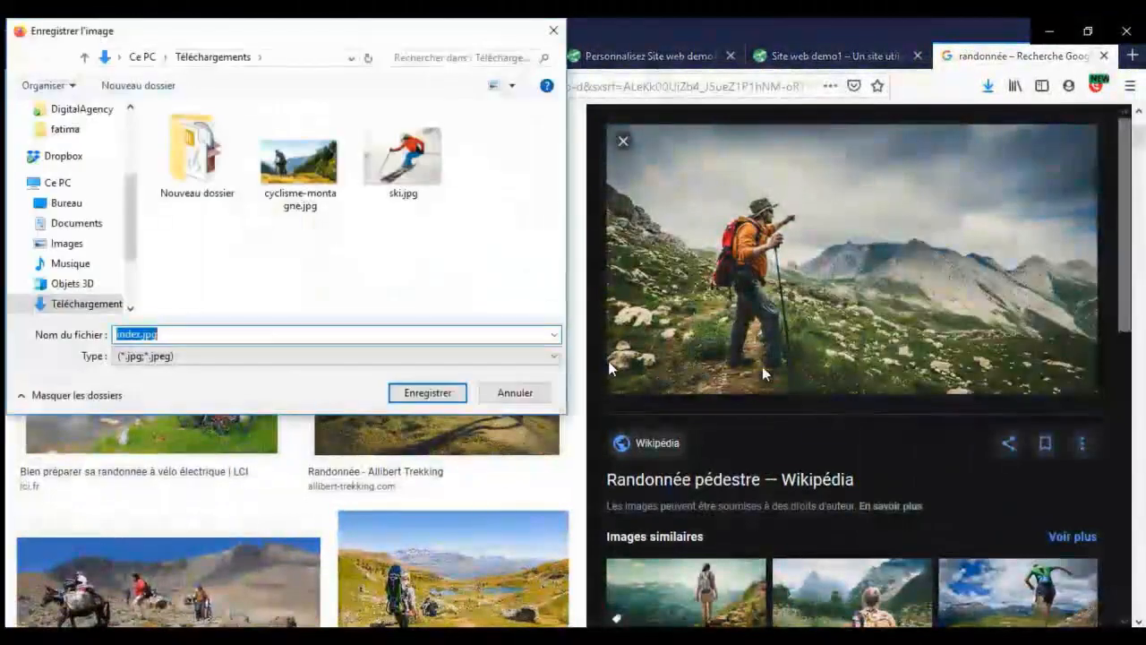
key(Return)
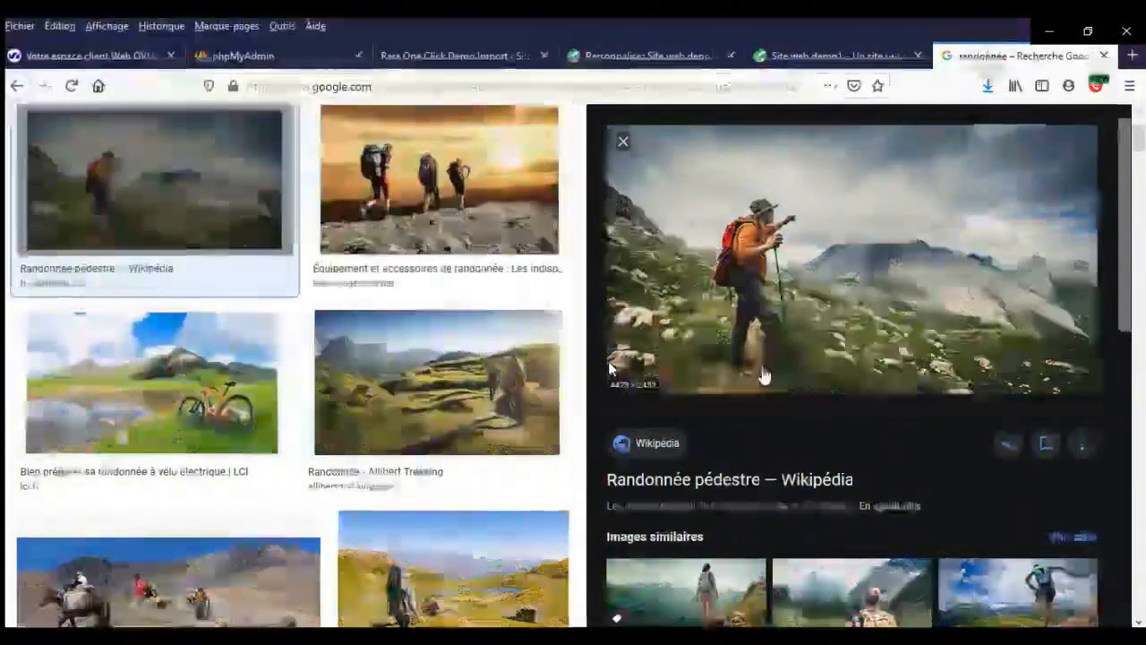
click(450, 58)
key(ctrl+Tab)
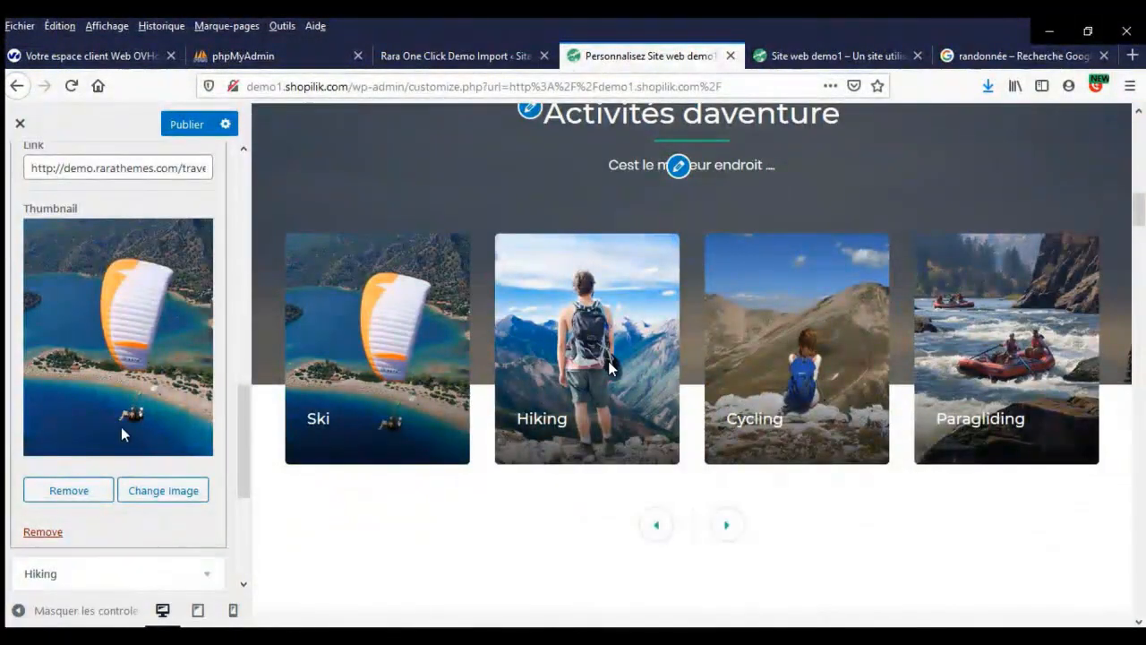
- Upload ski.jpg with alt text 'ski' and crop it as the Ski card's thumbnail
click(141, 492)
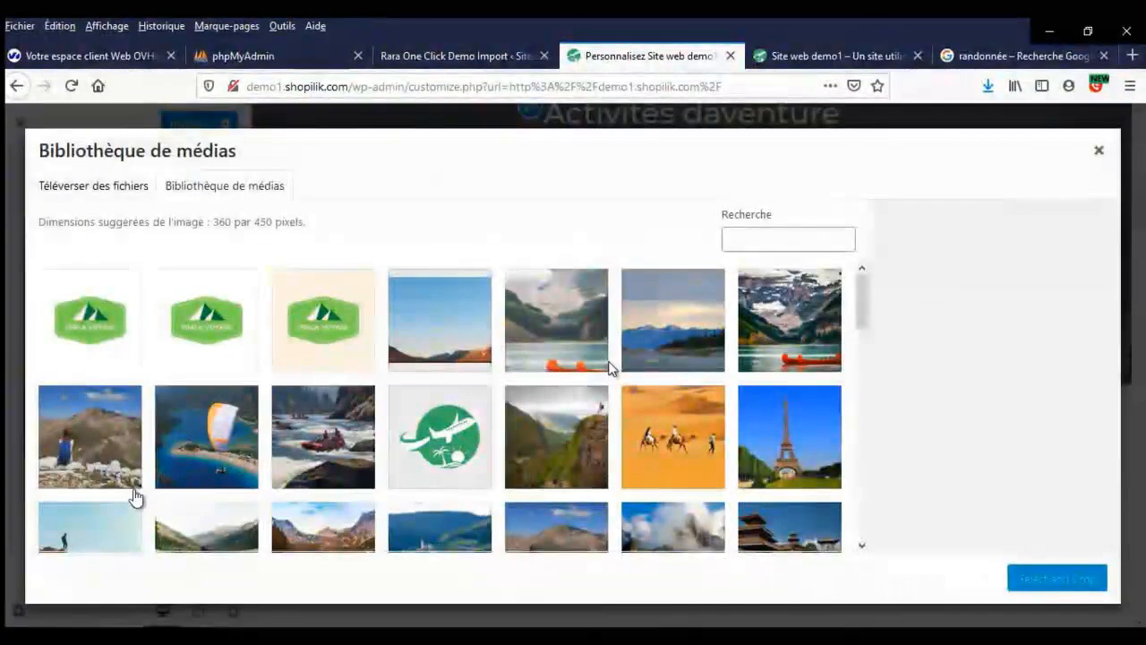
click(137, 186)
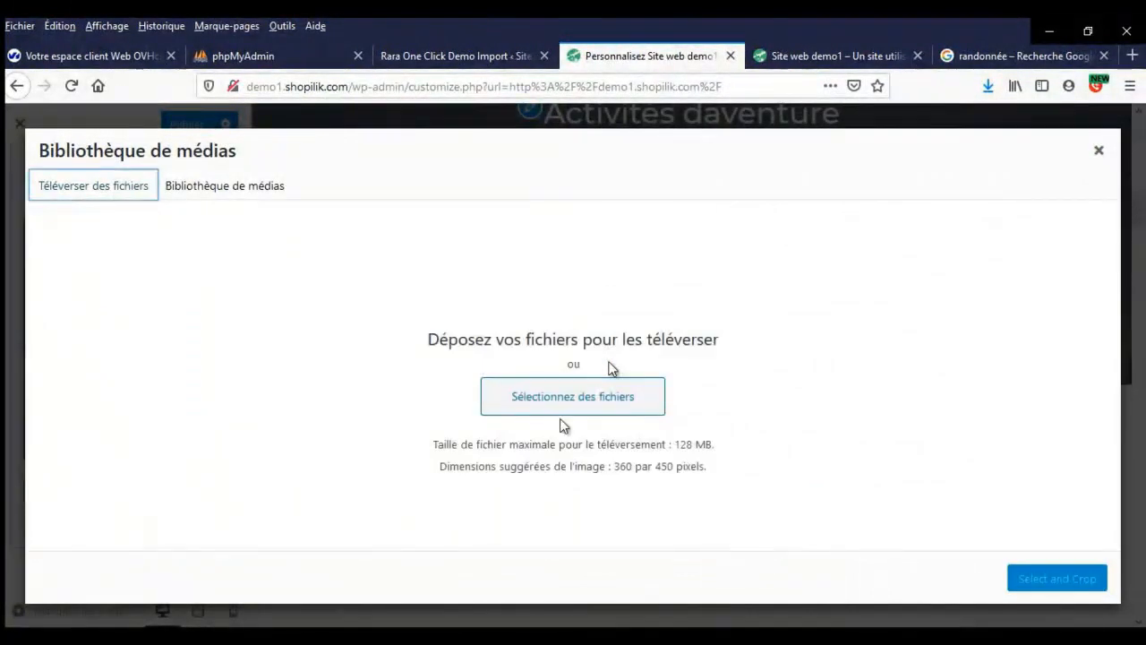
click(569, 397)
click(306, 272)
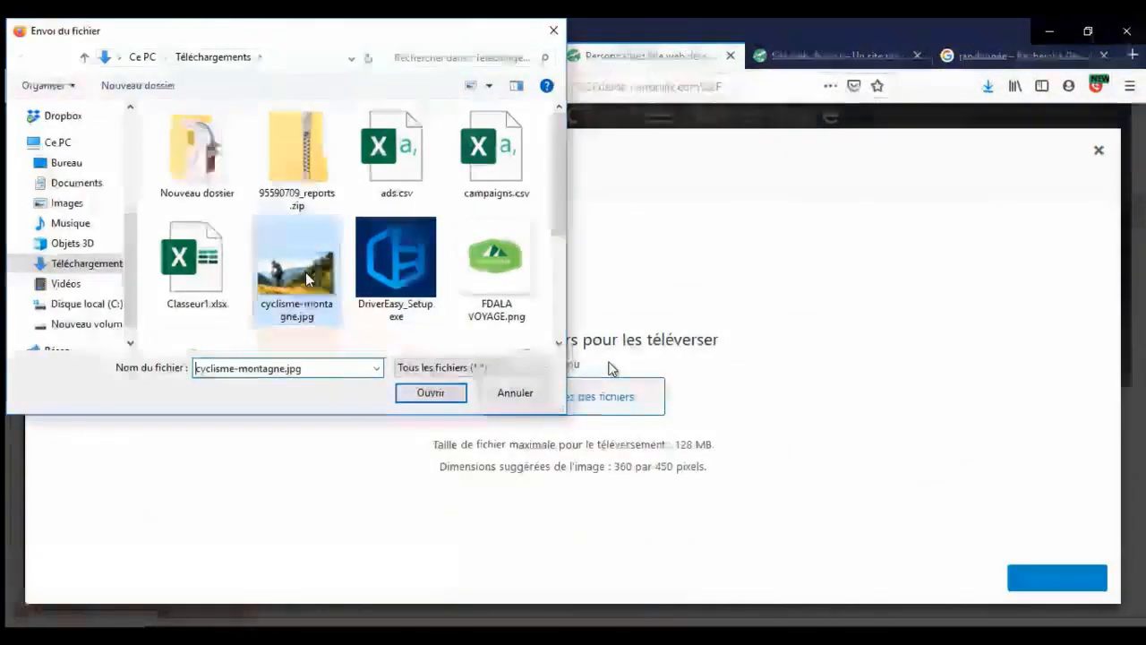
key(s)
key(Return)
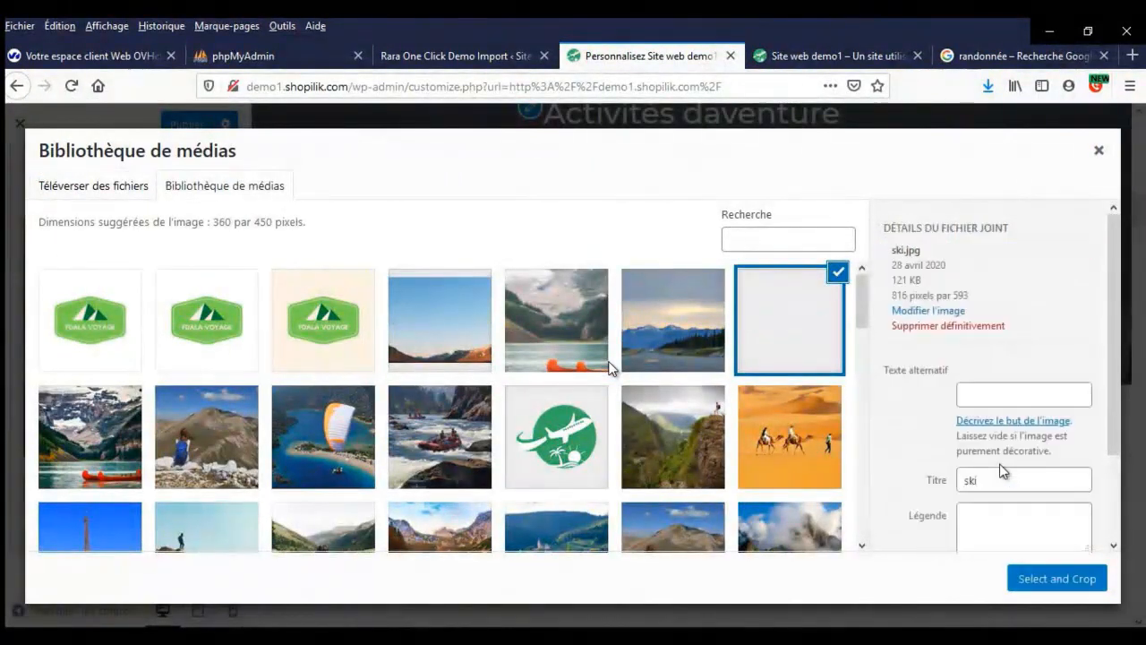
click(1000, 471)
text(ski)
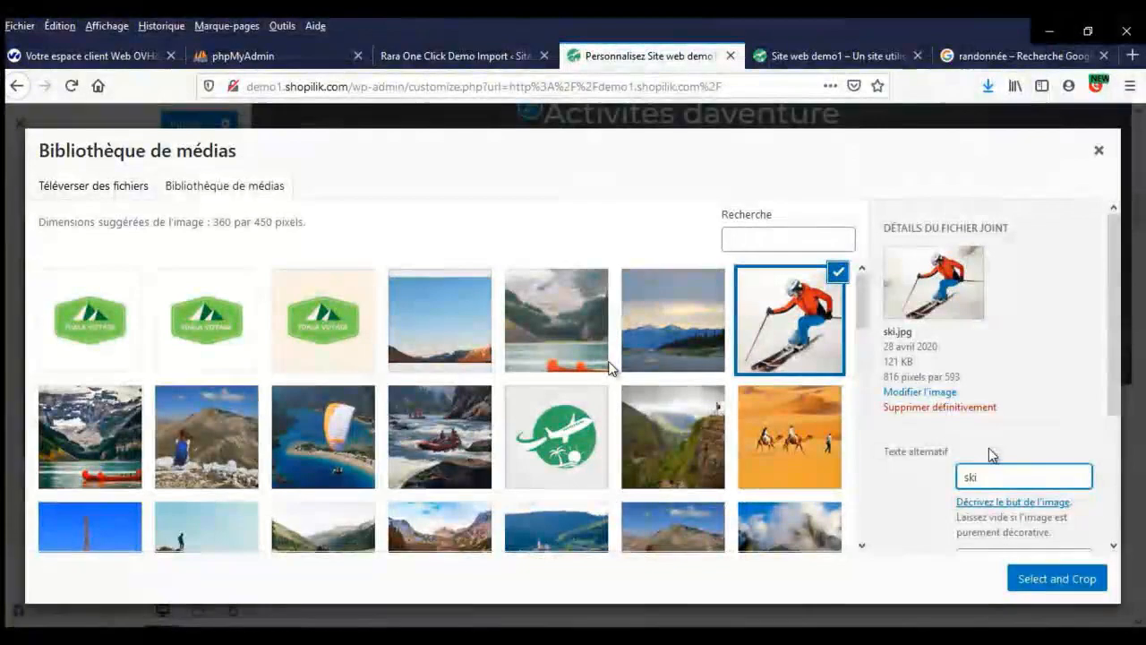
click(1055, 579)
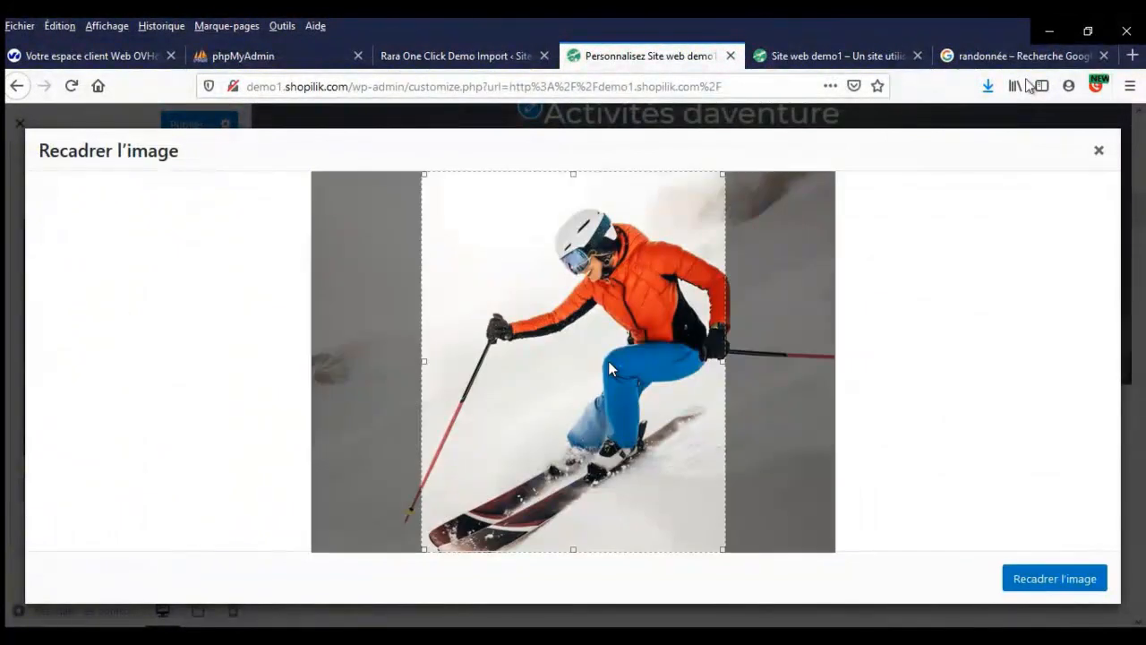
click(1066, 578)
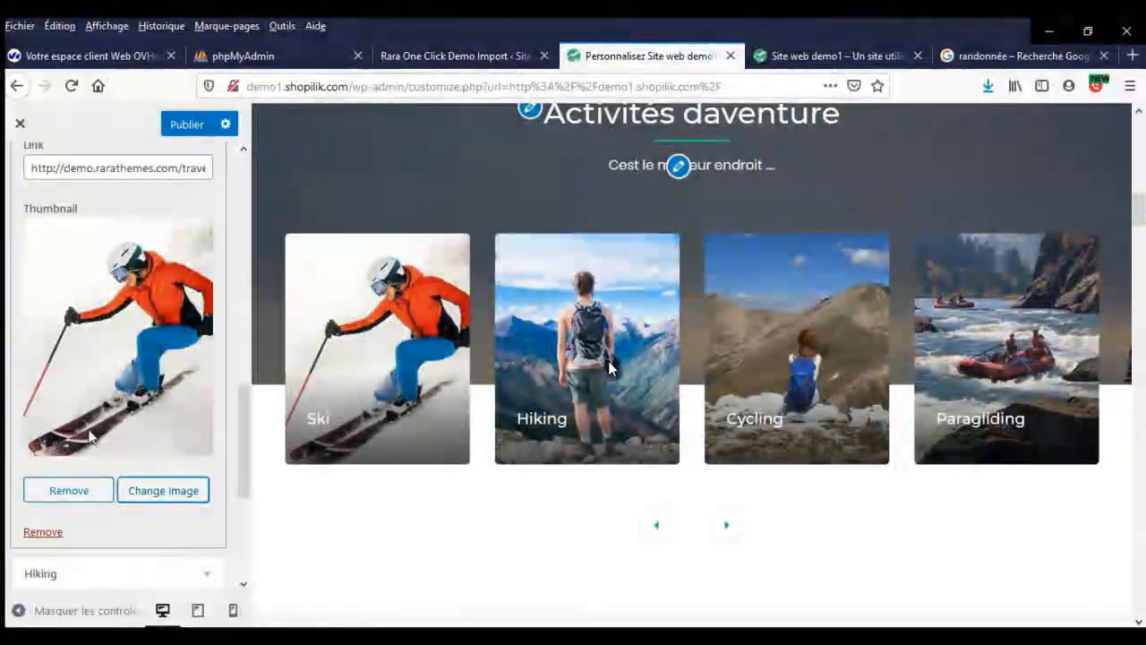
scroll(87, 430, up, 10)
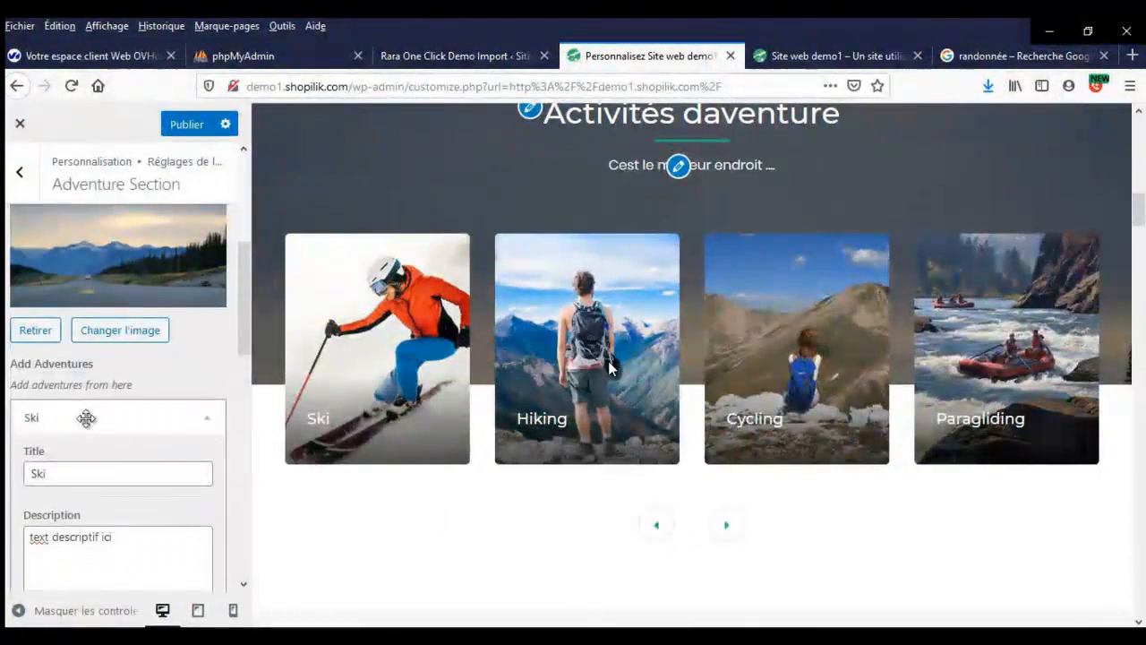
- Collapse the Ski card and remove the Hiking adventure
scroll(98, 417, down, 4)
scroll(108, 415, up, 3)
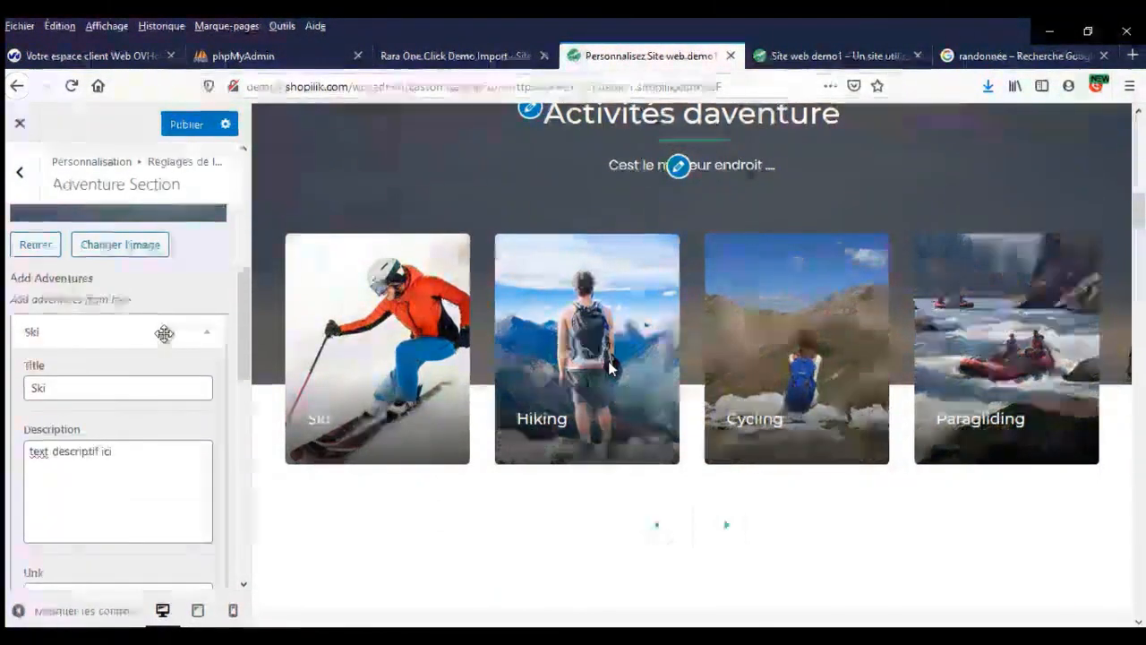
click(164, 333)
click(179, 378)
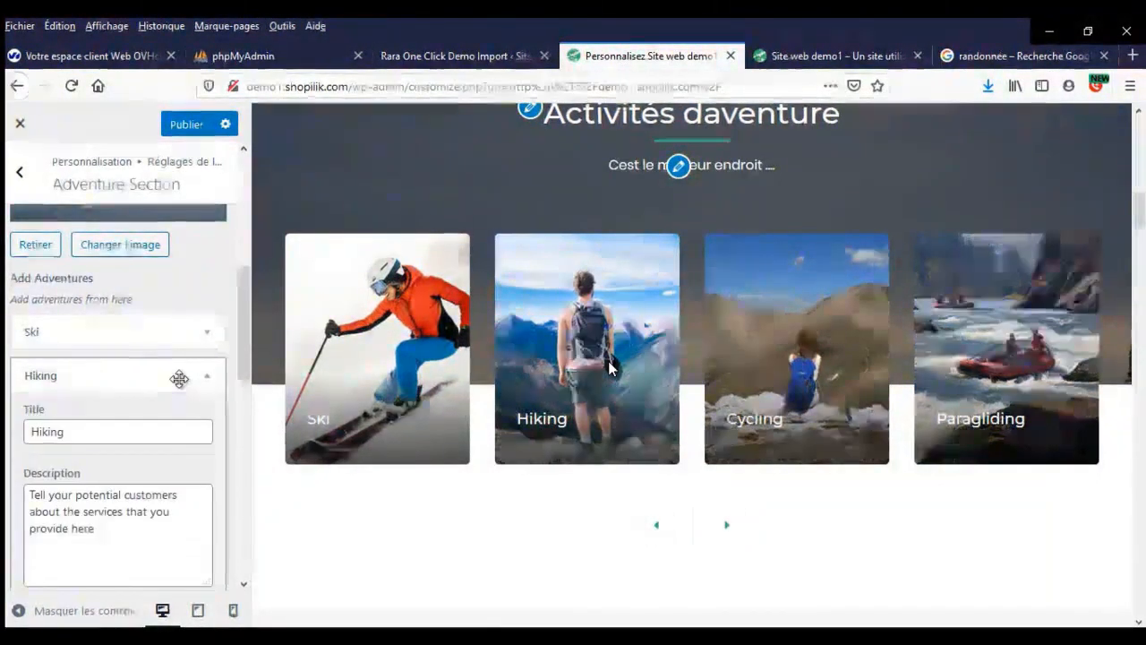
scroll(166, 394, down, 8)
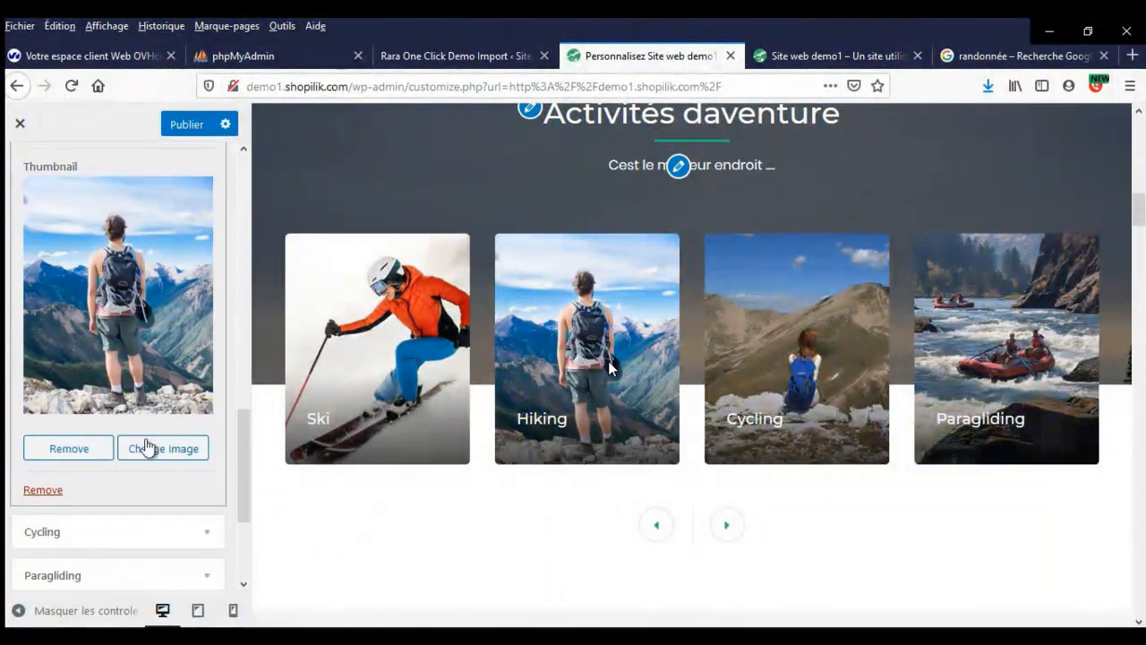
click(45, 491)
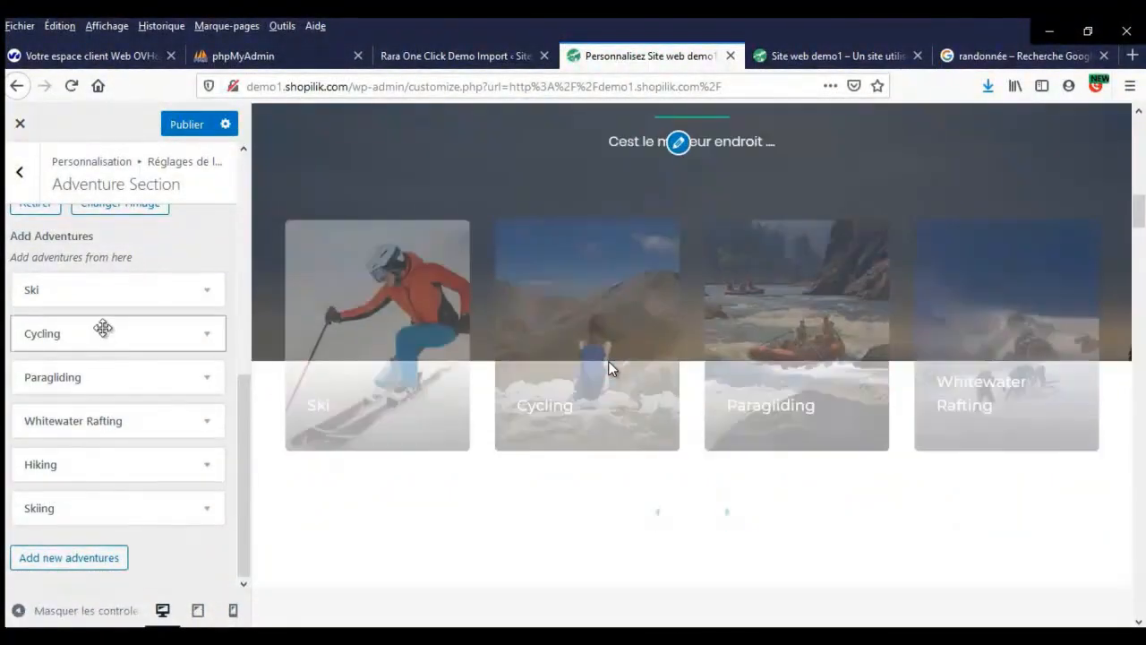
- Retitle the Cycling card 'Cyclisme montagne' and replace its description with 'text ic'
click(103, 332)
text(Cyclisme montagne)
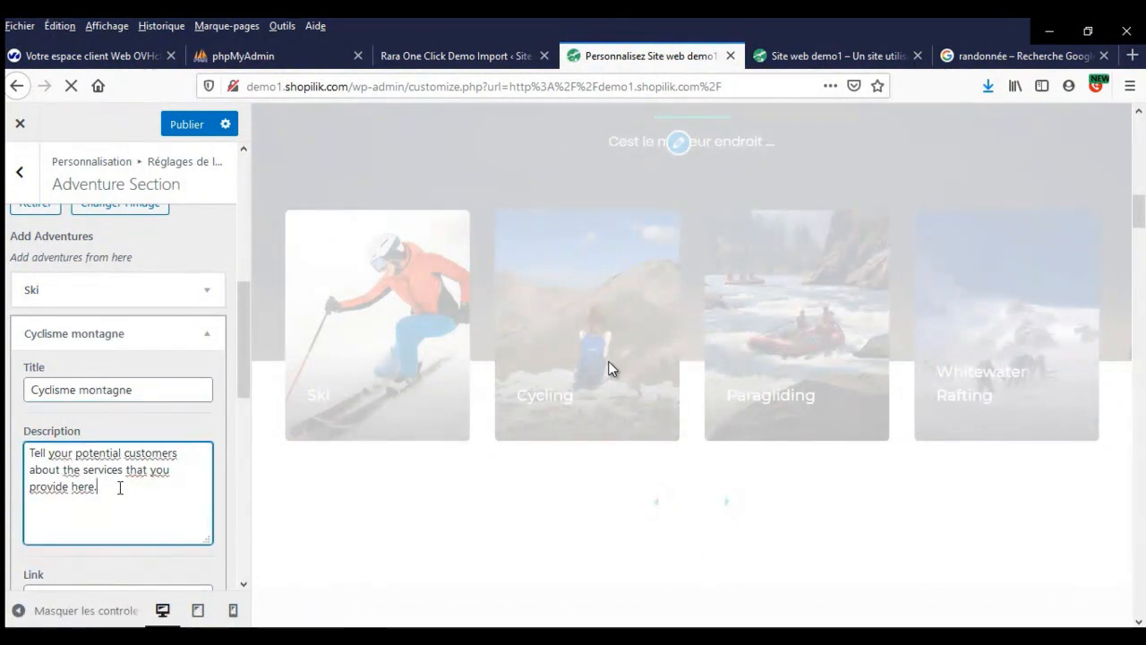
key(ctrl+a)
text(text ic)
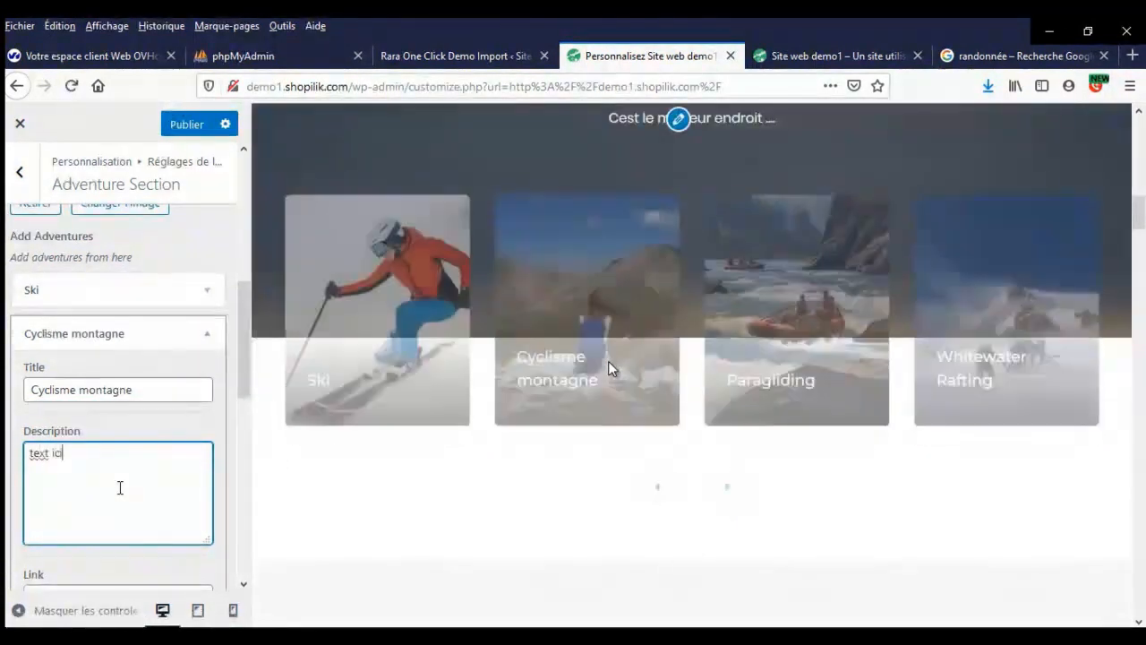
scroll(120, 487, down, 3)
scroll(123, 467, down, 2)
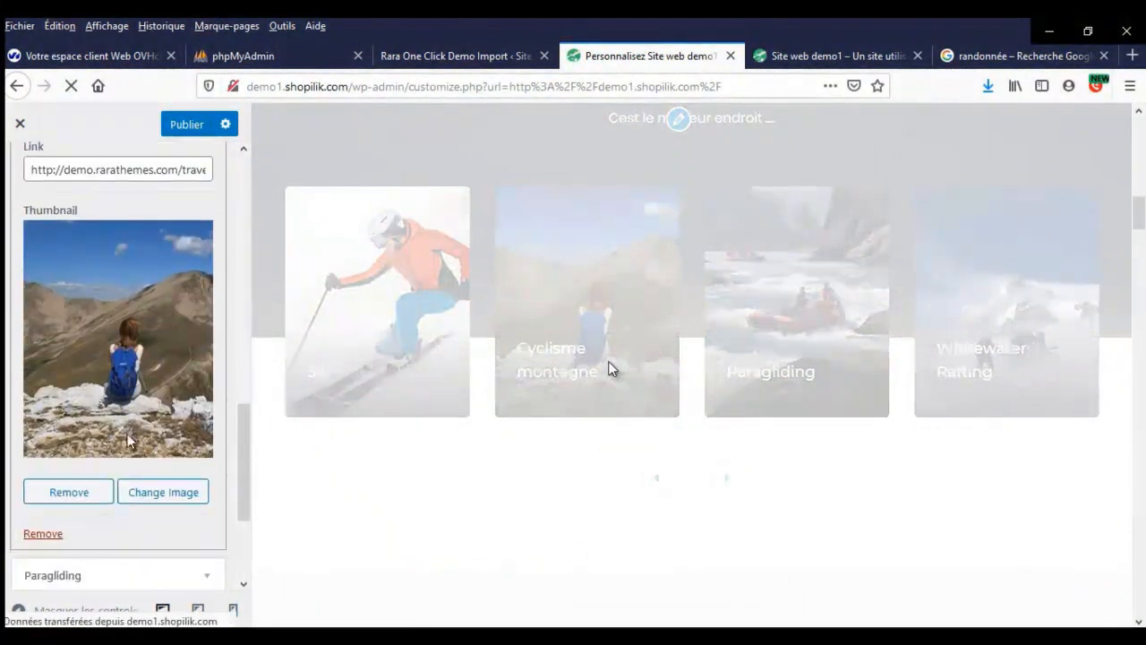
- Upload cyclisme-montagne.jpg with alt text 'cyclisme-montagne' and crop it to frame the cyclist
click(137, 495)
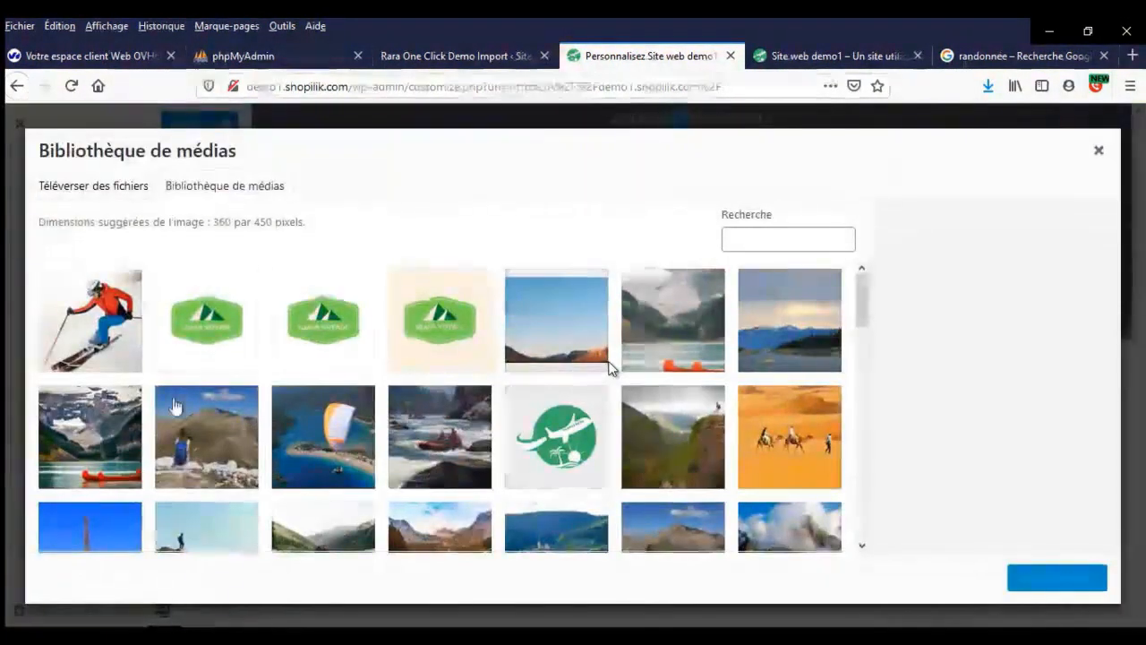
click(114, 188)
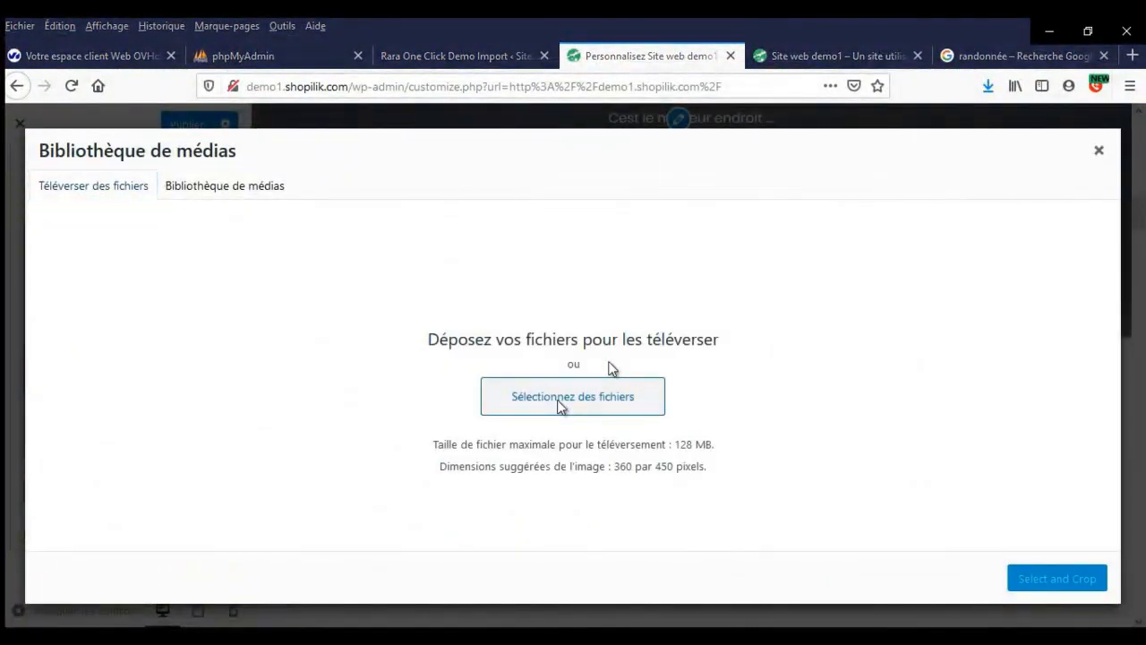
click(558, 401)
scroll(374, 270, down, 3)
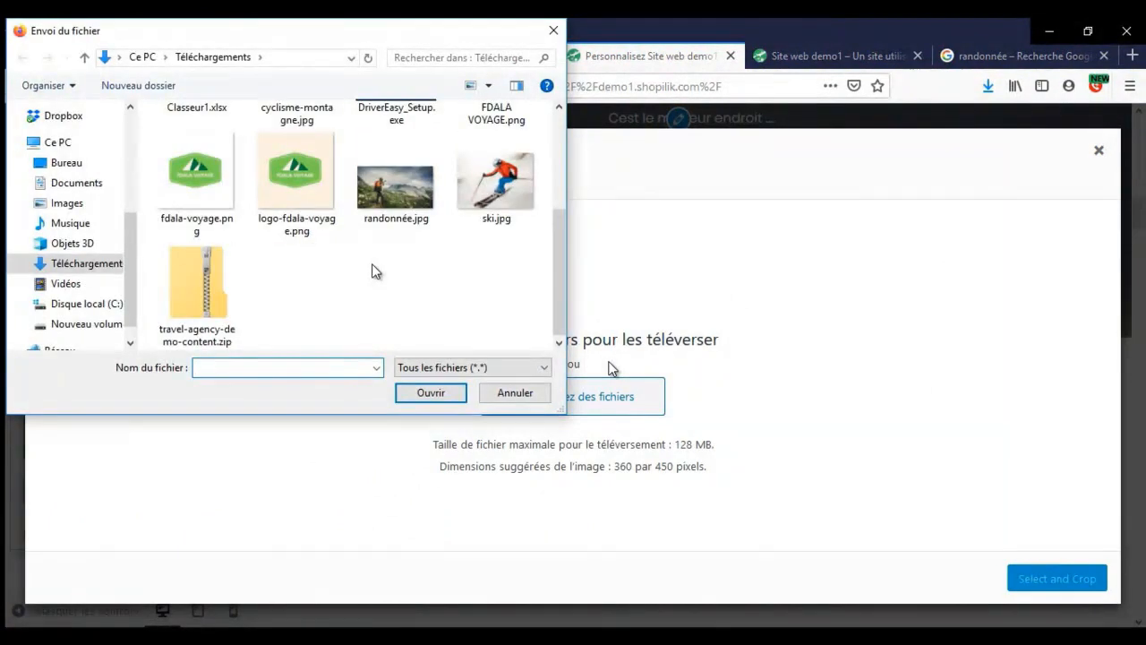
scroll(397, 217, up, 3)
double_click(309, 152)
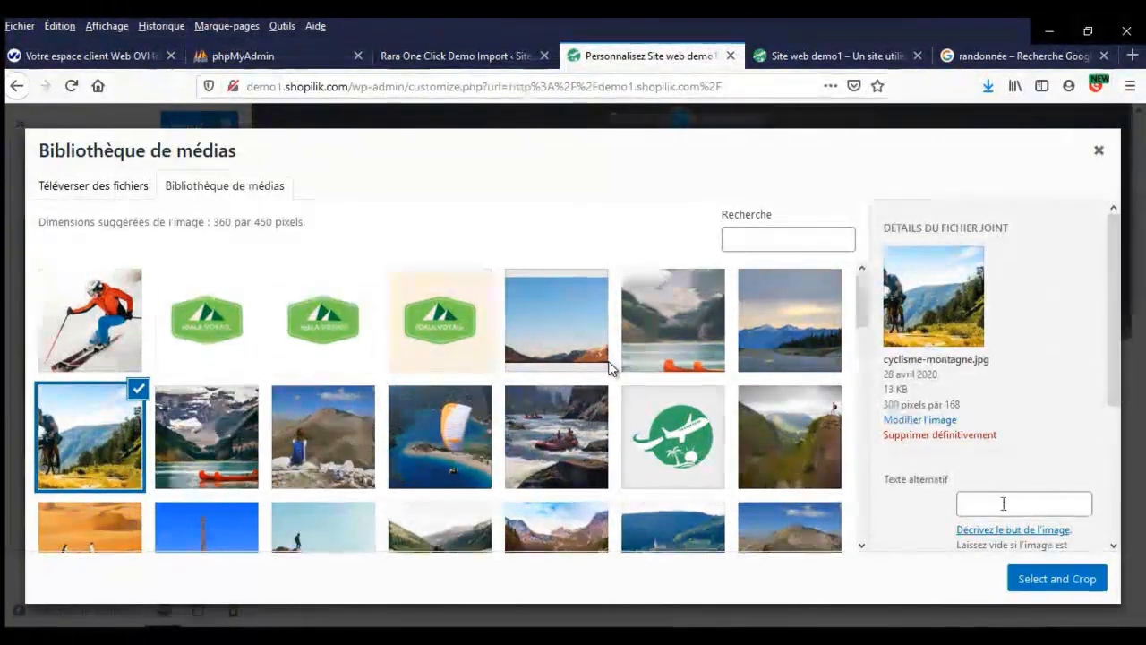
text(cyclisme-montagn)
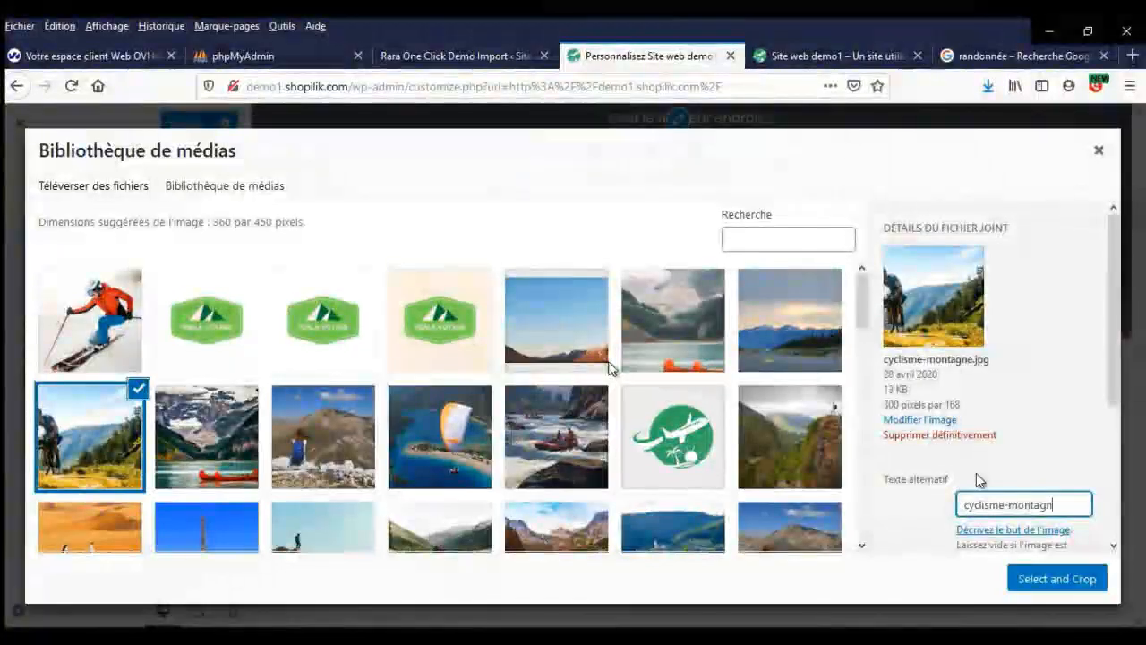
text(e)
click(1057, 579)
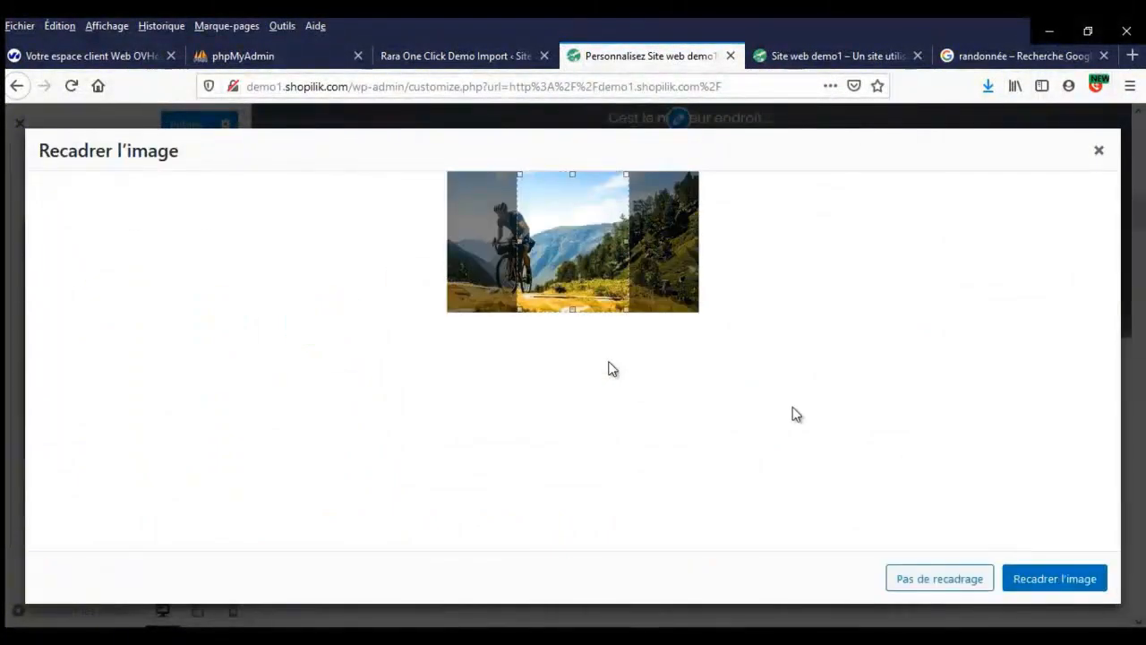
drag(592, 271, 569, 275)
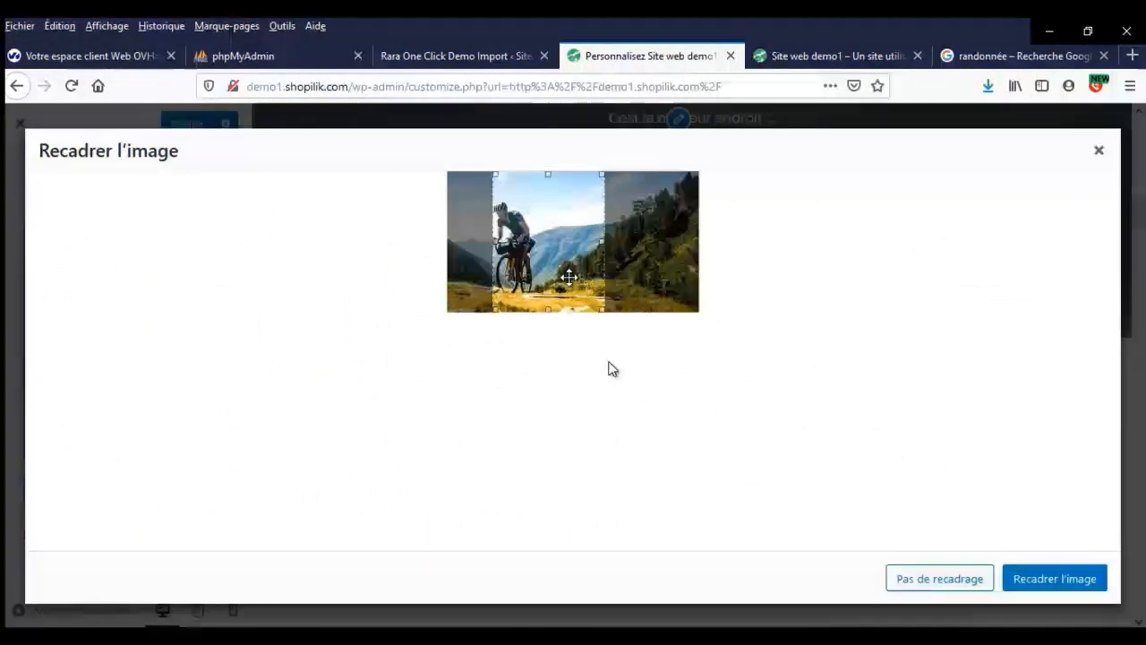
click(1075, 577)
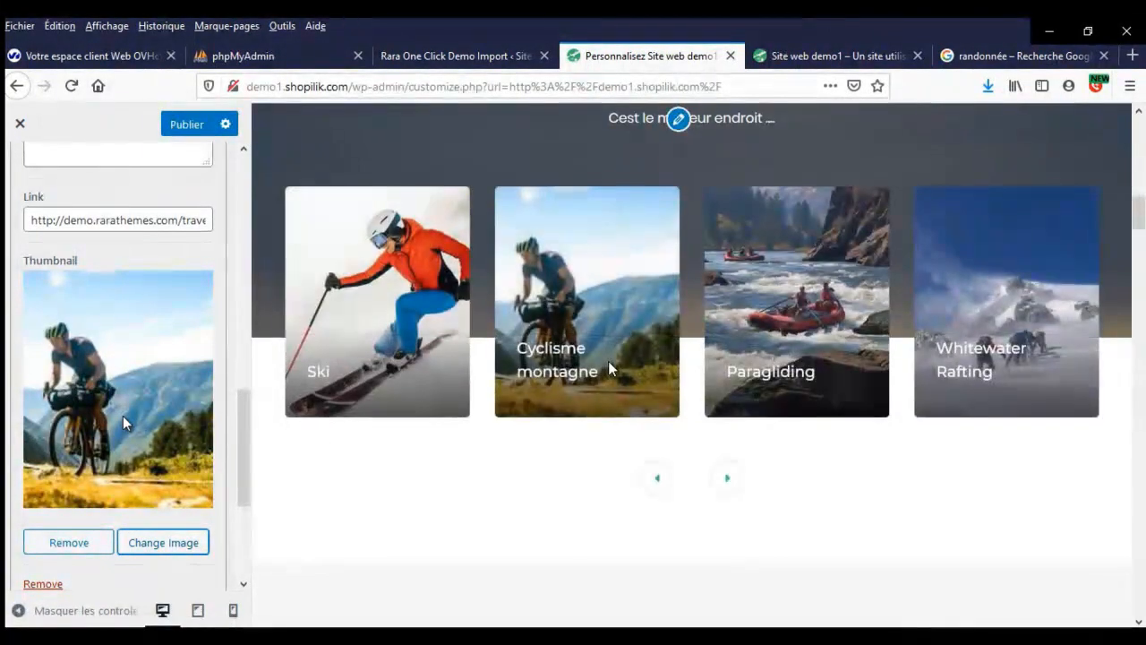
- Retitle the Paragliding card 'Randonnée' with description 'text ic', then bring up its image picker
scroll(122, 425, down, 5)
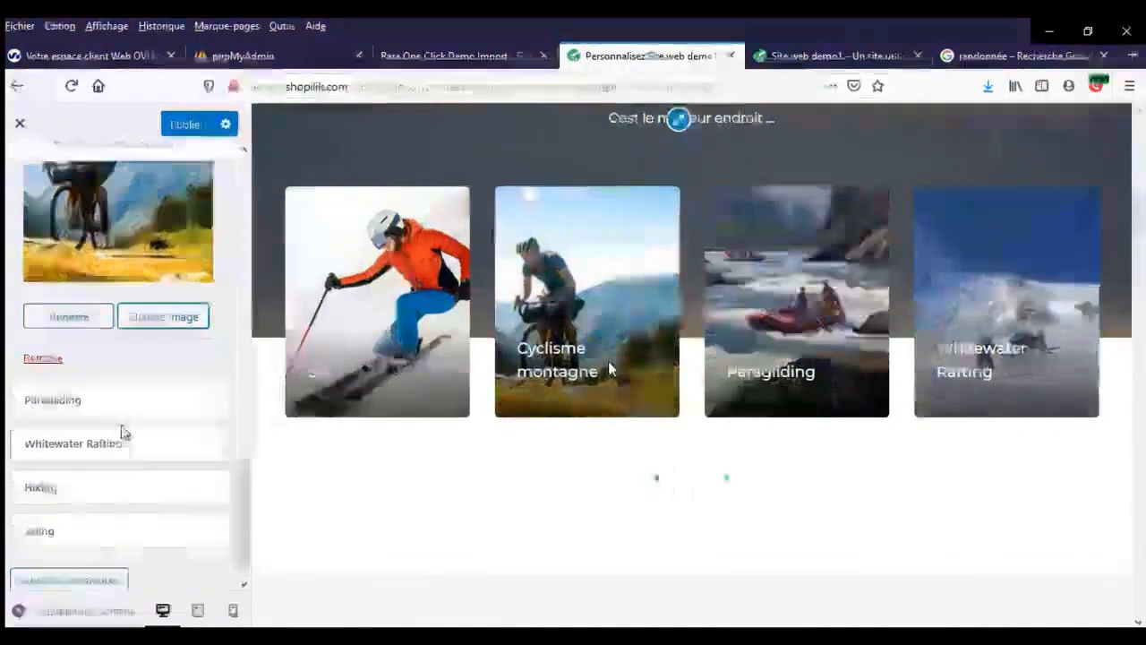
scroll(135, 385, up, 5)
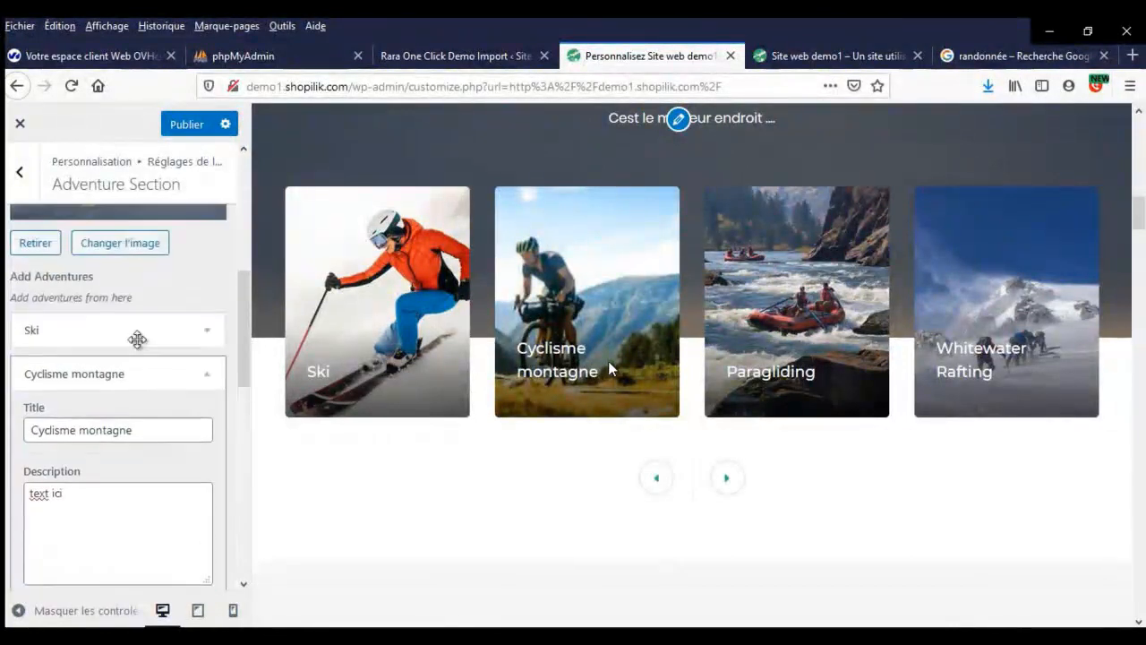
click(140, 392)
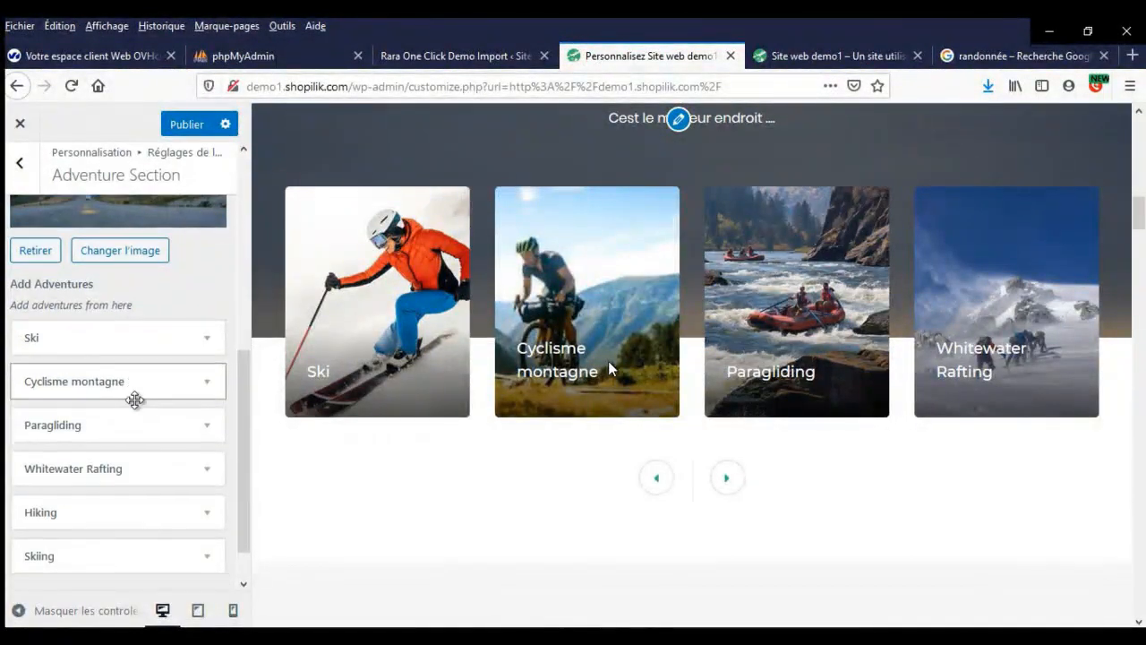
scroll(134, 400, down, 2)
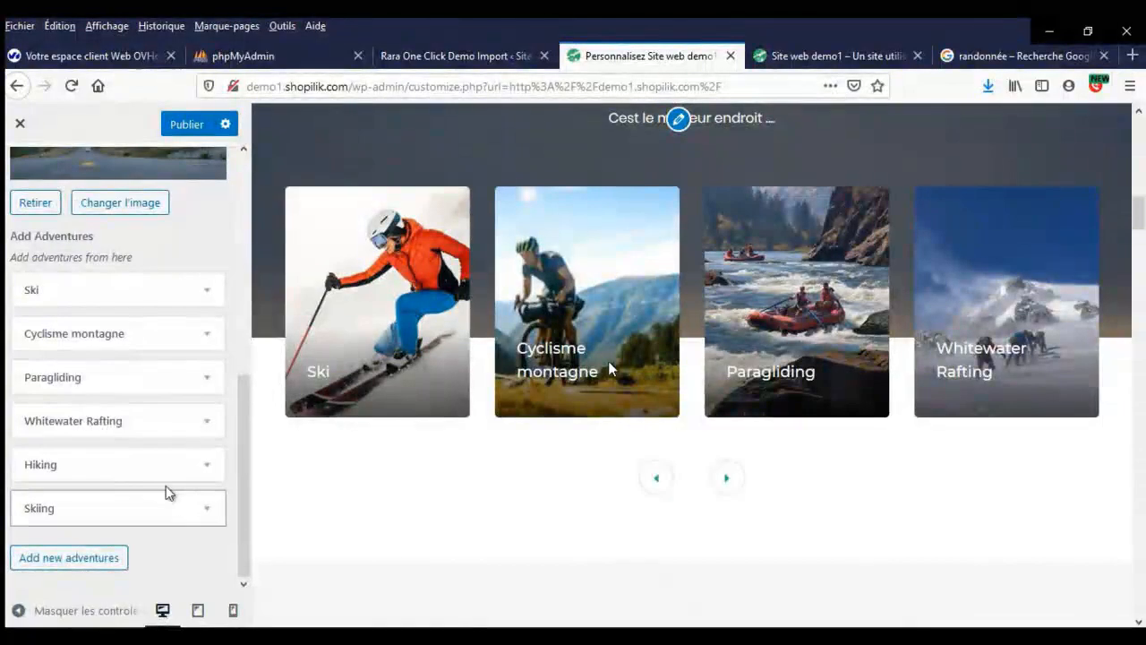
click(167, 381)
scroll(161, 367, down, 2)
double_click(152, 344)
text(Ra)
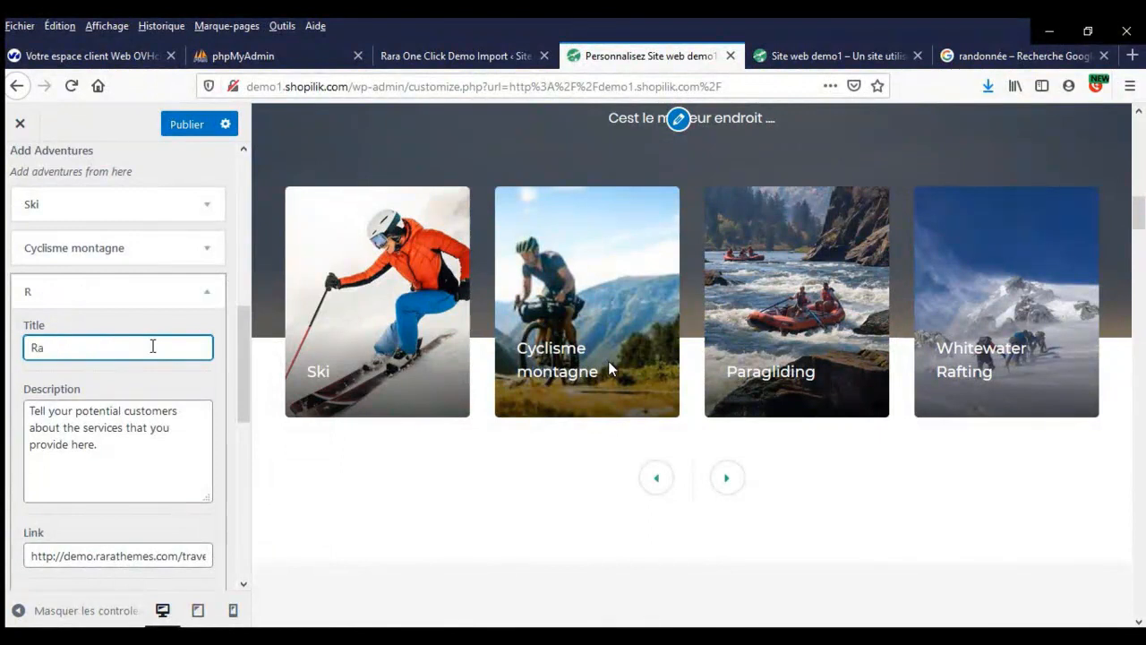
text(ndonnée)
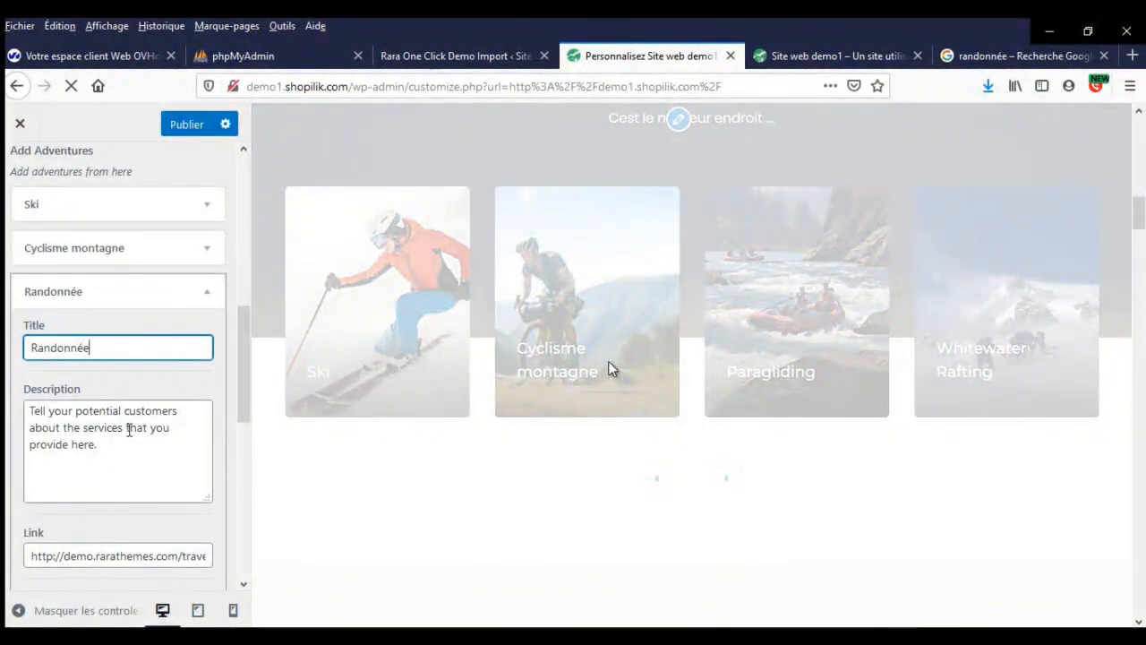
text(te)
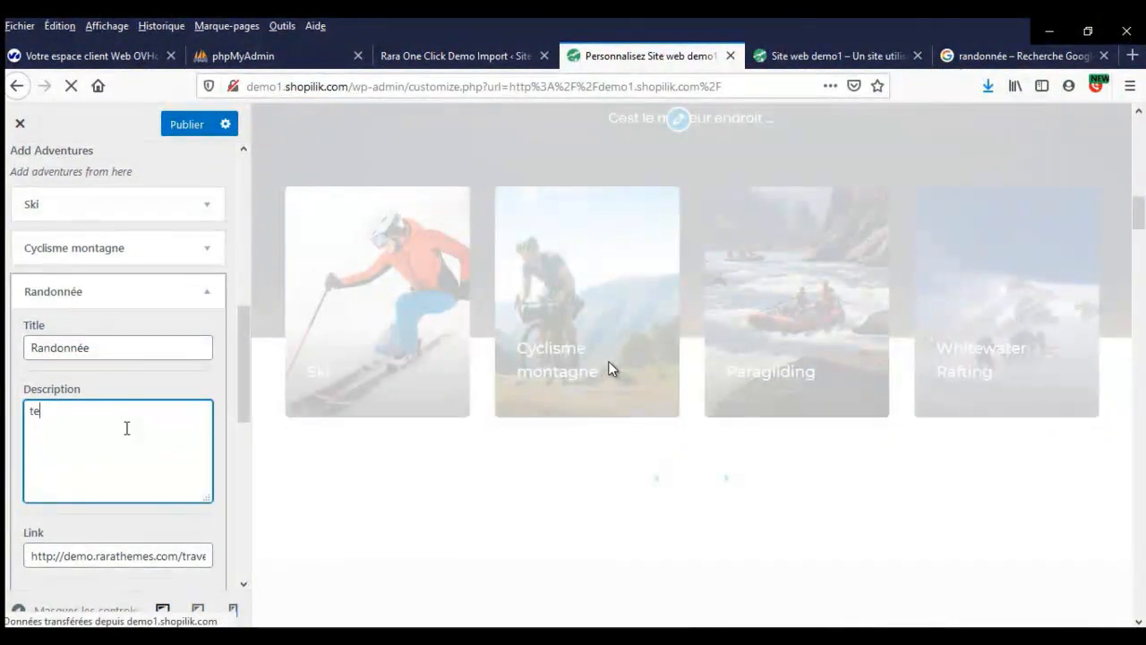
text(xt ici)
scroll(126, 432, down, 3)
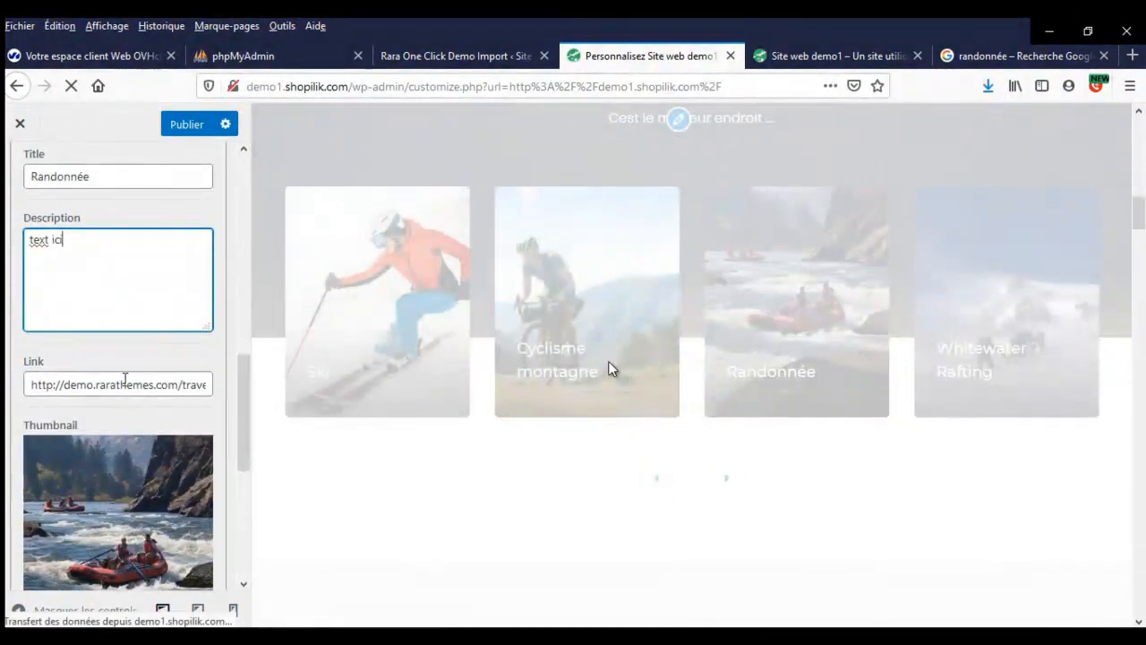
scroll(118, 474, down, 5)
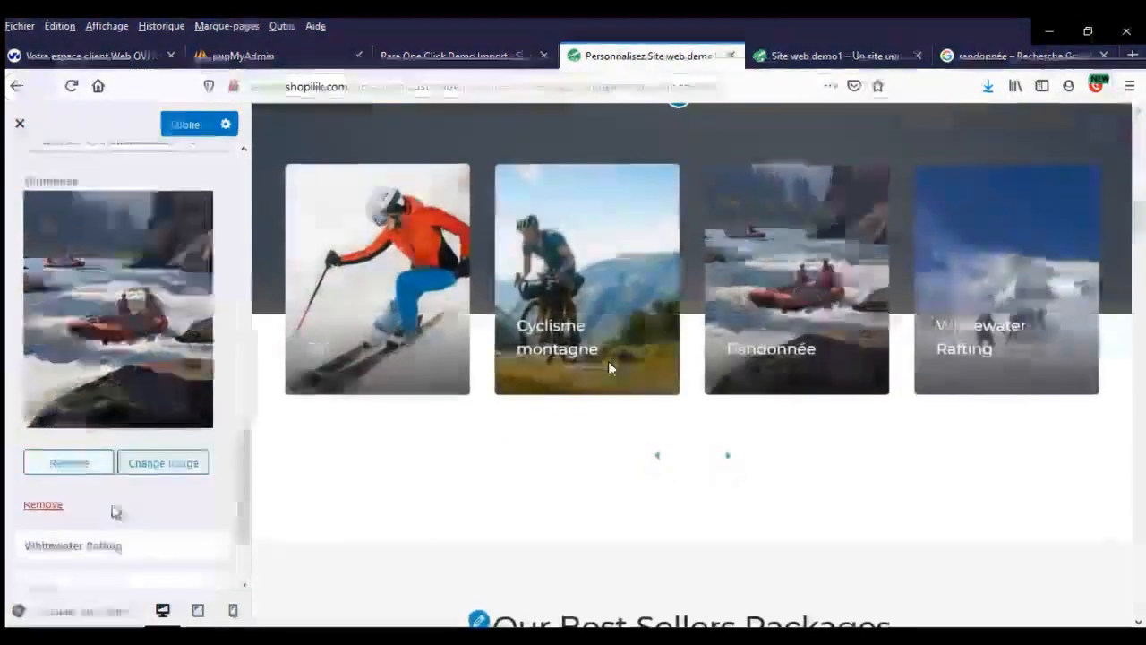
click(160, 452)
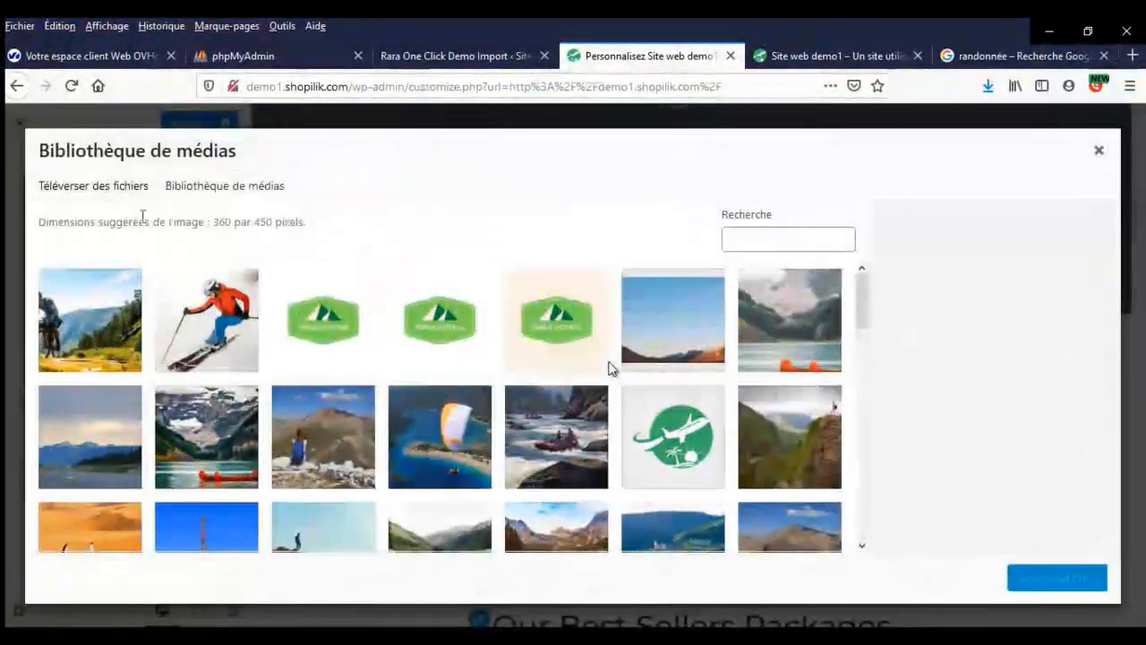
- Upload randonnée.jpg with alt text 'randonnée' and crop it onto the hiker
click(139, 186)
click(552, 400)
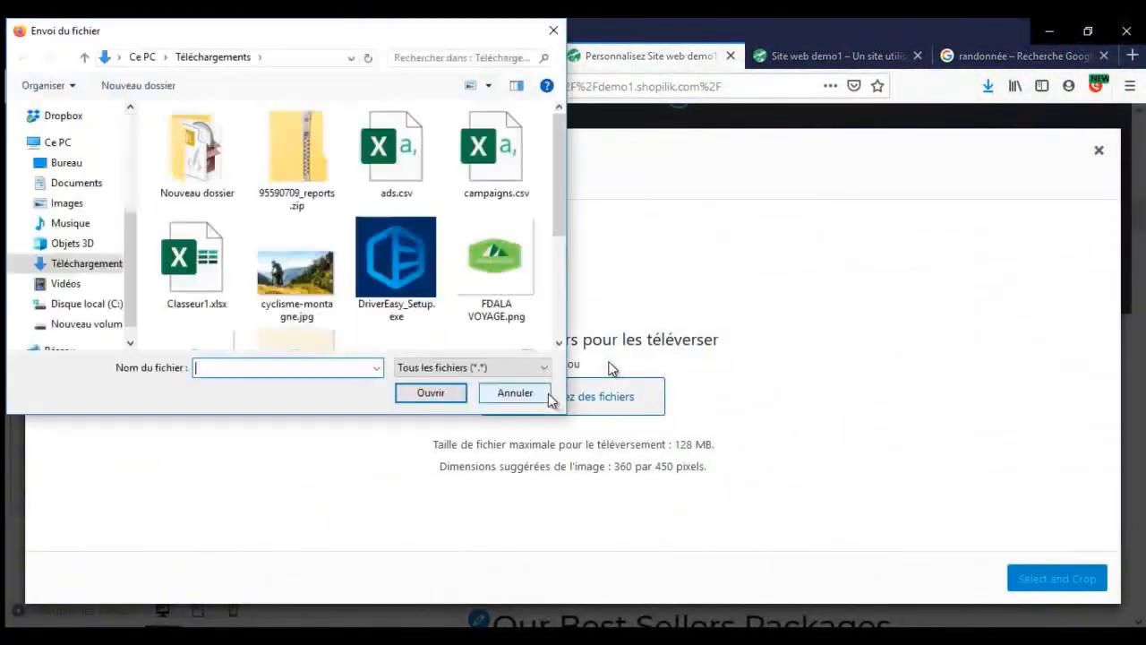
scroll(315, 297, down, 3)
double_click(396, 190)
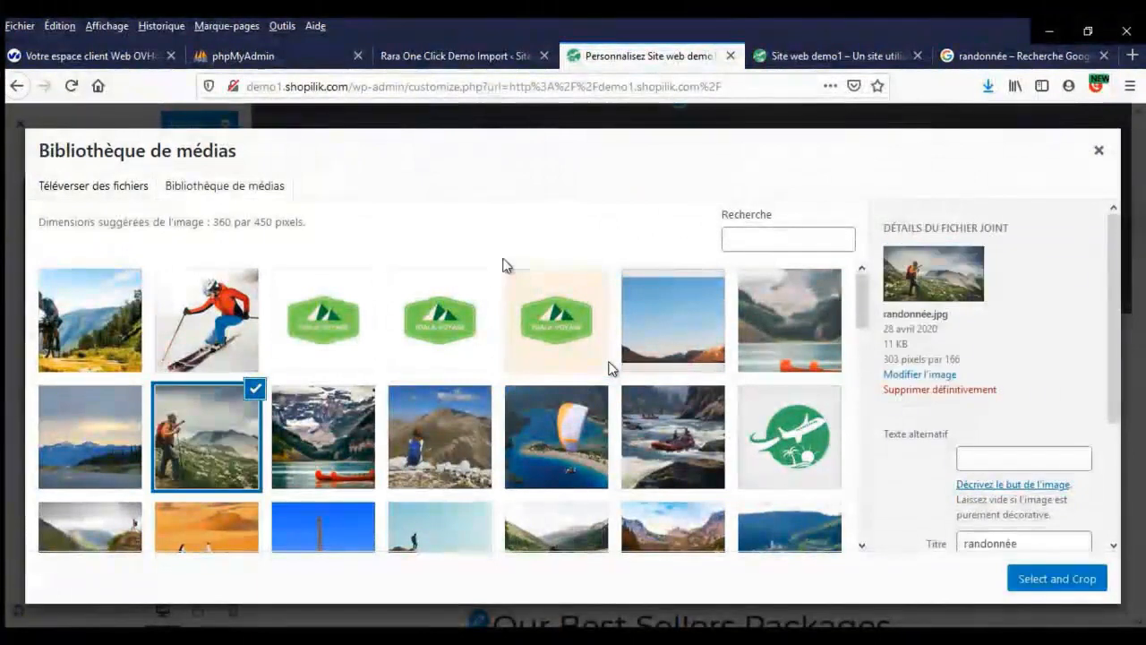
click(993, 454)
text(randonnée)
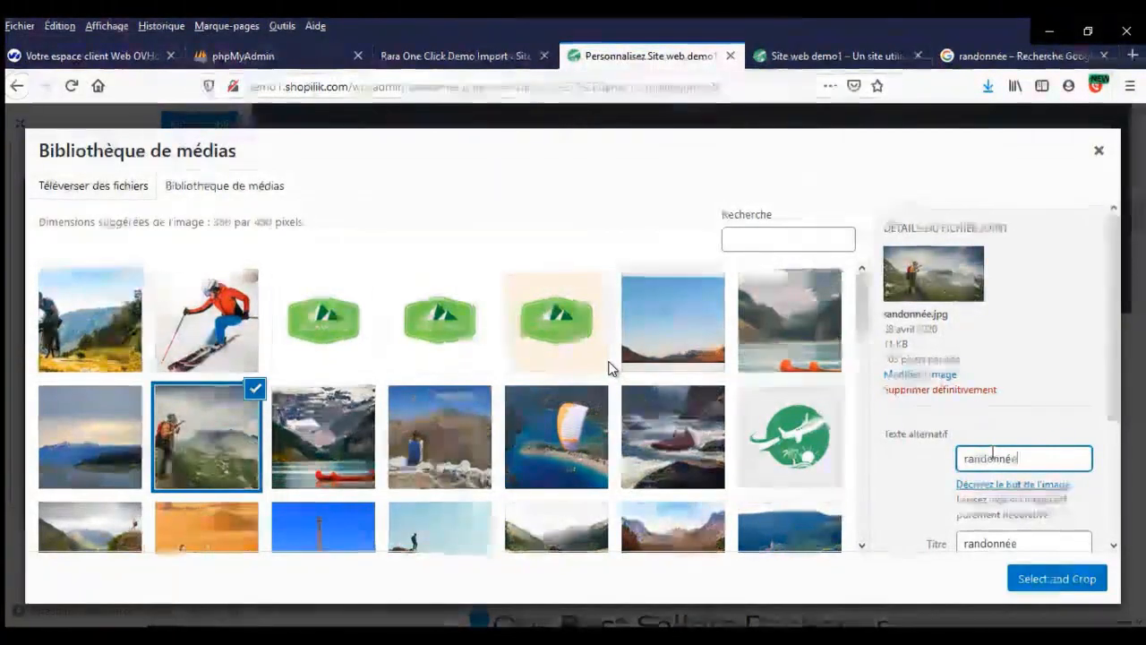
click(1045, 580)
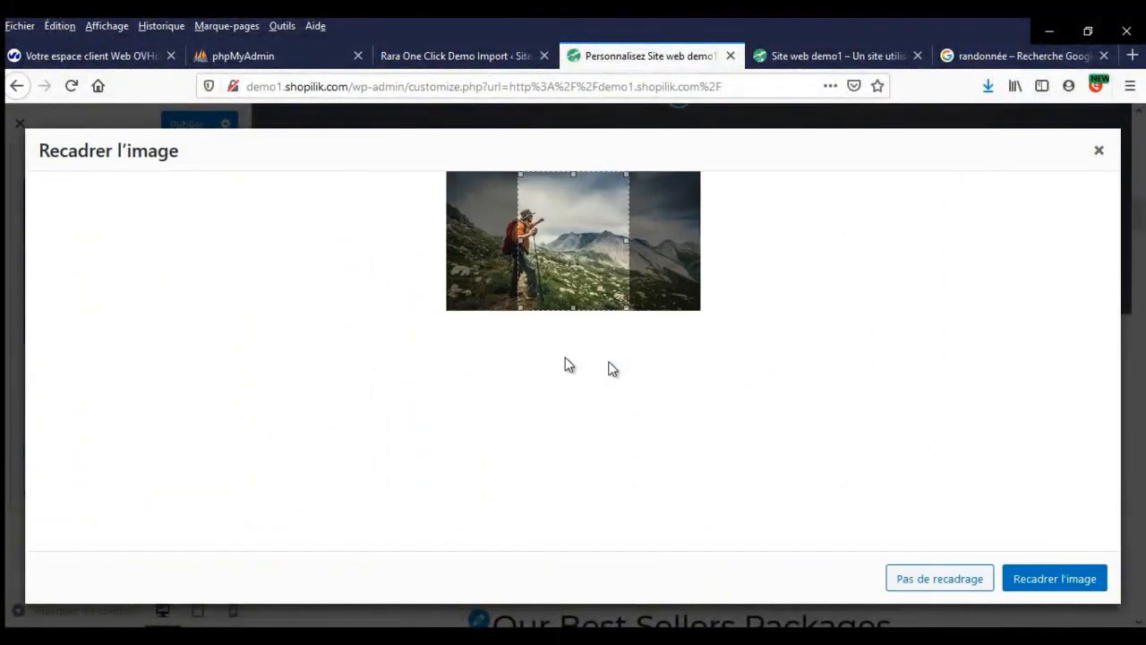
drag(549, 269, 515, 268)
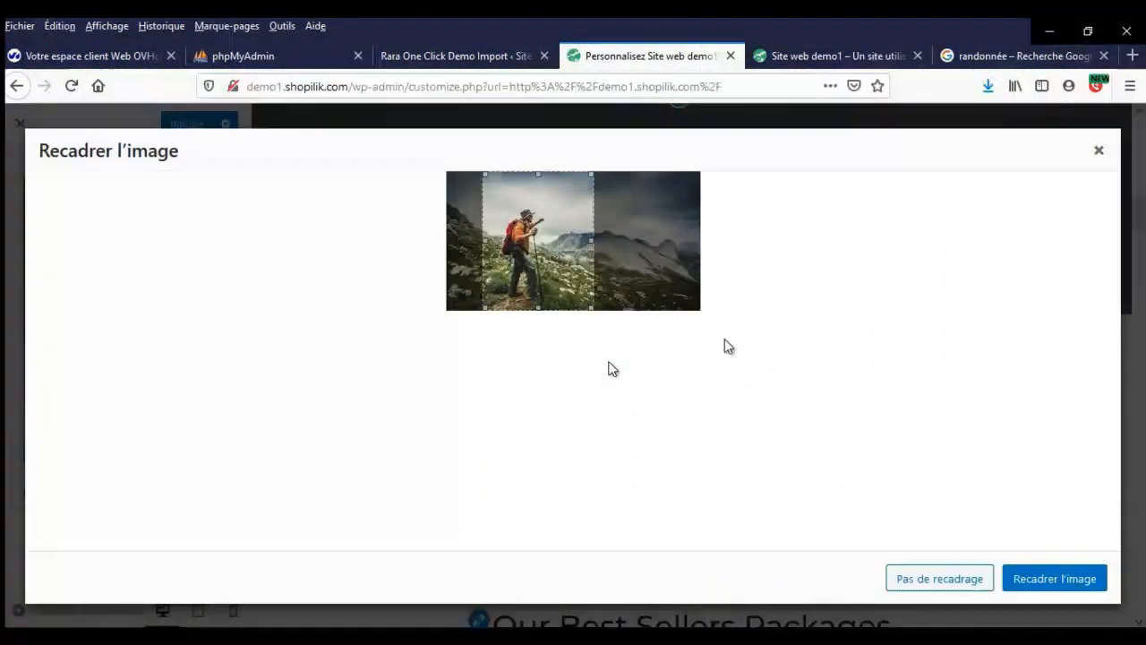
click(1046, 575)
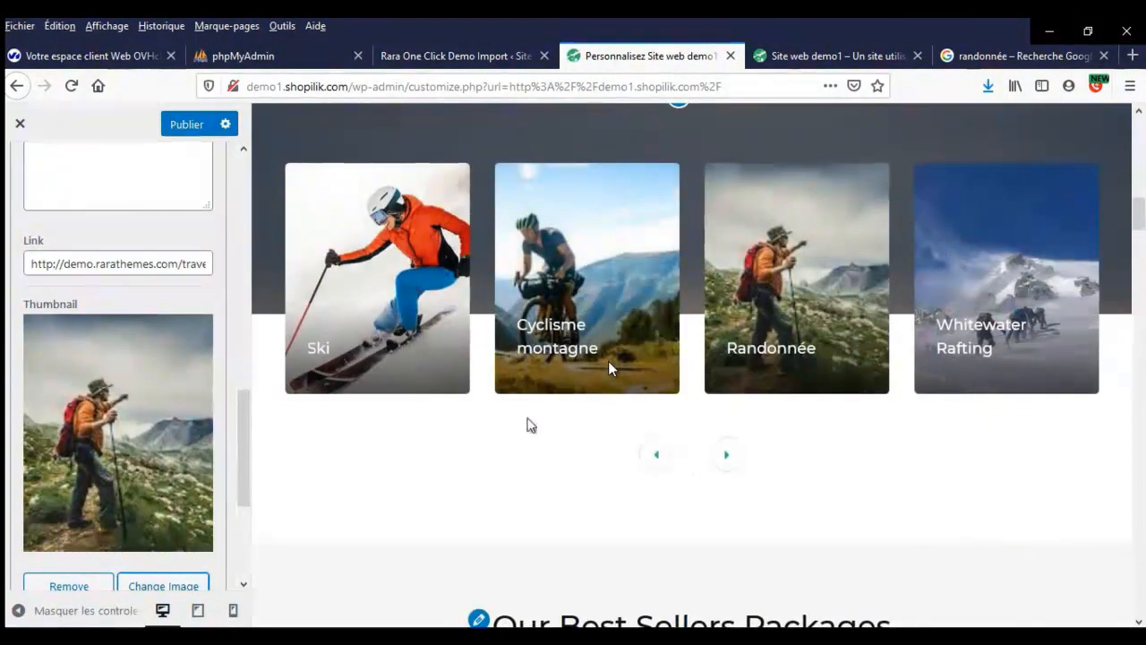
- Publish the customizer changes and scroll through the preview
scroll(529, 427, down, 2)
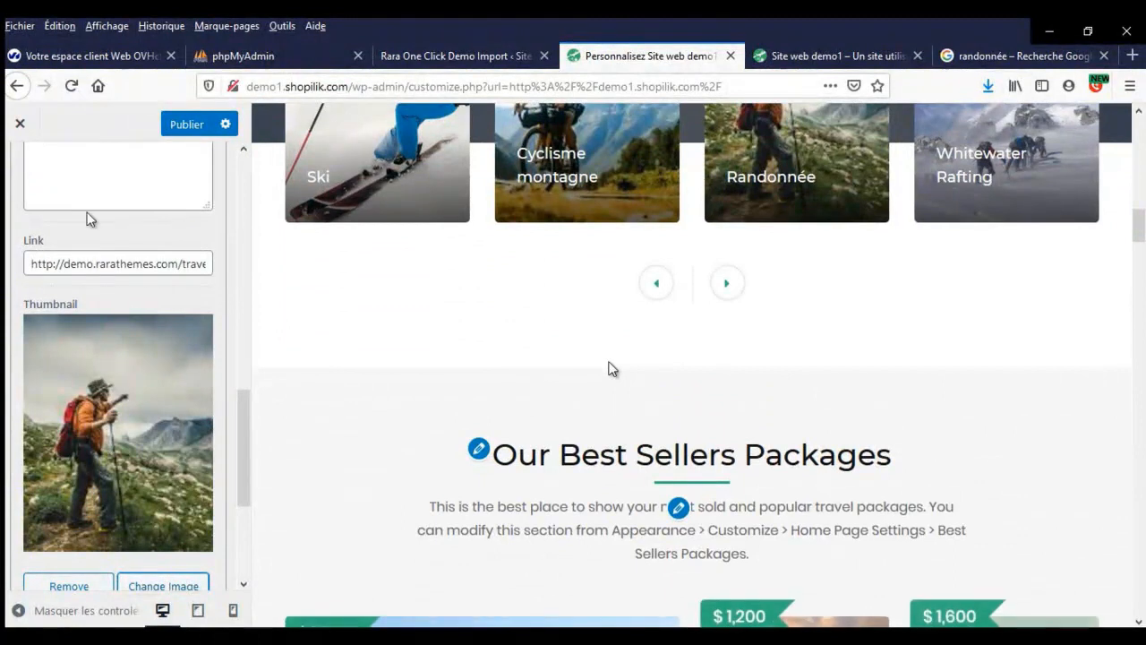
click(185, 122)
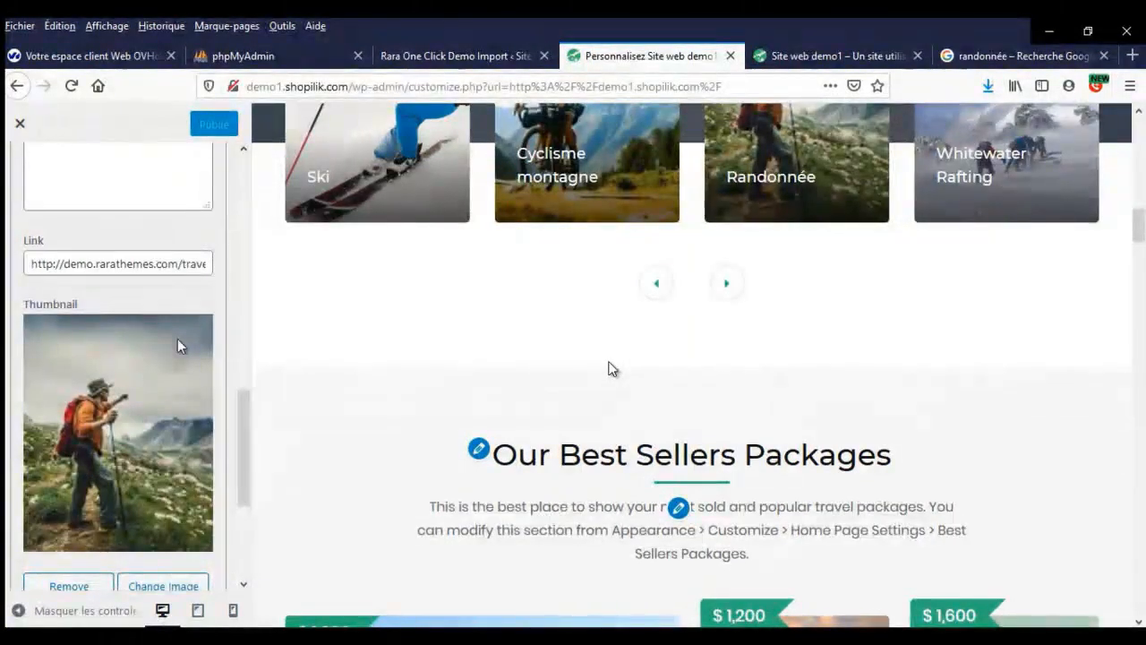
scroll(149, 377, down, 4)
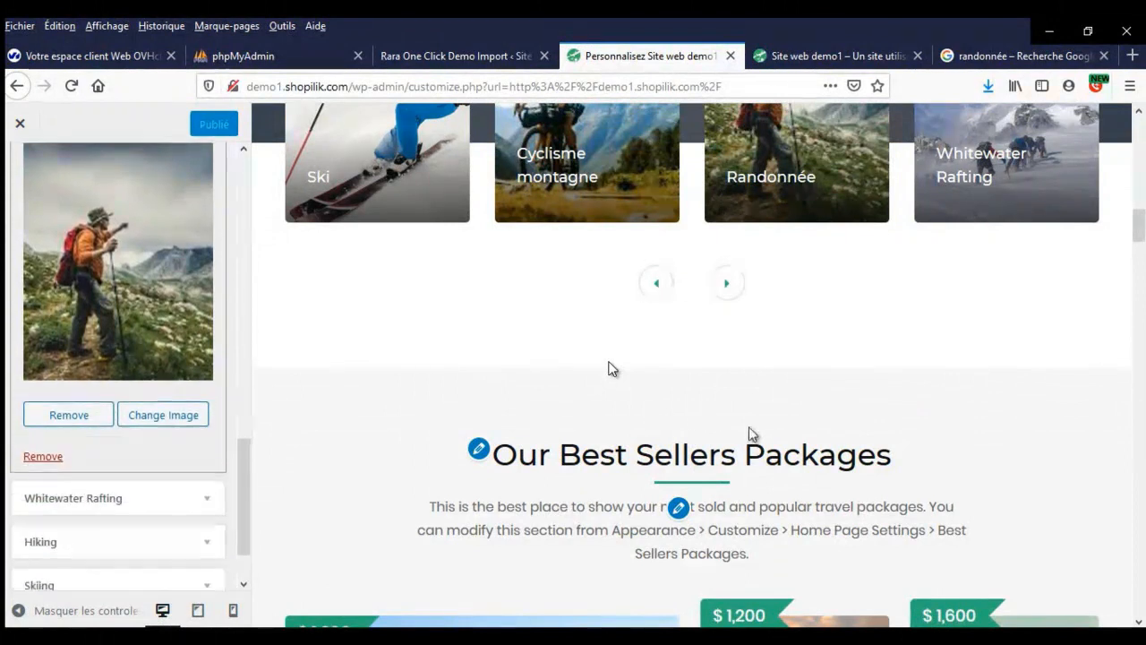
scroll(612, 369, down, 1)
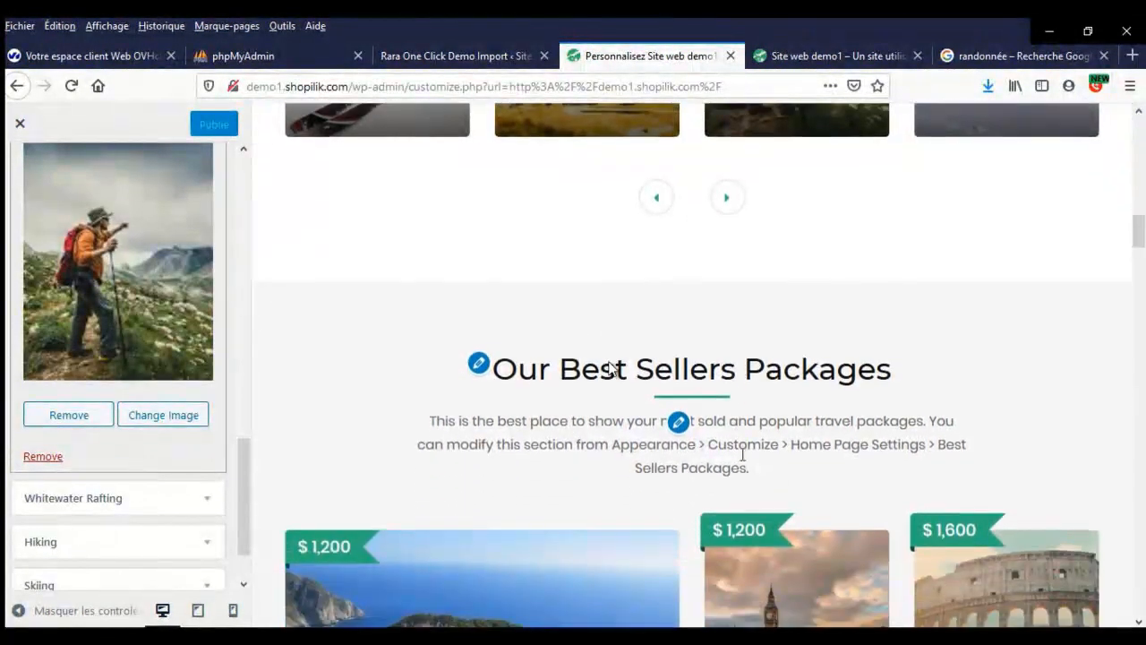
- Title the best-sellers section 'Nos meilleurs packs' and replace its description with placeholder text
click(677, 421)
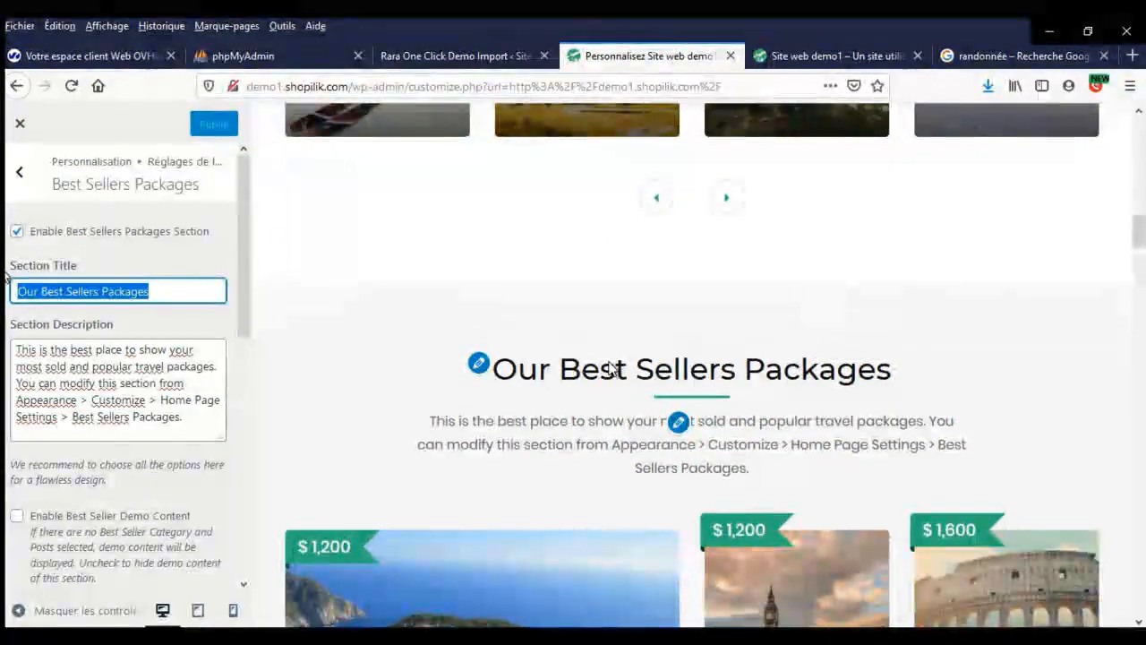
text(Nos mei)
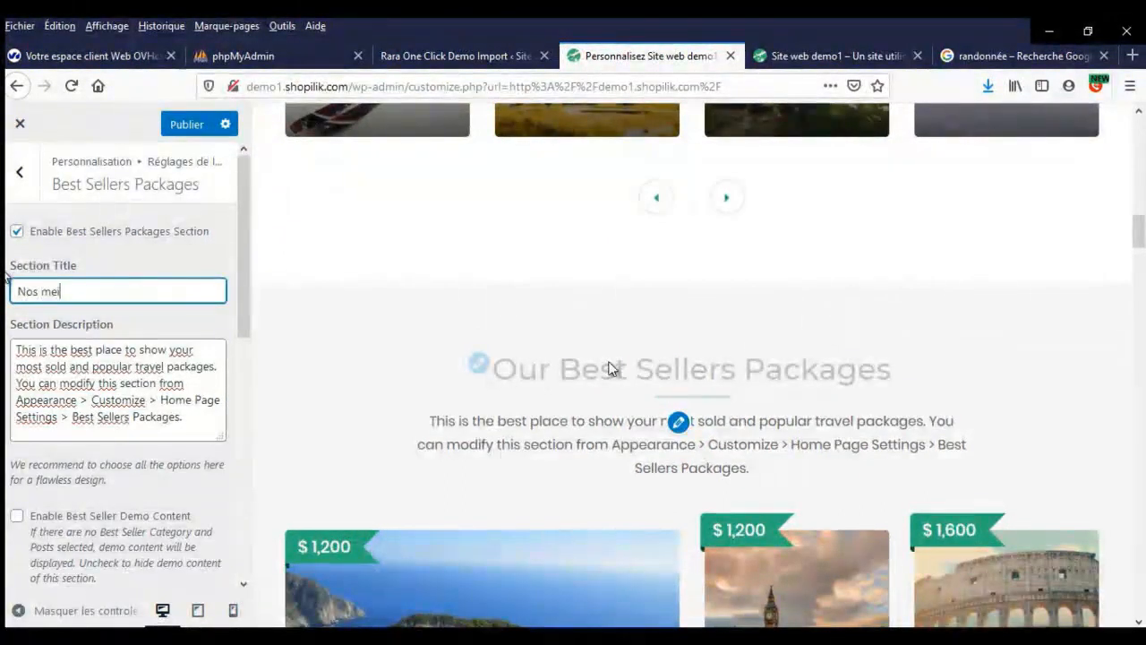
text(lleurs packs)
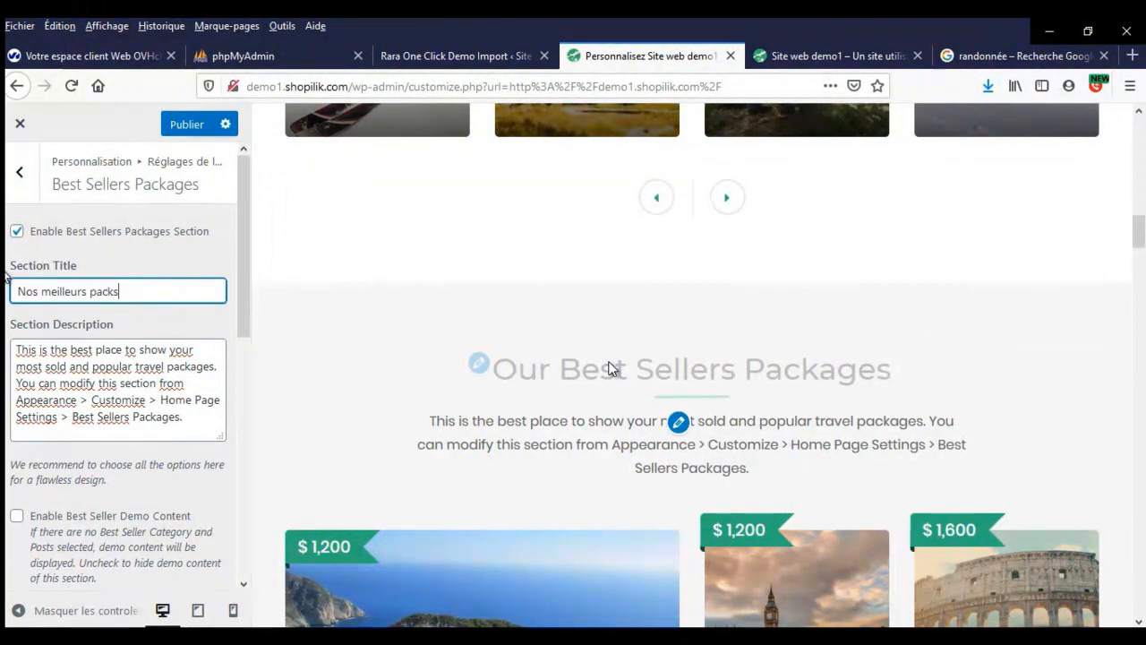
click(77, 390)
key(ctrl+a)
text(text)
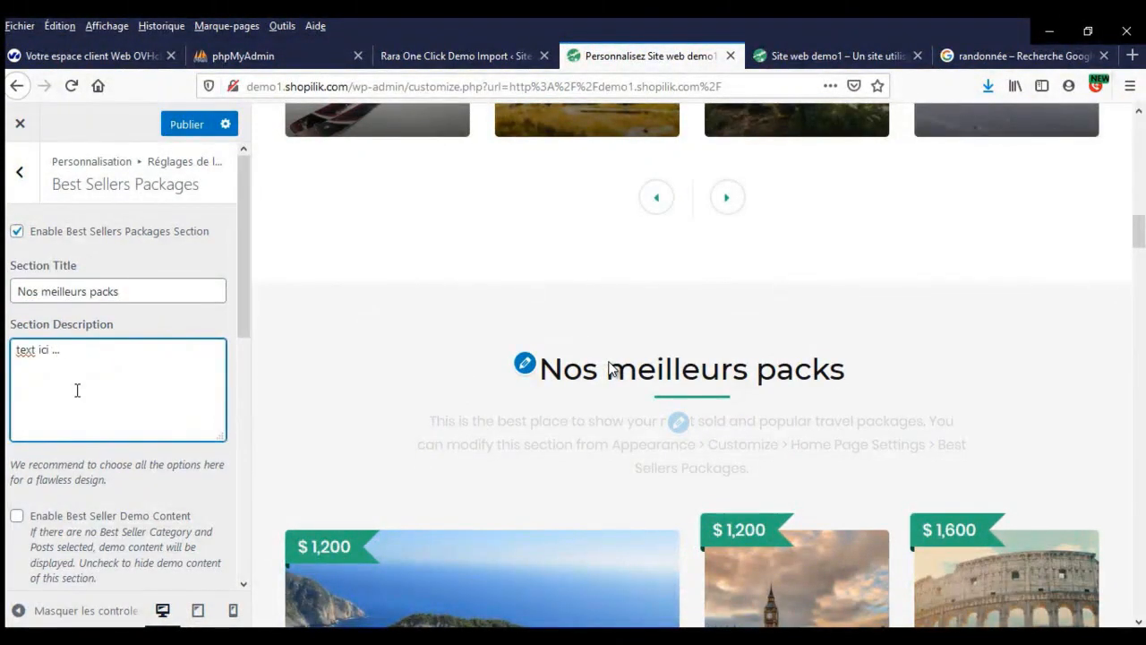
- Review the section in the preview and publish the changes
scroll(87, 397, down, 5)
scroll(90, 402, up, 1)
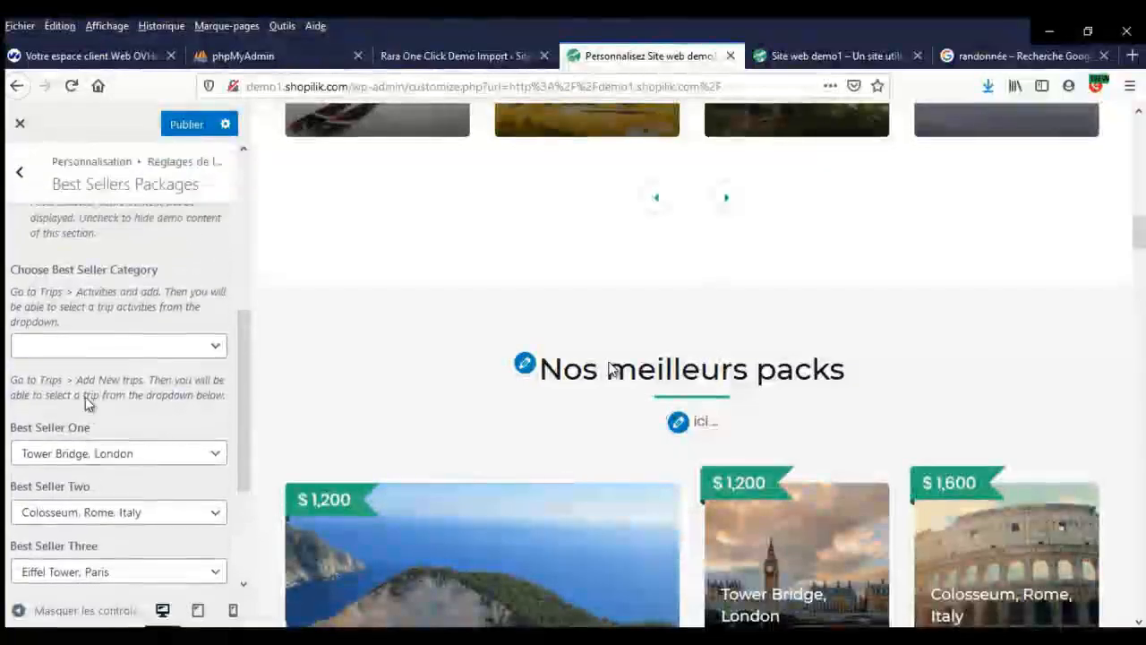
scroll(89, 391, down, 1)
scroll(615, 422, down, 3)
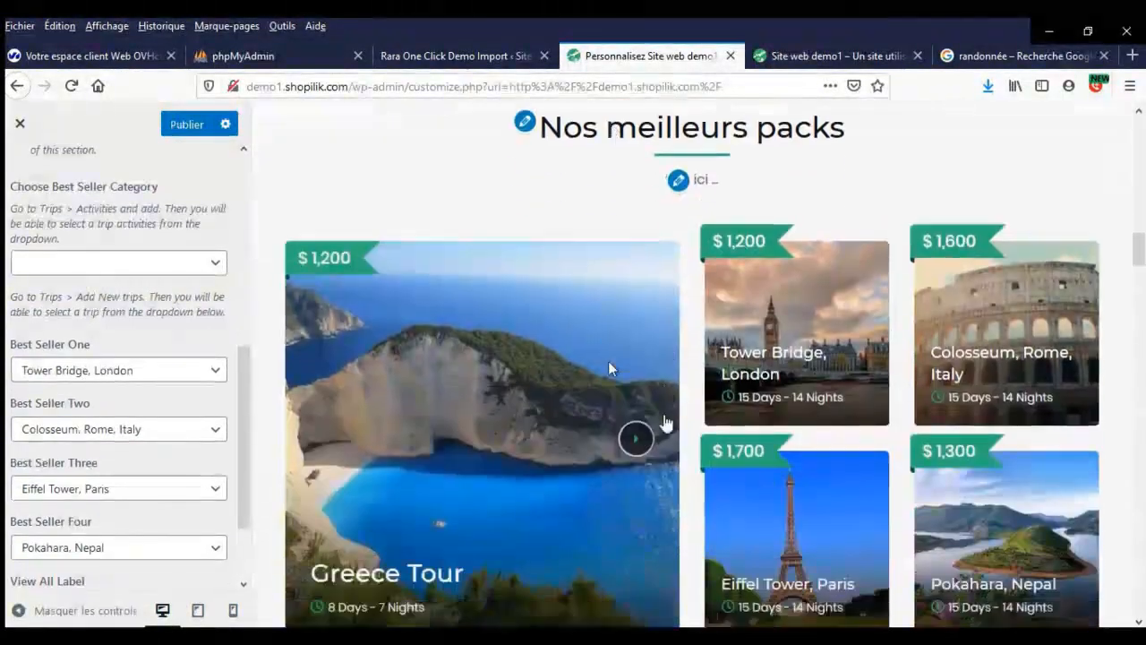
scroll(438, 383, down, 2)
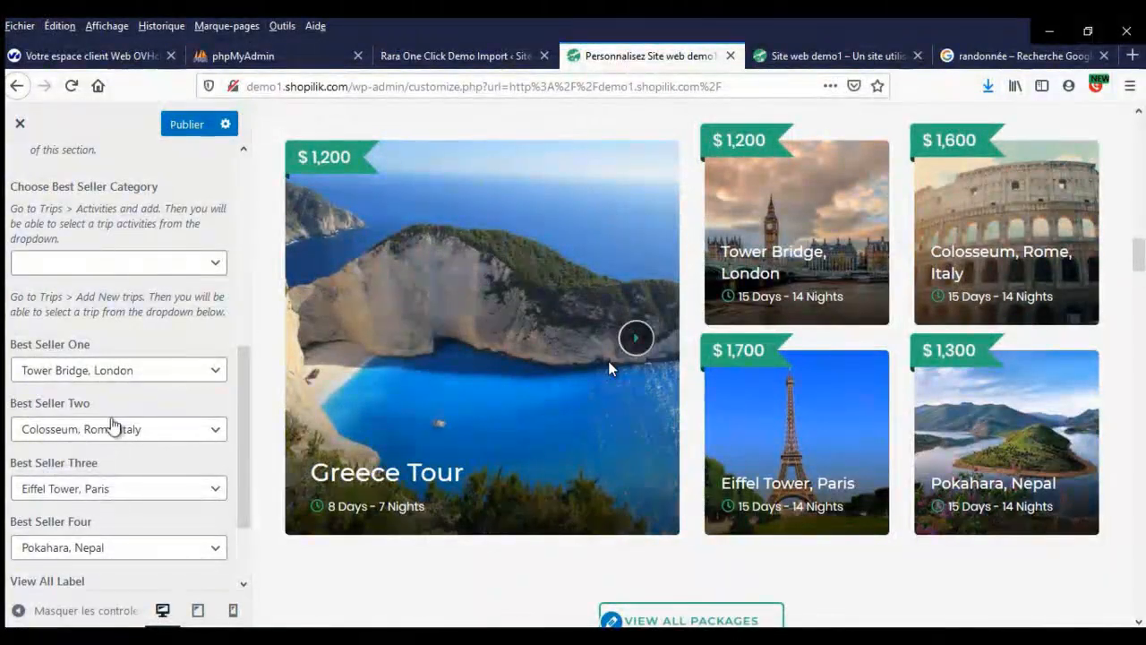
scroll(113, 428, down, 2)
scroll(112, 438, up, 6)
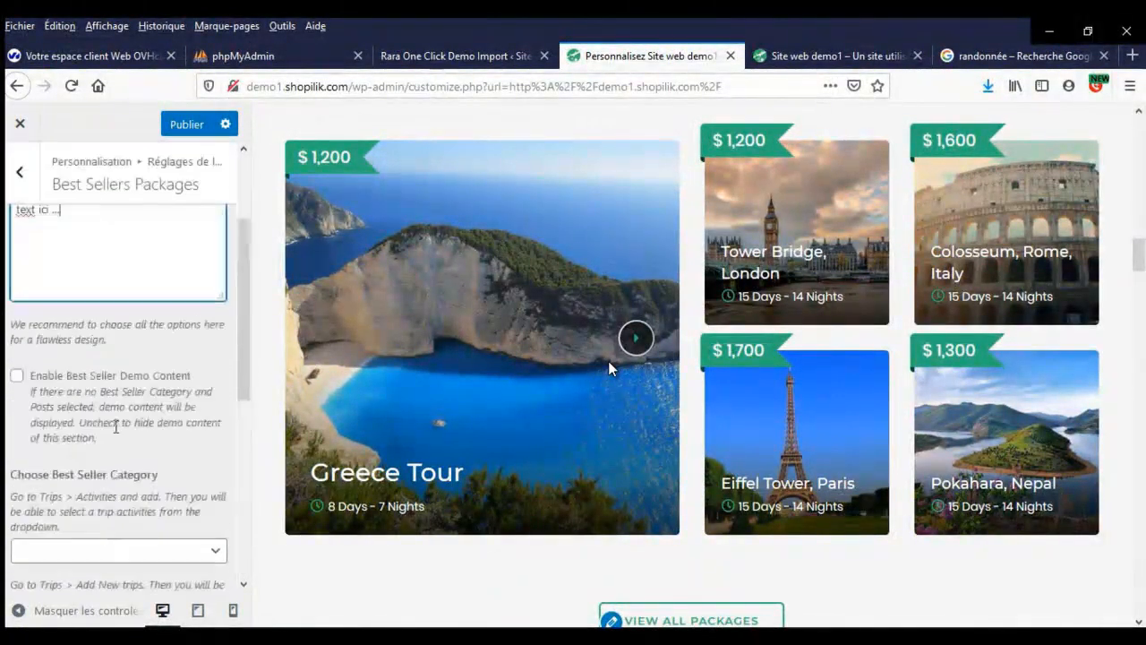
click(181, 125)
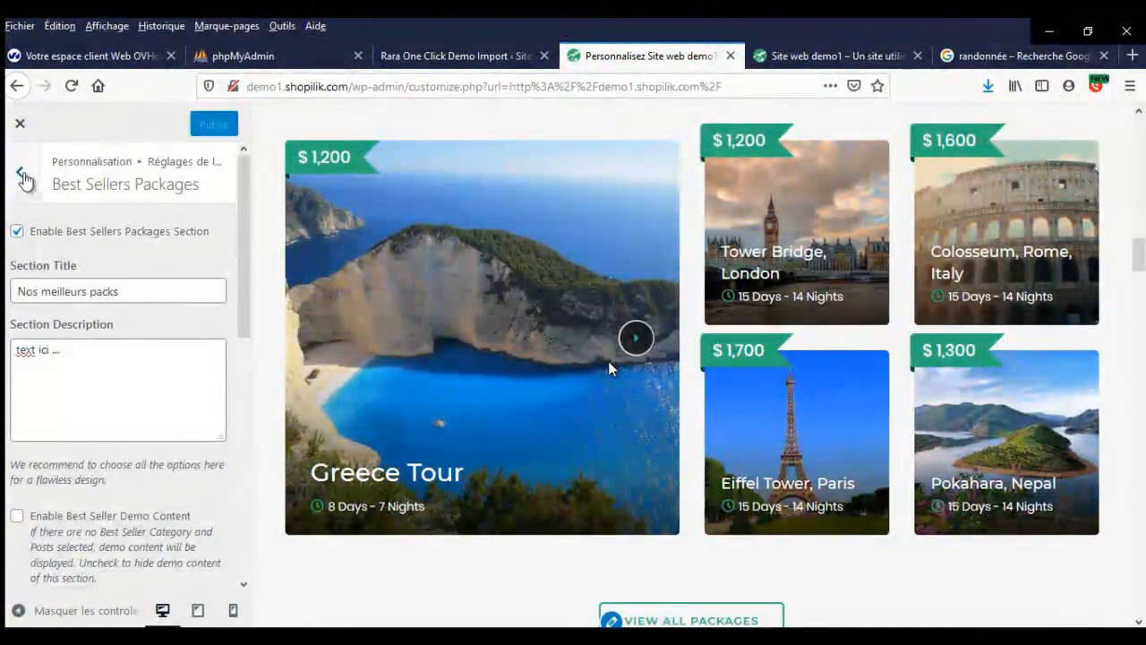
- Disable the Why Book with Us section on the homepage
click(20, 175)
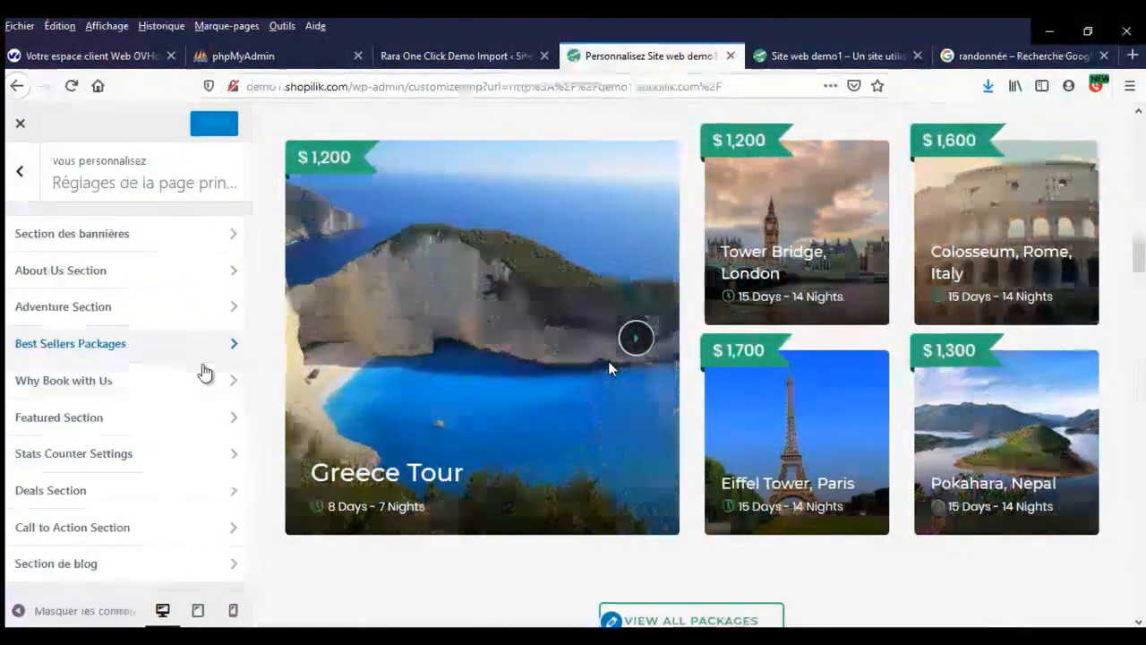
scroll(538, 383, down, 6)
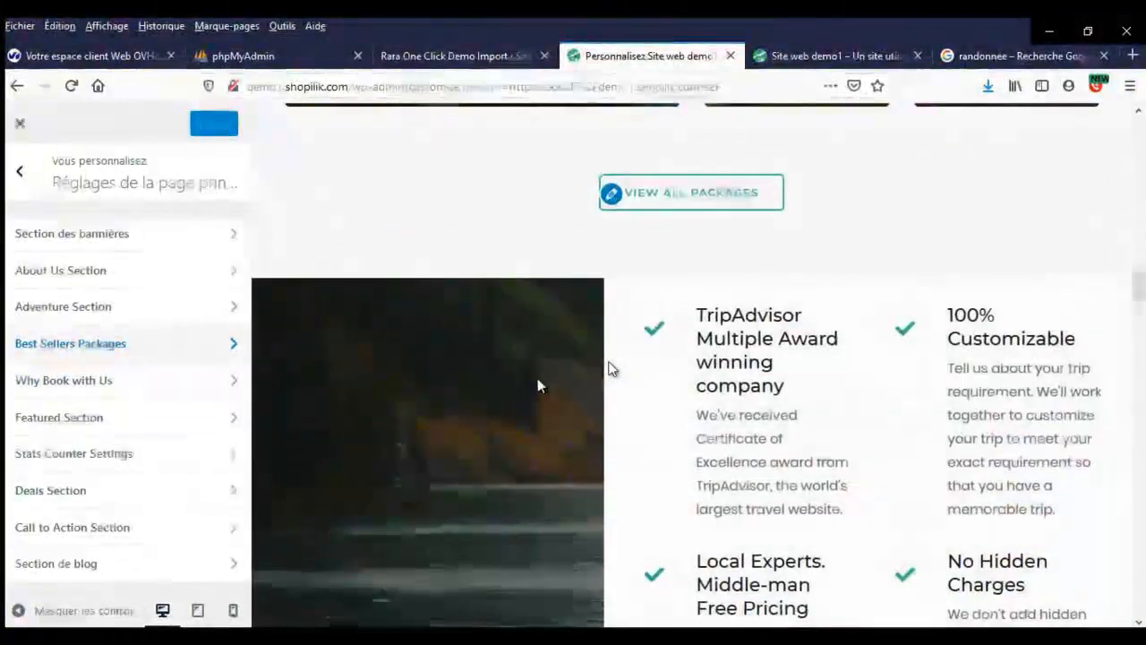
click(107, 380)
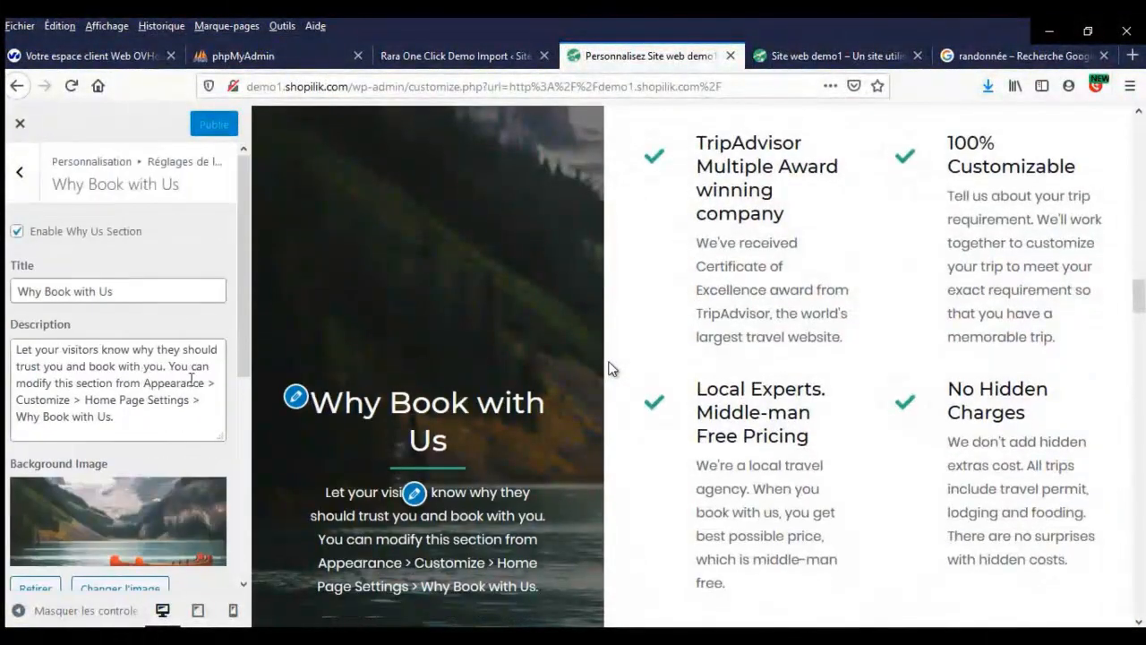
click(18, 233)
click(20, 173)
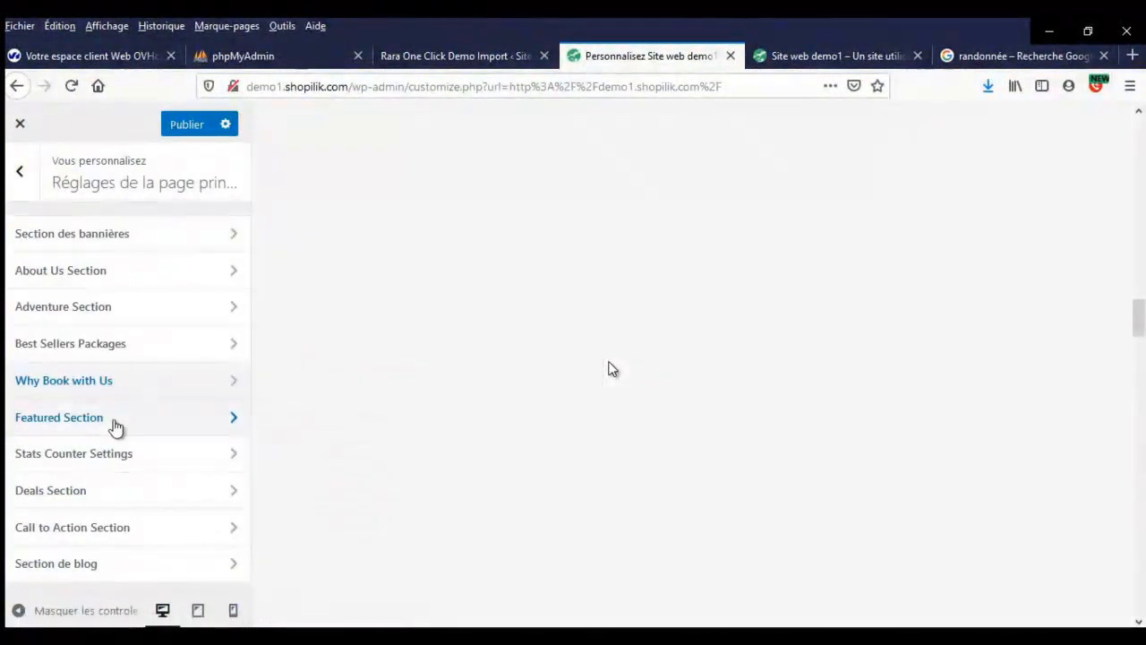
- Check the Featured Trip and Stats Counter settings, then return to the homepage sections list
click(113, 421)
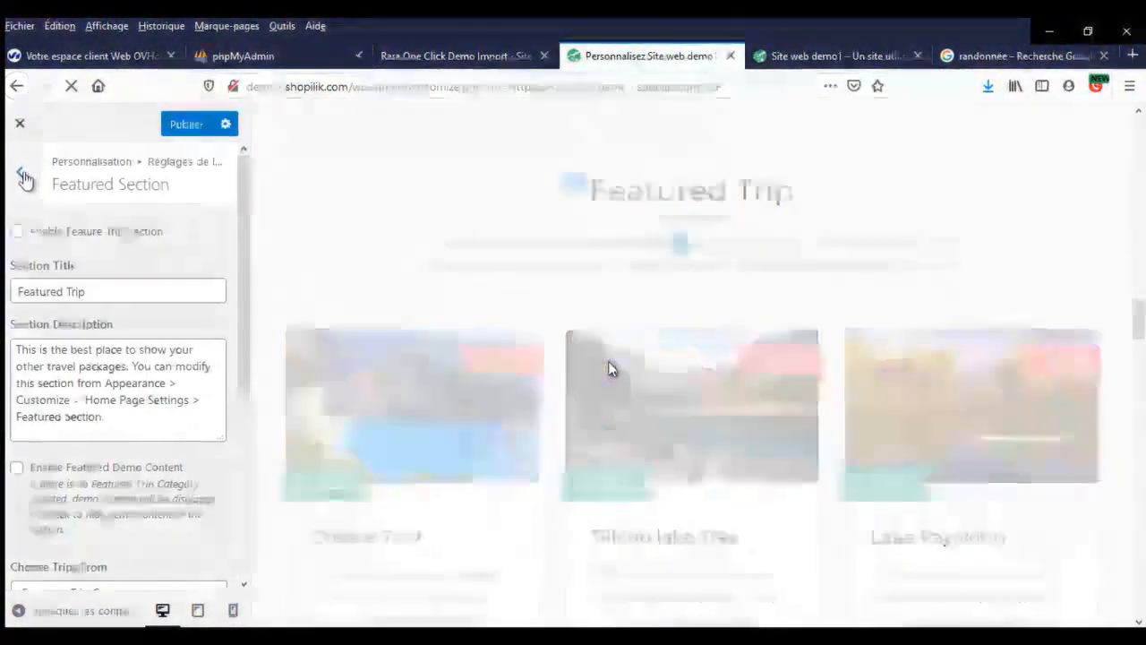
click(22, 175)
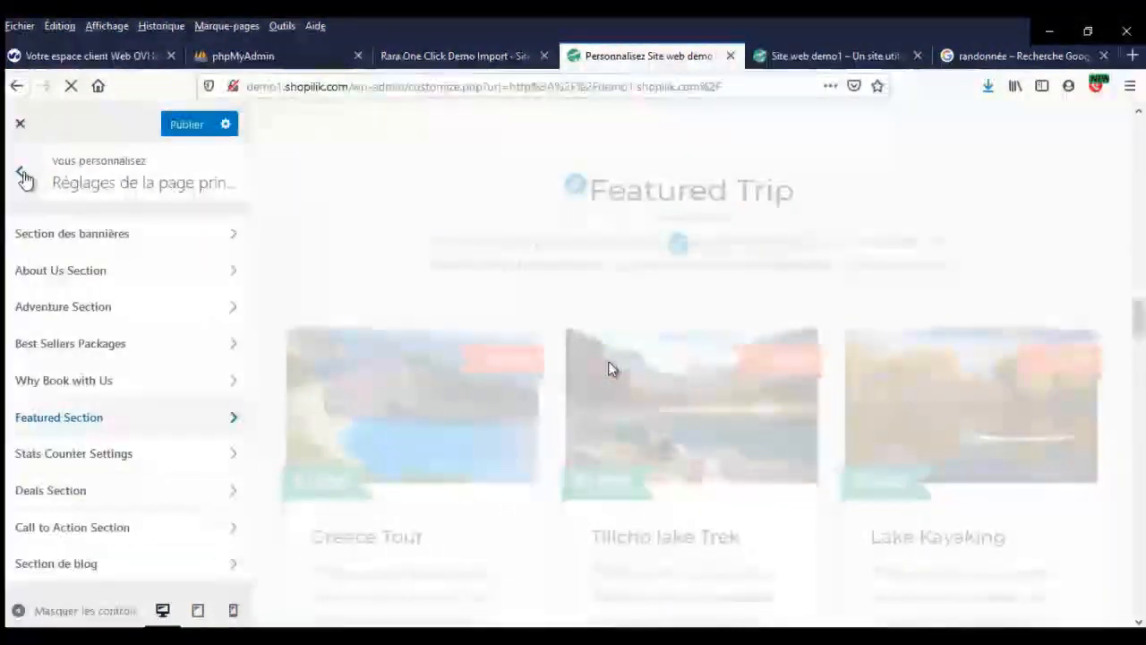
click(119, 462)
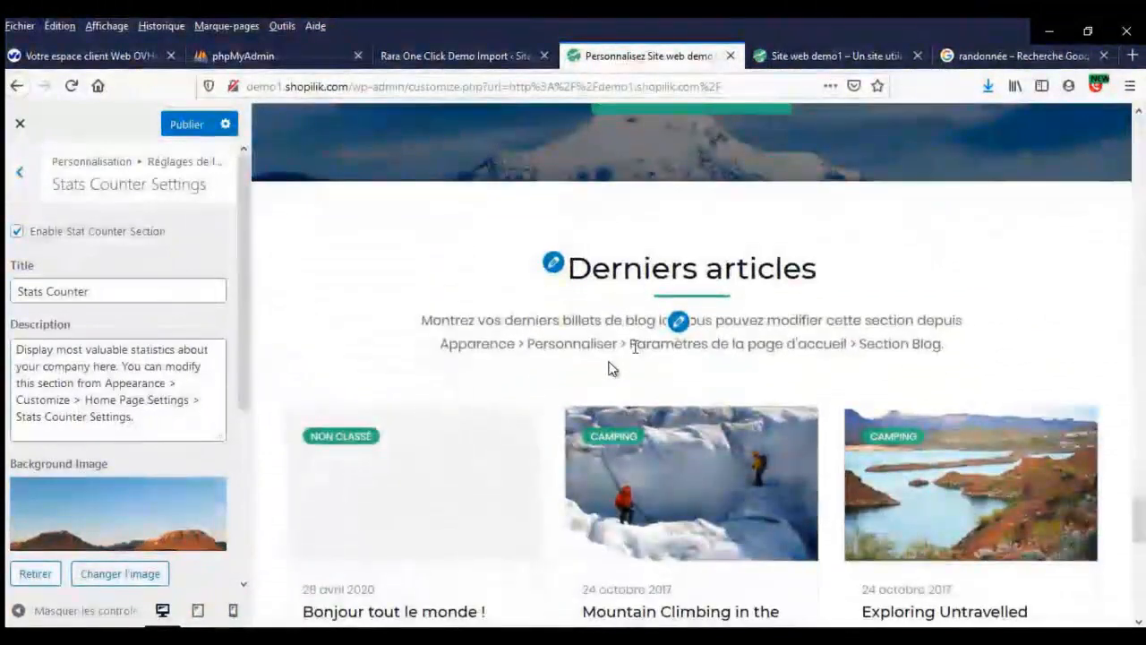
scroll(612, 368, up, 1)
click(18, 176)
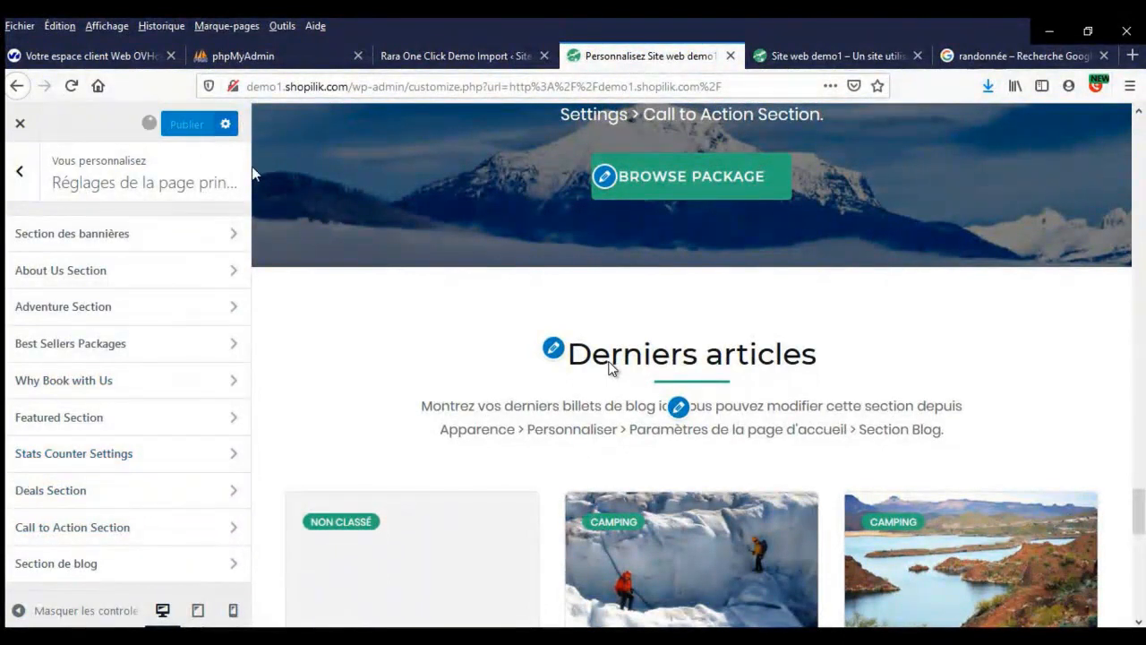
- Scroll the homepage preview to review the sections down to the Stats Counter
scroll(650, 286, up, 8)
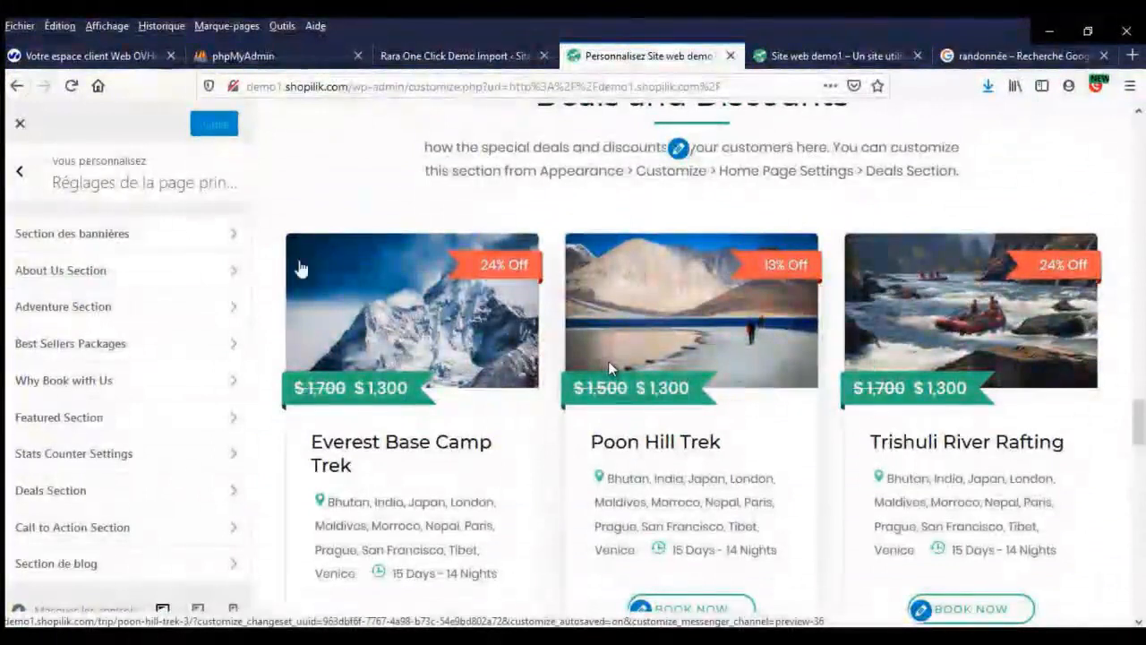
scroll(727, 247, up, 15)
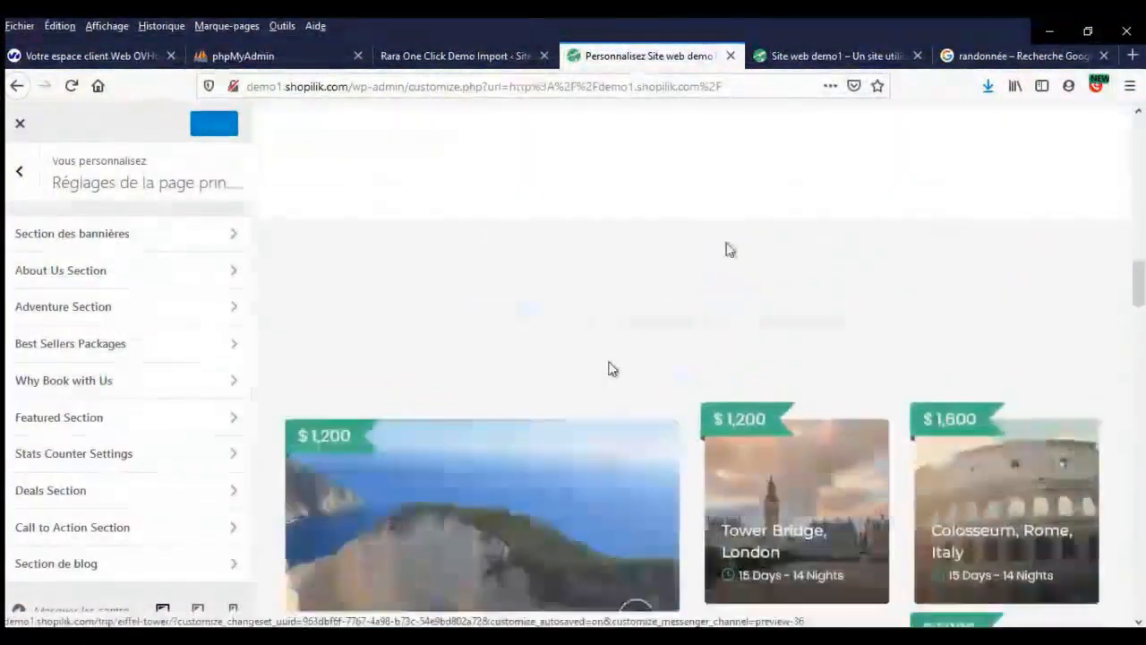
scroll(727, 247, up, 5)
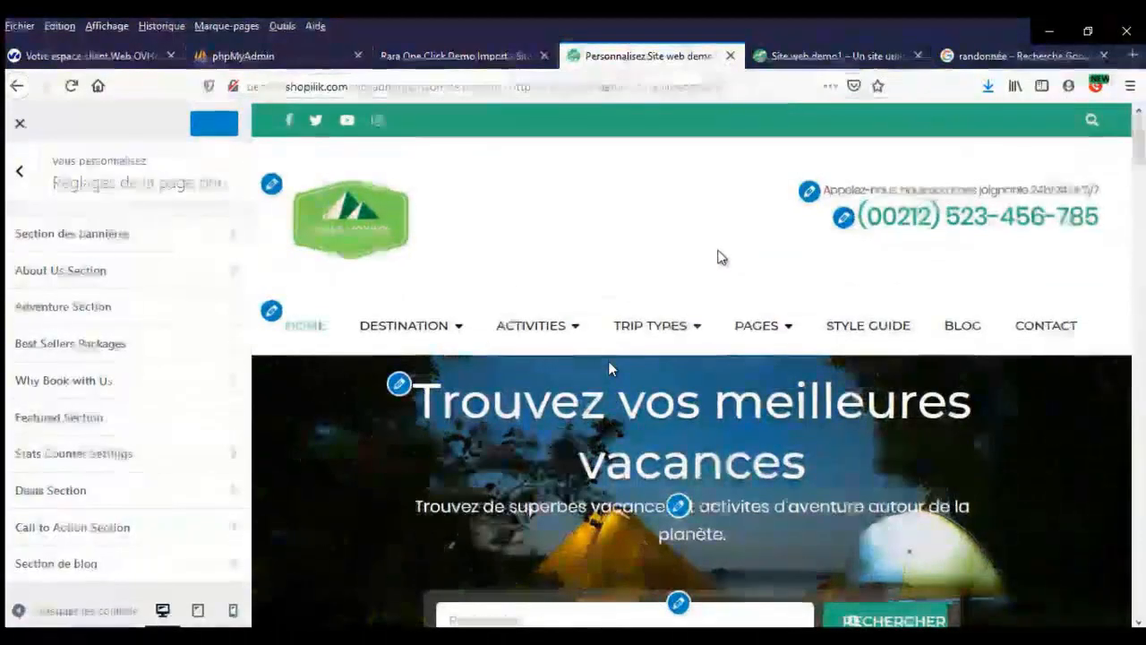
scroll(708, 263, down, 4)
scroll(721, 296, up, 1)
scroll(722, 294, down, 8)
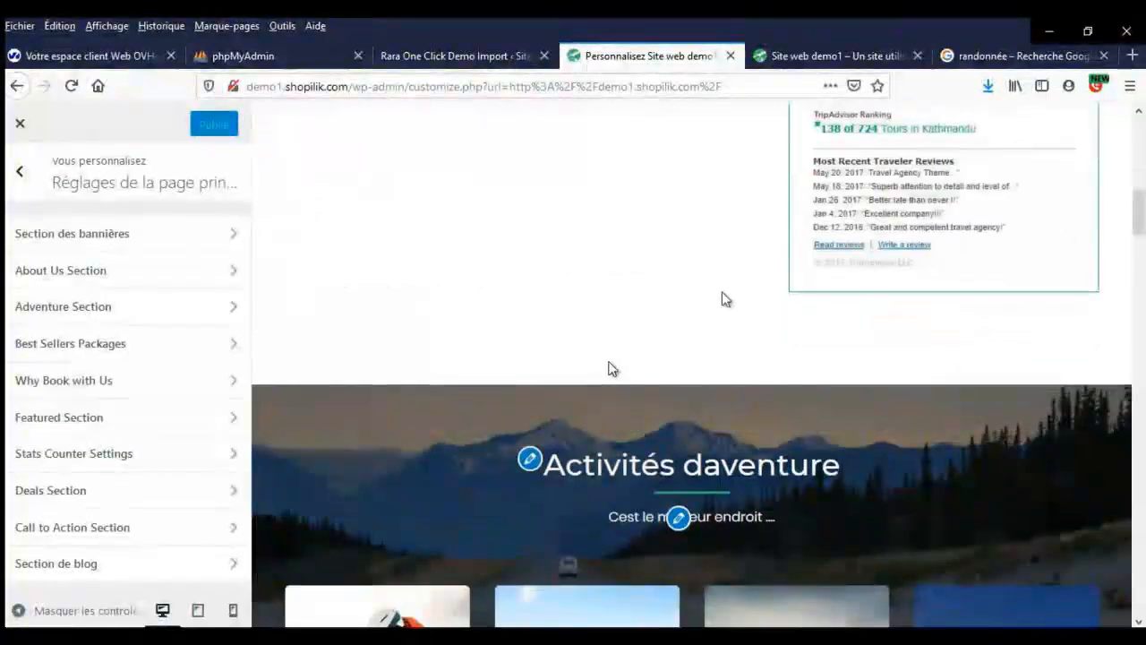
scroll(721, 291, down, 8)
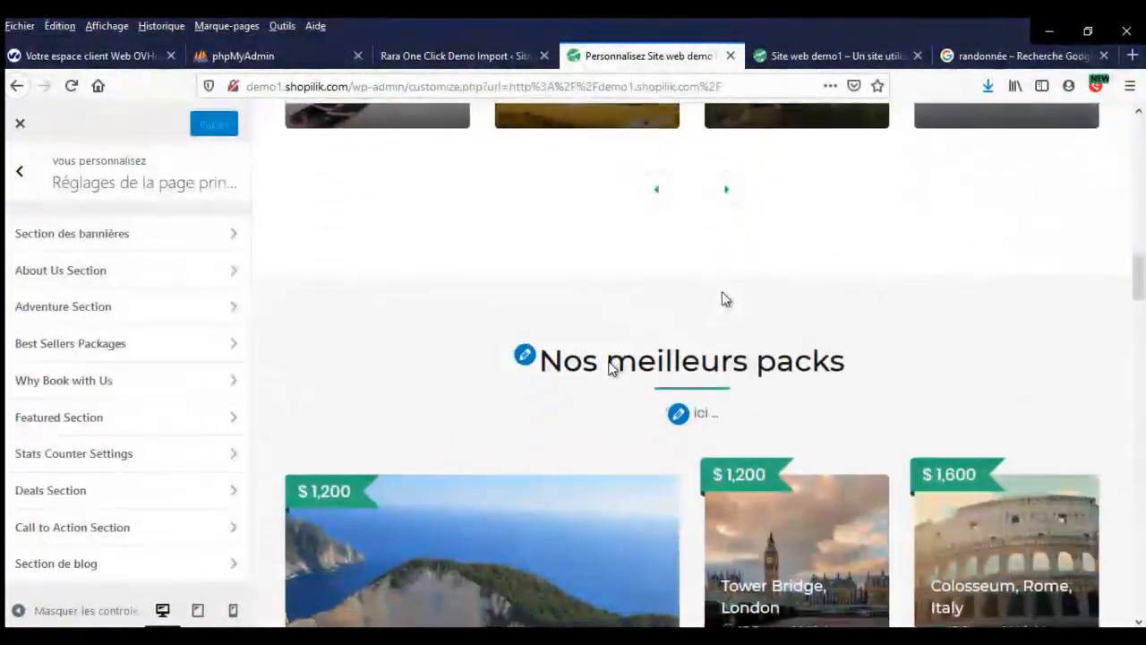
scroll(721, 295, down, 7)
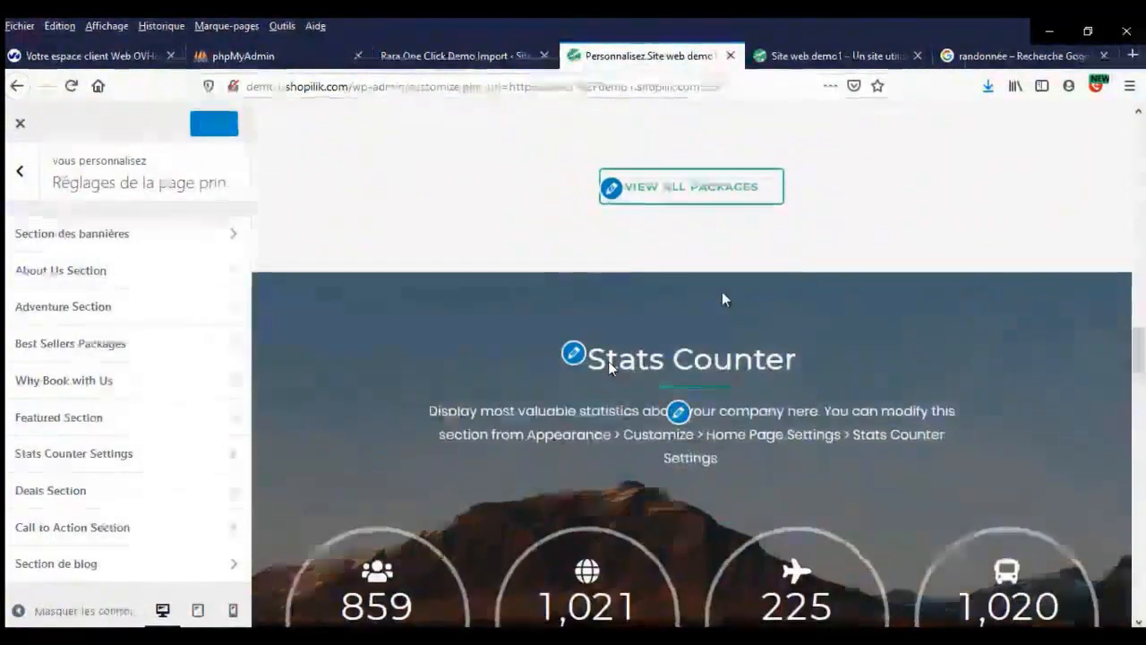
scroll(722, 294, down, 2)
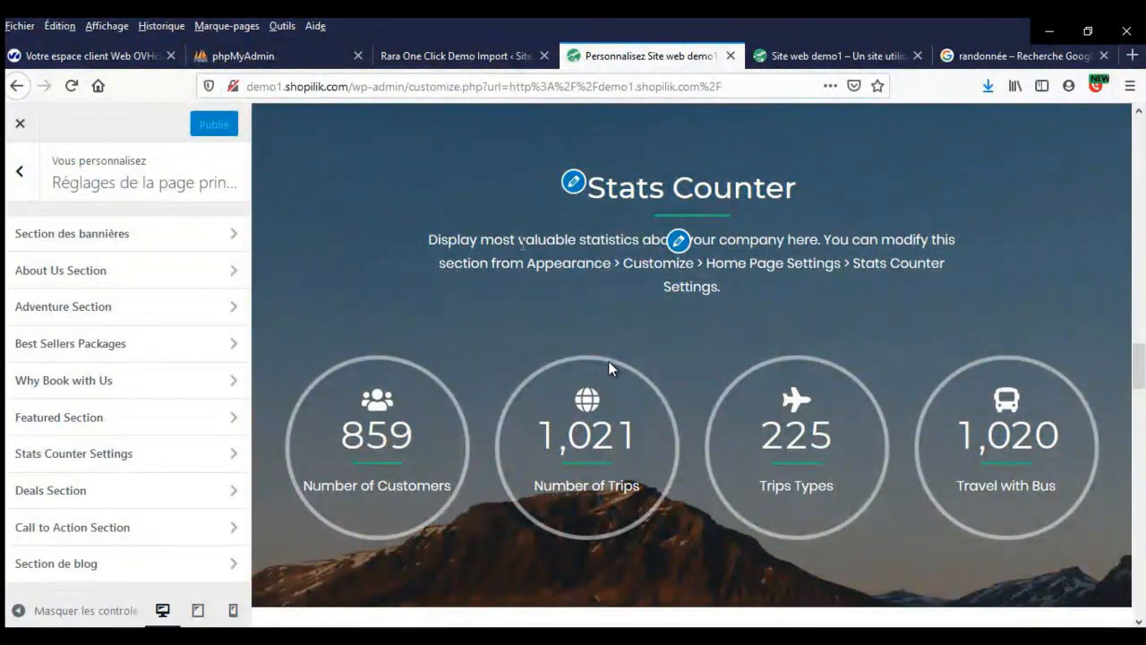
- Retitle the stats section 'Notre agence de voyage en chiffres'
click(577, 186)
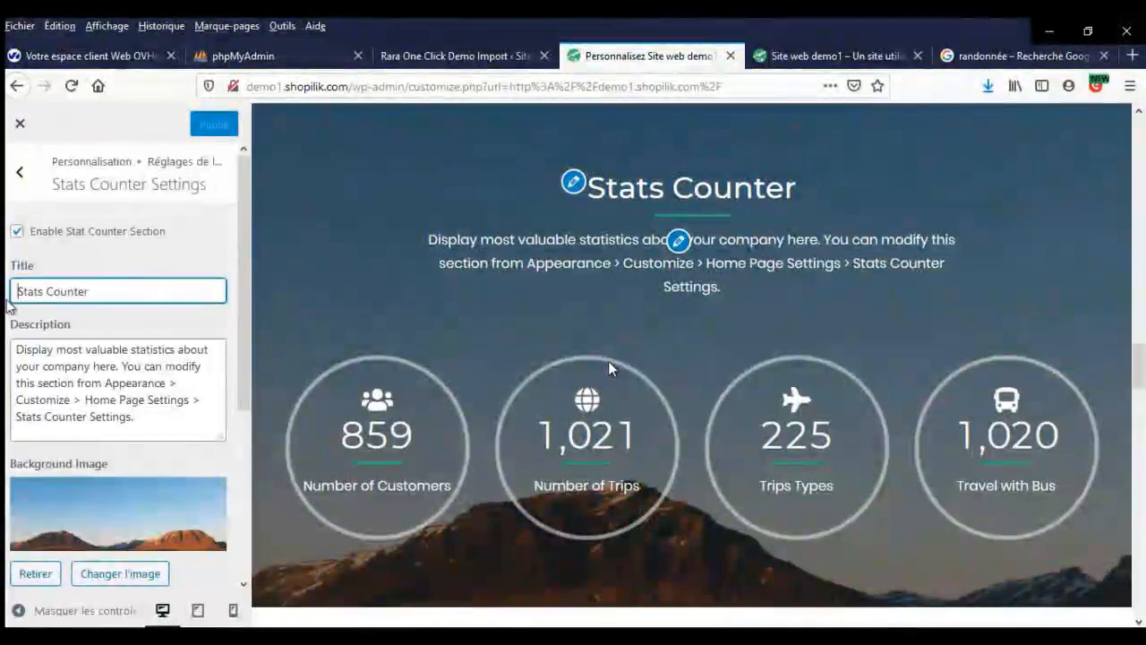
click(68, 291)
text(Que)
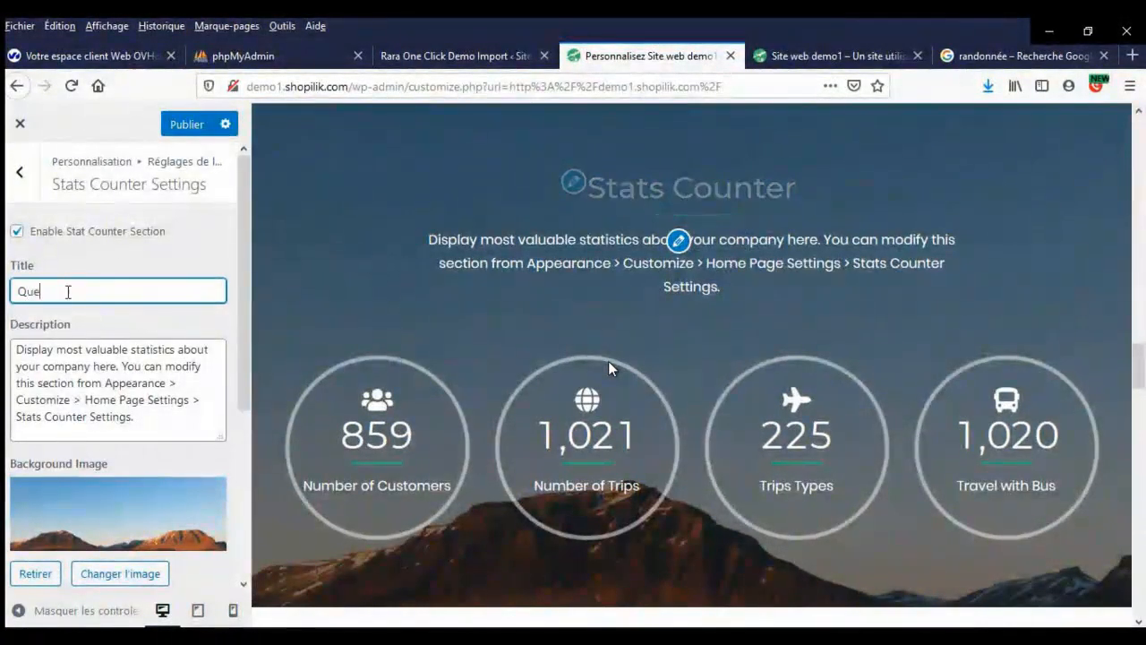
text(lques chiff)
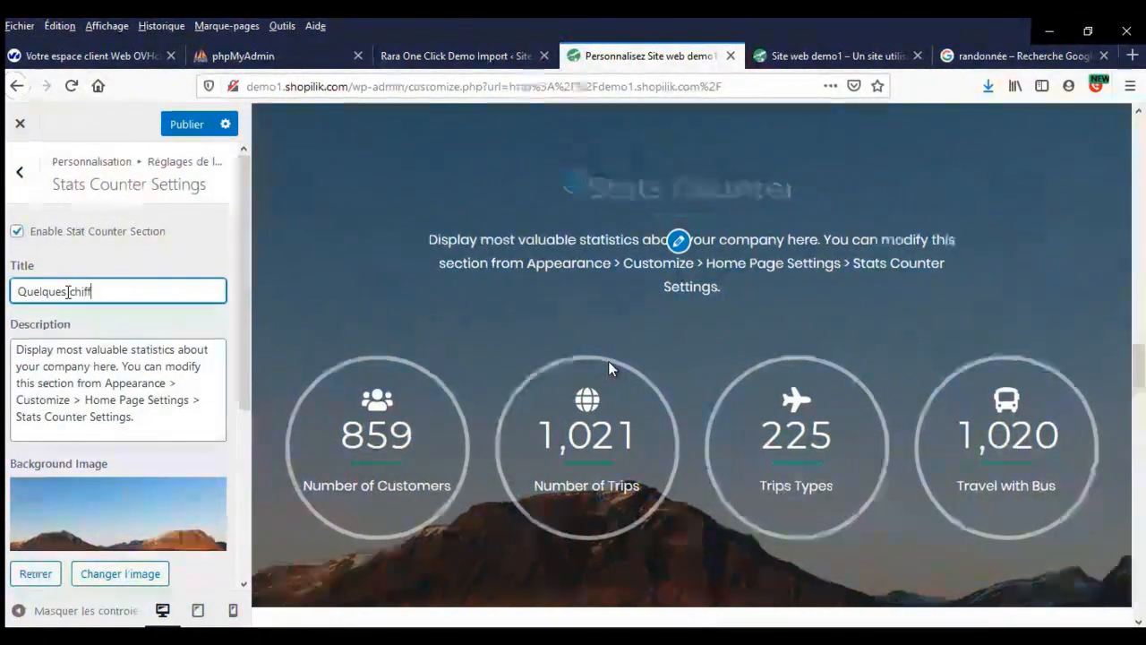
key(ctrl+a)
text(Notr)
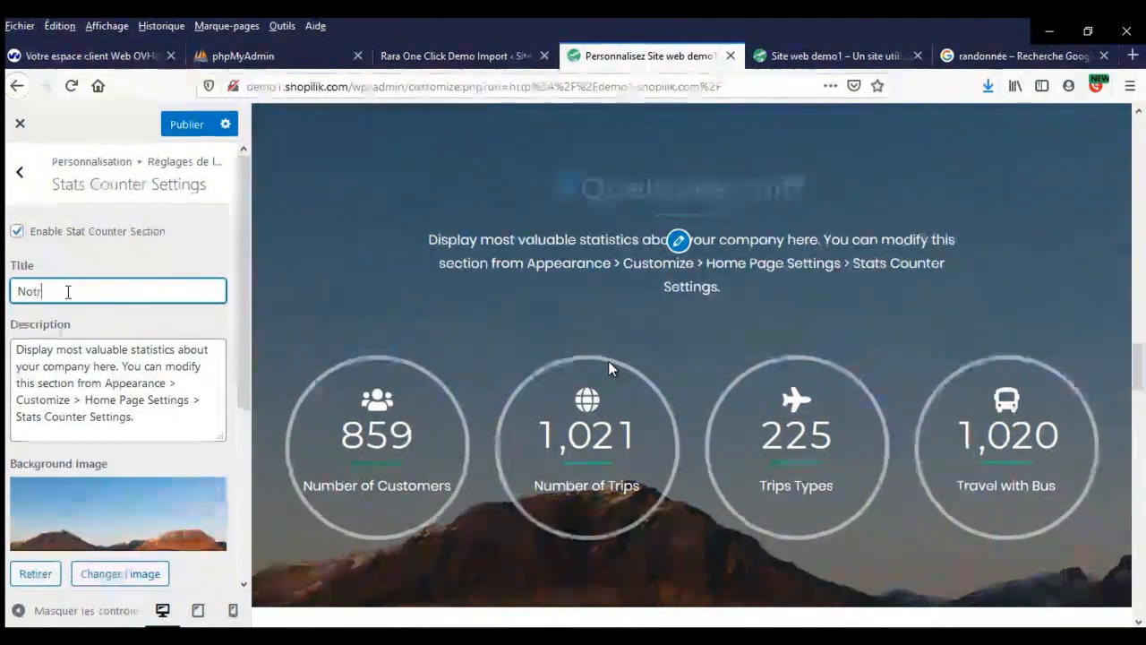
text(e agence de voyage en chii)
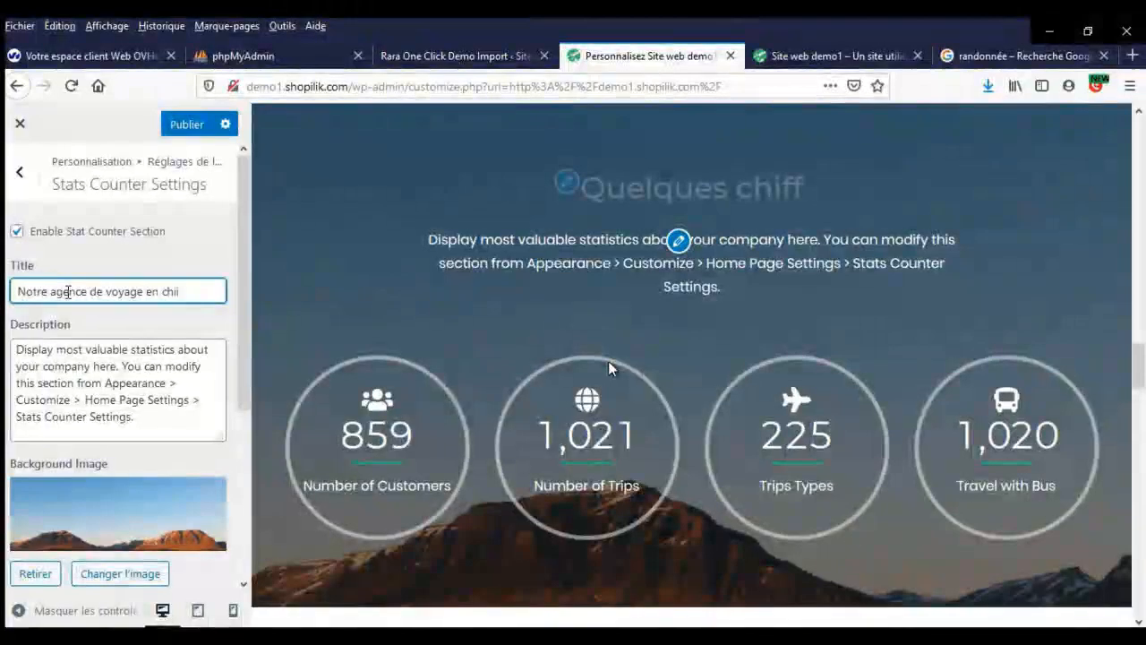
key(BackSpace)
text(ffres)
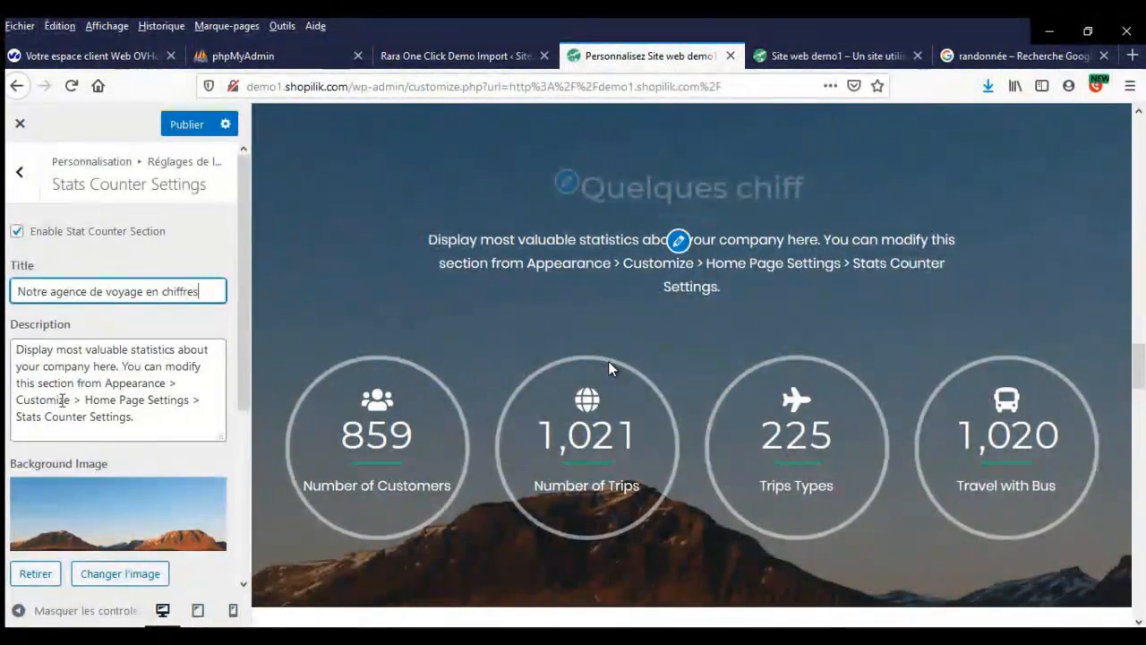
- Set the stats description to 'text ici...' and expand the Number of Customers counter
click(62, 400)
key(ctrl+a)
text(text ici...)
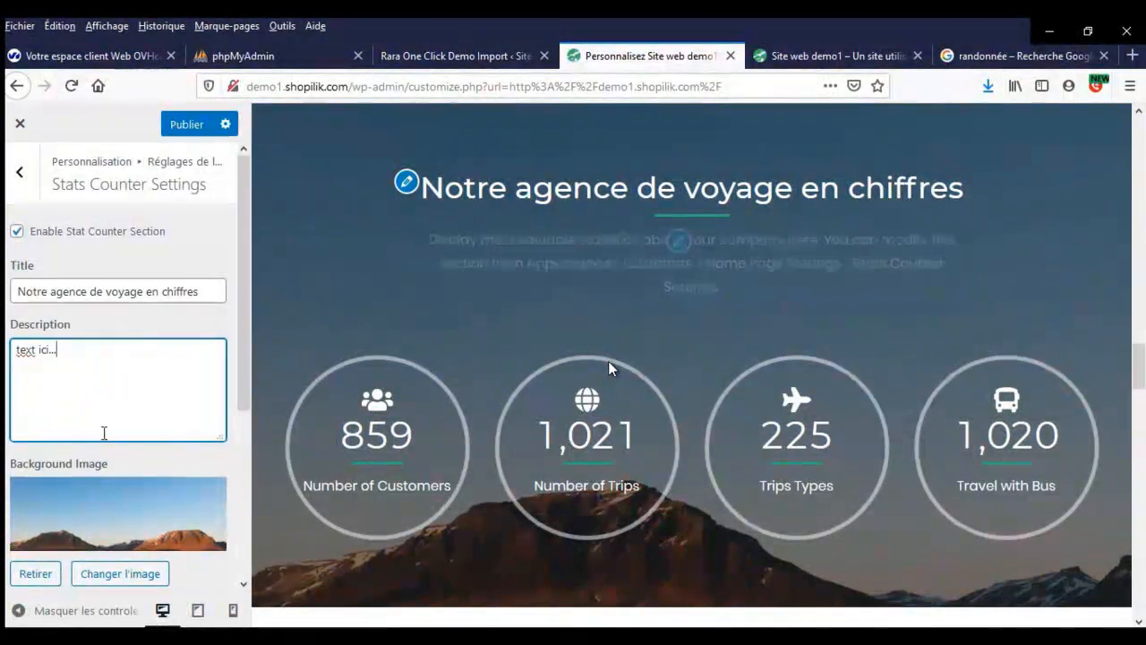
scroll(104, 432, down, 5)
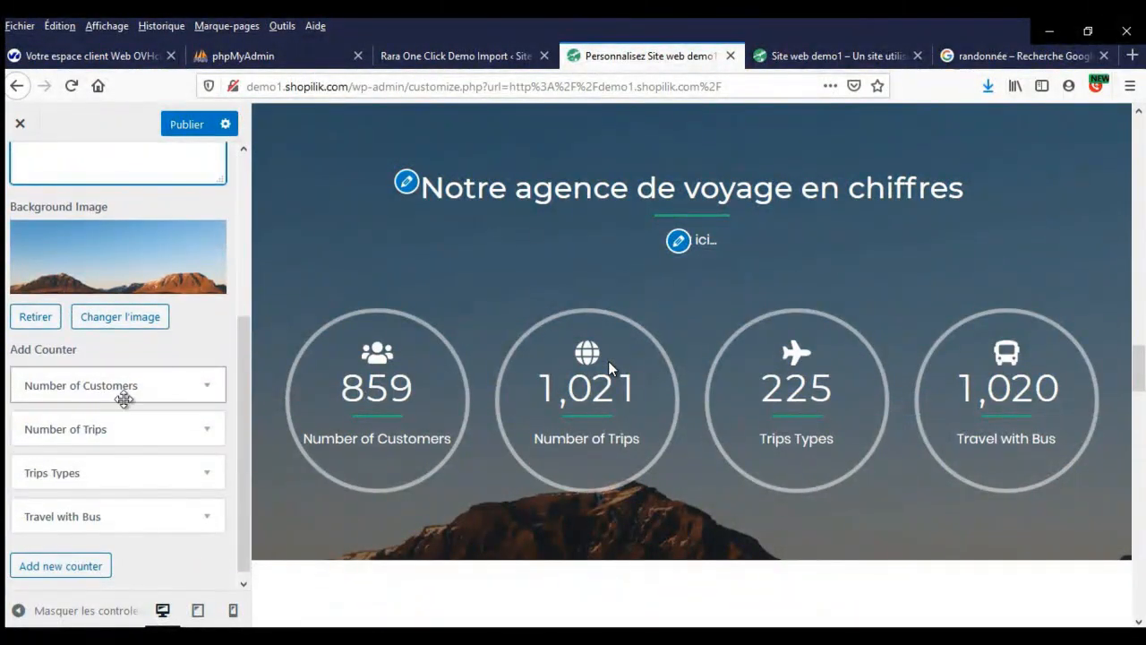
click(124, 387)
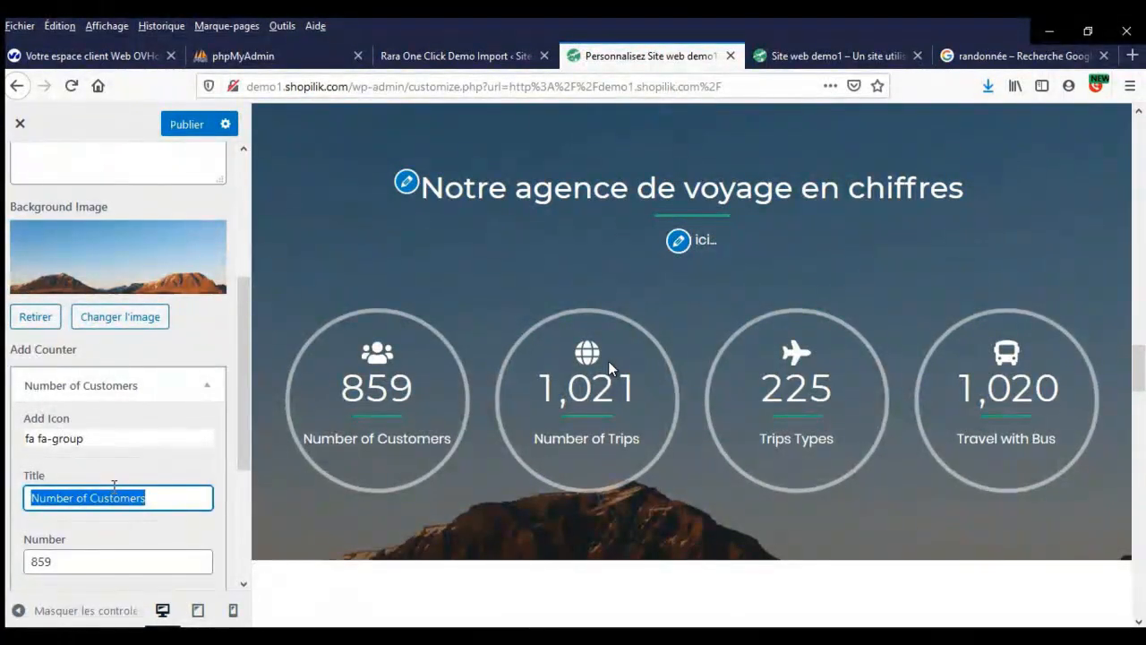
- Rename the customers counter 'Nombre de clients' with a count of 215
text(Nombre de clients)
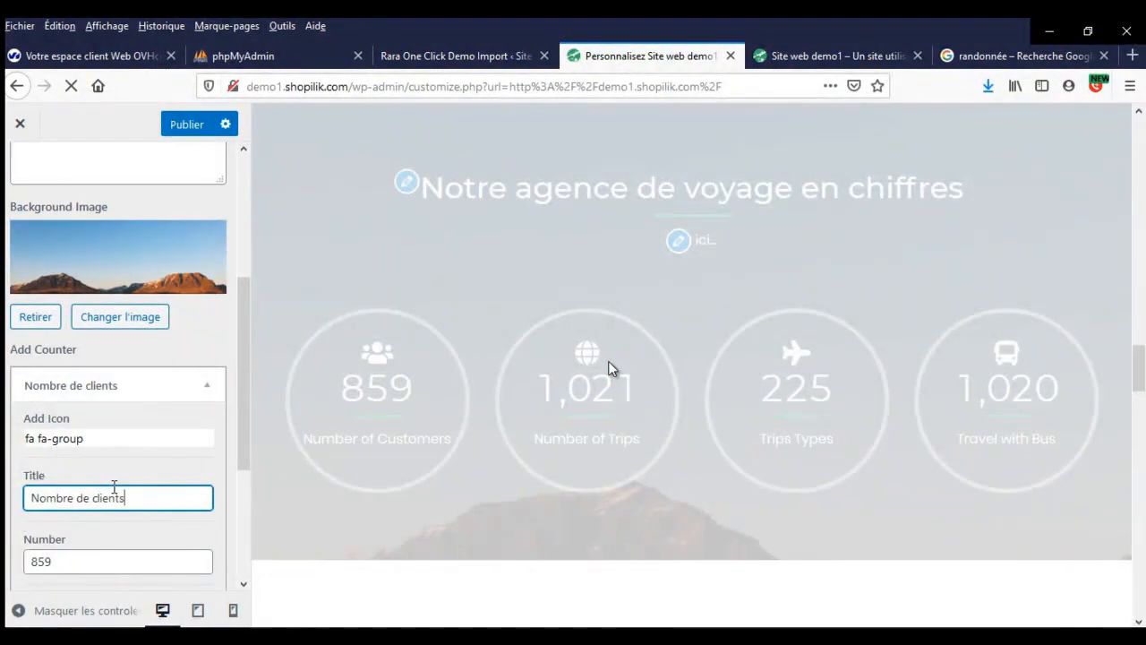
scroll(114, 486, down, 2)
drag(71, 392, 7, 402)
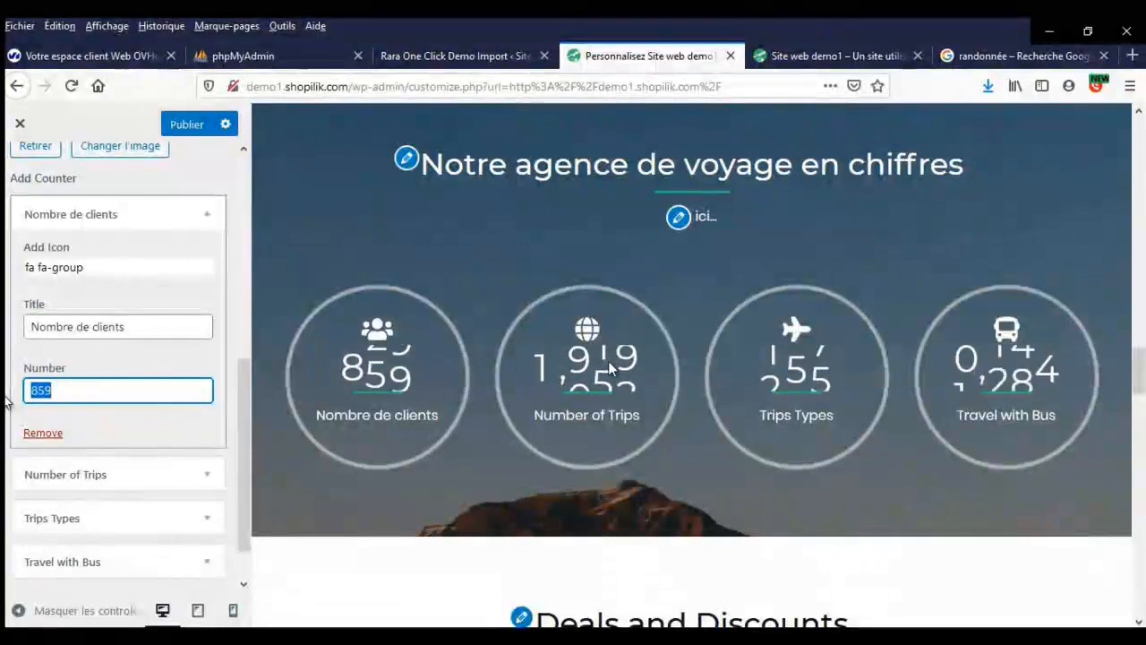
text(215)
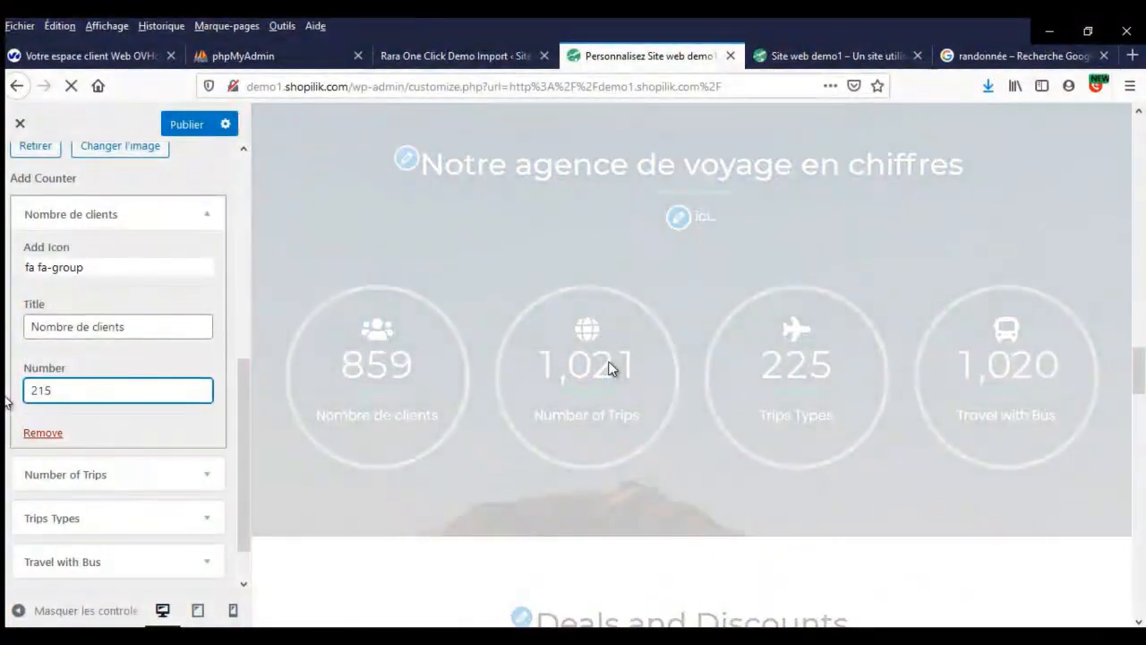
scroll(81, 398, down, 1)
- Retitle the Number of Trips counter 'Nombre de voyages' with a count of 987
click(102, 411)
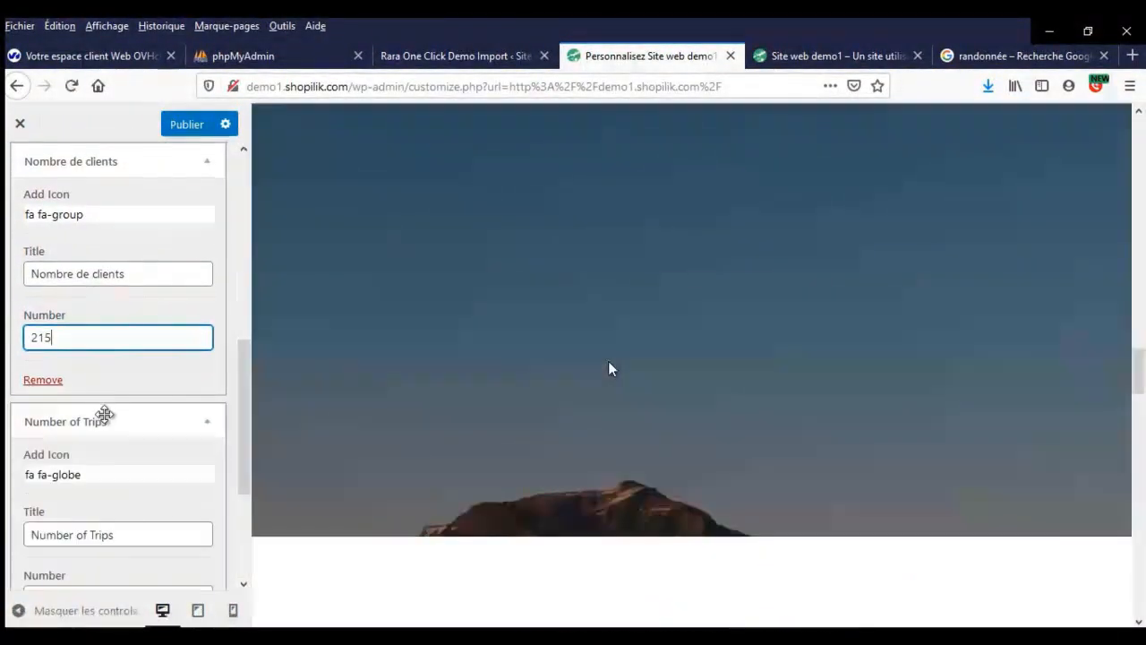
double_click(109, 533)
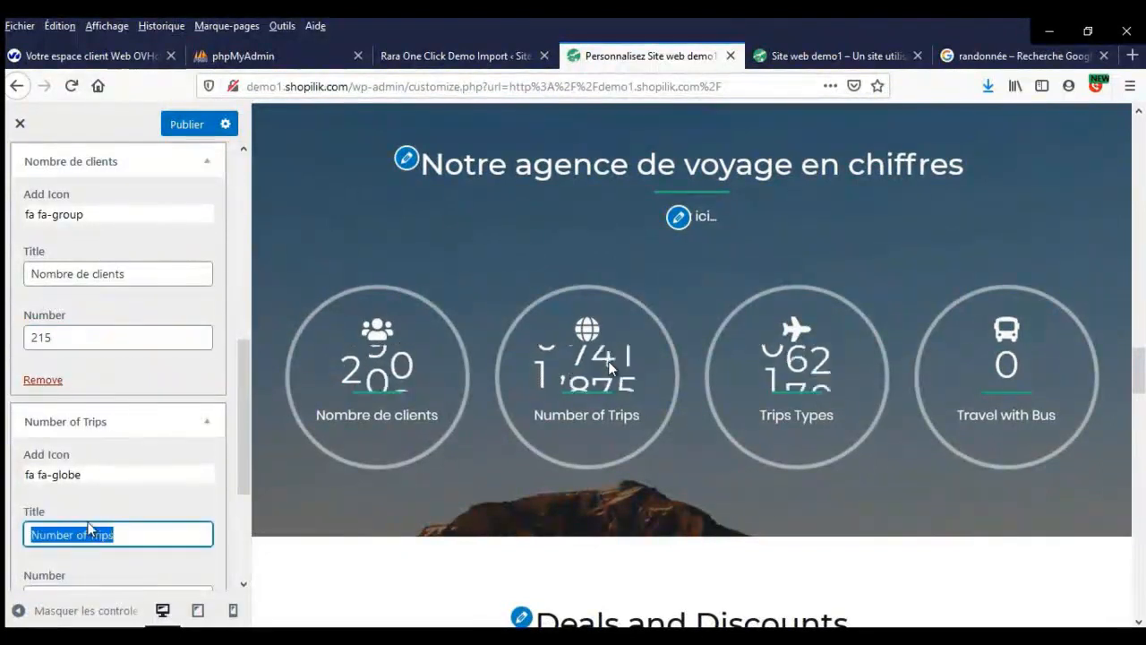
text(Nombre de voyages)
scroll(85, 537, down, 3)
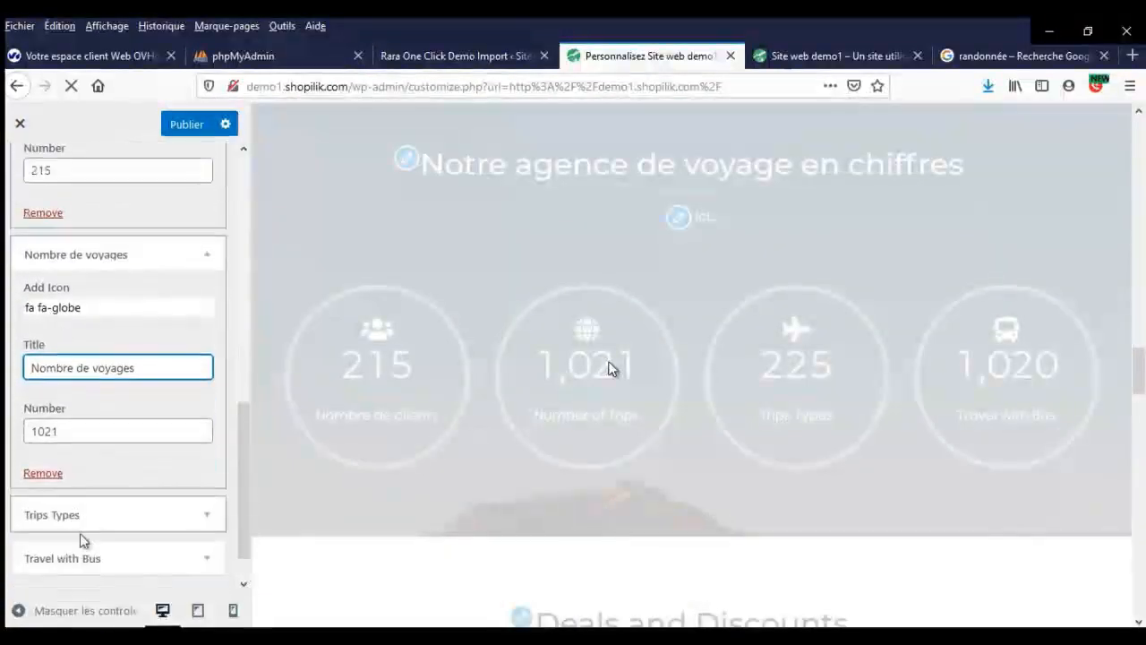
double_click(104, 428)
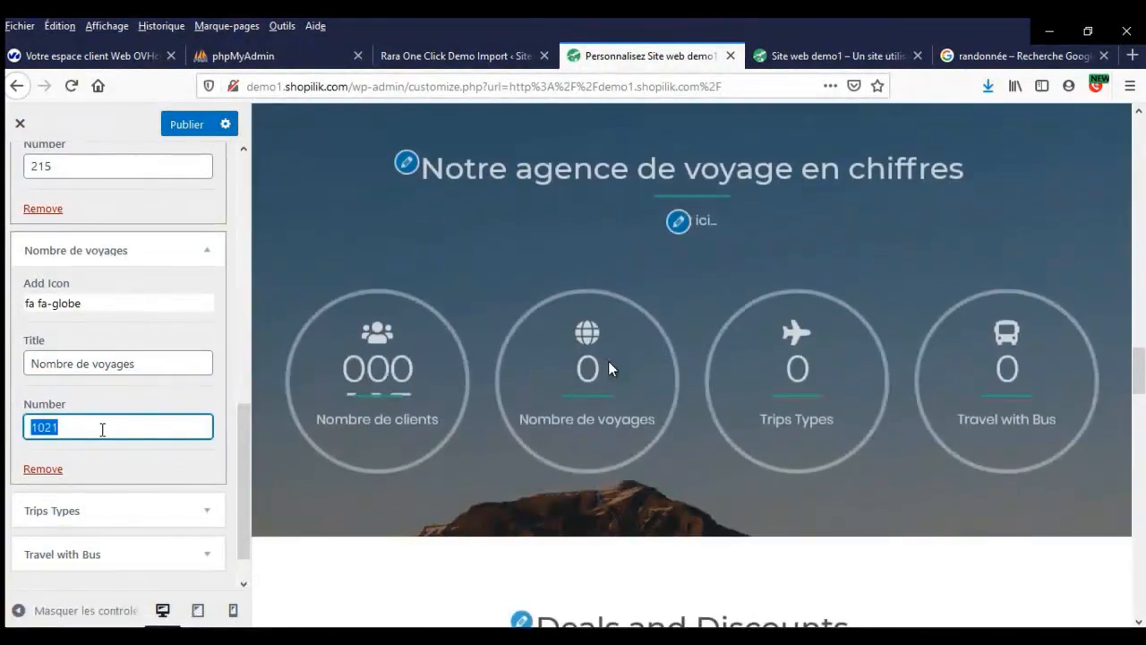
text(987)
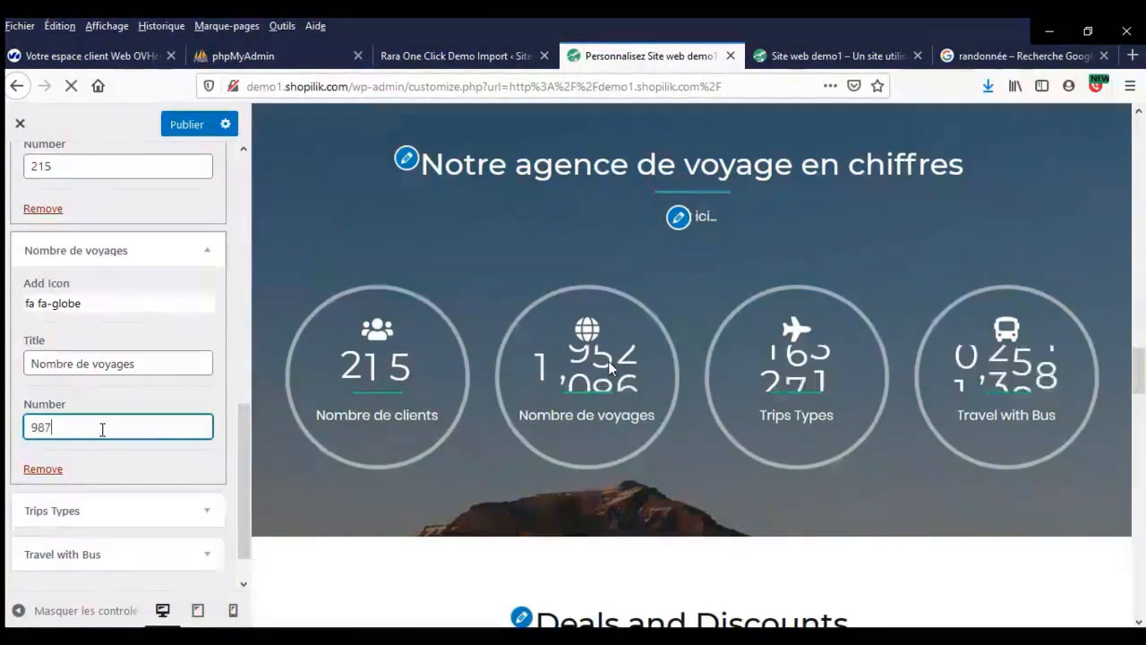
- Rename the Trips Types counter 'Catégorie des voyages' and set its count to 23
click(90, 524)
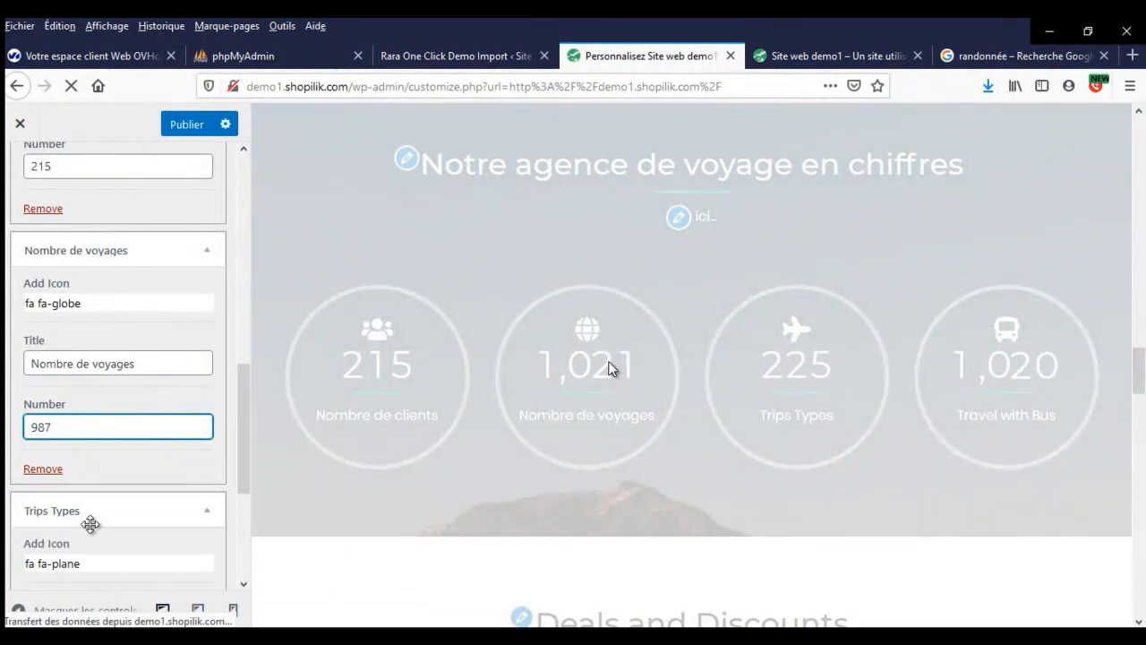
scroll(107, 473, down, 3)
triple_click(104, 453)
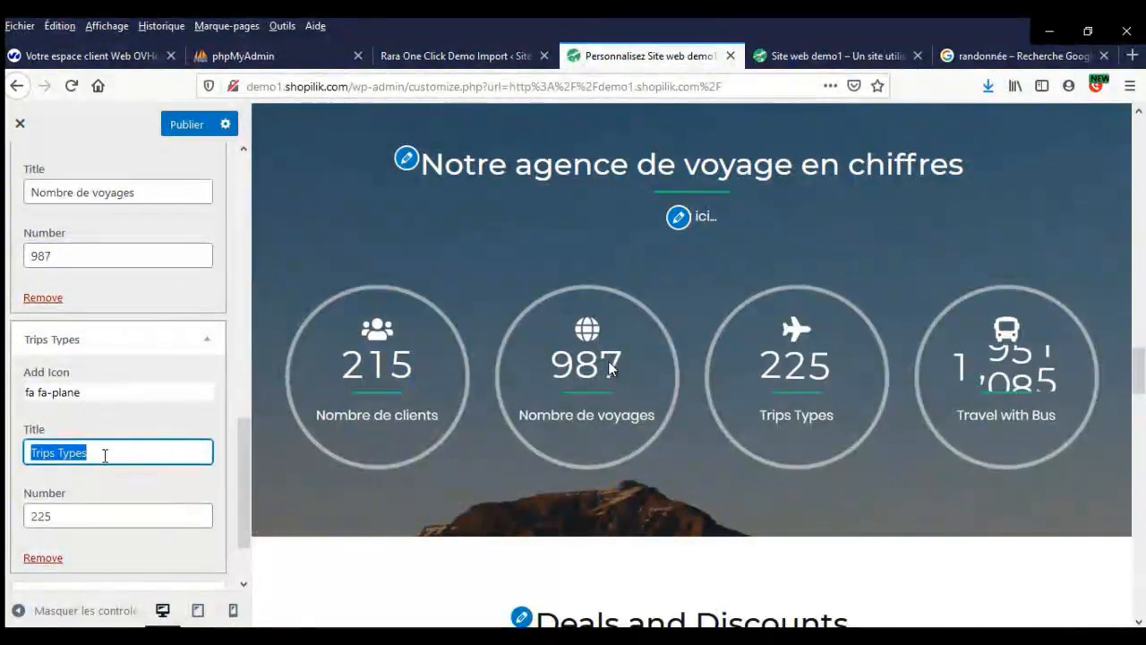
text(C)
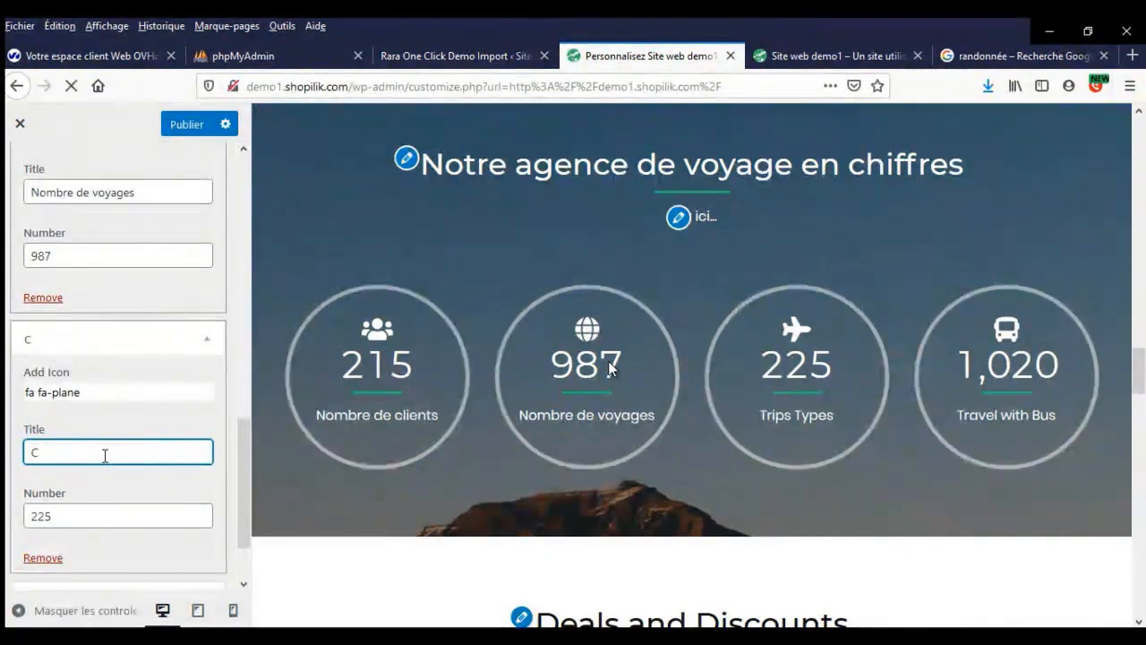
text(atégo)
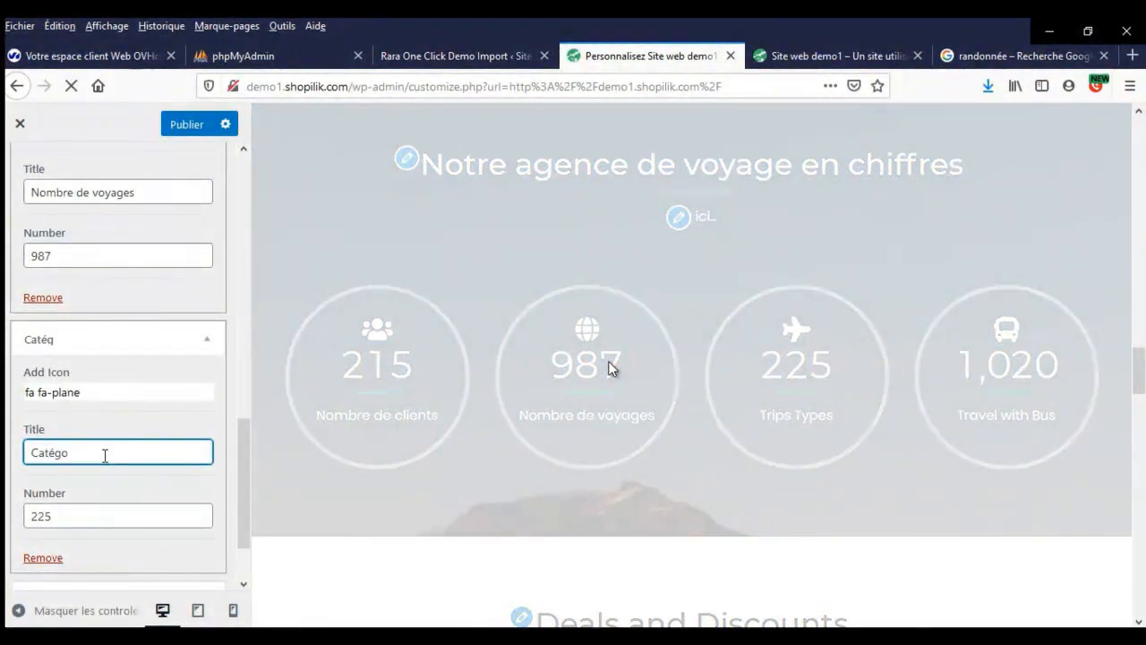
text(rie des voyages)
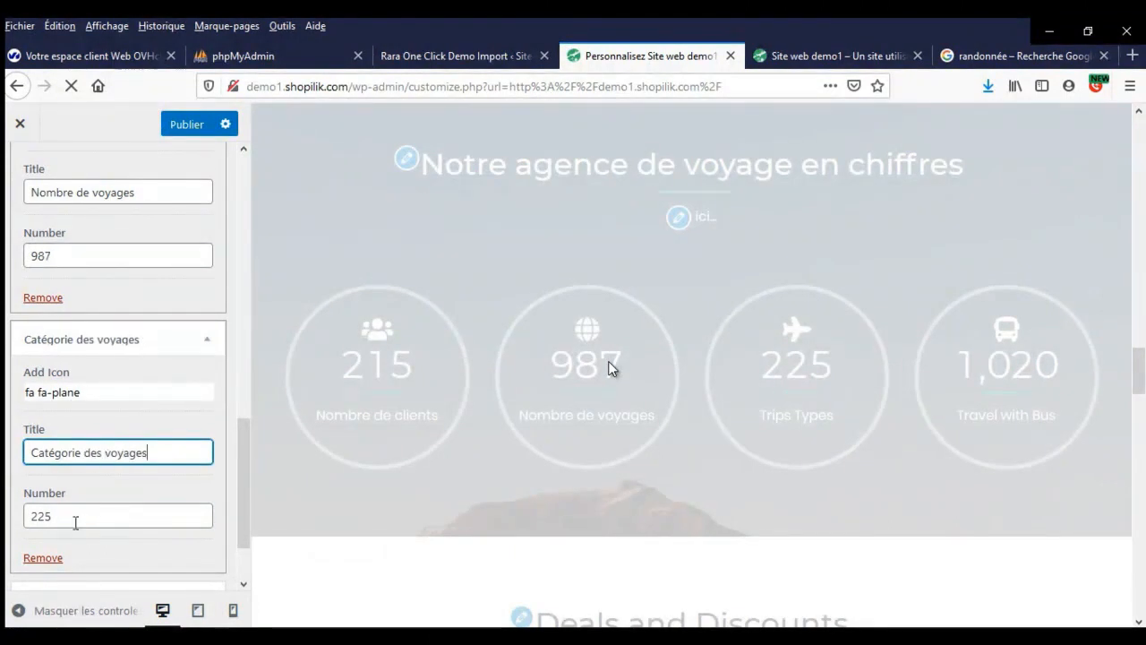
double_click(76, 519)
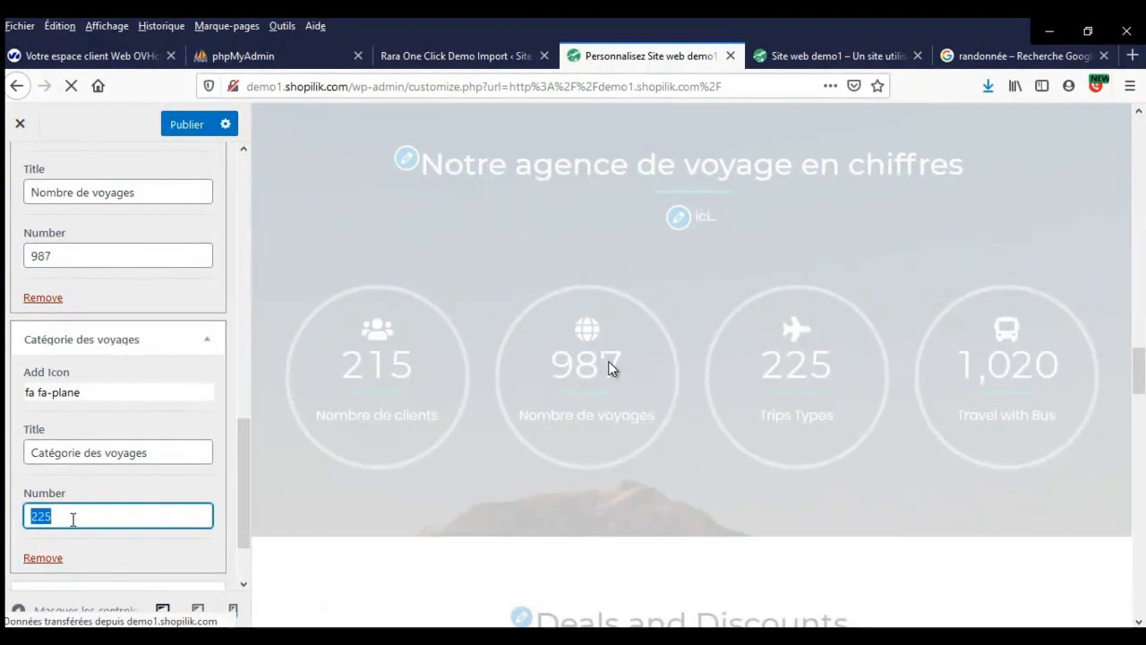
text(23)
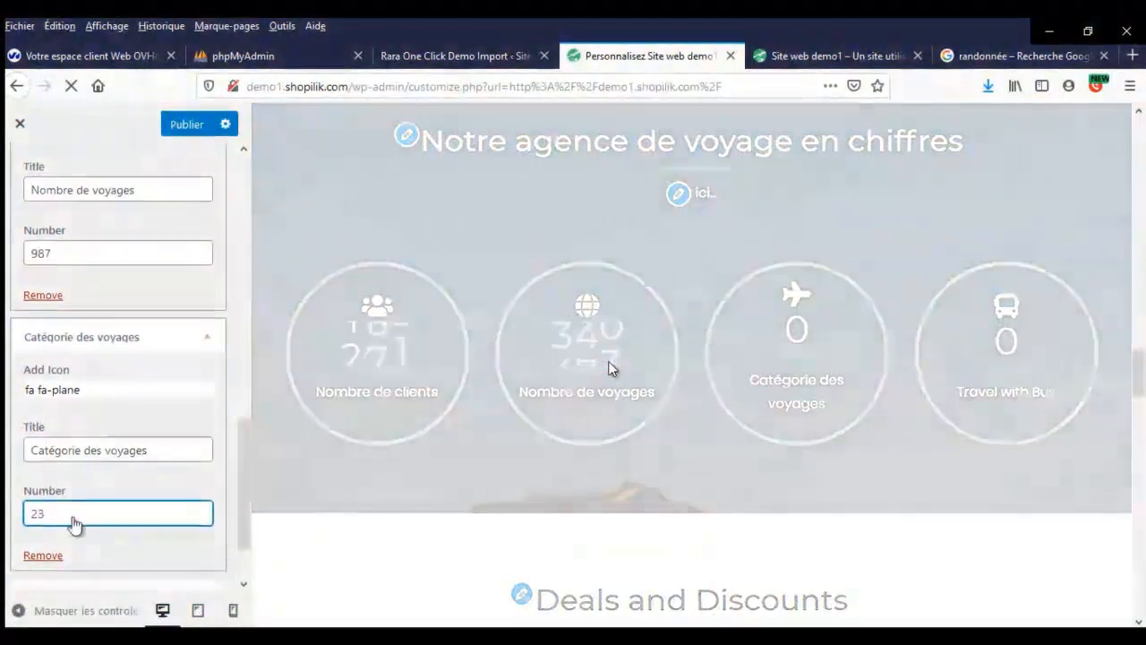
scroll(81, 358, down, 2)
- Delete the Travel with Bus counter and publish the stats counters
click(116, 254)
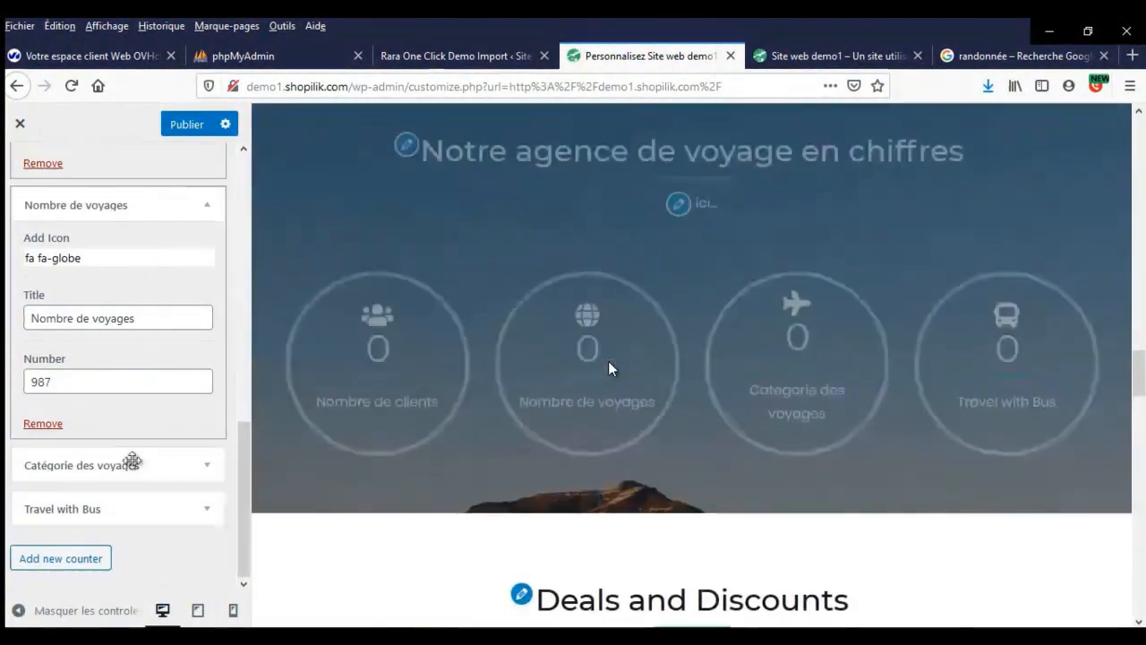
click(128, 509)
scroll(128, 460, down, 4)
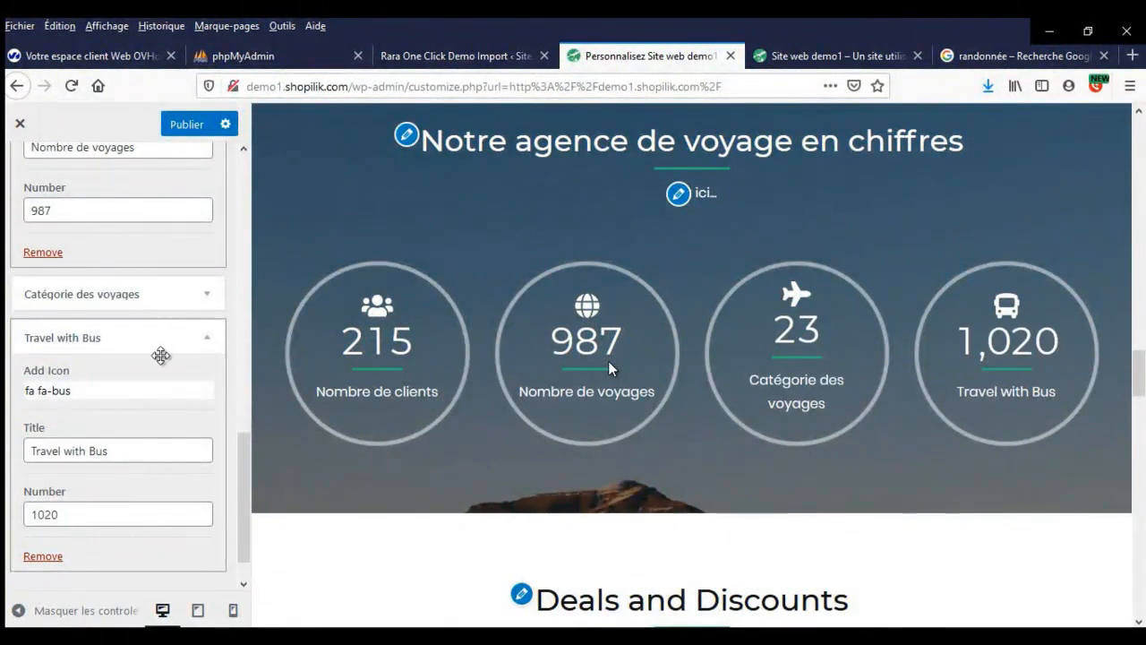
scroll(146, 397, down, 2)
click(45, 511)
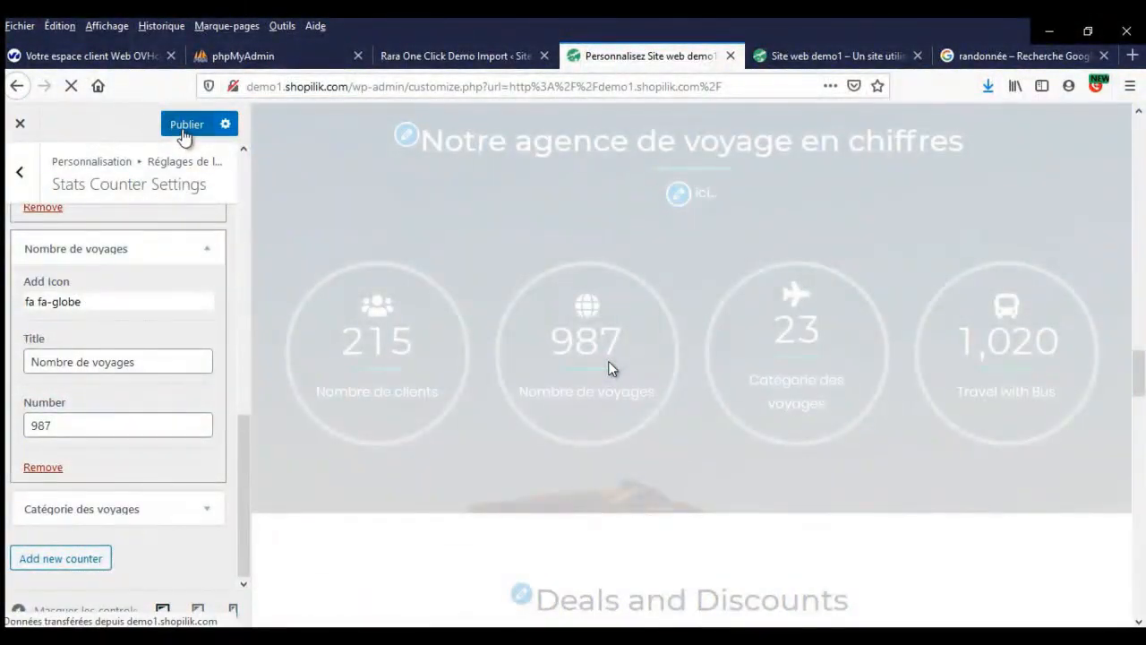
click(183, 127)
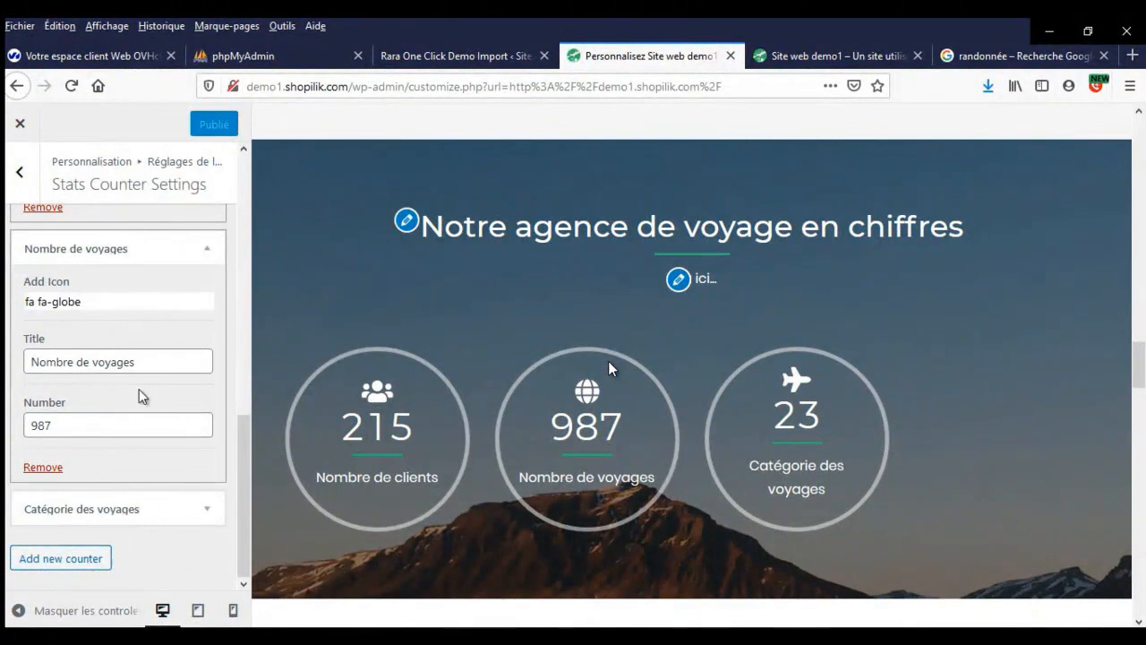
- Add a fourth stats counter titled 'Nombre de destinations' with the number 43
click(90, 556)
scroll(114, 427, down, 3)
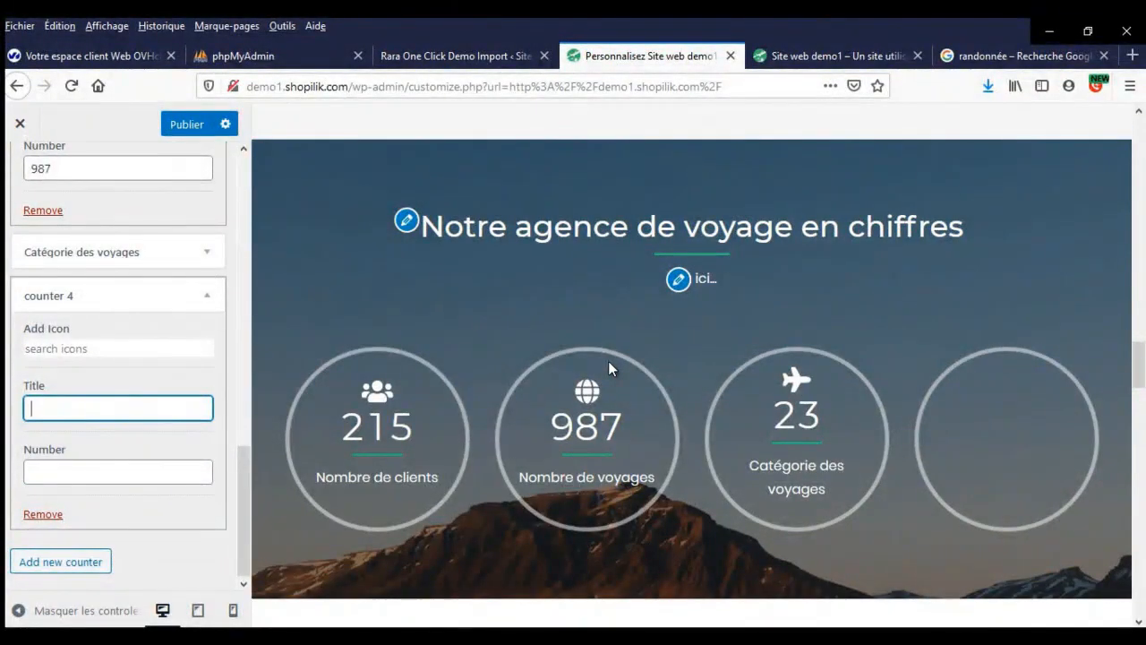
key(F9)
click(1067, 568)
text(m)
text(bre de ville)
key(BackSpace)
key(BackSpace)
text(de destinations)
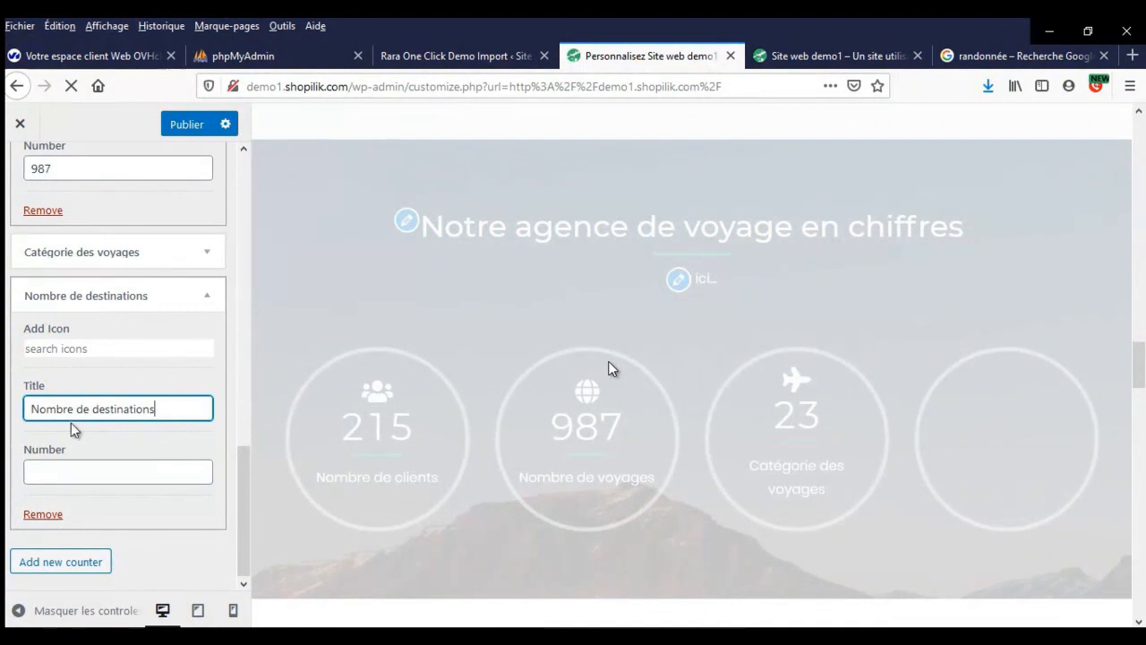
click(67, 474)
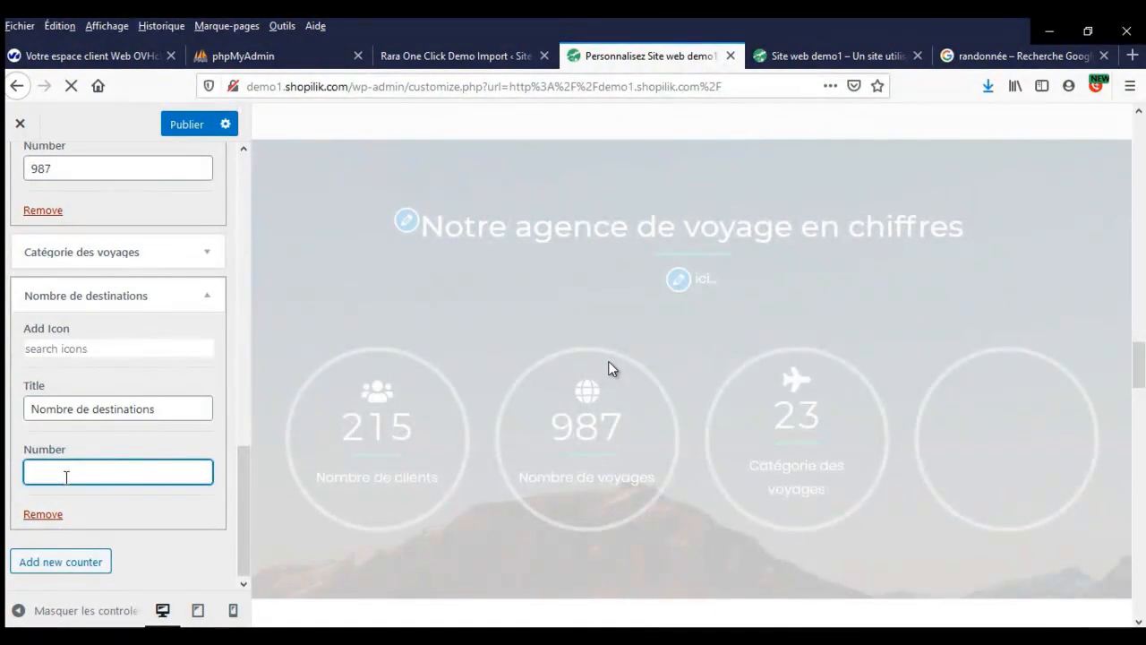
text(3)
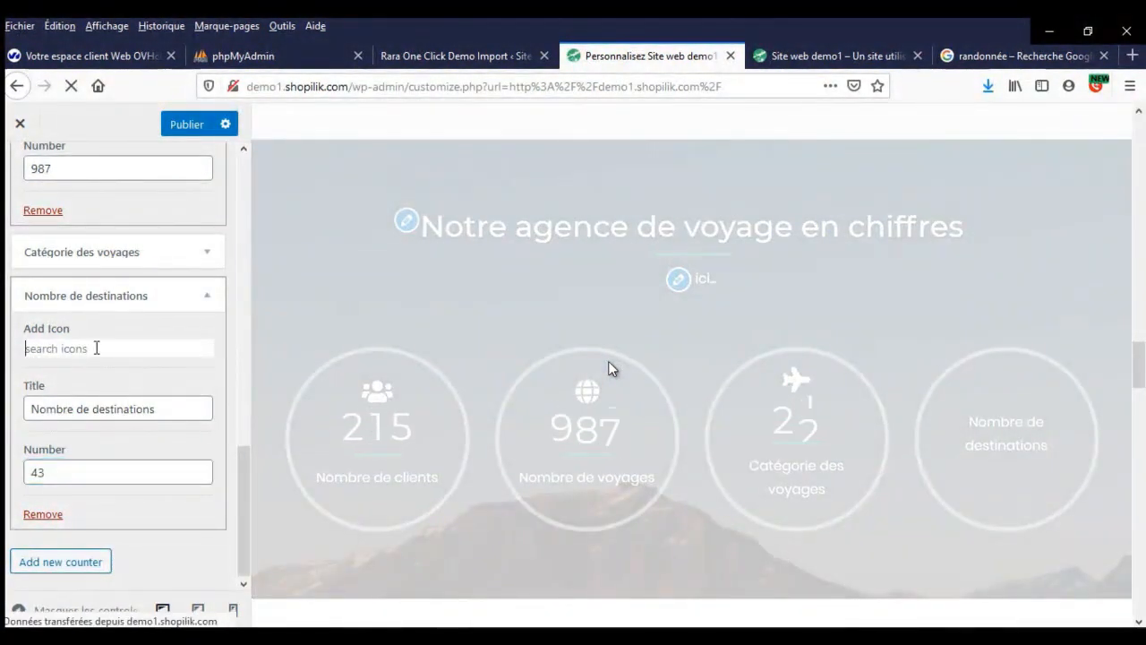
- Give the counter the fa-plane-departure icon and publish it
click(97, 348)
text(city)
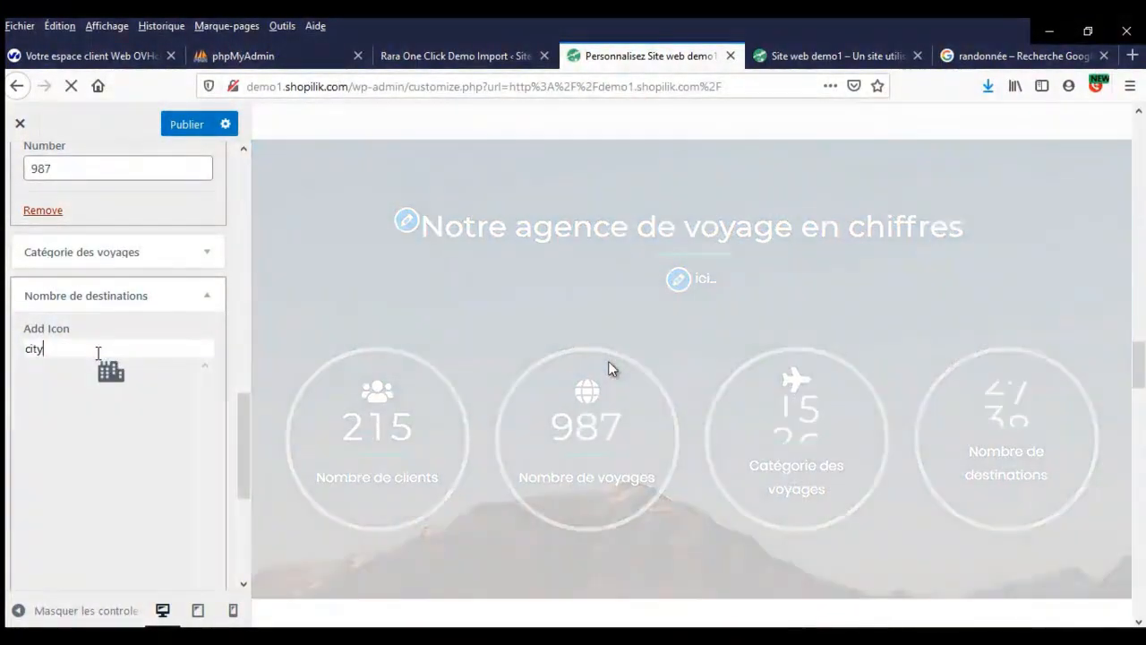
key(BackSpace)
key(BackSpace)
key(BackSpace)
key(BackSpace)
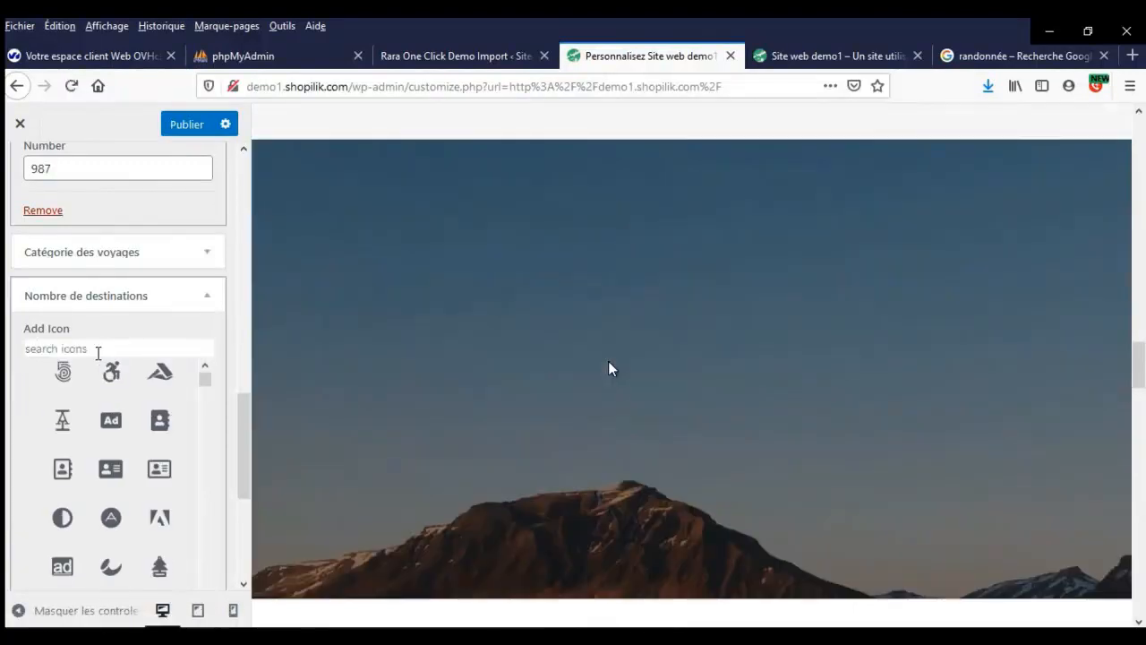
text(plan)
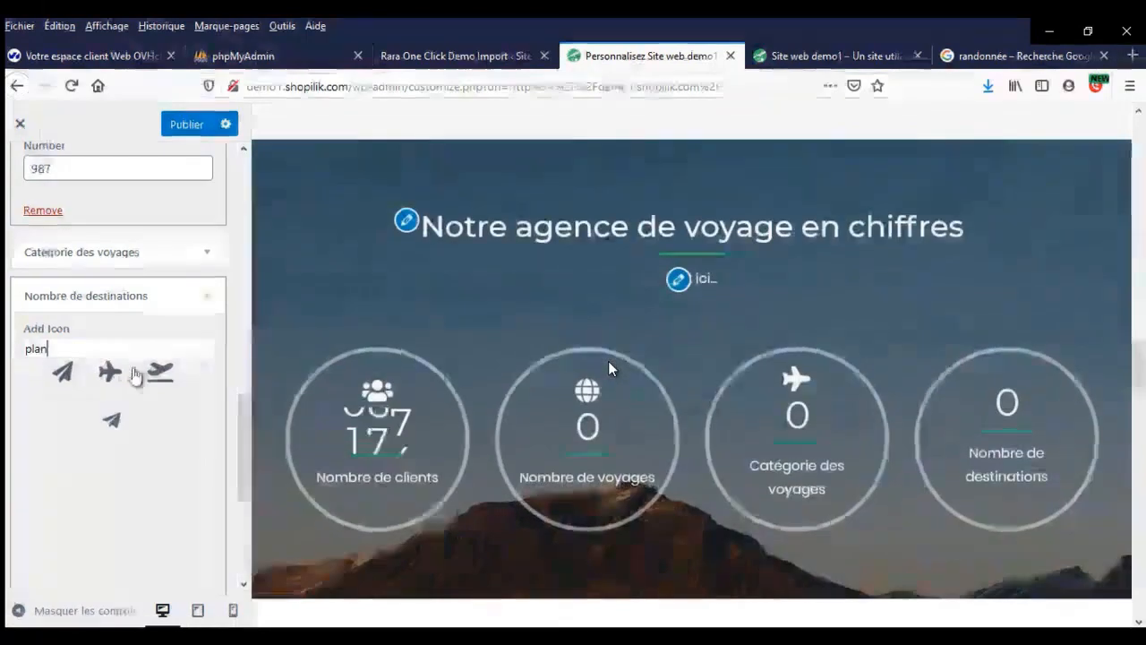
click(161, 376)
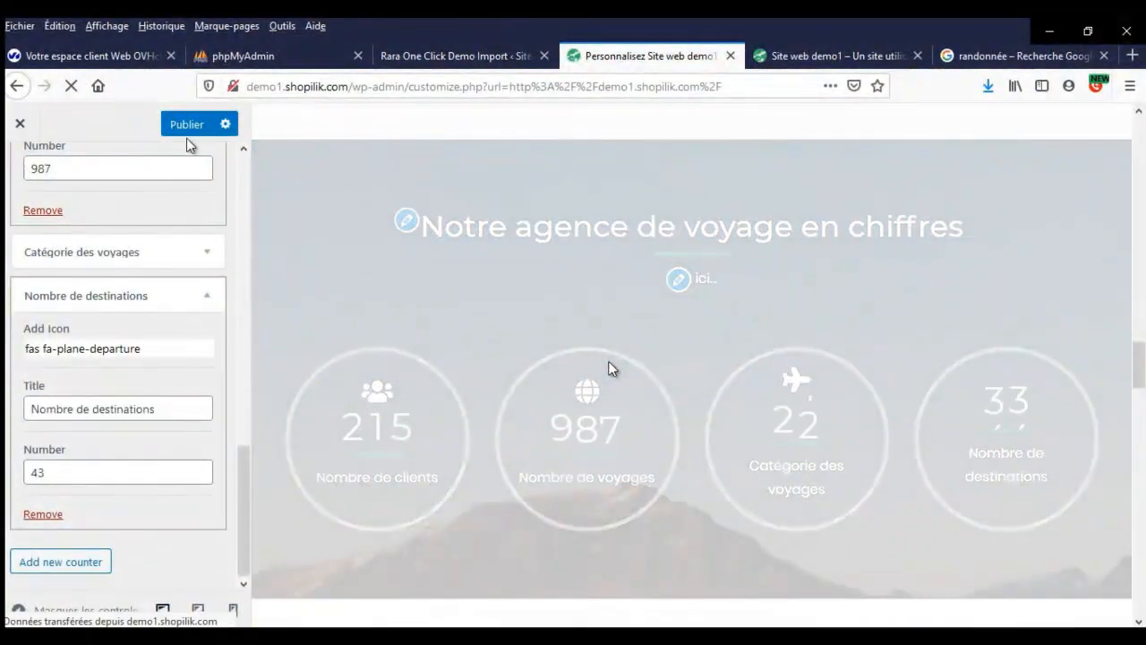
click(190, 124)
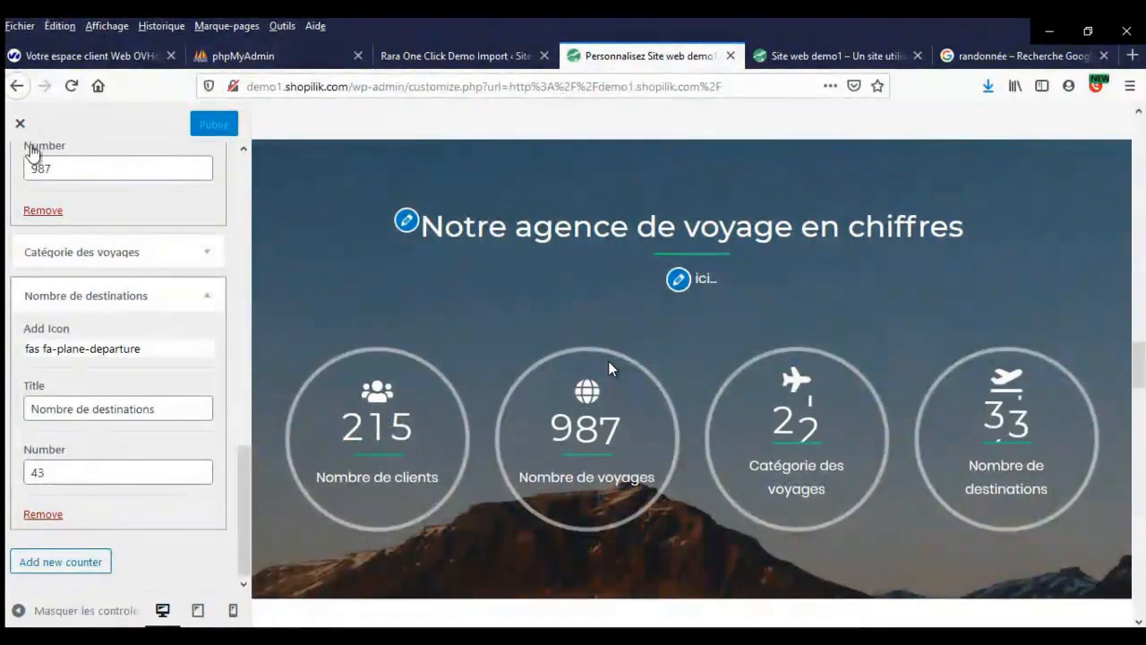
scroll(171, 309, up, 10)
scroll(171, 314, down, 3)
scroll(170, 314, up, 3)
click(22, 173)
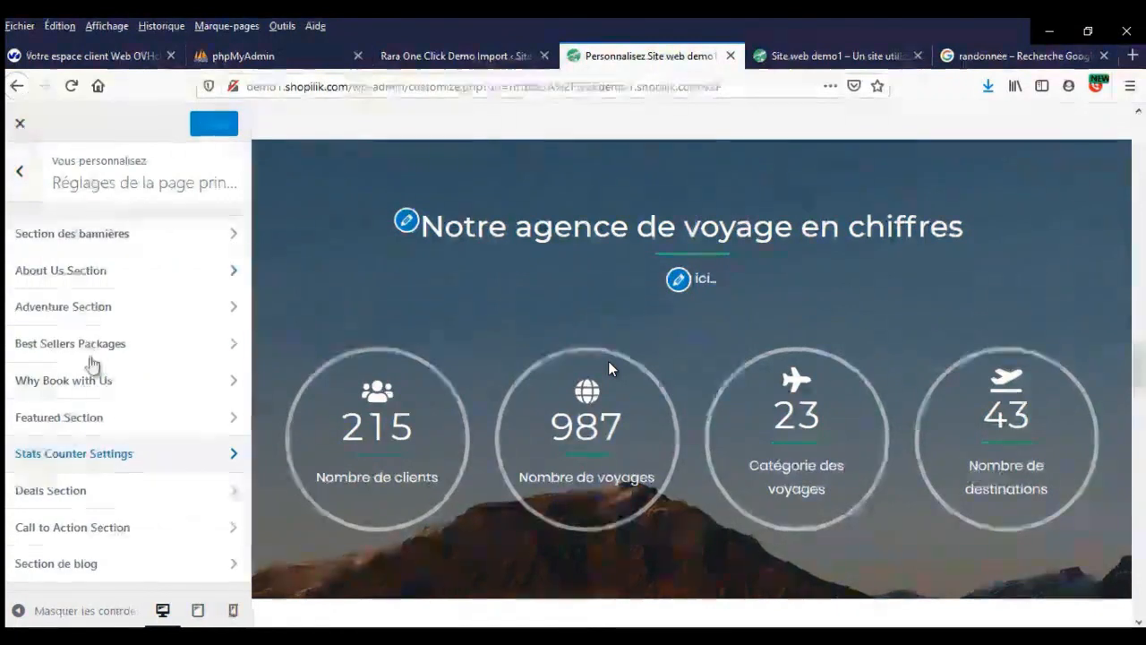
- Retitle the Deals section 'Promotions'
scroll(525, 365, down, 5)
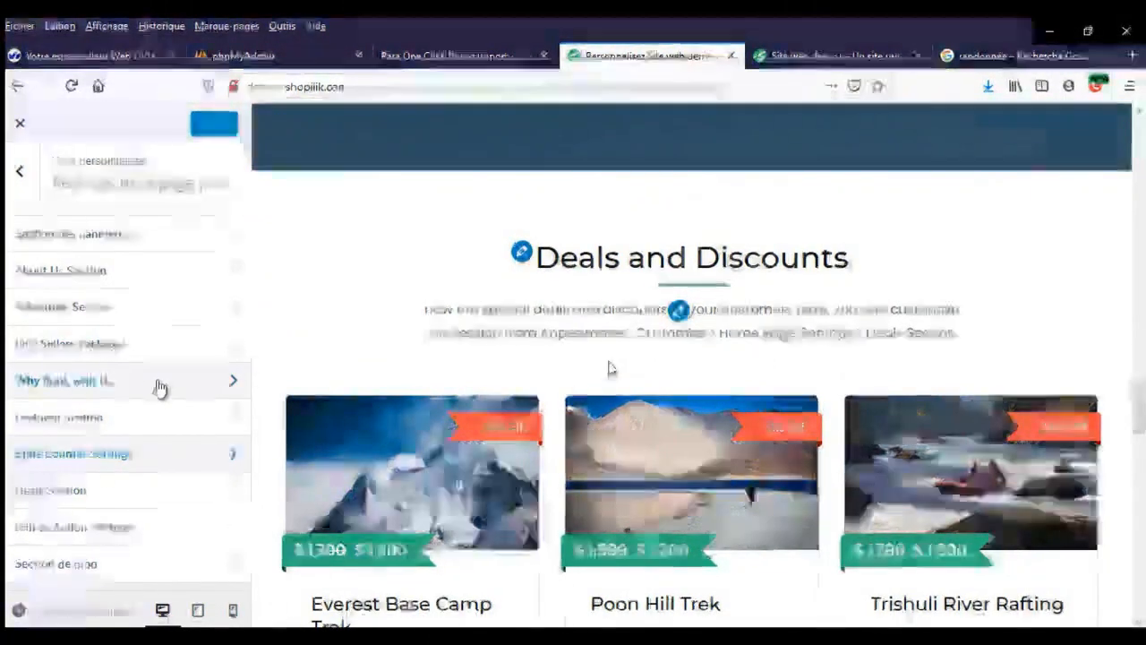
click(159, 391)
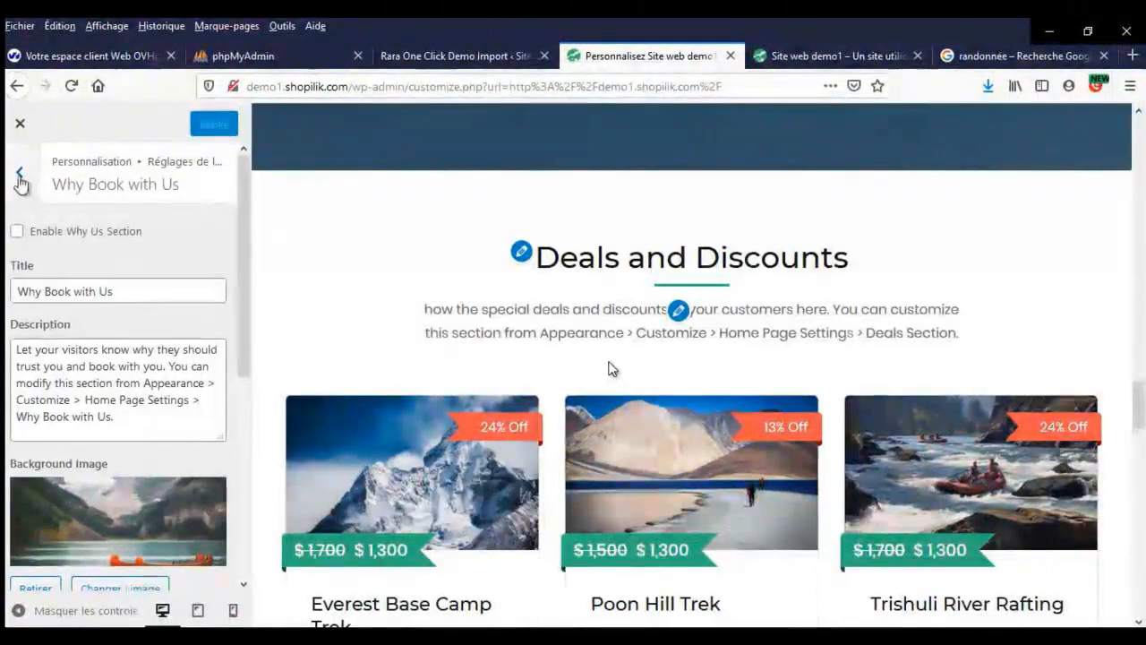
click(19, 175)
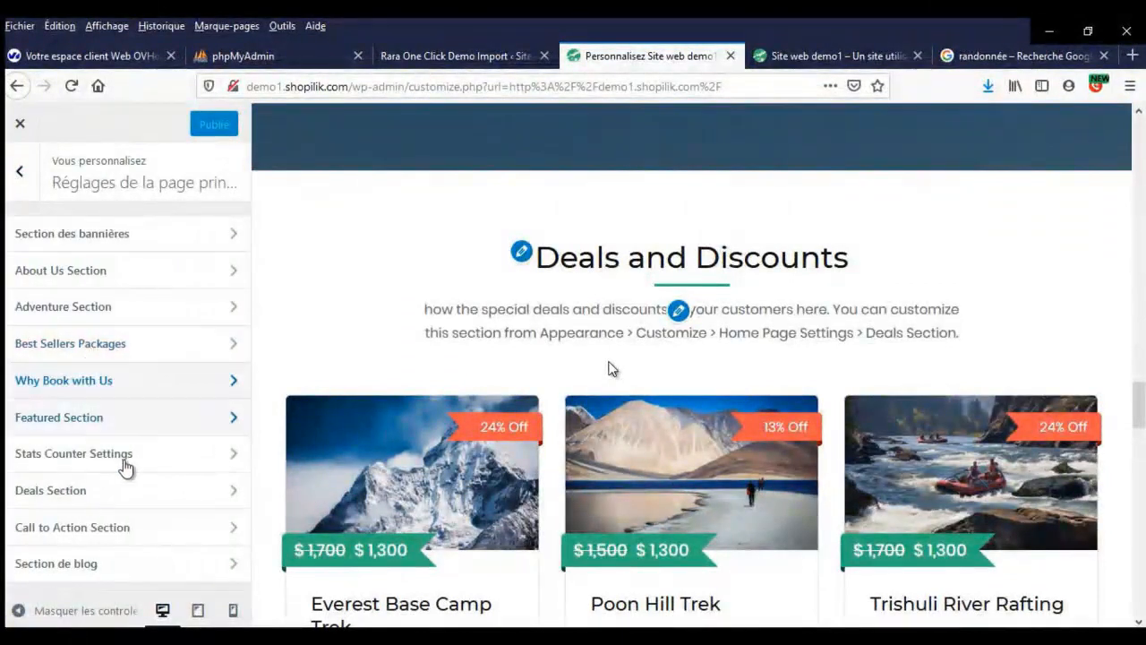
click(128, 494)
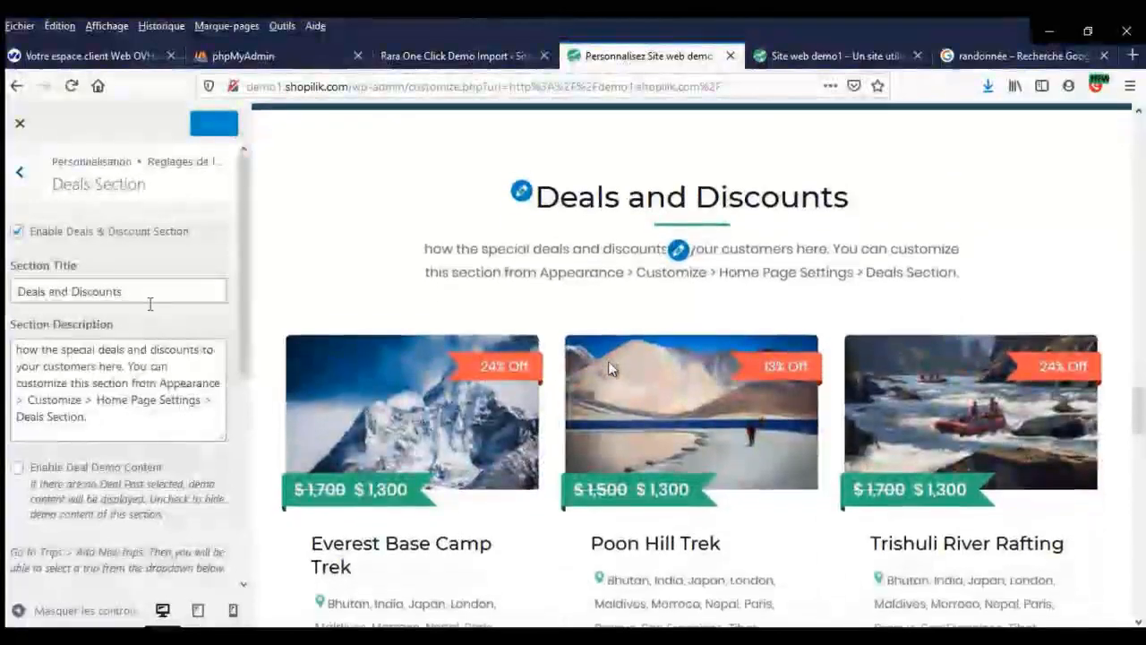
click(150, 304)
key(ctrl+a)
text(P)
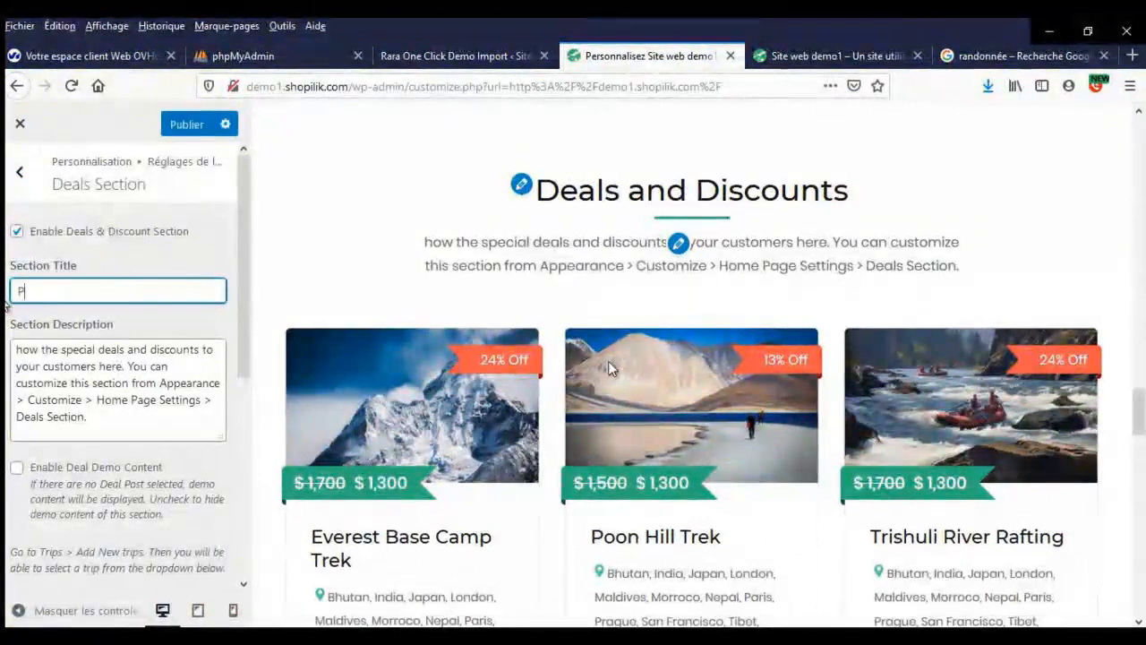
text(romotions)
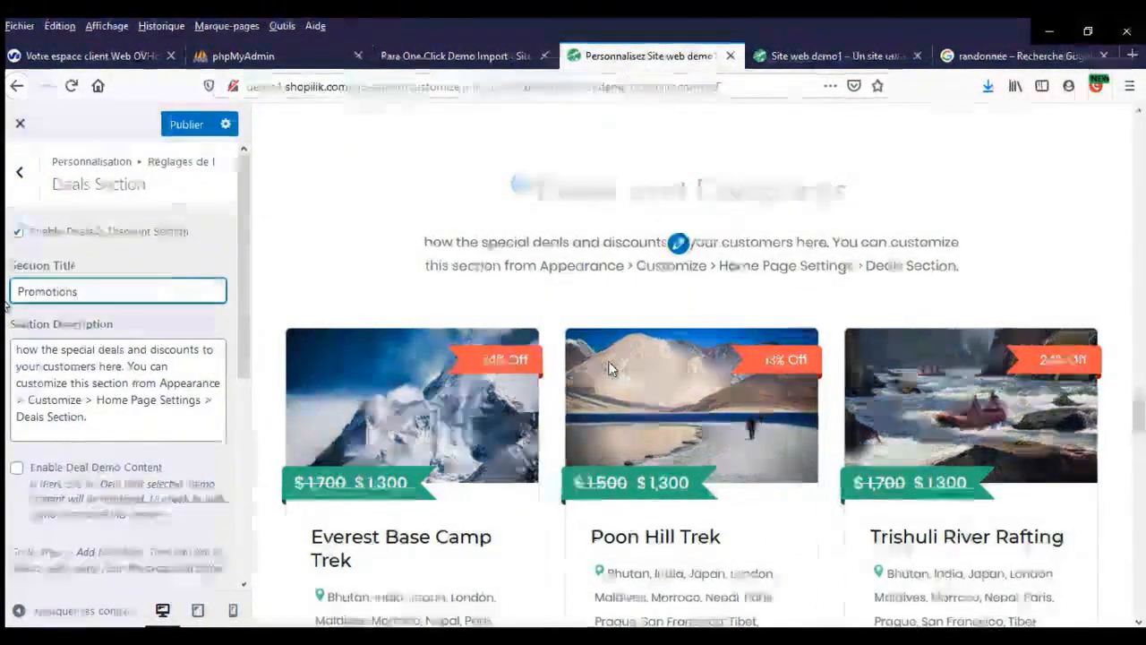
- Replace the Promotions description with 'text ici' and publish the change
key(ctrl+a)
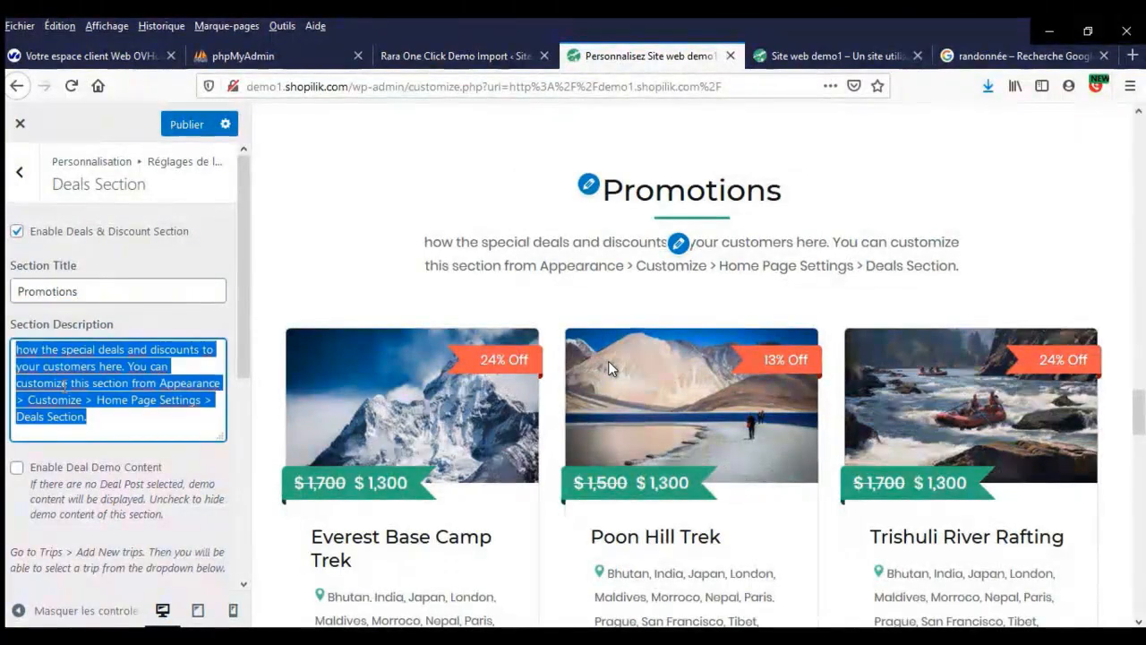
text(text ici)
click(186, 124)
click(26, 180)
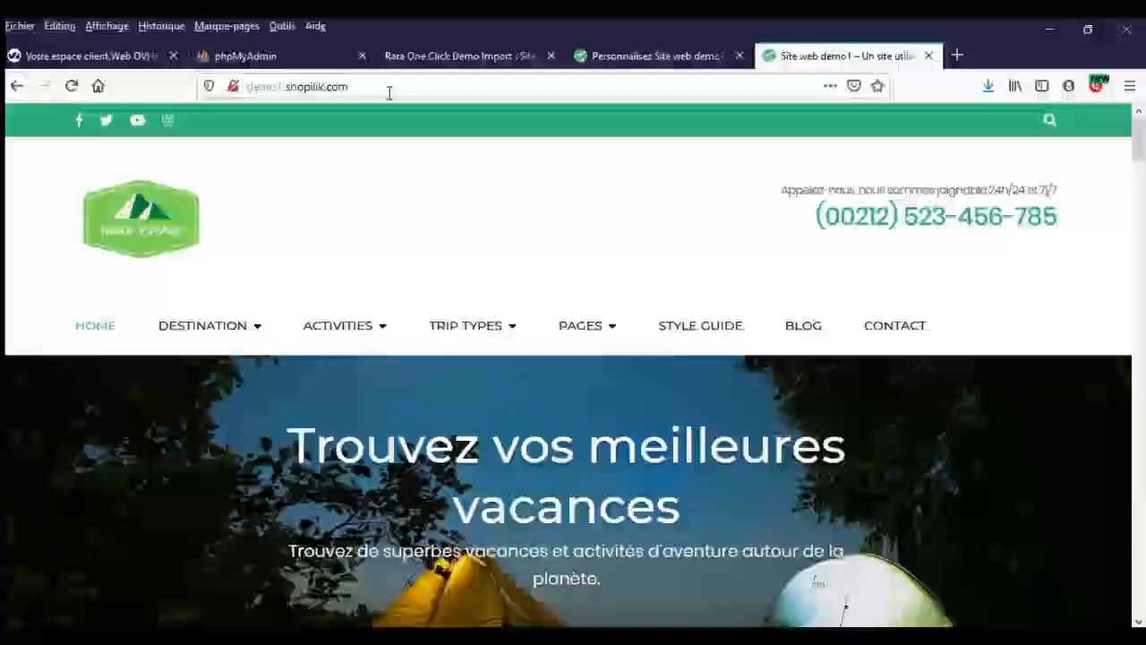
- Reload the live homepage and scroll down to the four counters and Promotions section
click(389, 89)
key(Return)
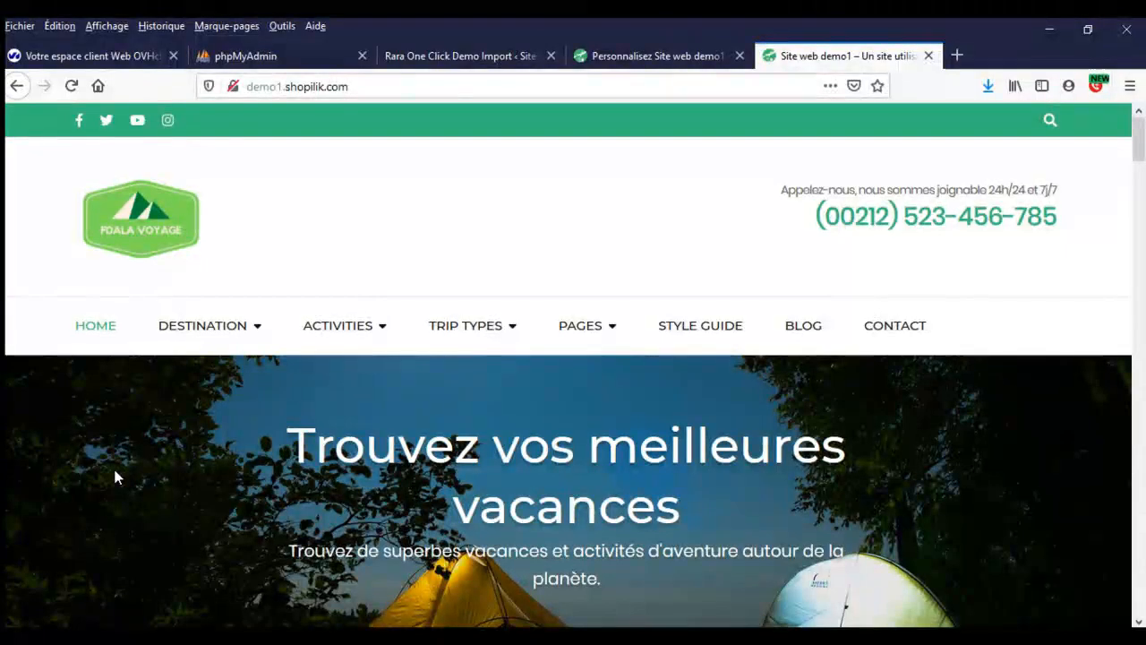
scroll(118, 466, down, 6)
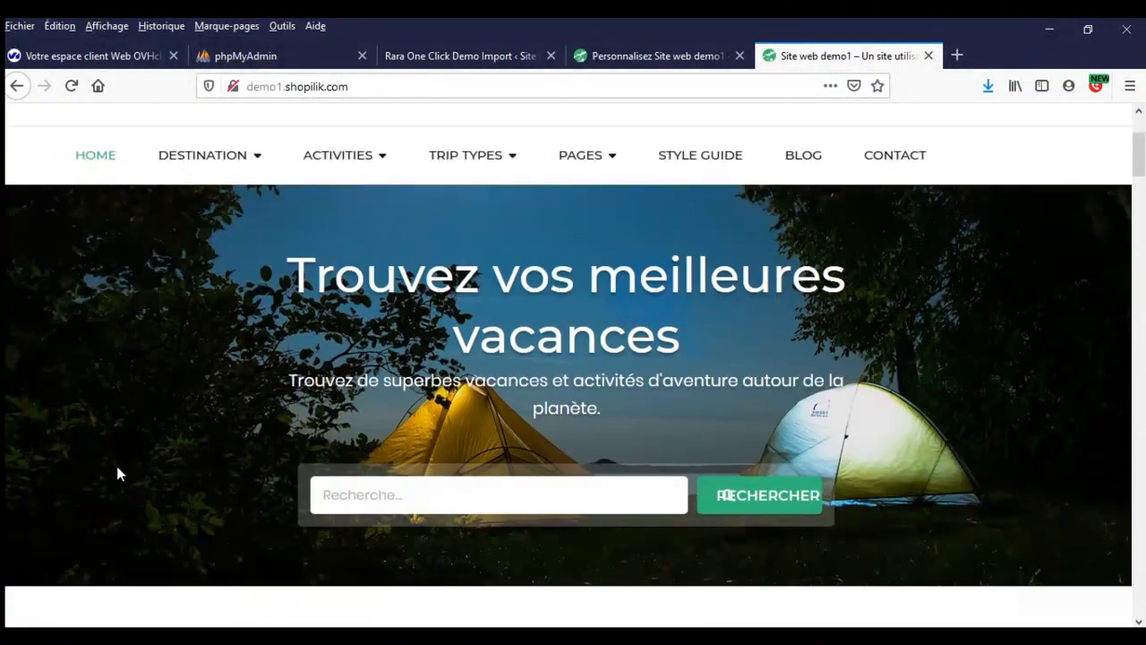
scroll(120, 473, down, 10)
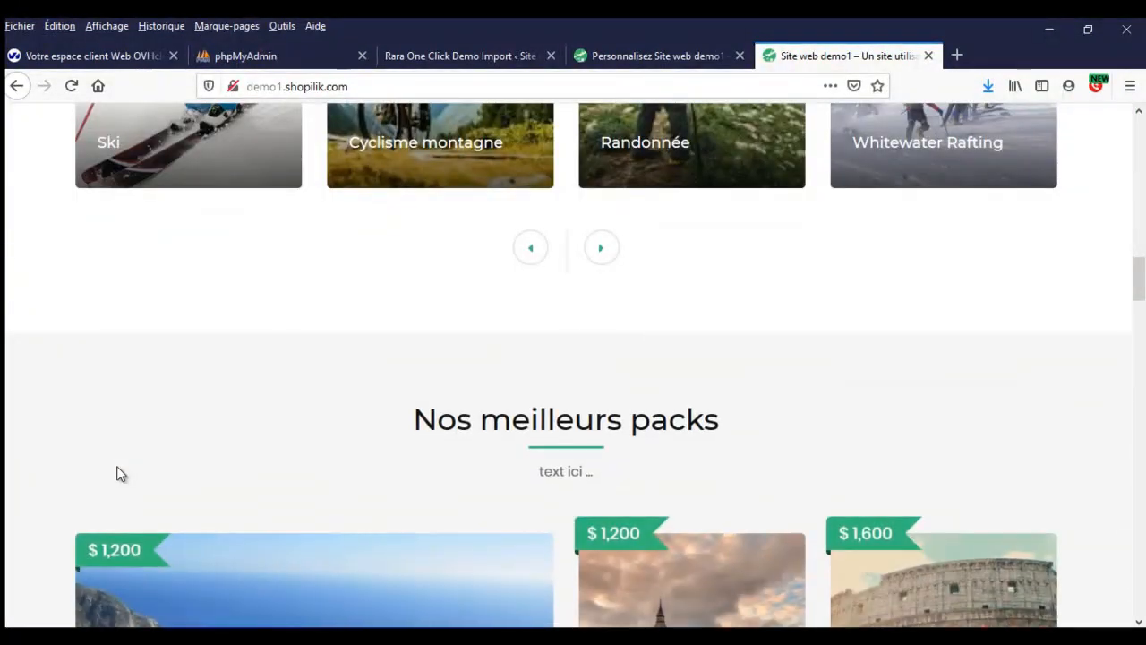
scroll(121, 474, down, 10)
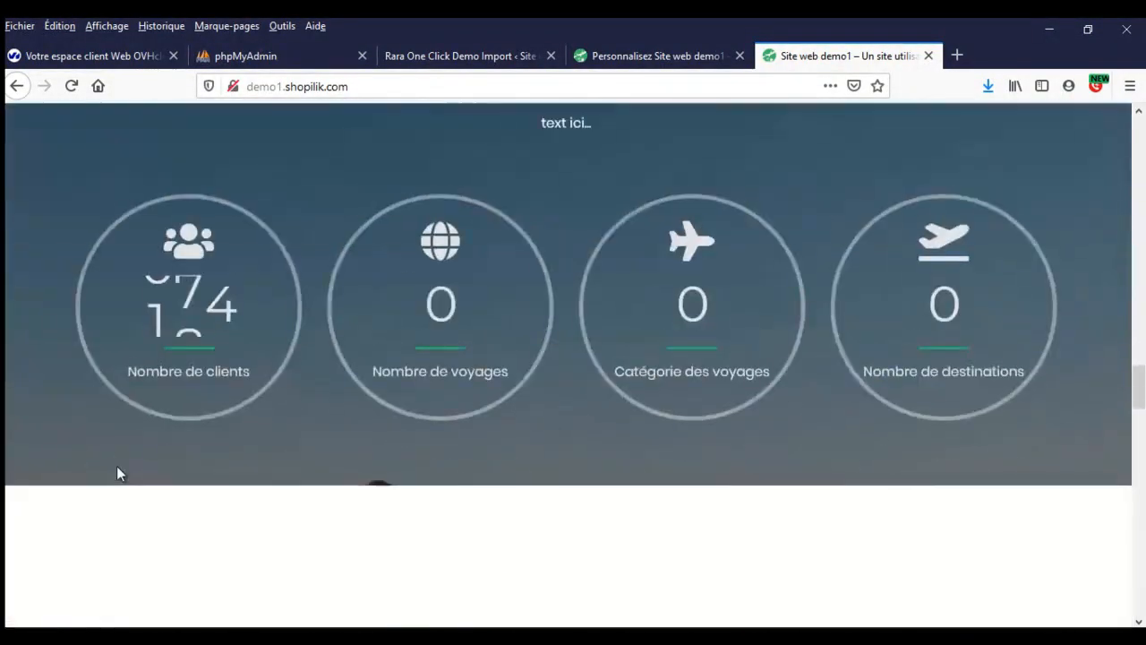
scroll(116, 473, down, 3)
scroll(116, 472, up, 3)
scroll(117, 473, down, 3)
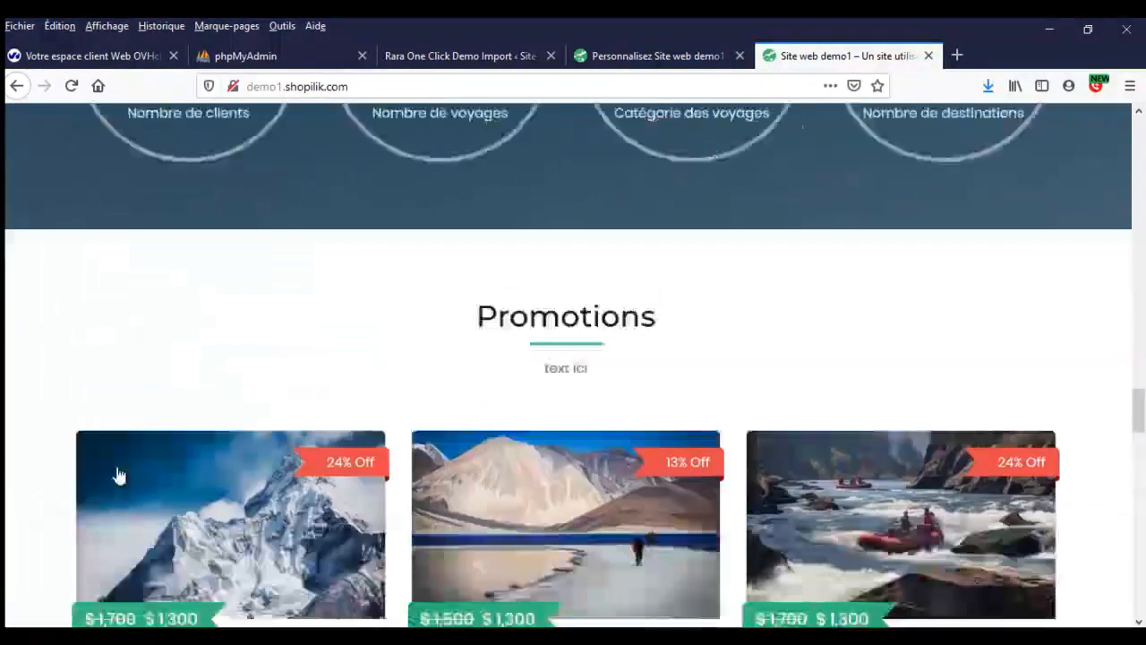